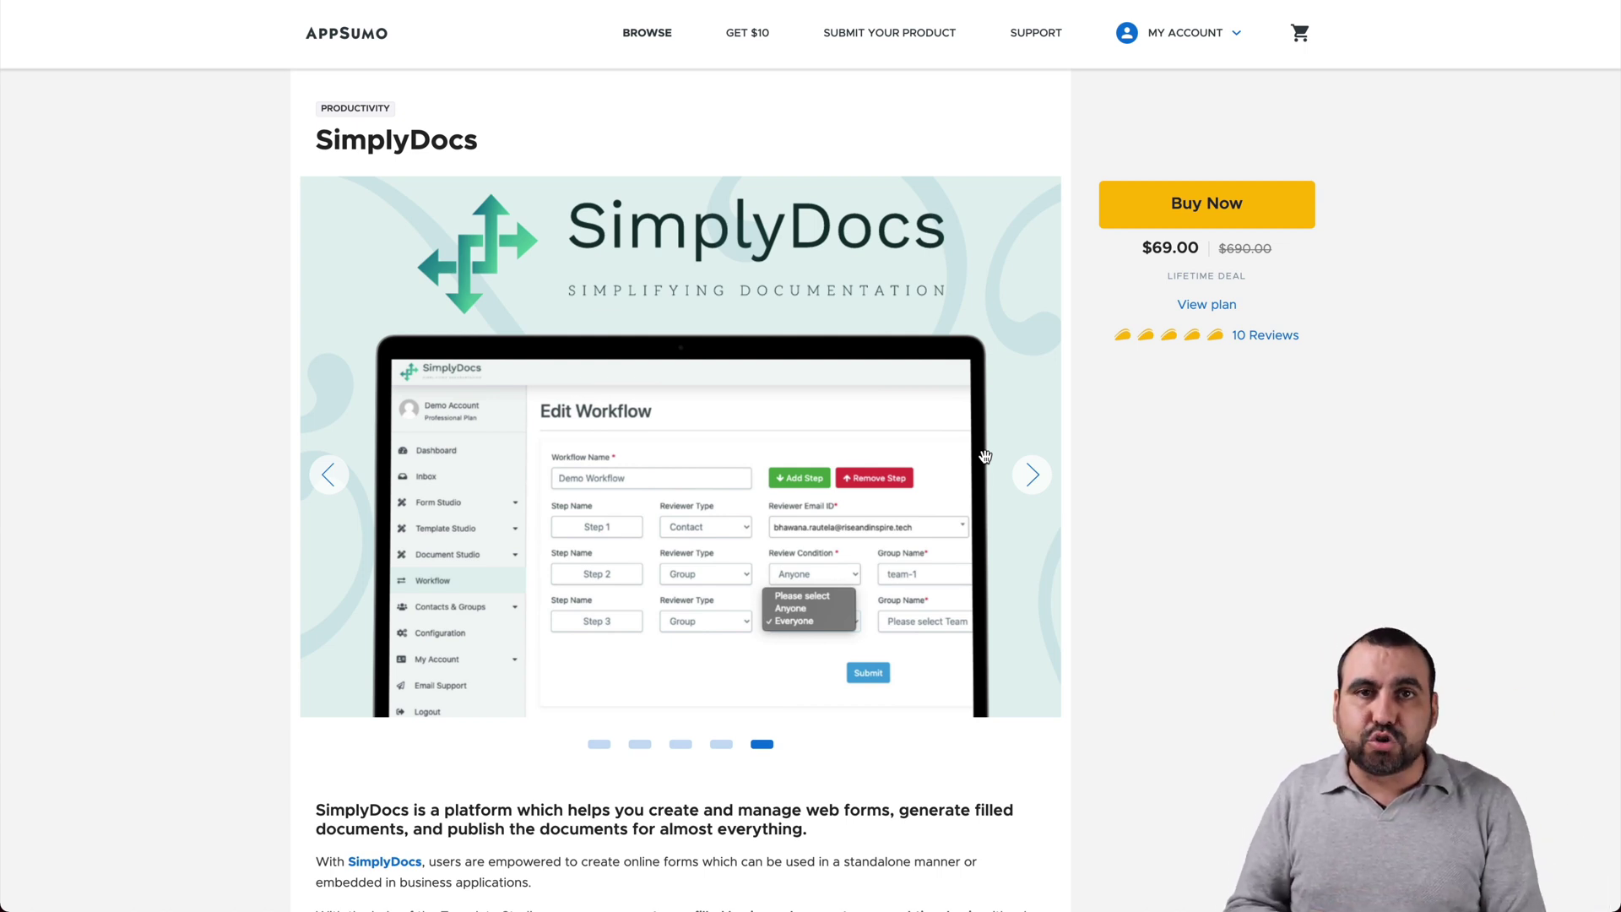
Step: Review the Ultimate Plan features in the AppSumo offer, highlighting the unlimited forms feature
{"action": "left_click", "coordinate": [1191, 302]}
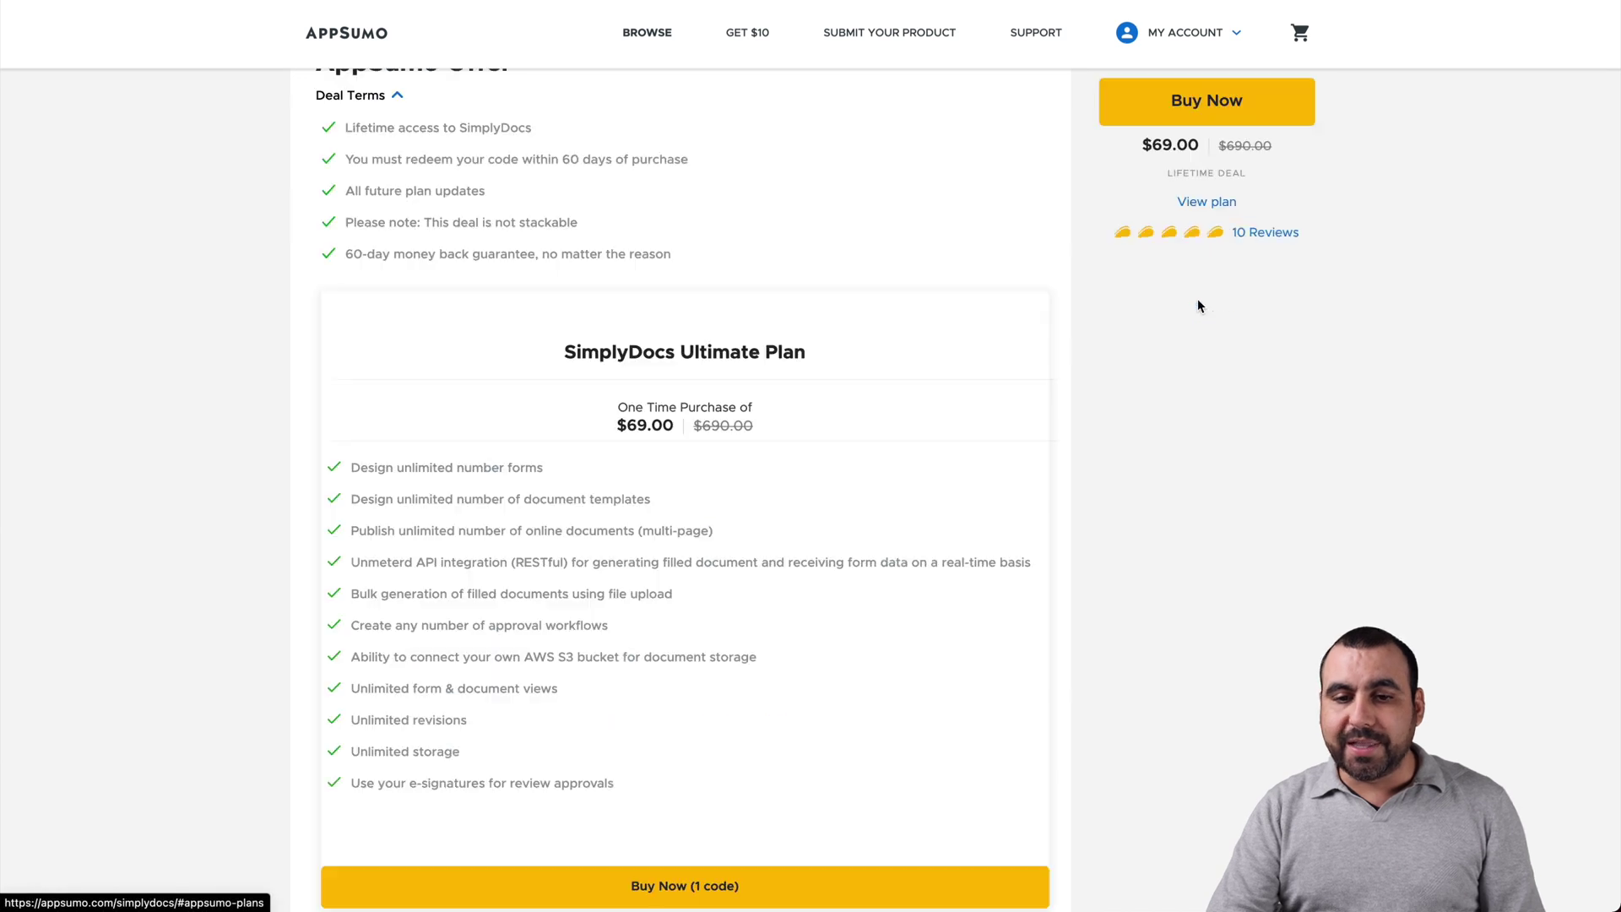
{"action": "scroll", "coordinate": [1188, 509], "scroll_direction": "down", "scroll_amount": 1}
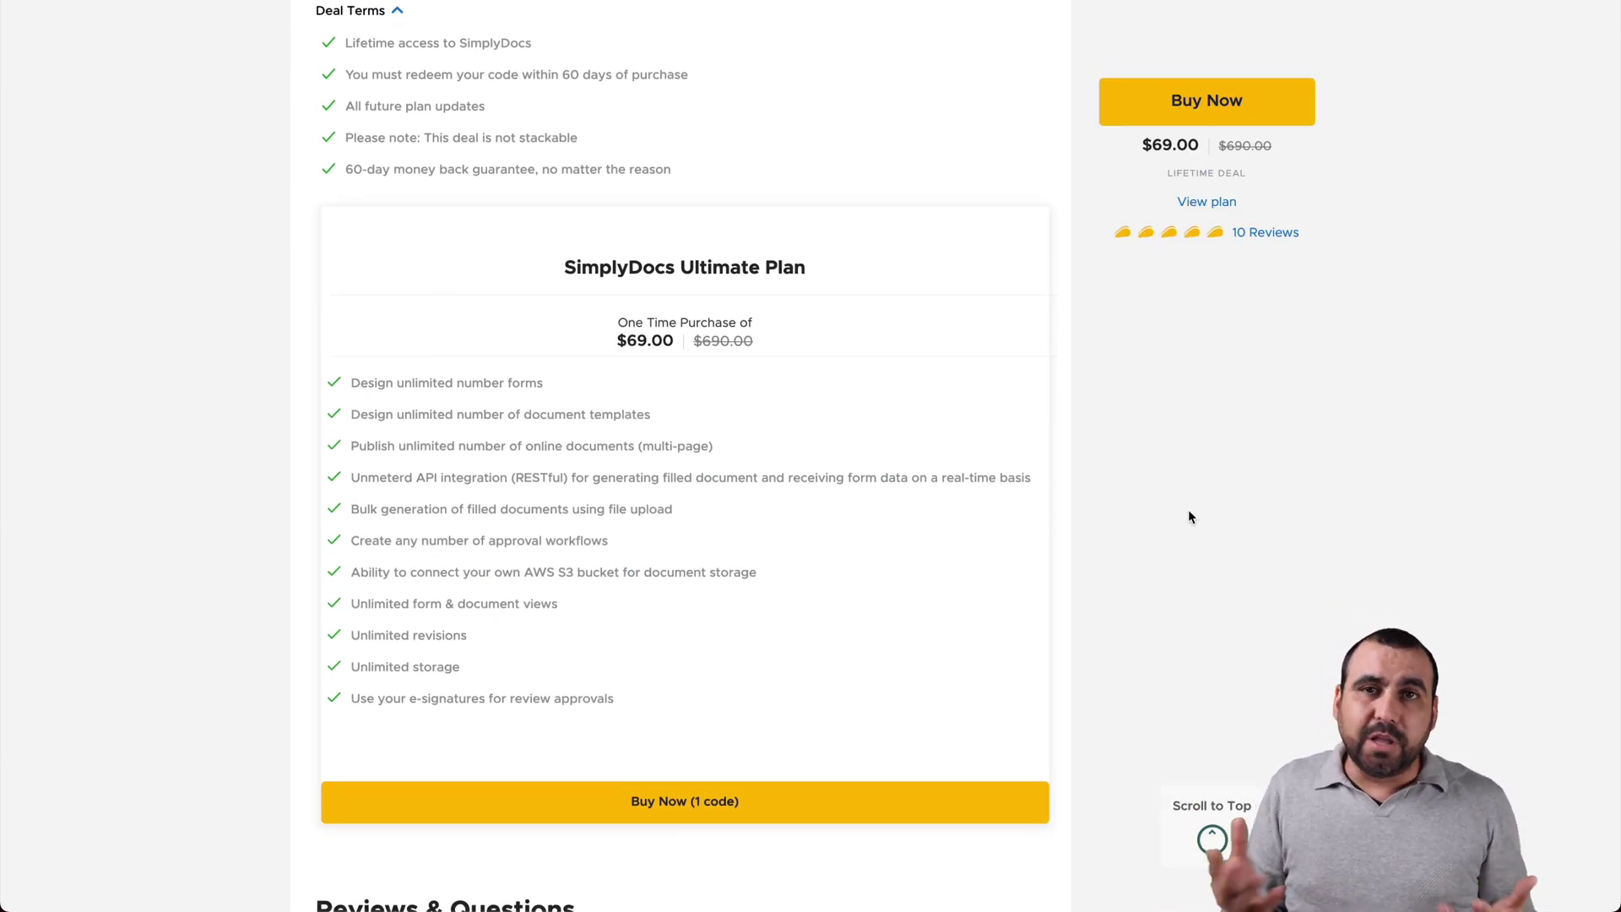
{"action": "double_click", "coordinate": [438, 381]}
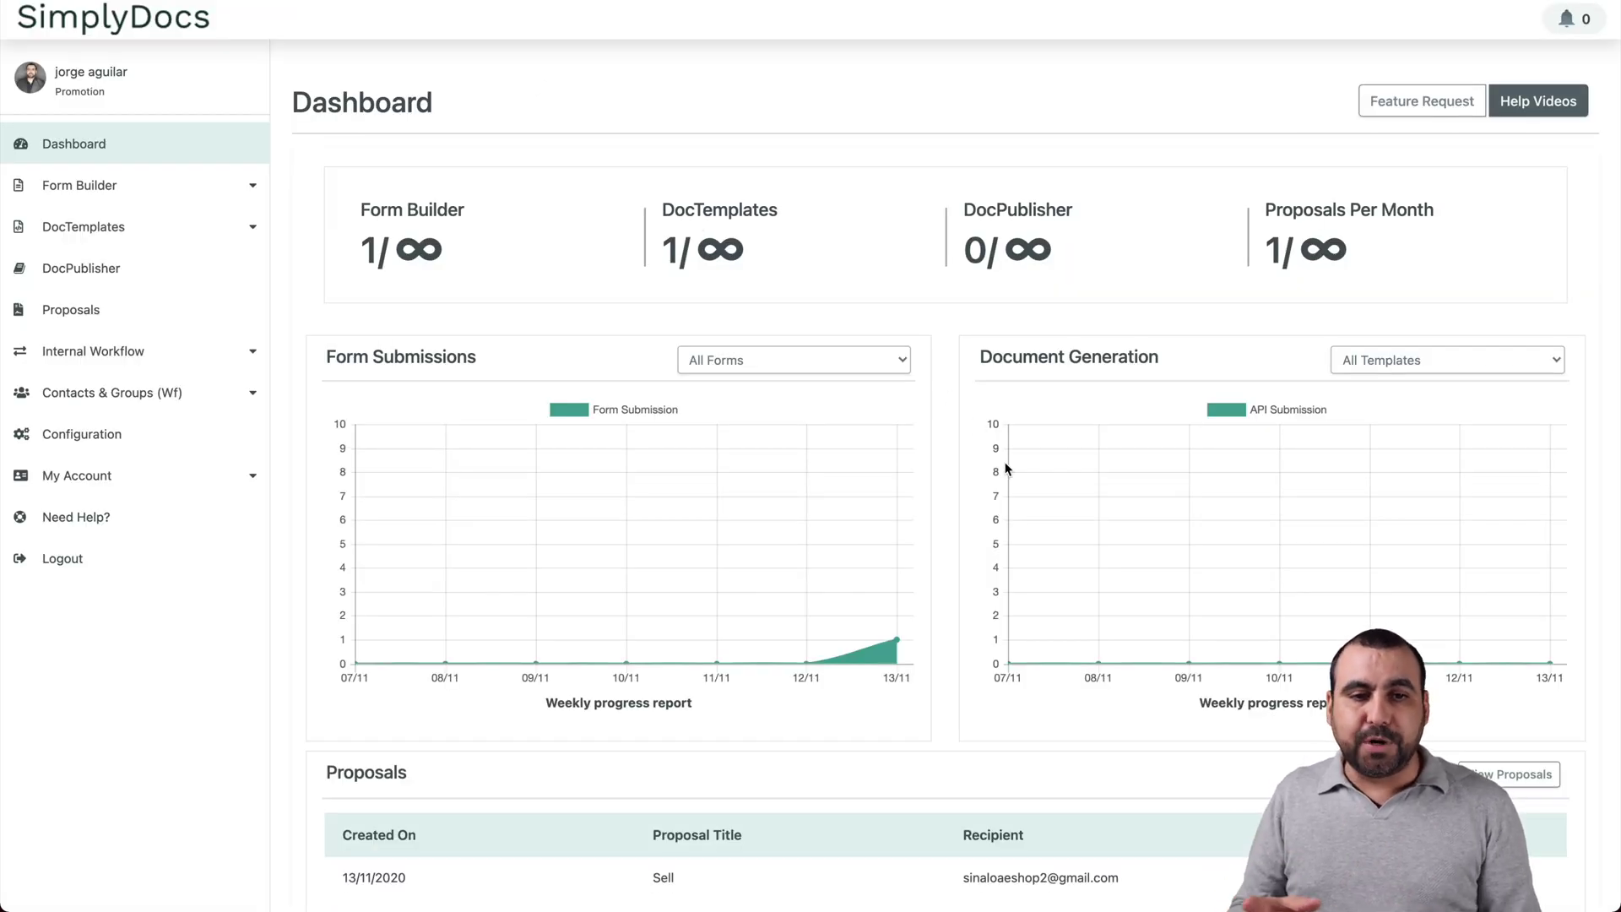
{"action": "scroll", "coordinate": [1006, 468], "scroll_direction": "down", "scroll_amount": 3}
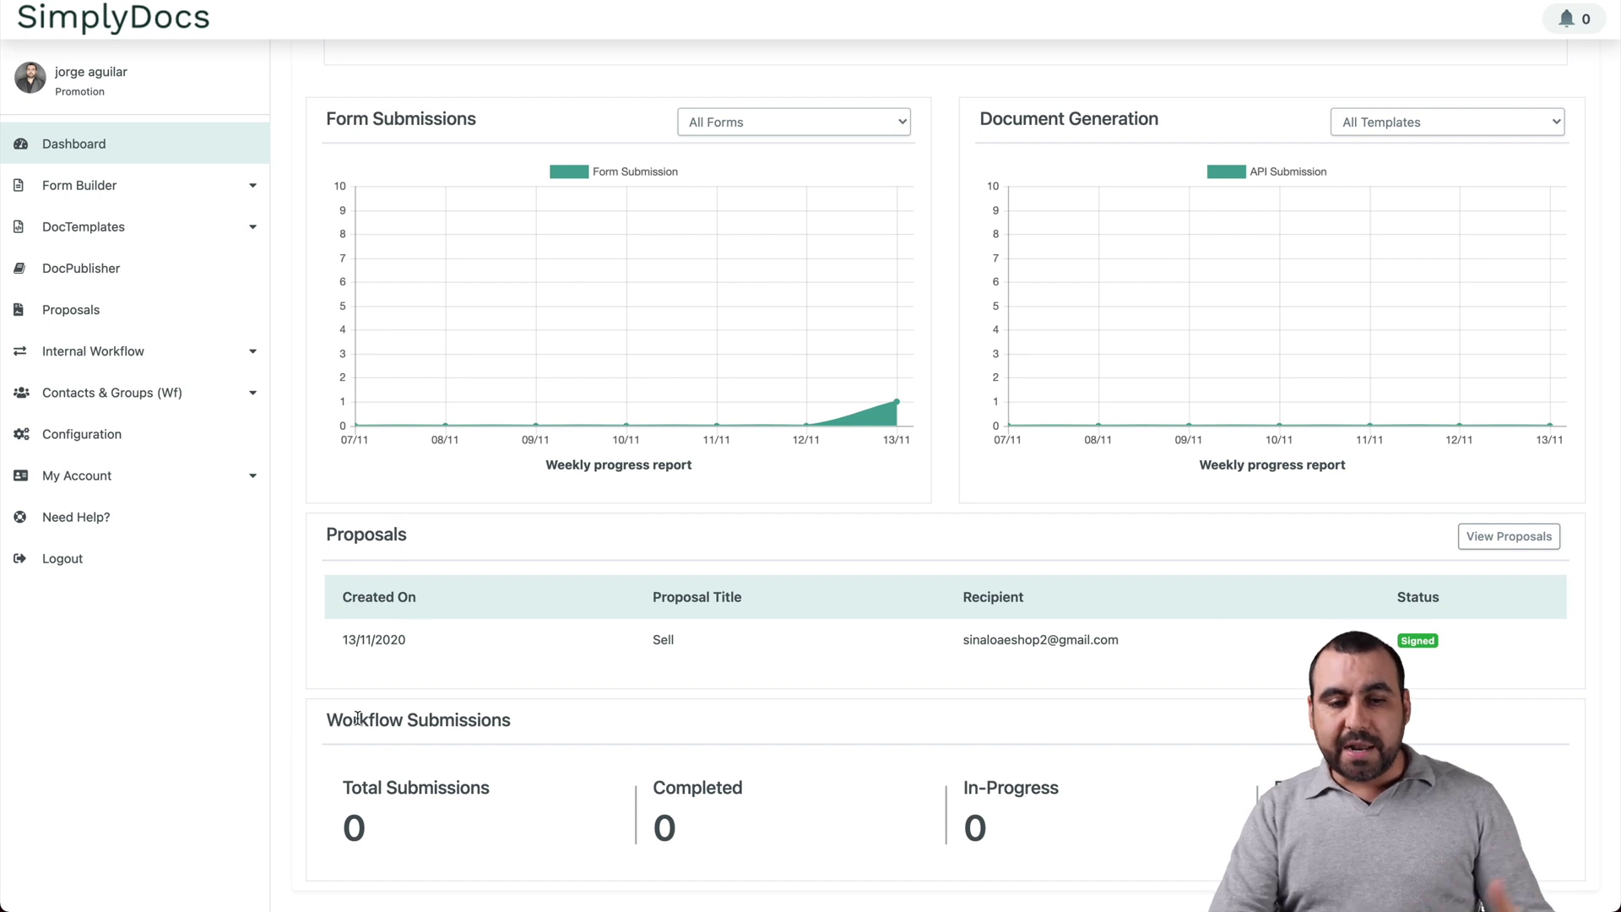
{"action": "scroll", "coordinate": [518, 731], "scroll_direction": "up", "scroll_amount": 3}
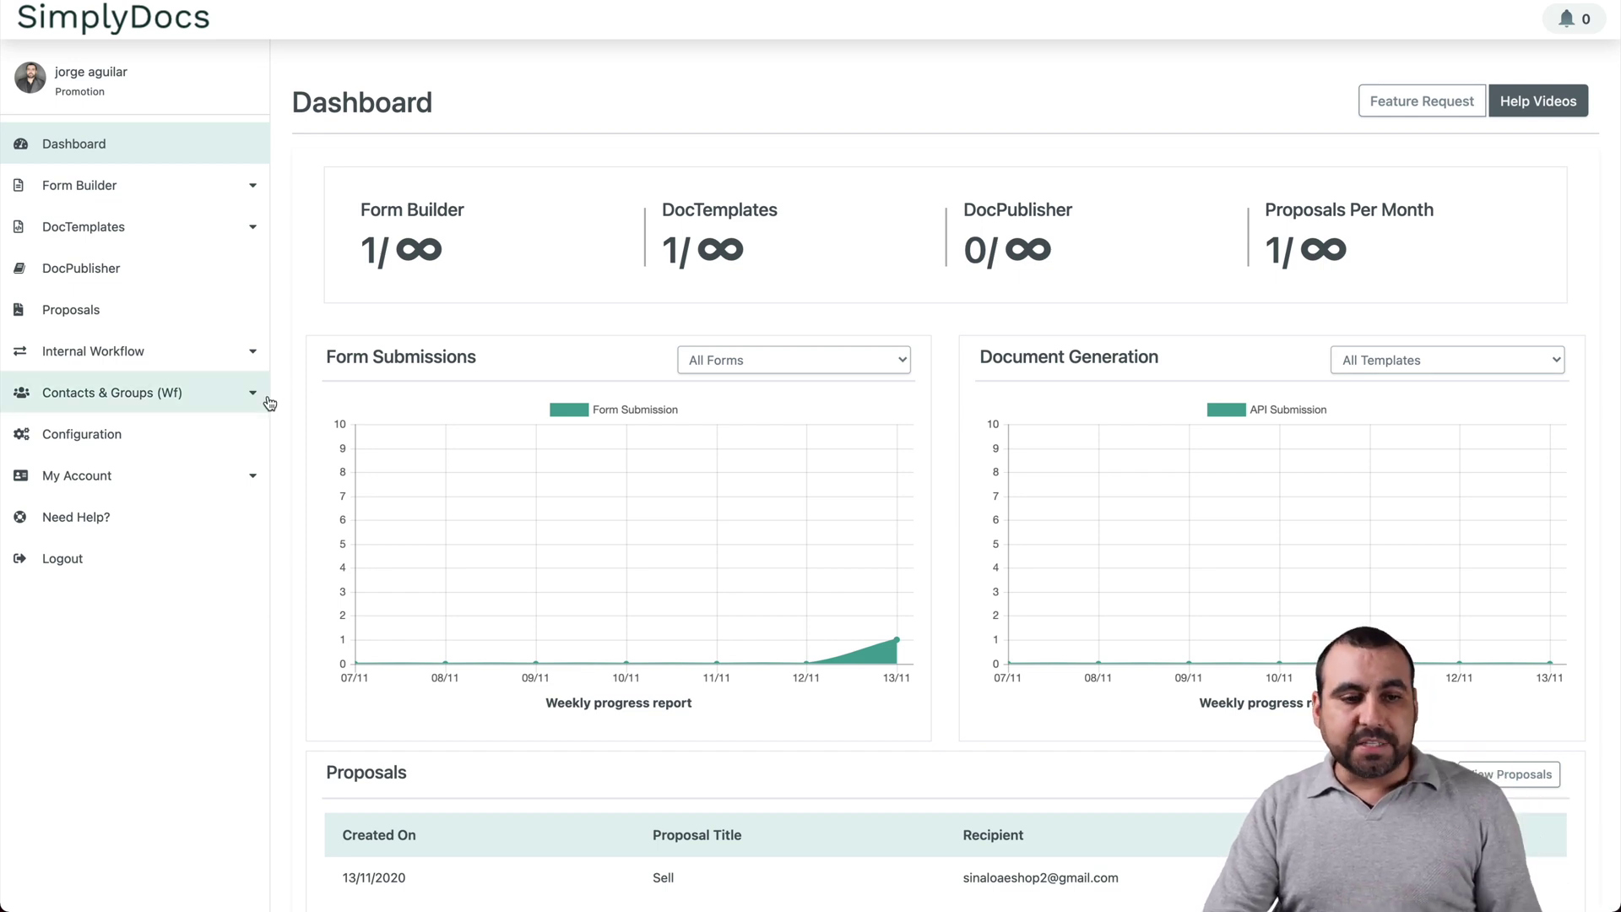
Step: Open the Configuration page, draw a sample signature on the pad, and list the saved eSignatures
{"action": "left_click", "coordinate": [139, 434]}
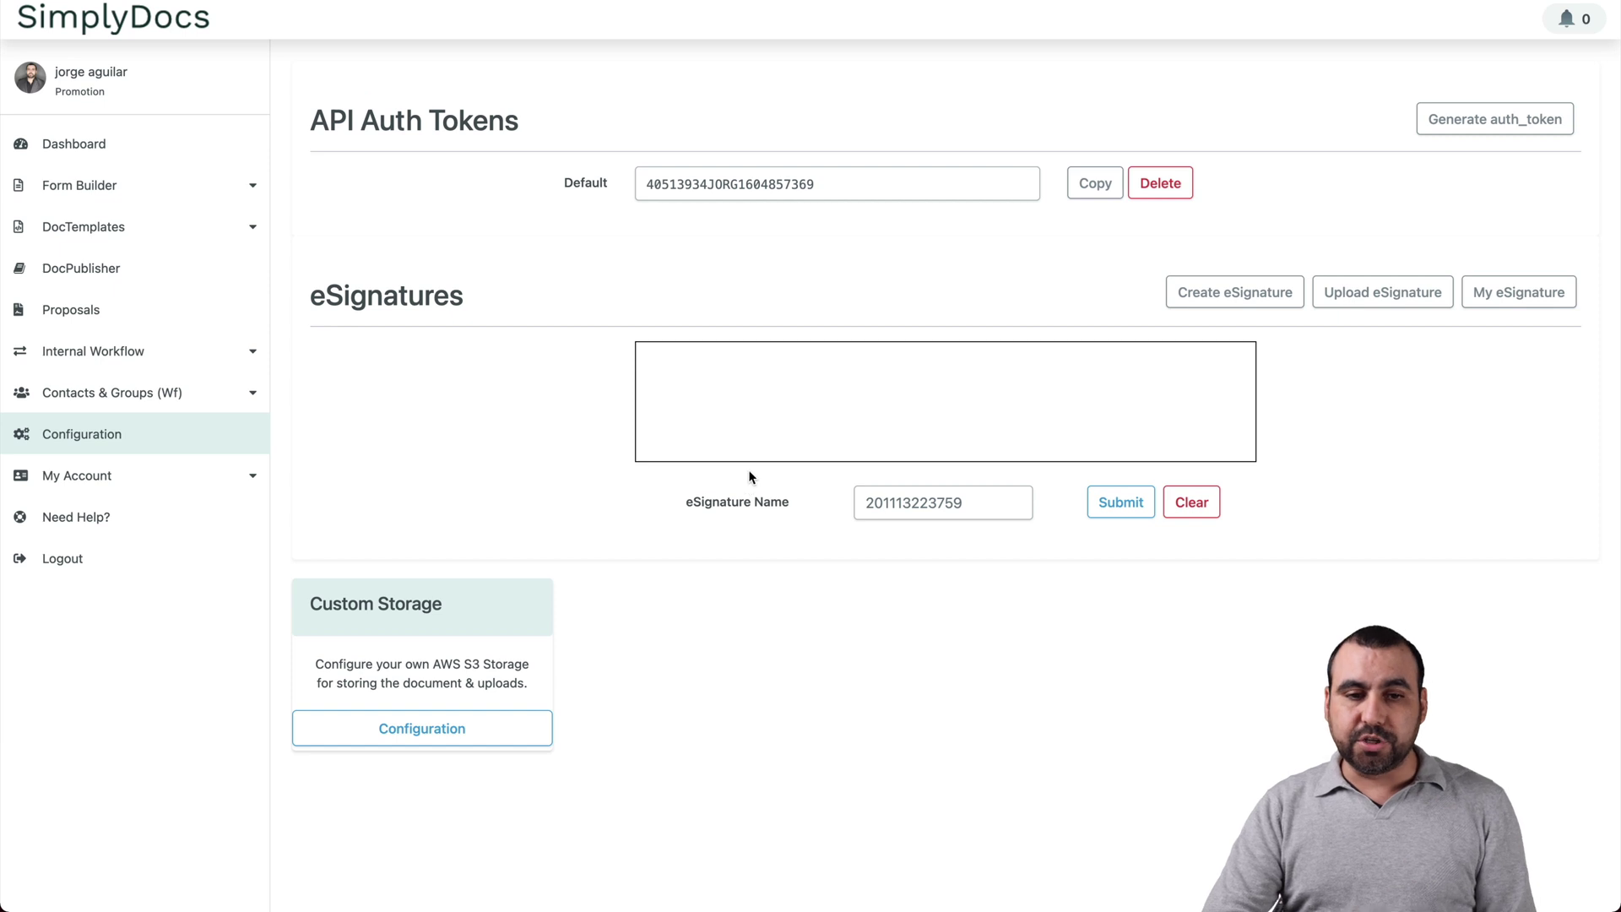
{"action": "left_click_drag", "start_coordinate": [314, 297], "coordinate": [463, 297]}
{"action": "left_click", "coordinate": [626, 302]}
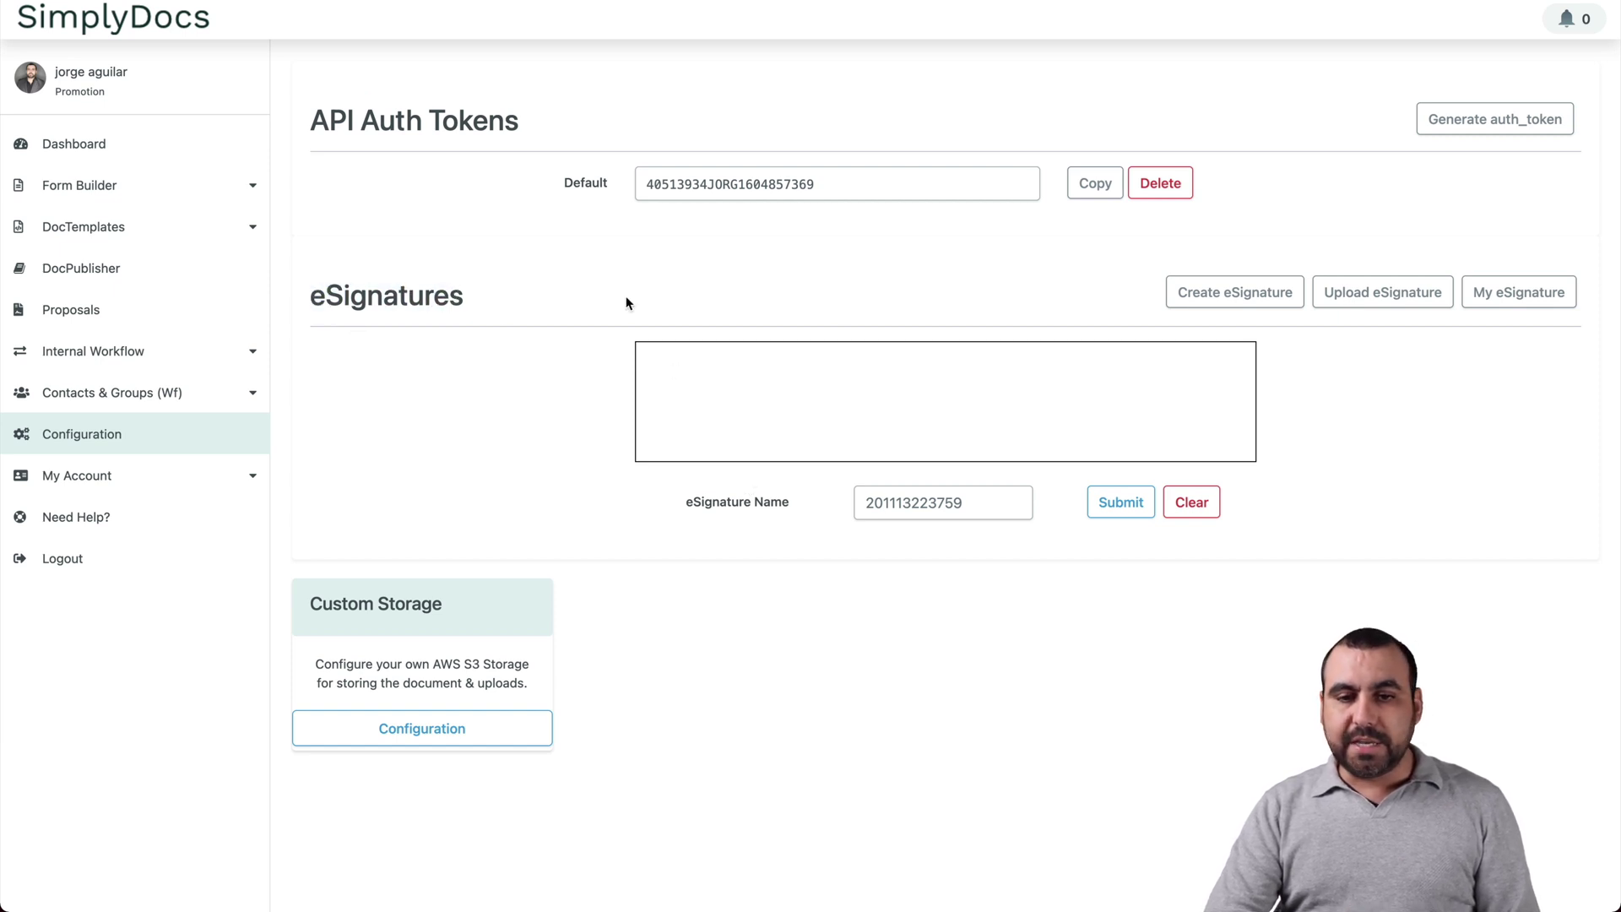
{"action": "mouse_move", "coordinate": [836, 408]}
{"action": "left_mouse_down"}
{"action": "mouse_move", "coordinate": [968, 390]}
{"action": "mouse_move", "coordinate": [1043, 411]}
{"action": "left_mouse_up"}
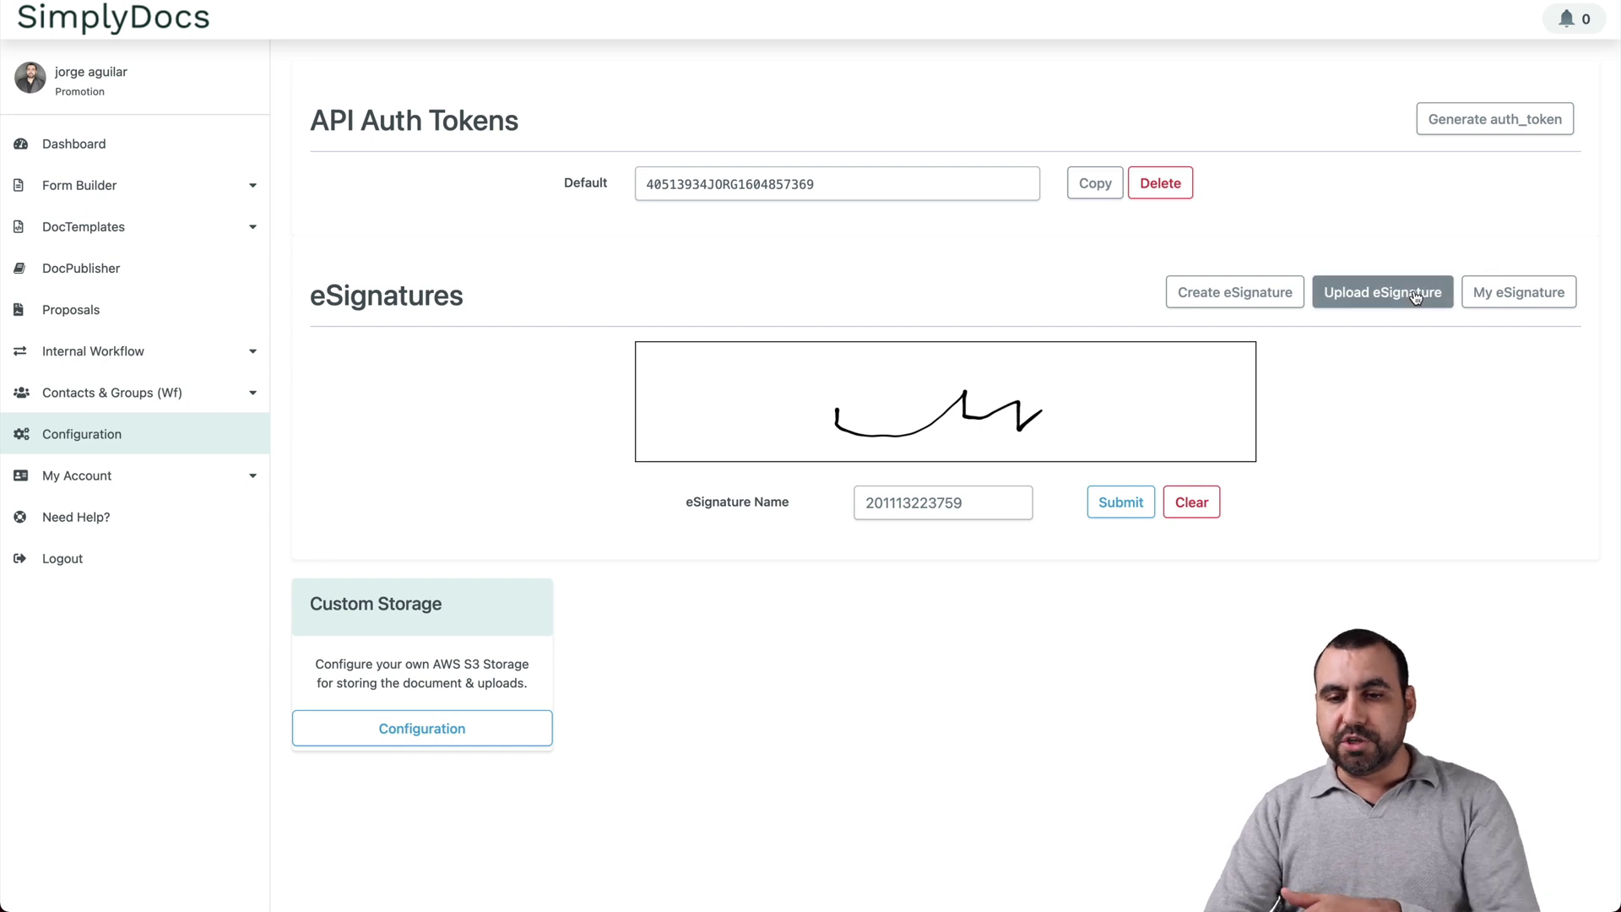
{"action": "double_click", "coordinate": [968, 503]}
{"action": "left_click", "coordinate": [1390, 480]}
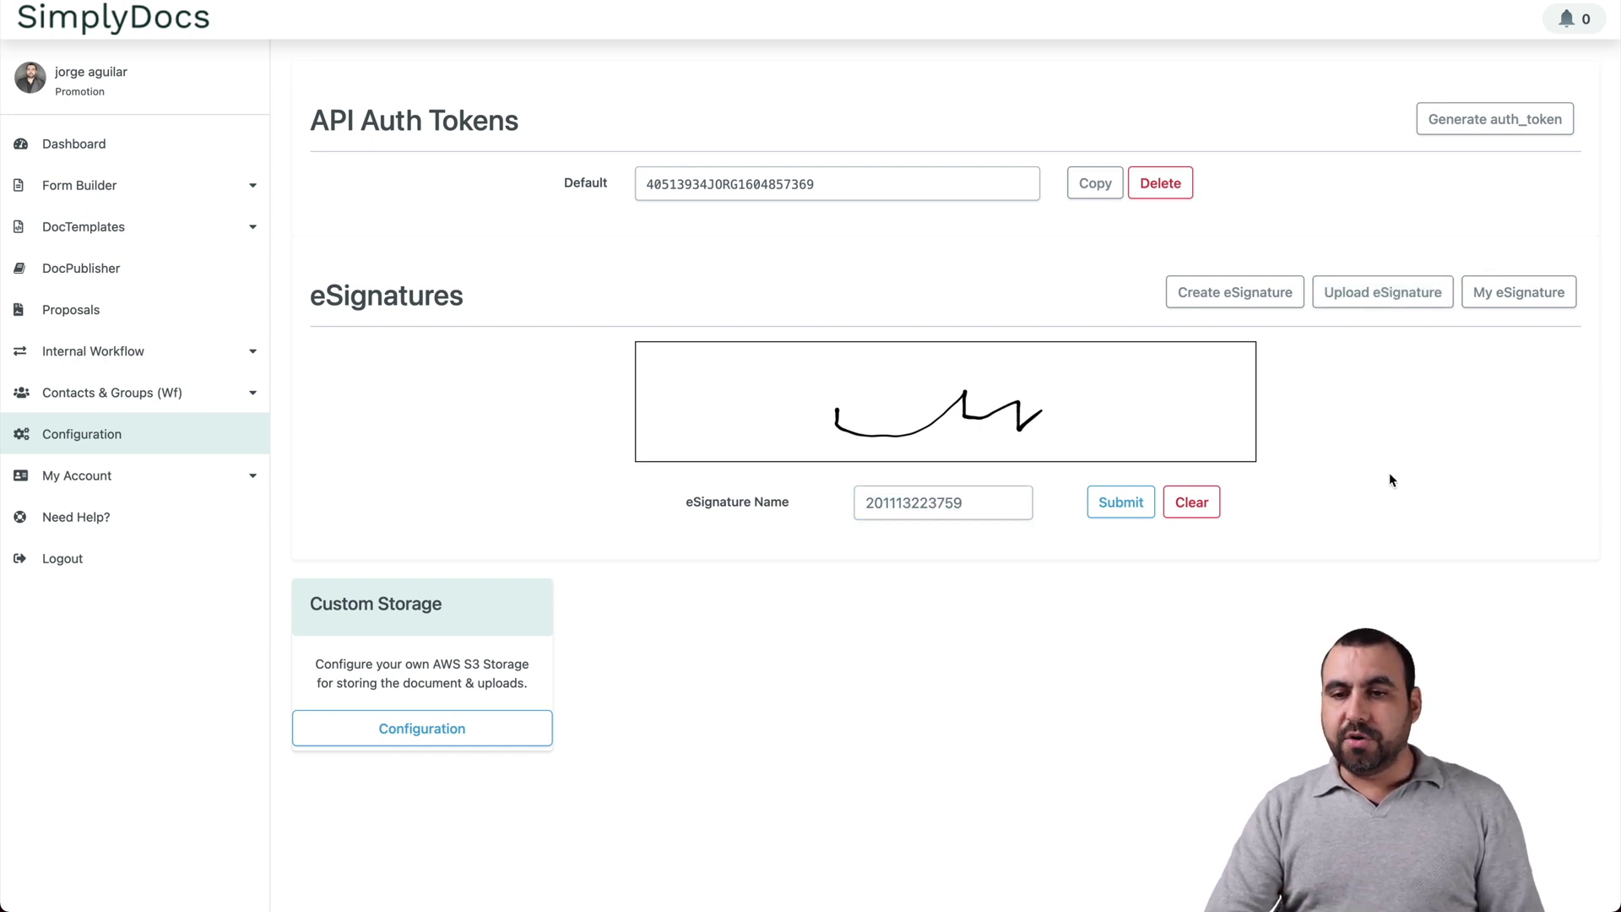
{"action": "left_click", "coordinate": [1518, 292]}
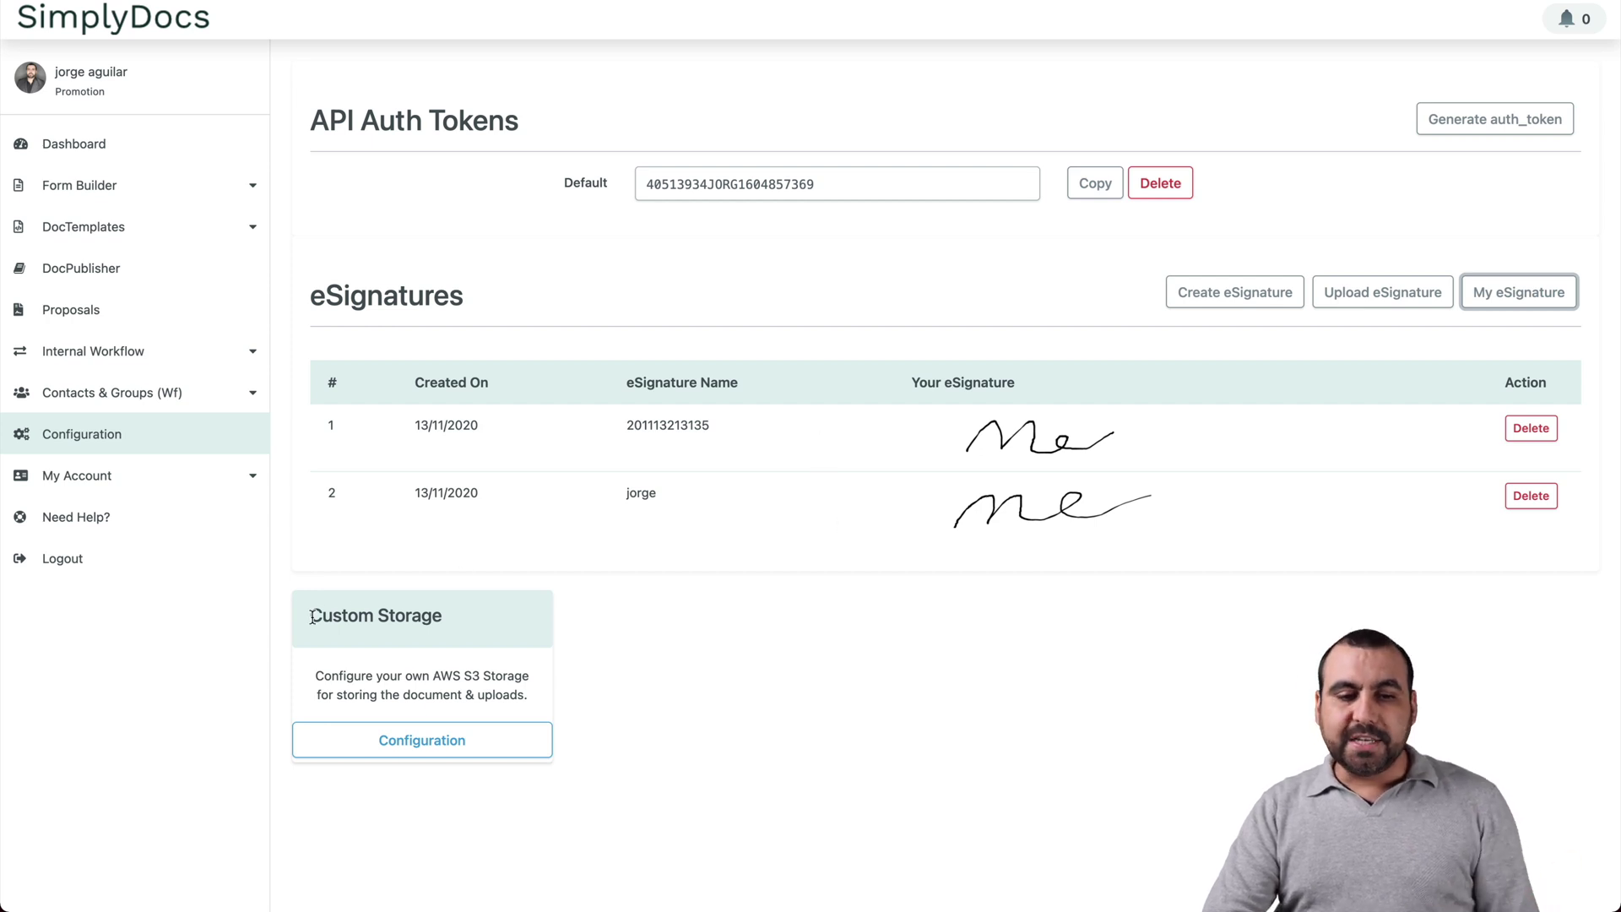
Step: Check the Custom Storage options, keep default SimplyDocs storage, and close without saving
{"action": "left_click_drag", "start_coordinate": [309, 615], "coordinate": [462, 622]}
{"action": "left_click", "coordinate": [461, 622]}
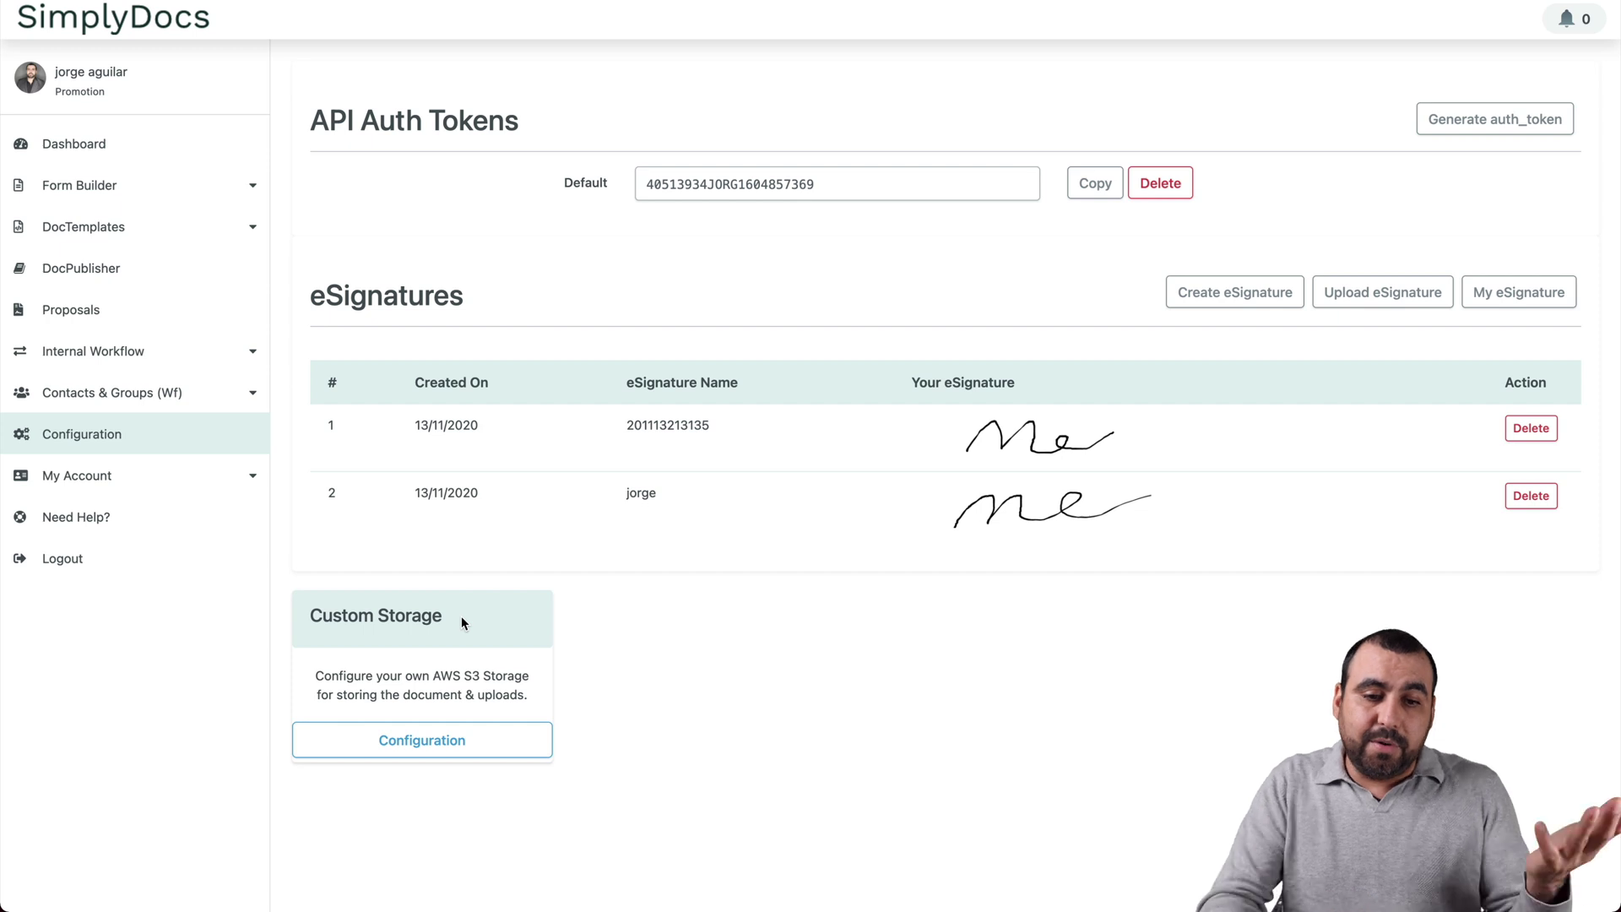
{"action": "left_click", "coordinate": [439, 736]}
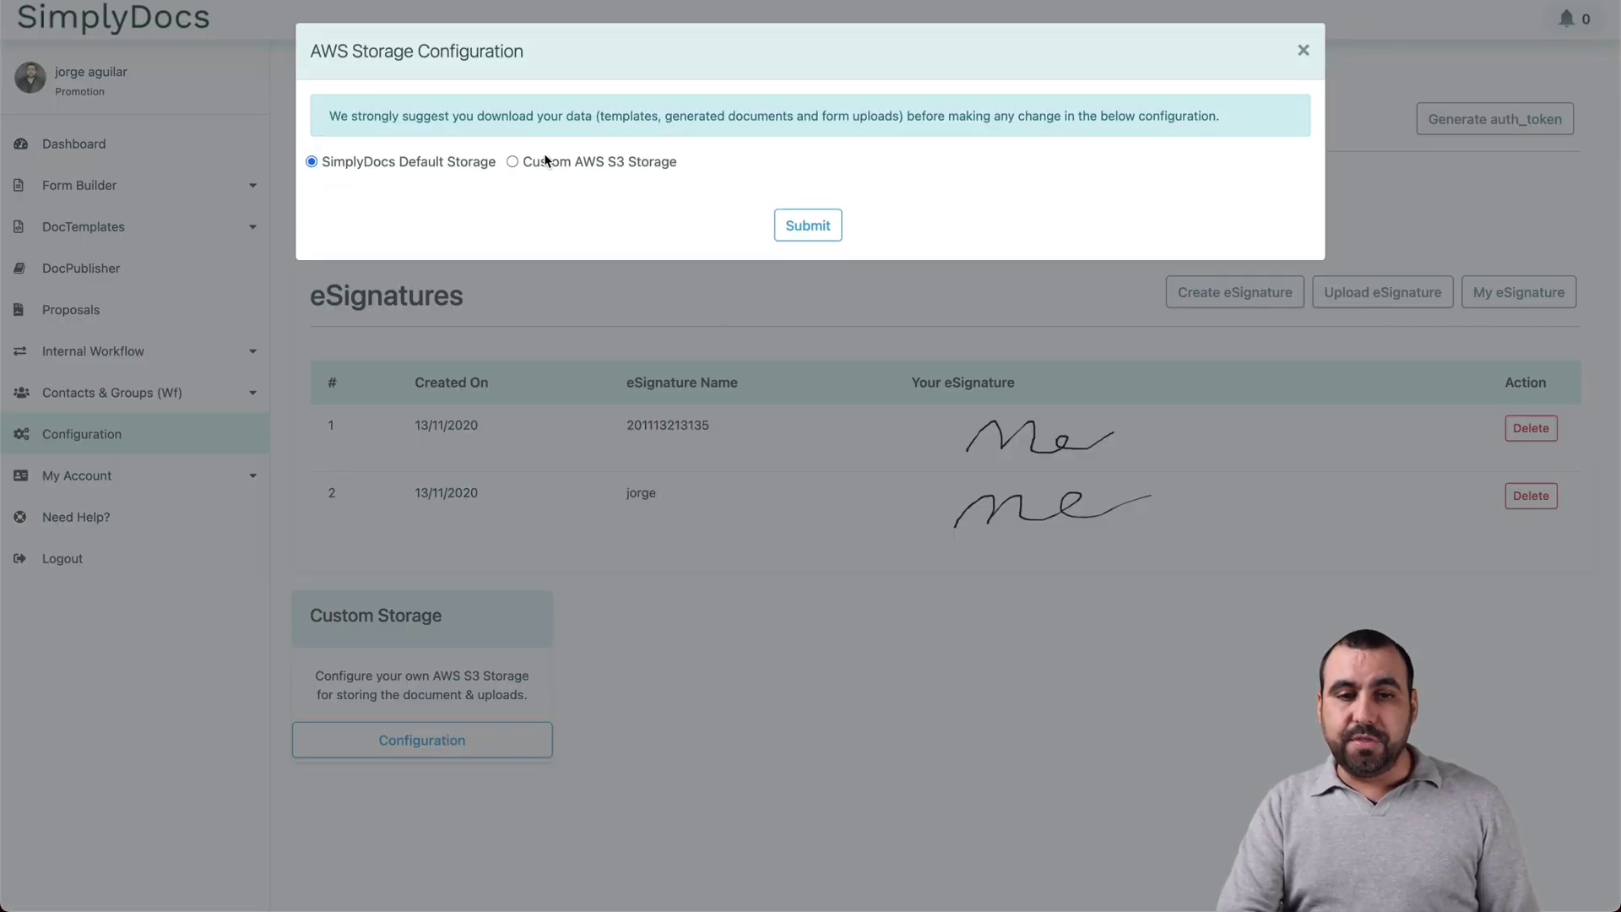
{"action": "left_click", "coordinate": [544, 158]}
{"action": "left_click", "coordinate": [419, 163]}
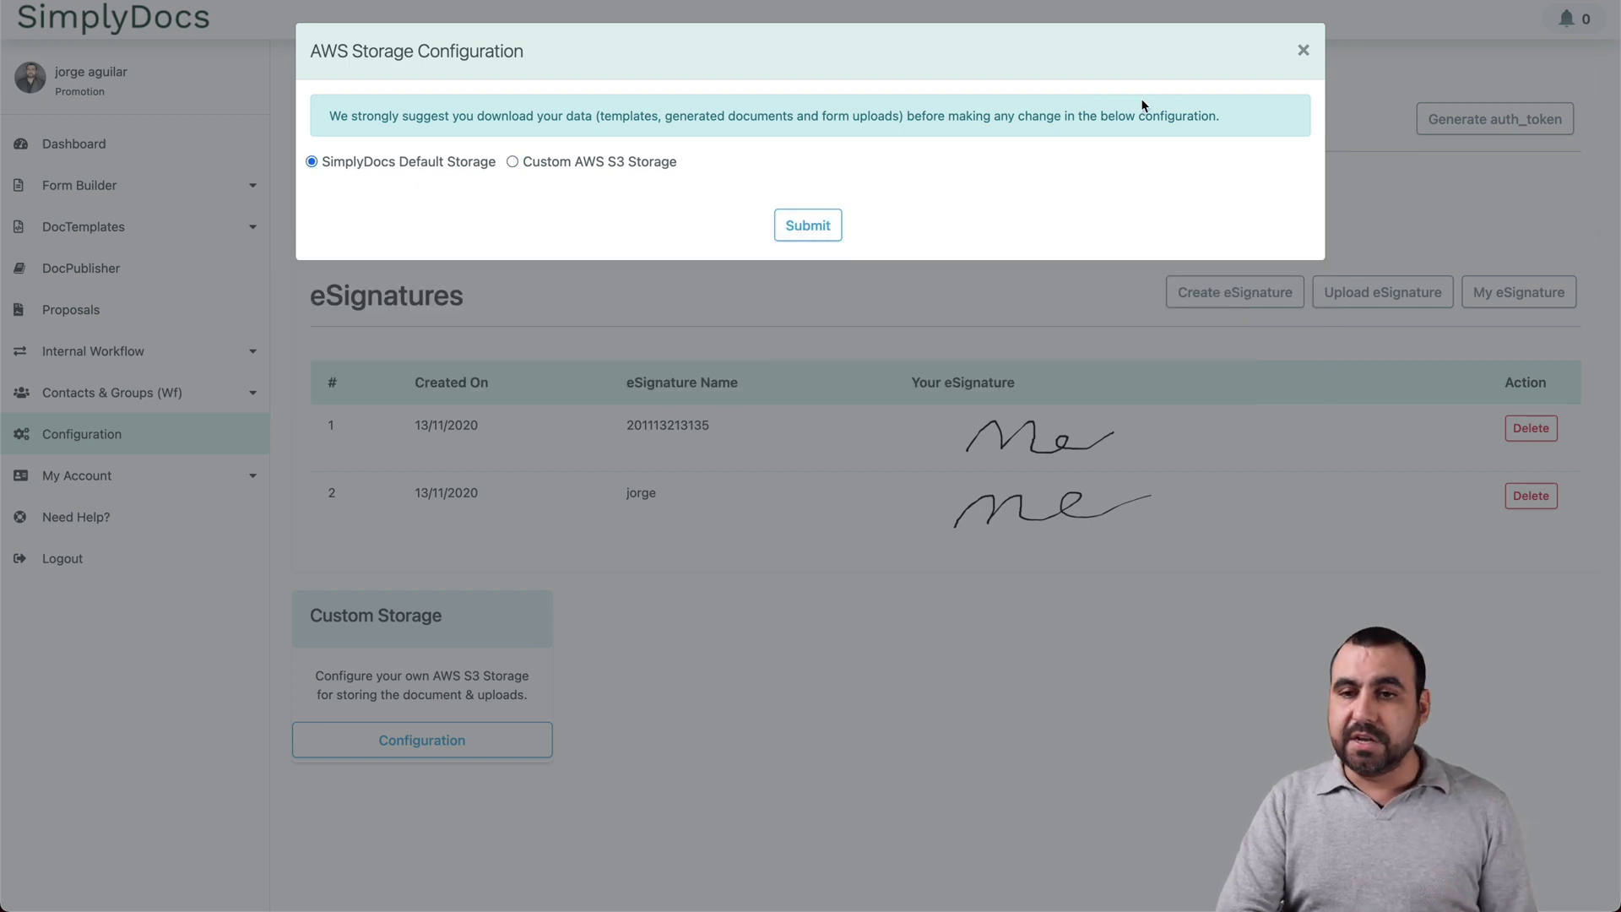
{"action": "left_click", "coordinate": [1303, 50]}
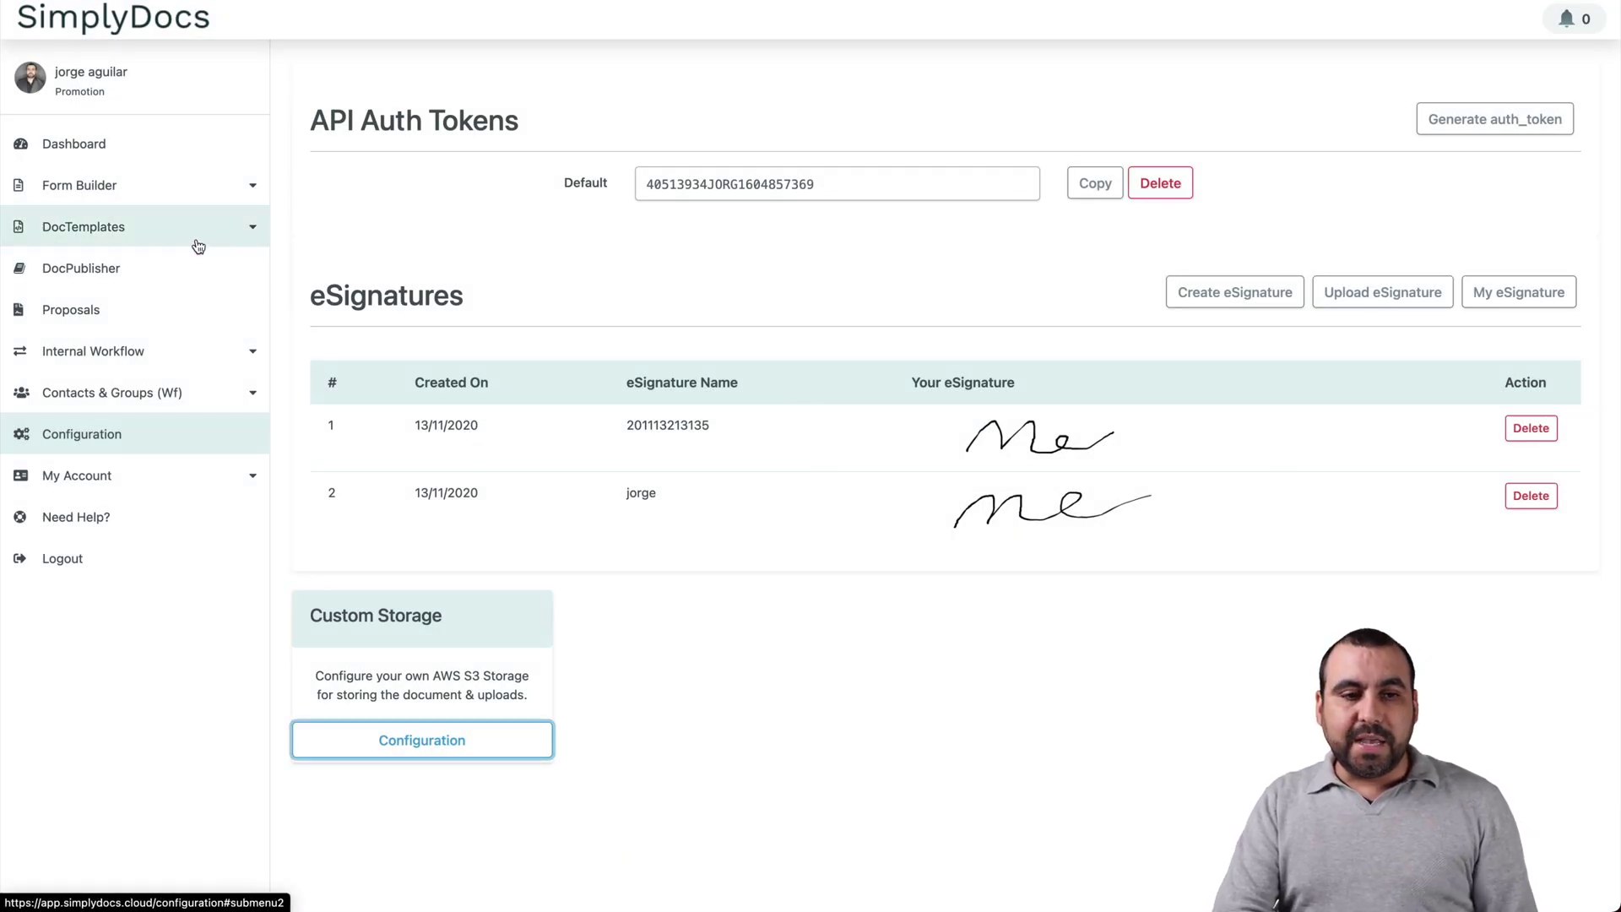
Step: From DocTemplates > Templates, create an Editor-type template titled 'video'
{"action": "left_click", "coordinate": [137, 226]}
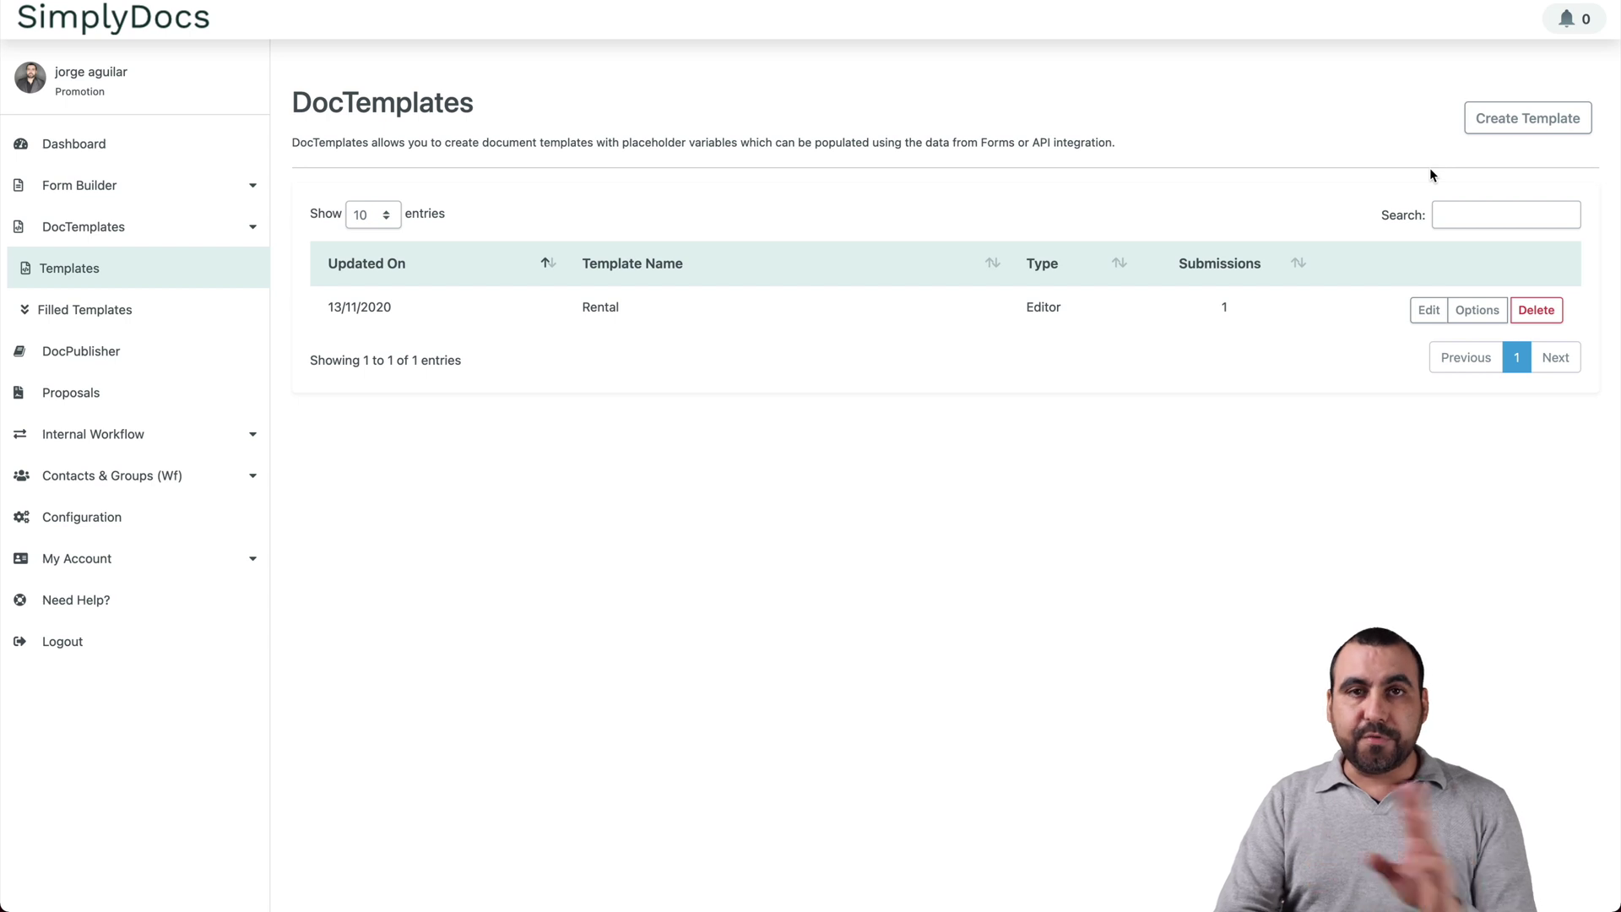
{"action": "left_click", "coordinate": [1527, 119]}
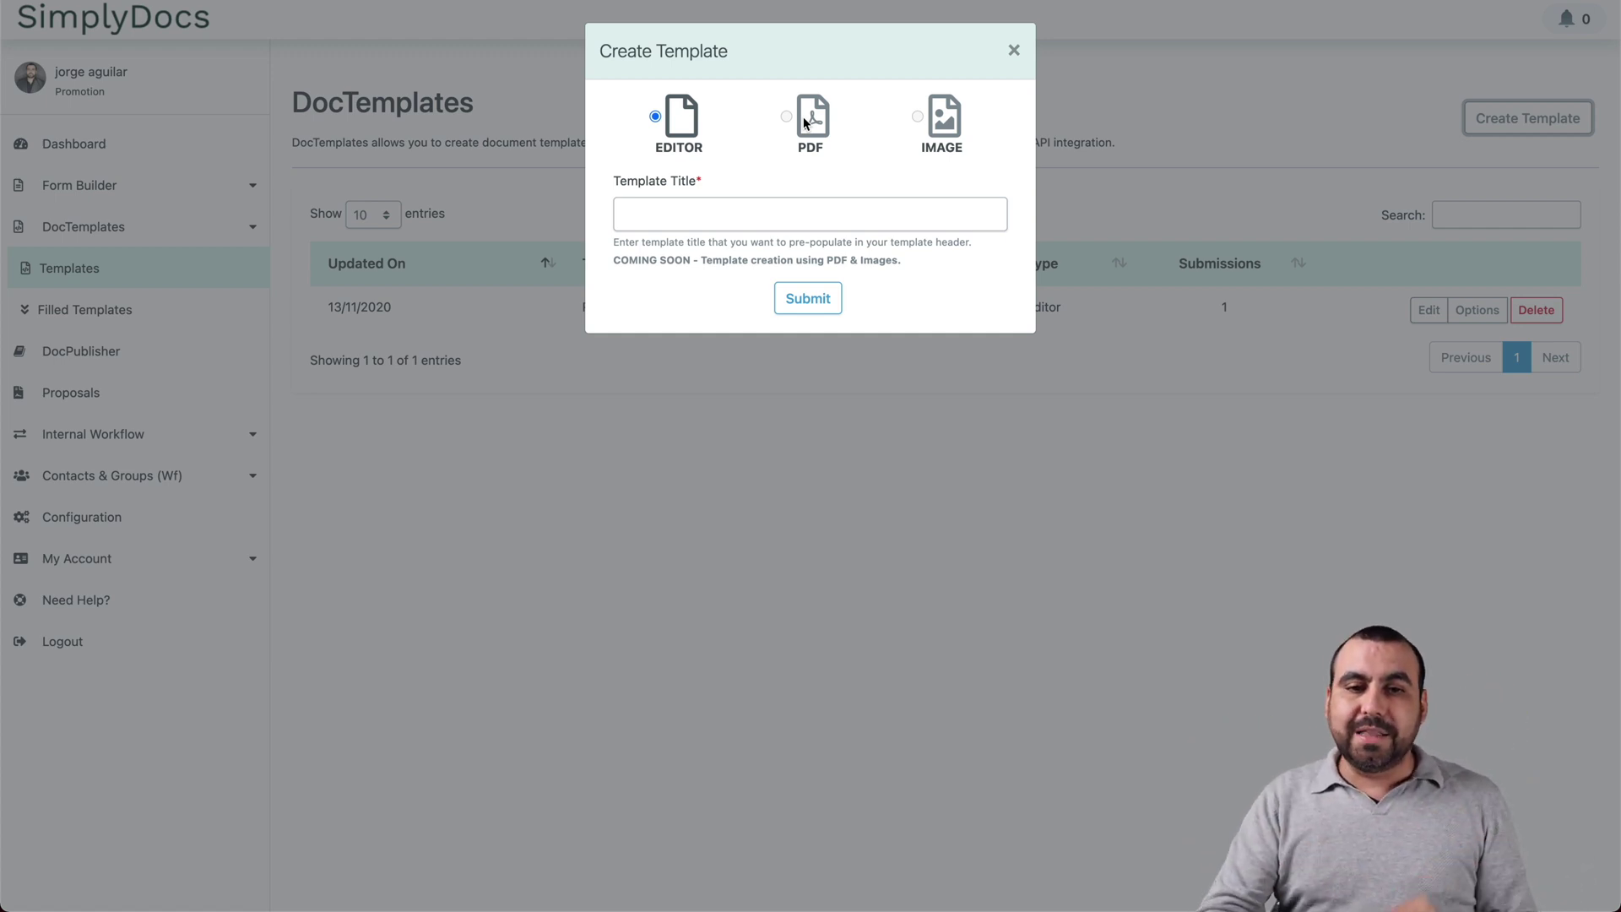
{"action": "left_click", "coordinate": [751, 204]}
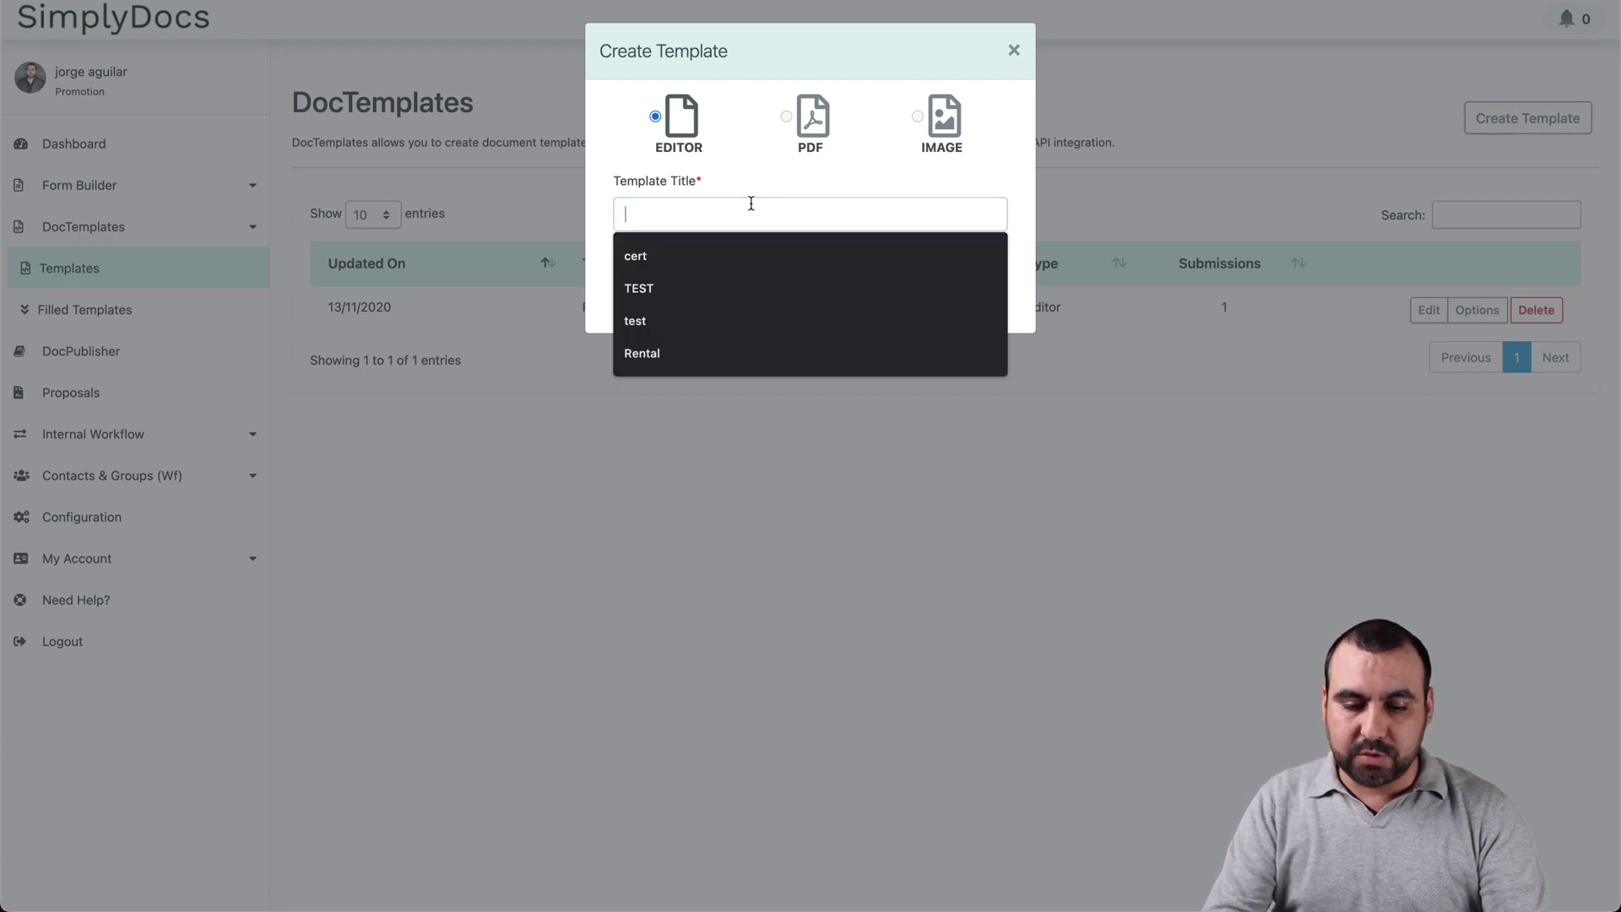
{"action": "type", "text": "video"}
{"action": "left_click", "coordinate": [801, 298]}
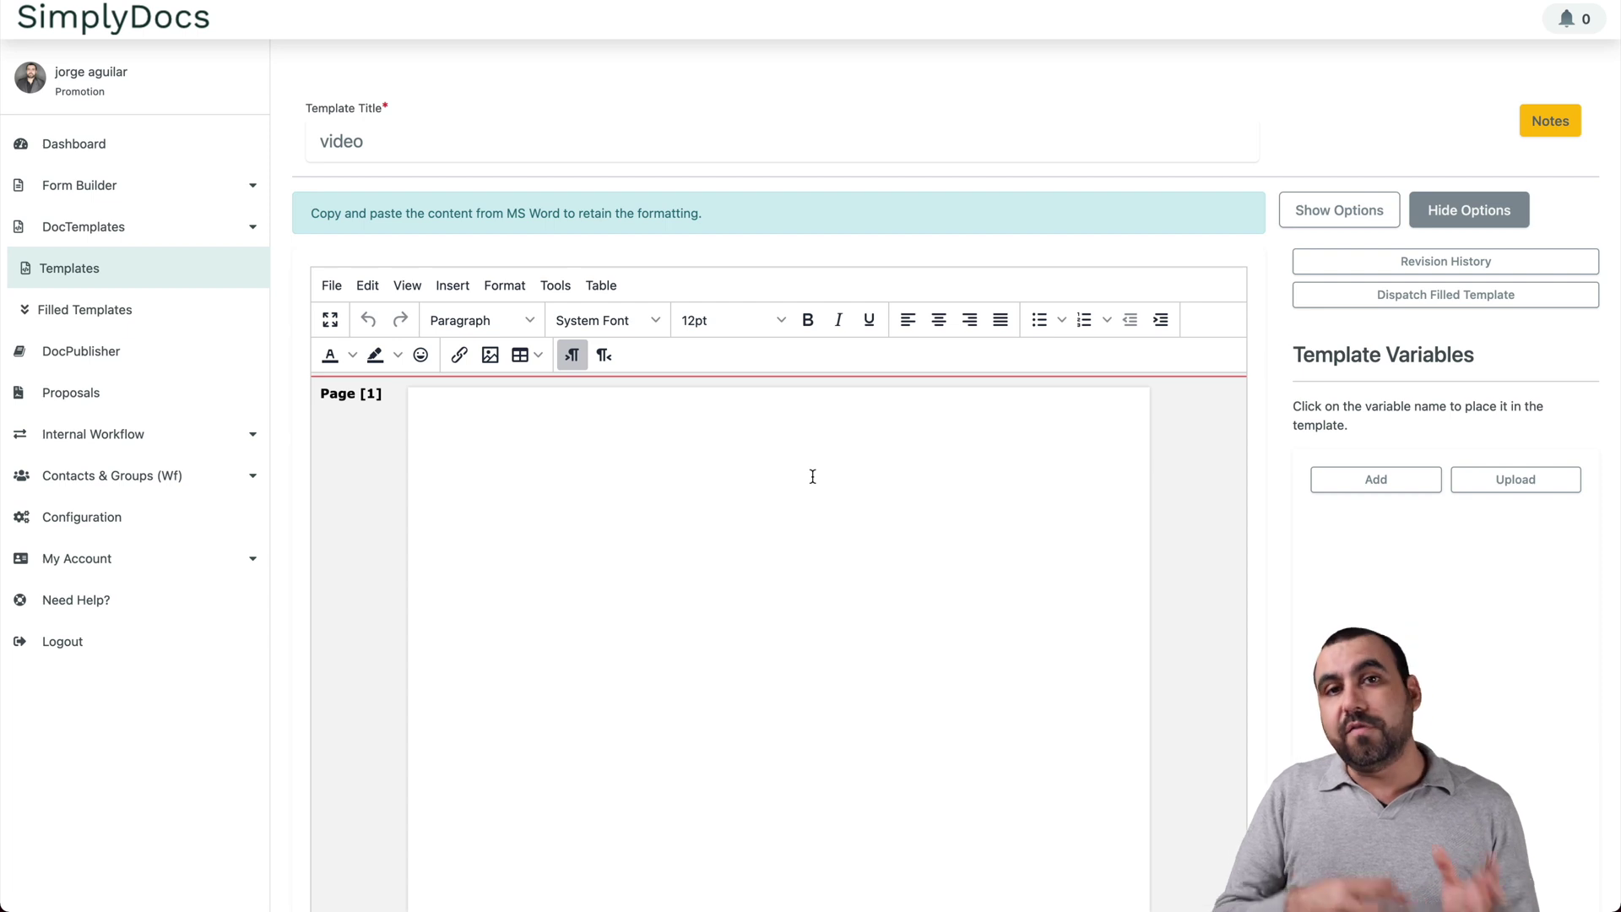
Step: Write 'NAME:' on the blank template page, replacing the placeholder text
{"action": "left_click", "coordinate": [781, 481]}
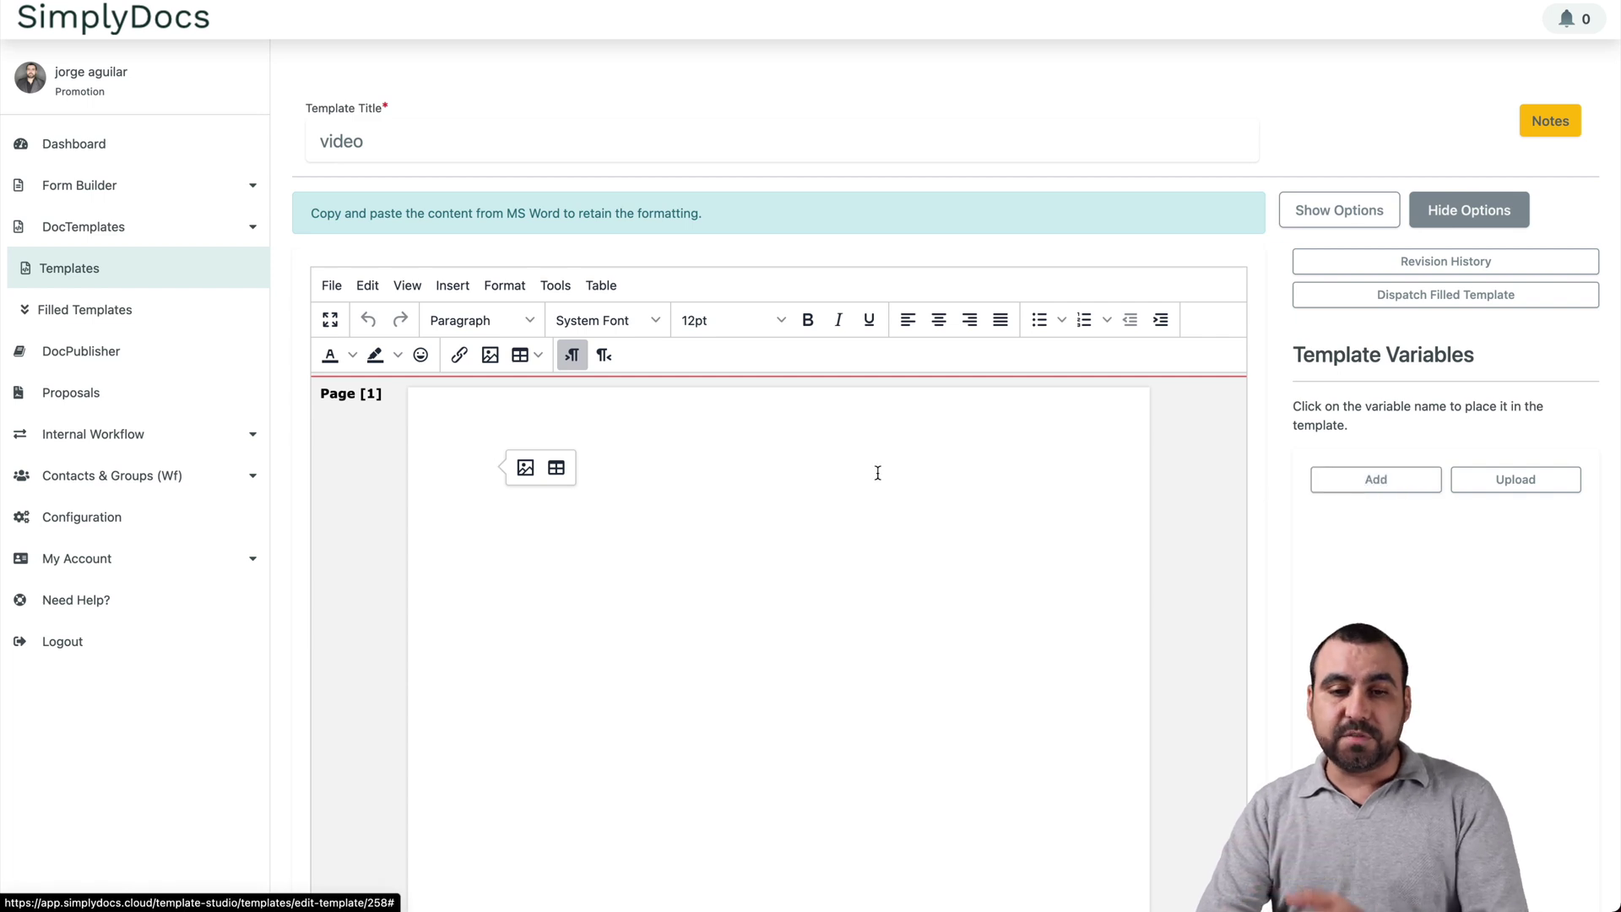
{"action": "type", "text": "xcvc"}
{"action": "key", "text": "ctrl+a"}
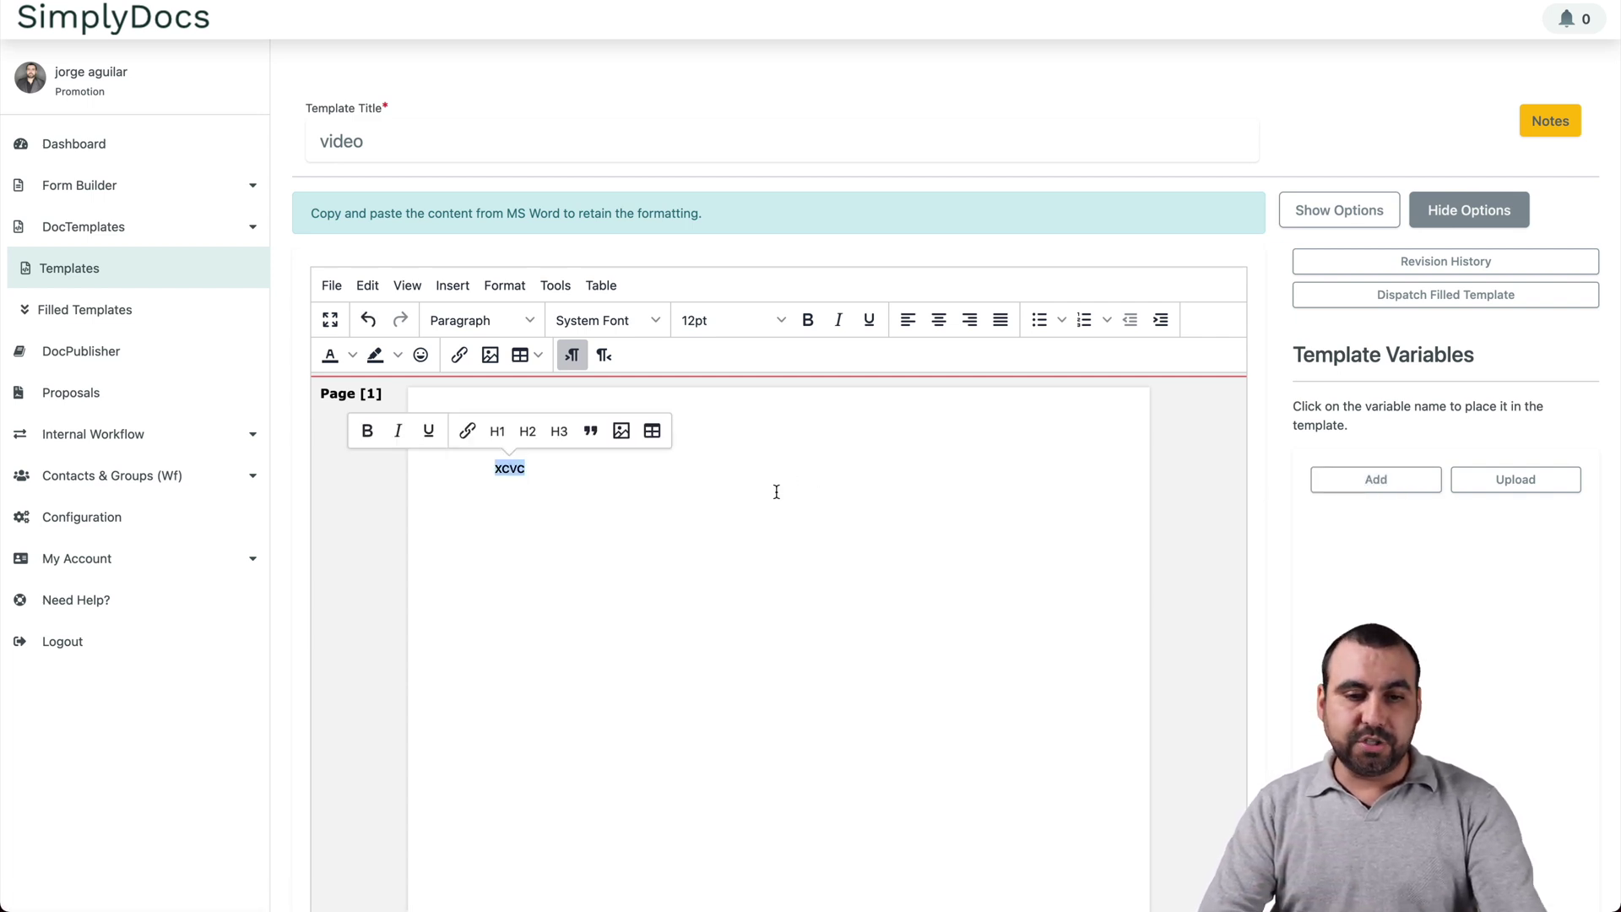
{"action": "type", "text": "NAME:"}
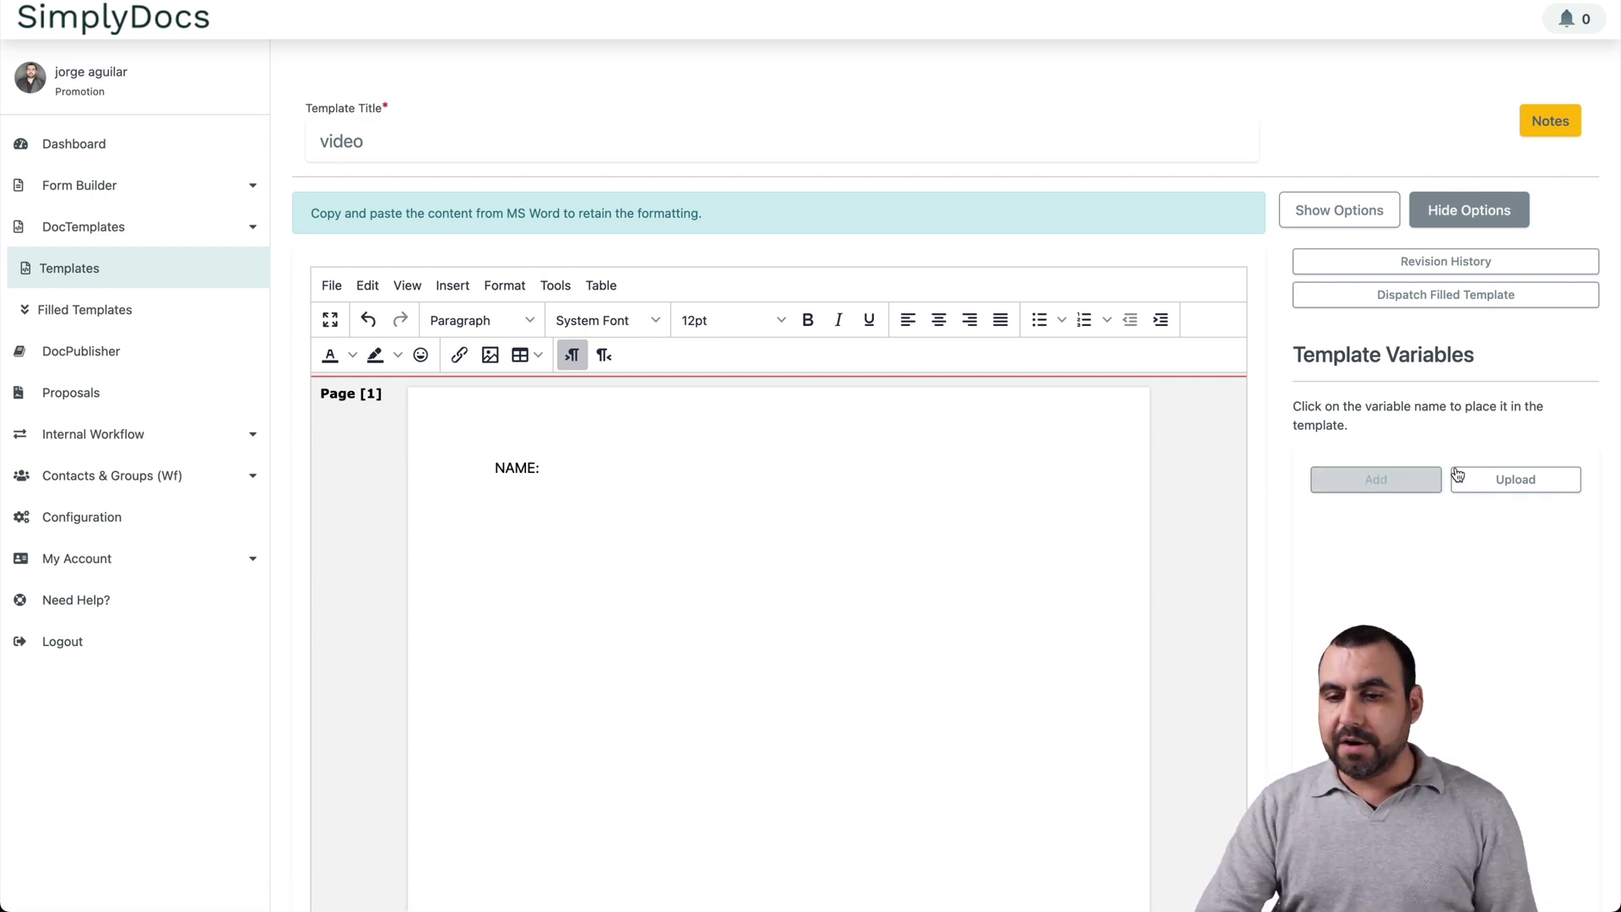
Step: Add a Text-type template variable named Name
{"action": "left_click", "coordinate": [1376, 479]}
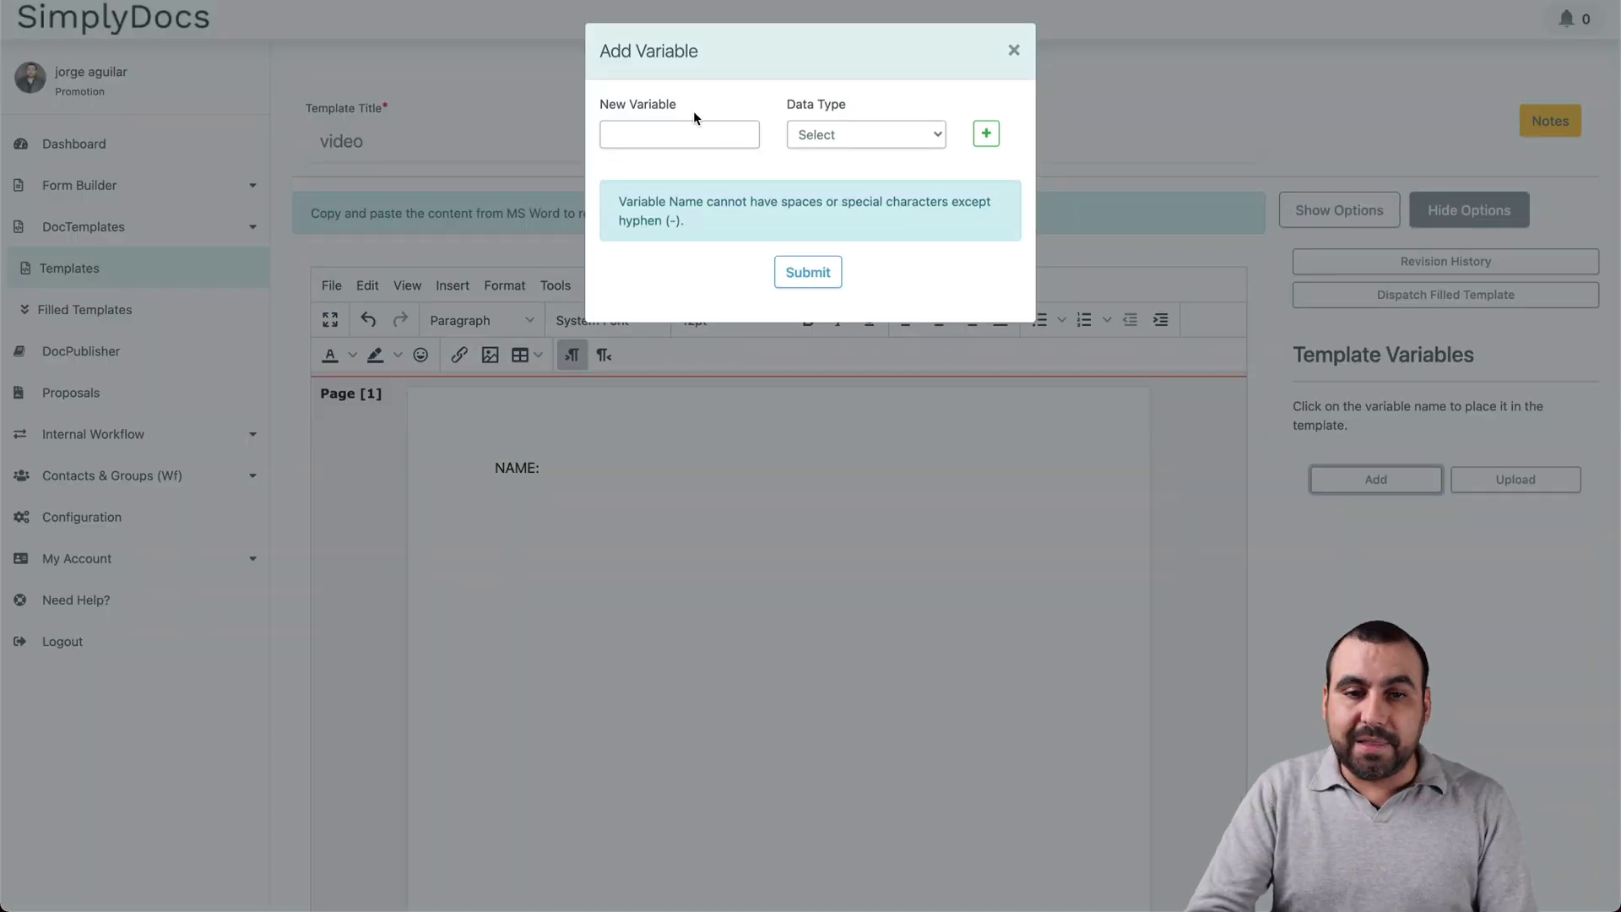
{"action": "left_click", "coordinate": [692, 134]}
{"action": "type", "text": "Name"}
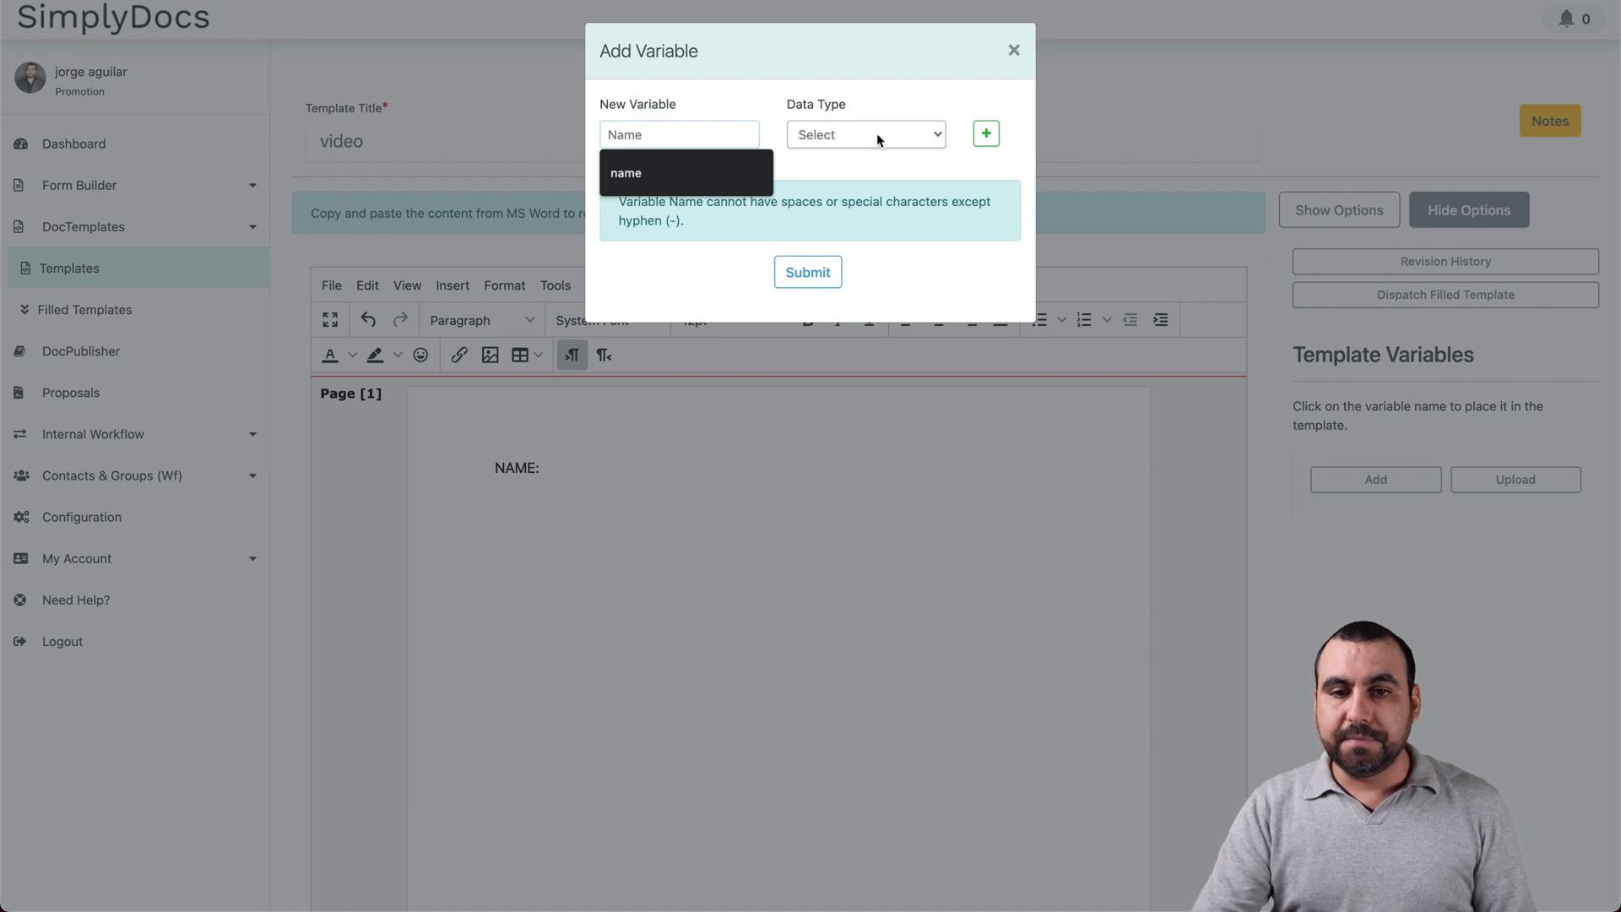
{"action": "left_click", "coordinate": [878, 134]}
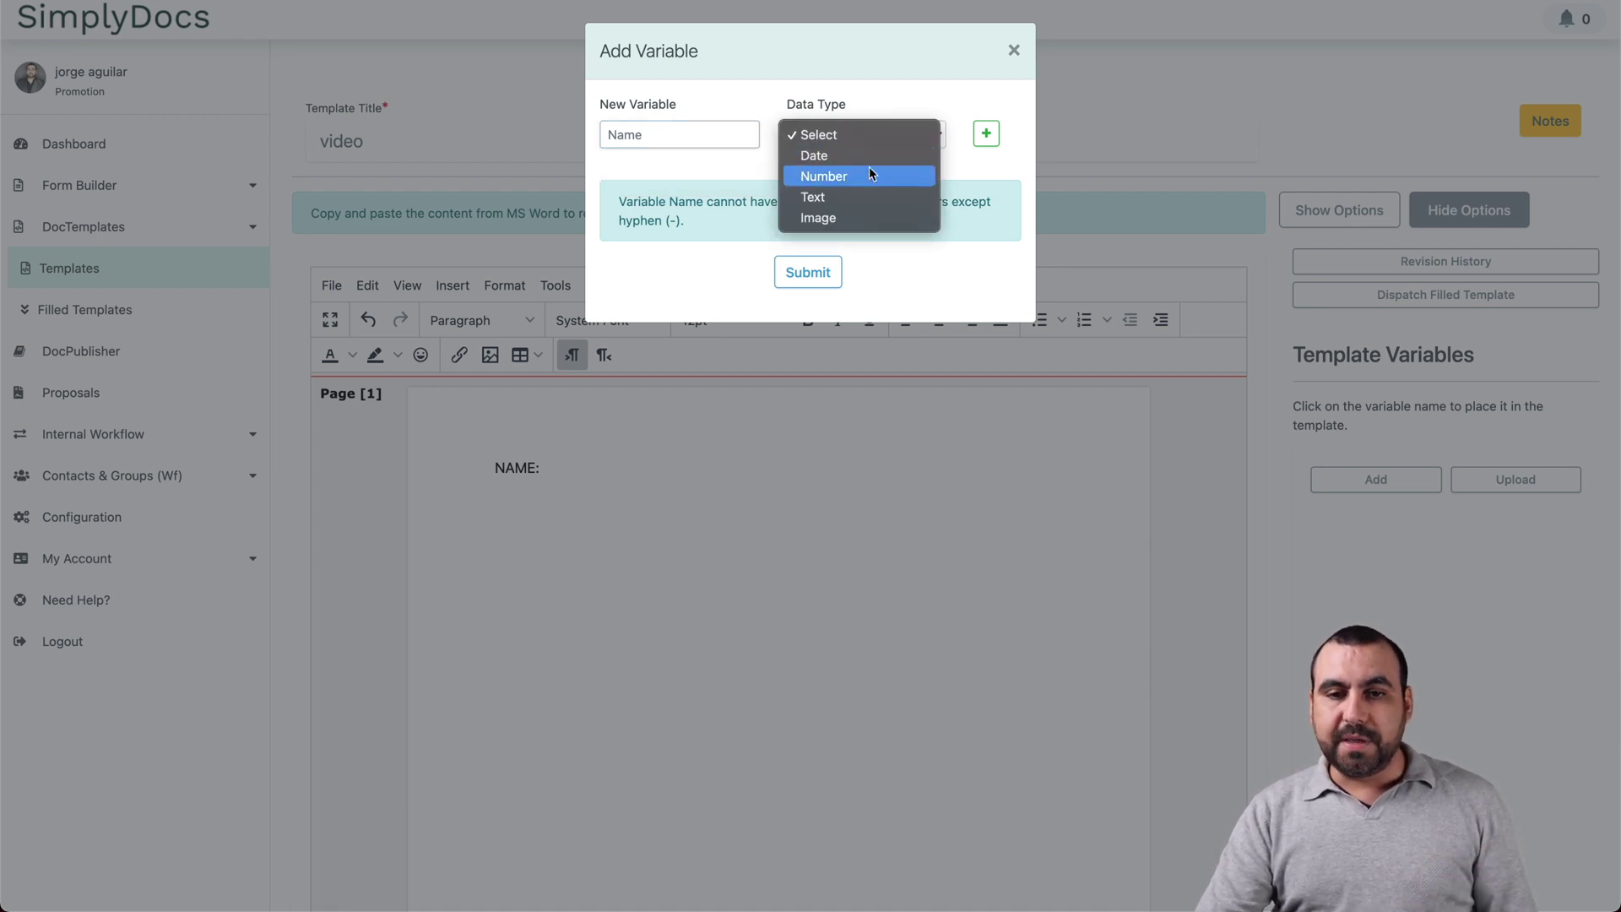
{"action": "left_click", "coordinate": [859, 194]}
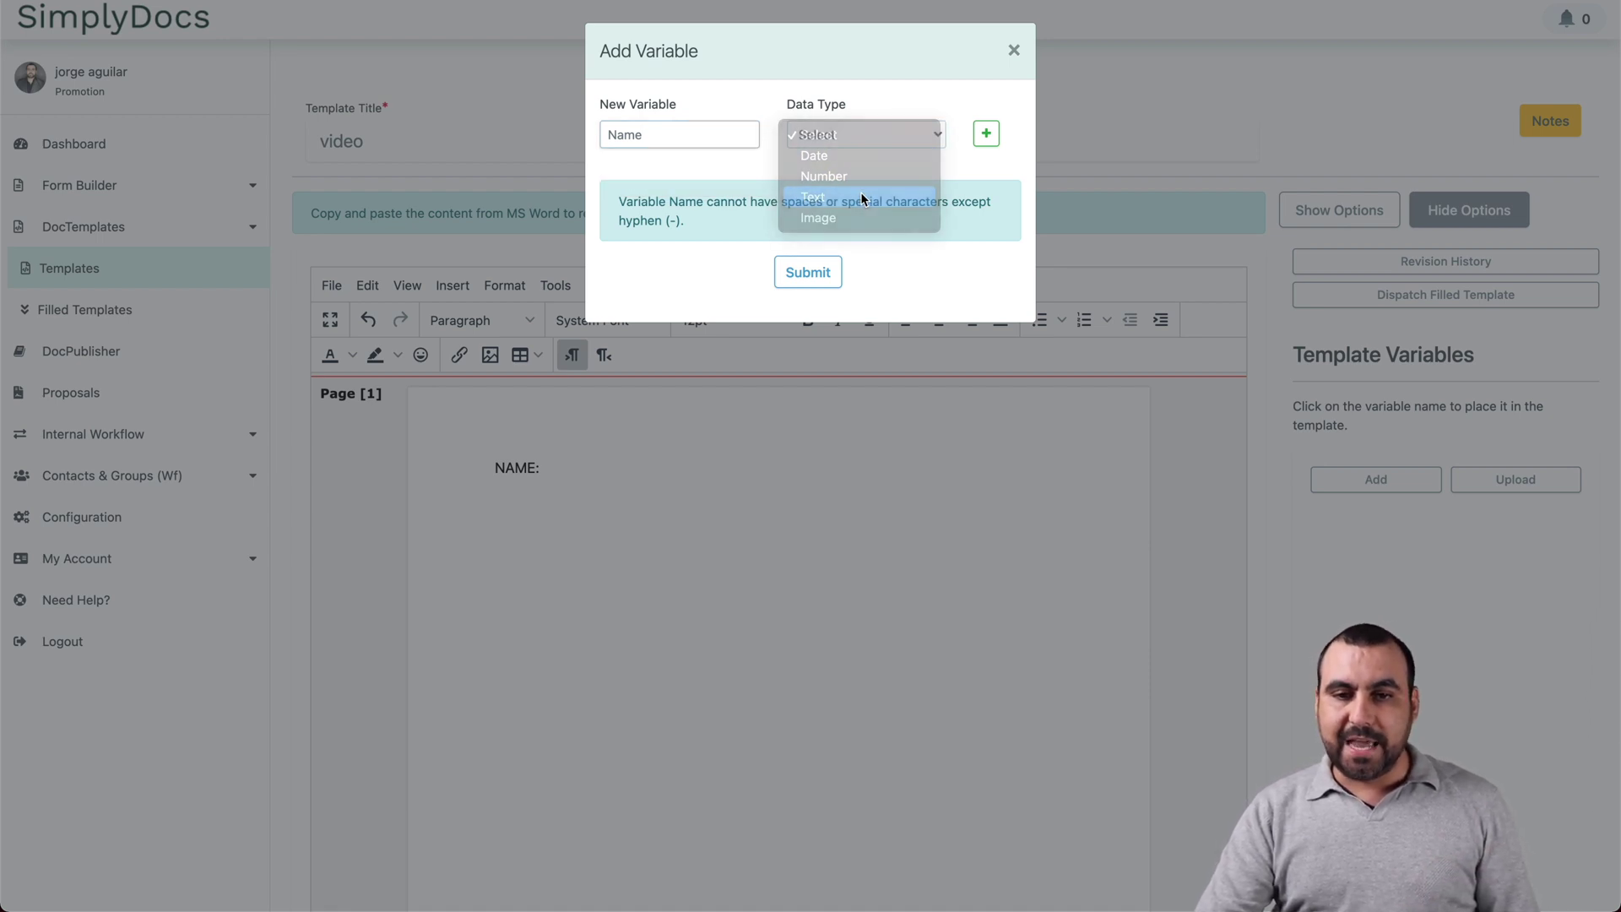
{"action": "left_click", "coordinate": [841, 273]}
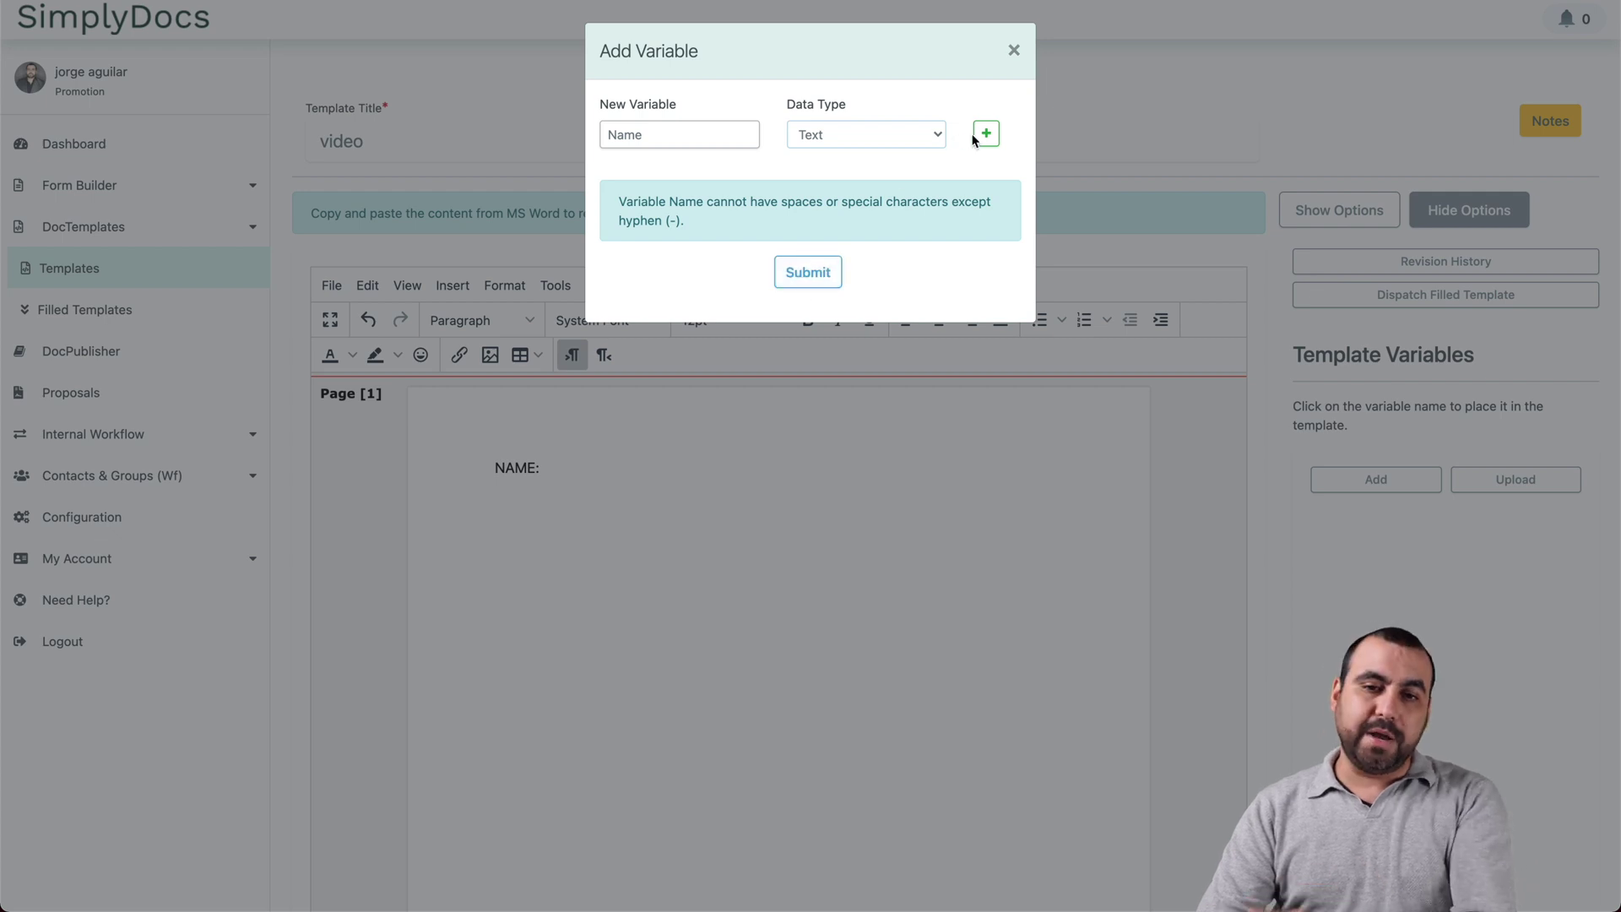
{"action": "left_click", "coordinate": [834, 283]}
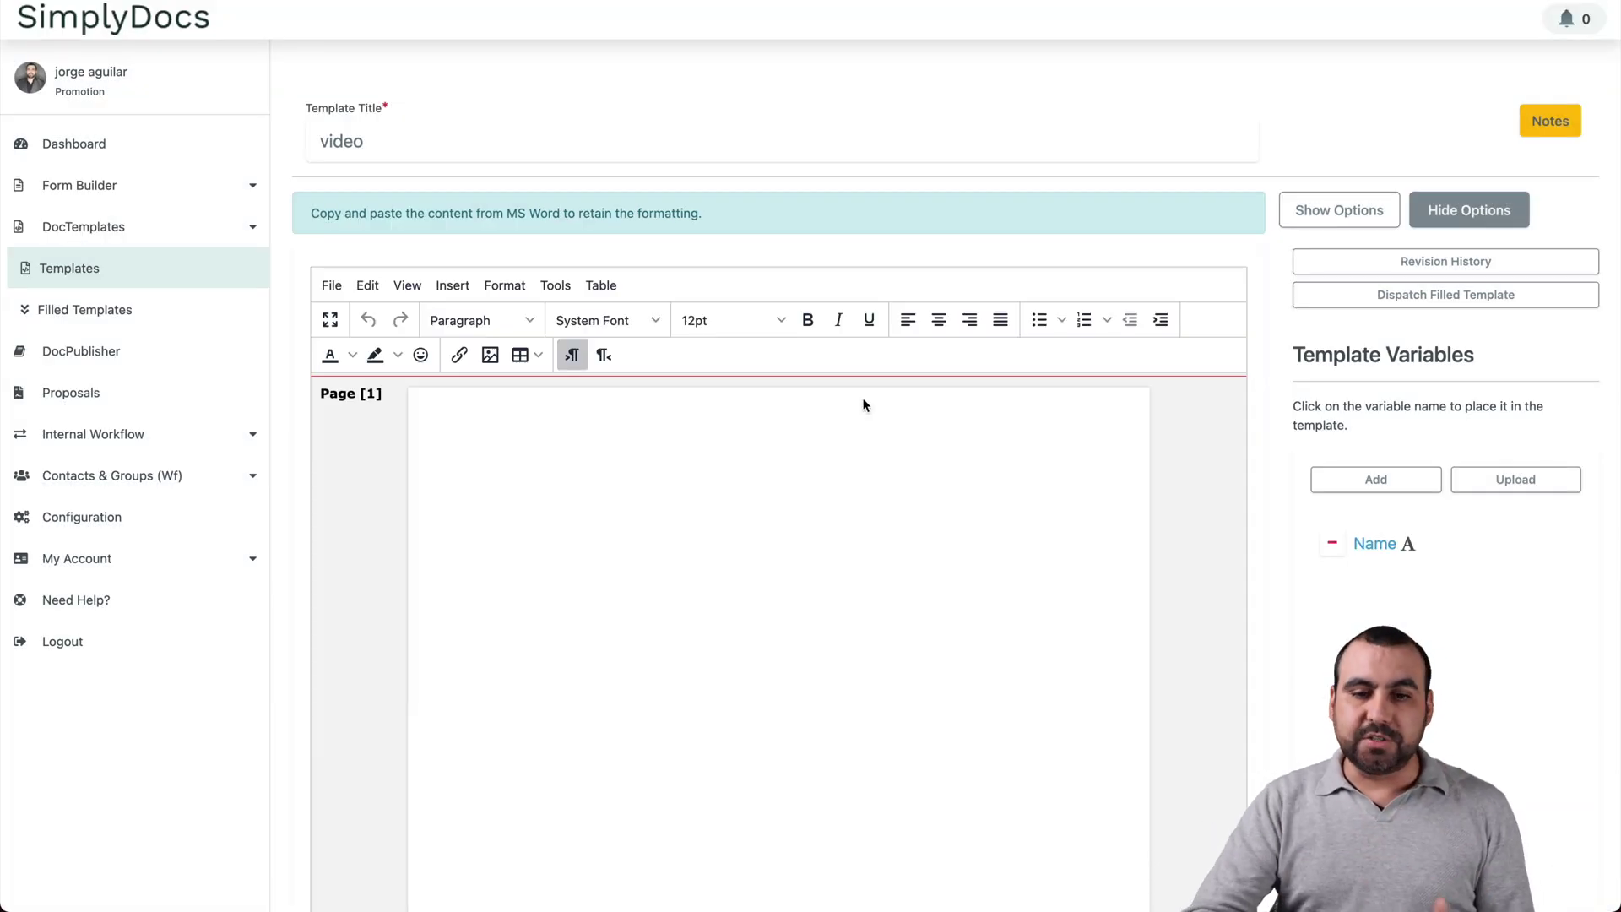
{"action": "left_click", "coordinate": [745, 480]}
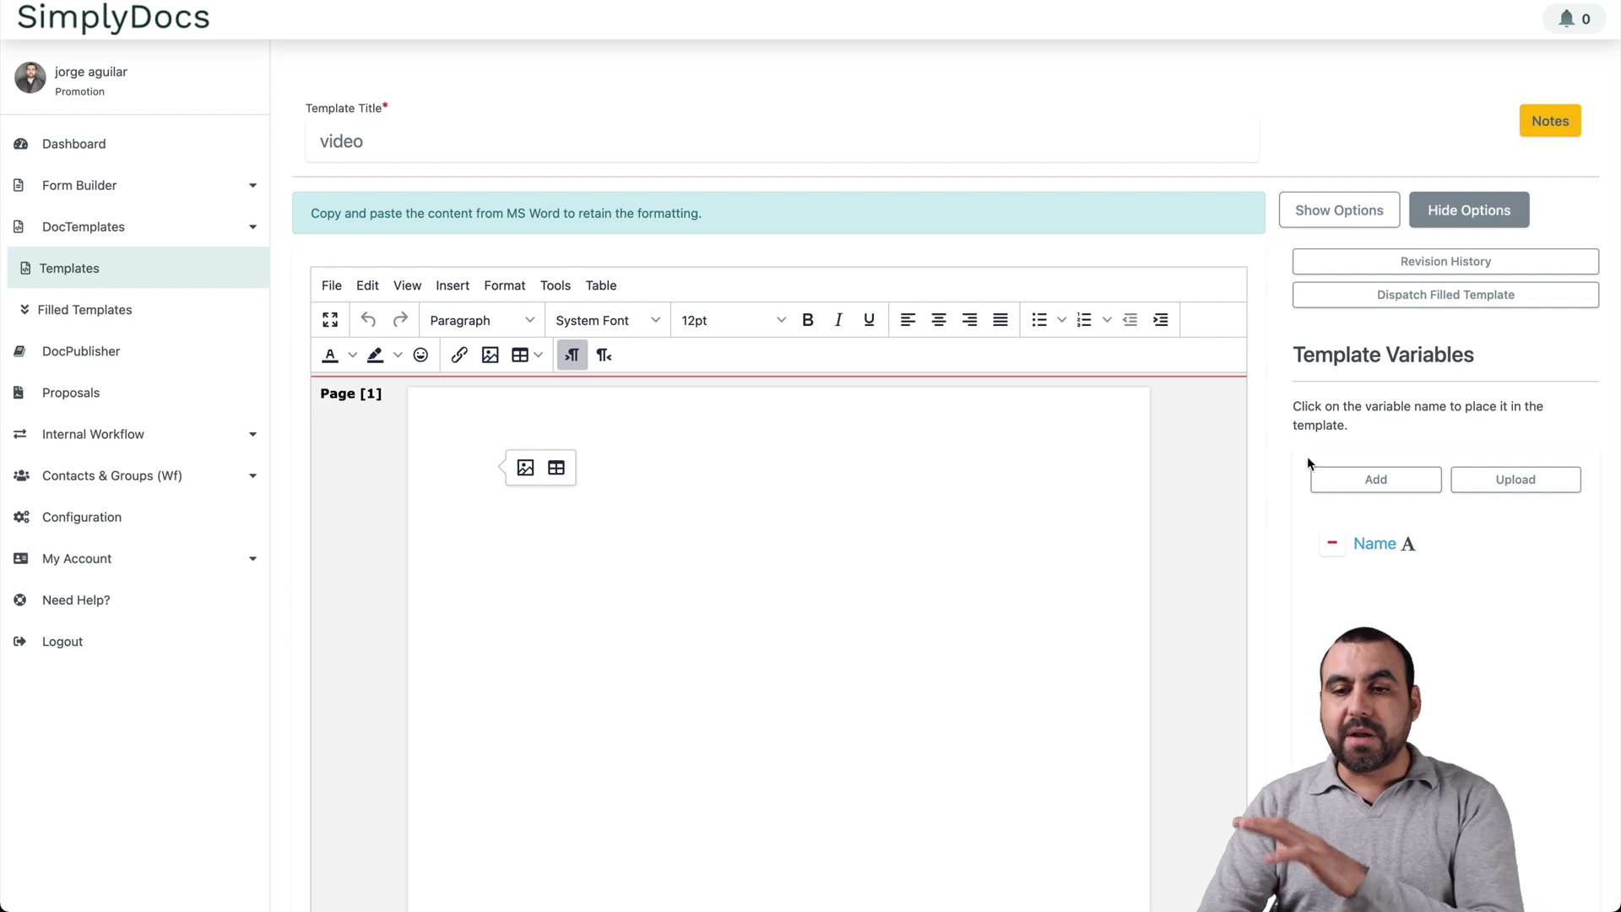
Step: Add a second template variable named Date with the Date type
{"action": "left_click", "coordinate": [1376, 479]}
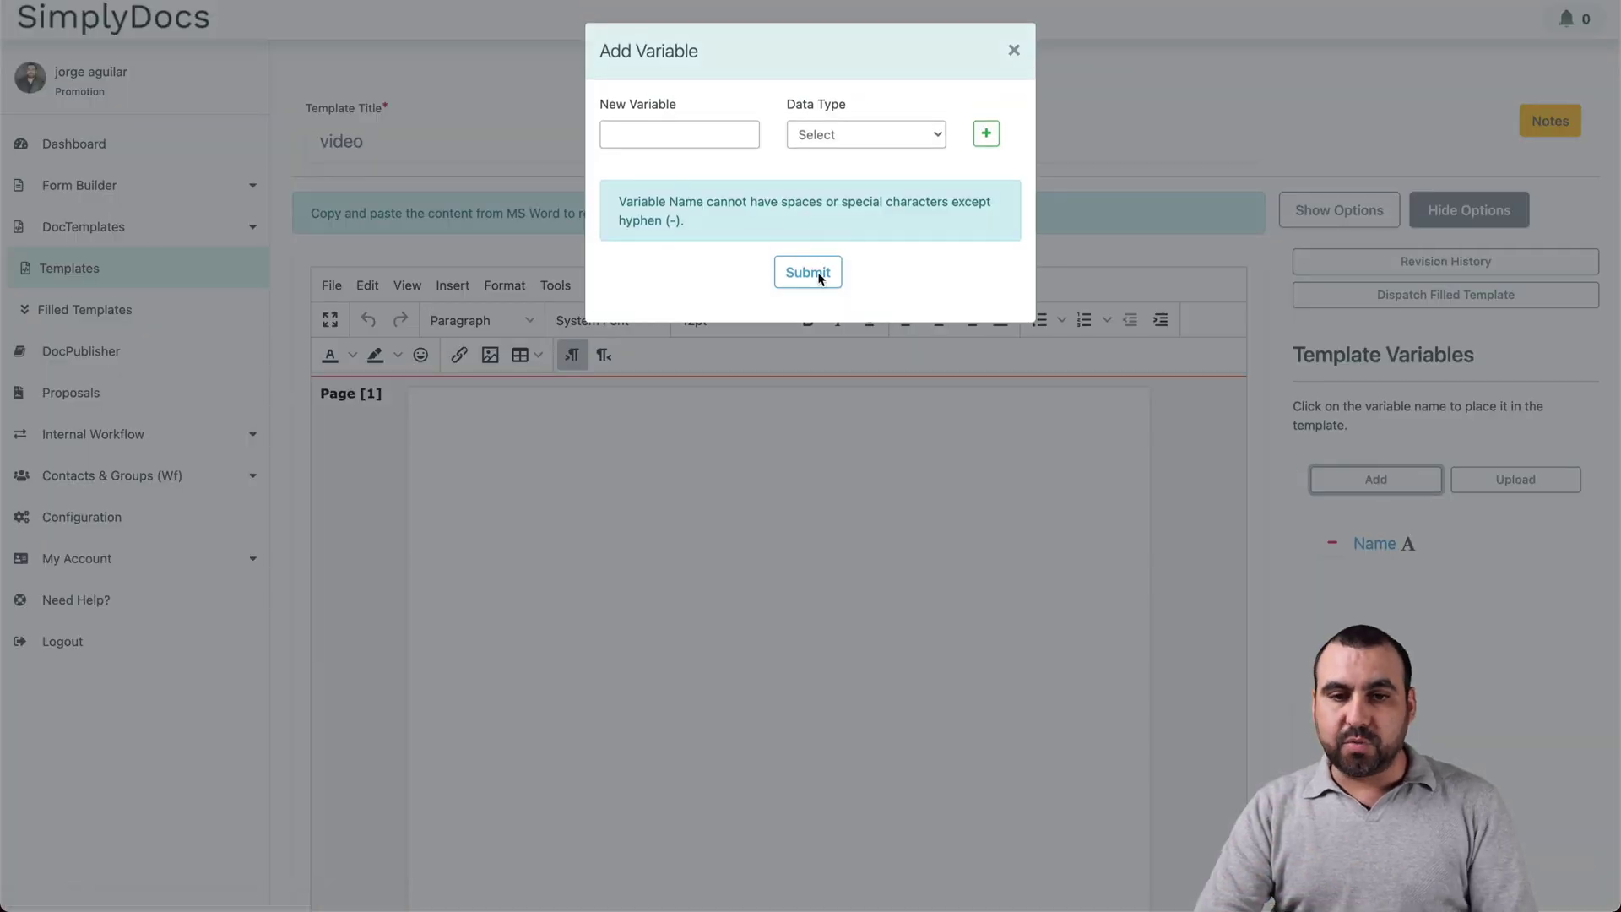
{"action": "left_click", "coordinate": [728, 135]}
{"action": "type", "text": "Date"}
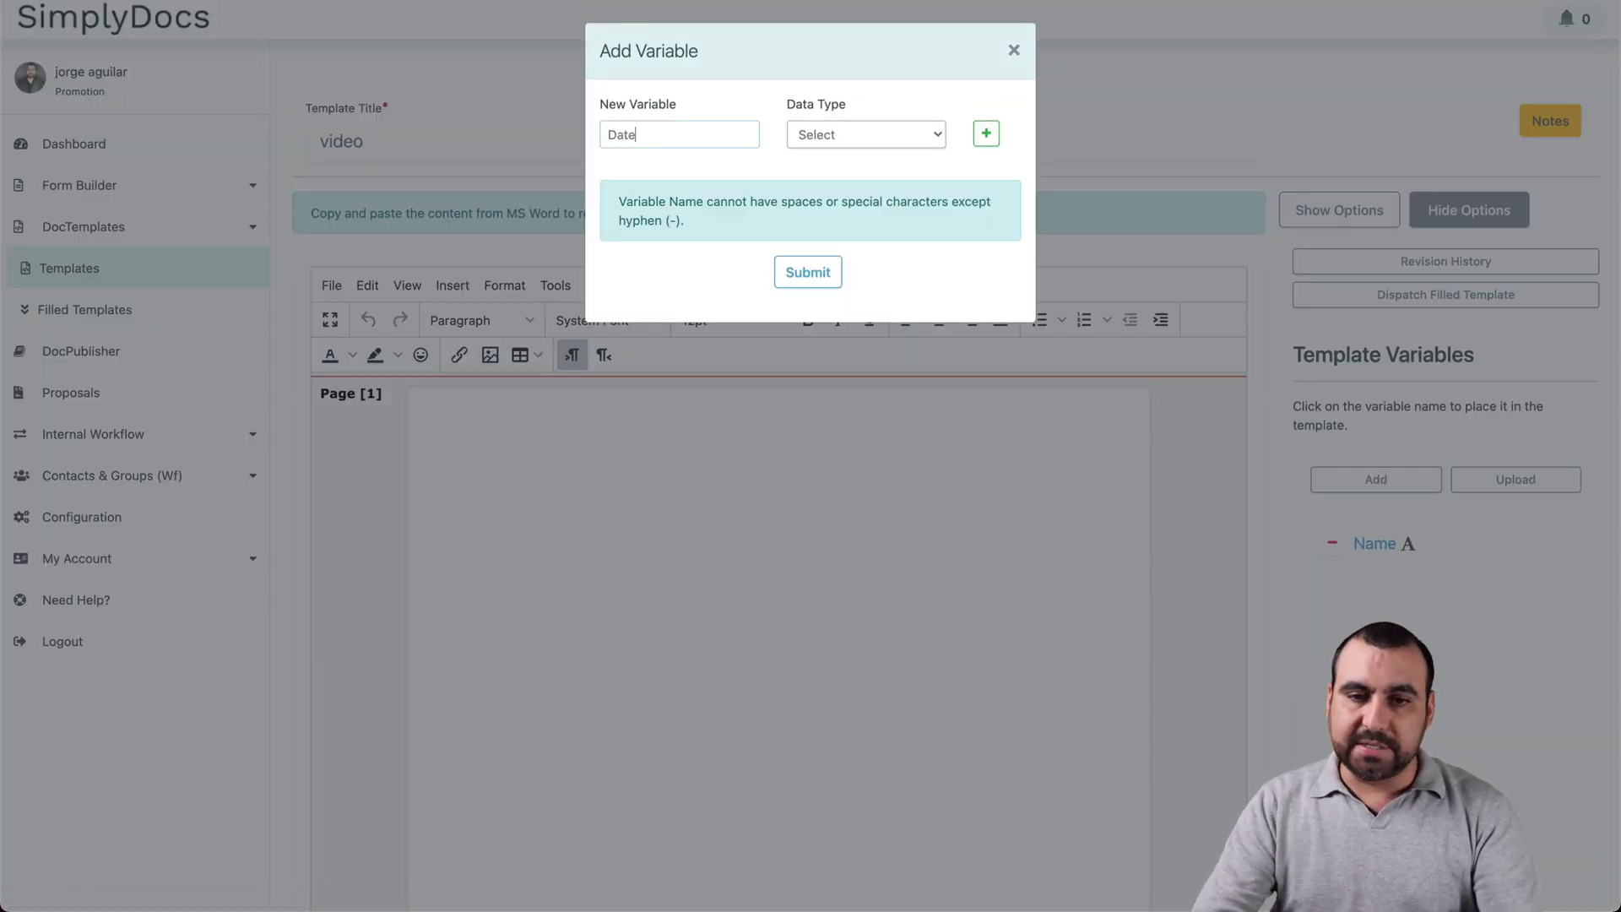
{"action": "left_click", "coordinate": [873, 139]}
{"action": "left_click", "coordinate": [881, 154]}
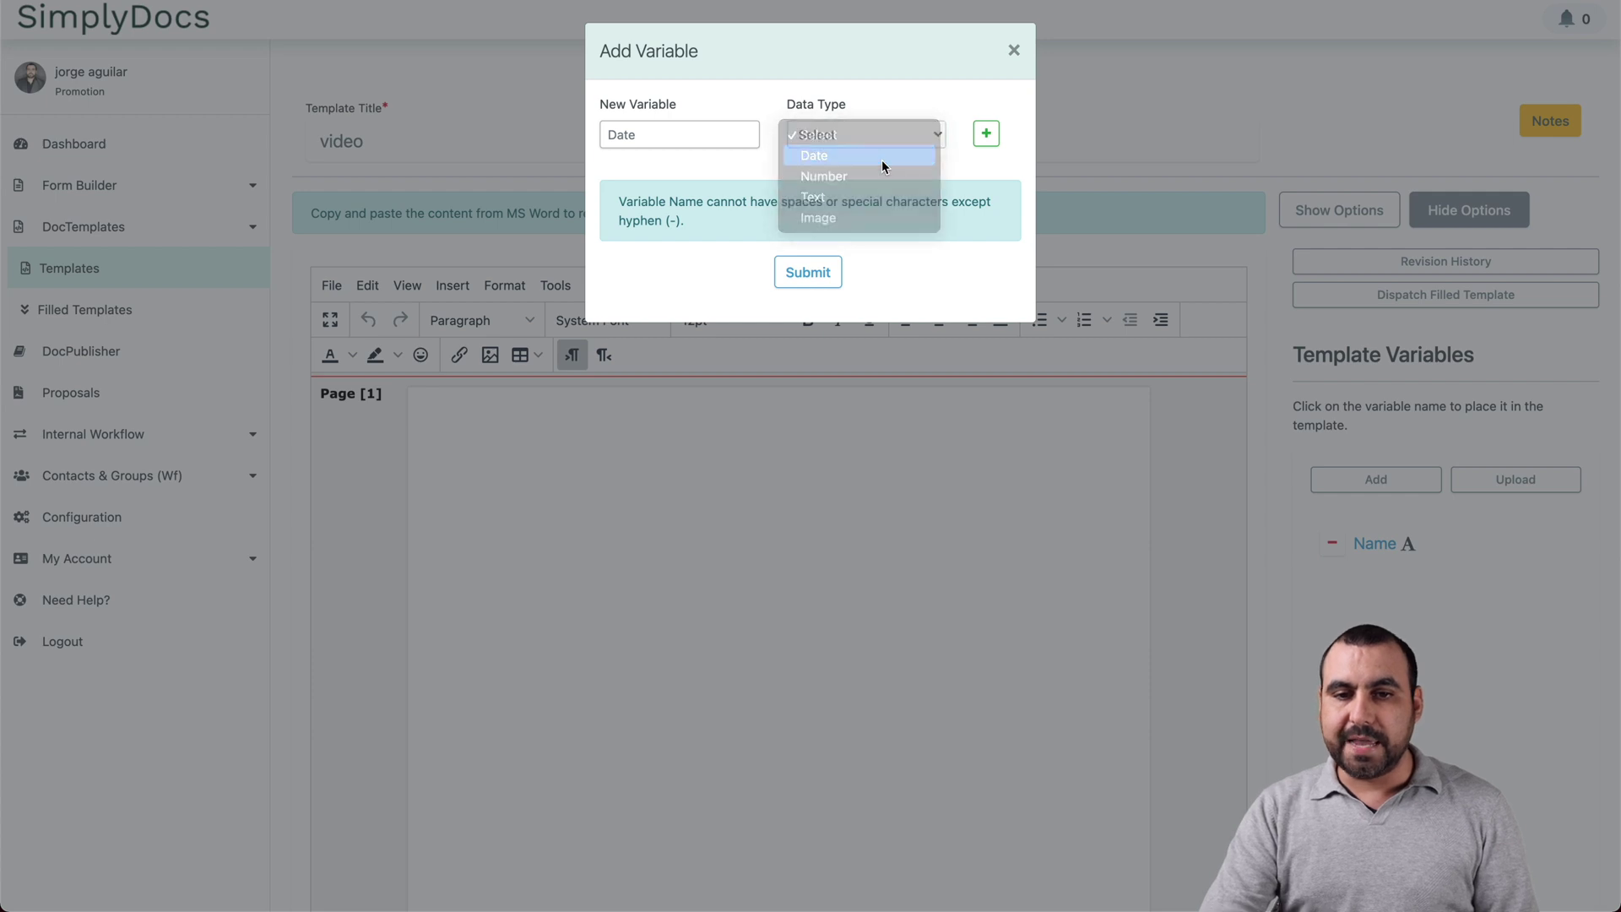
{"action": "left_click", "coordinate": [807, 274]}
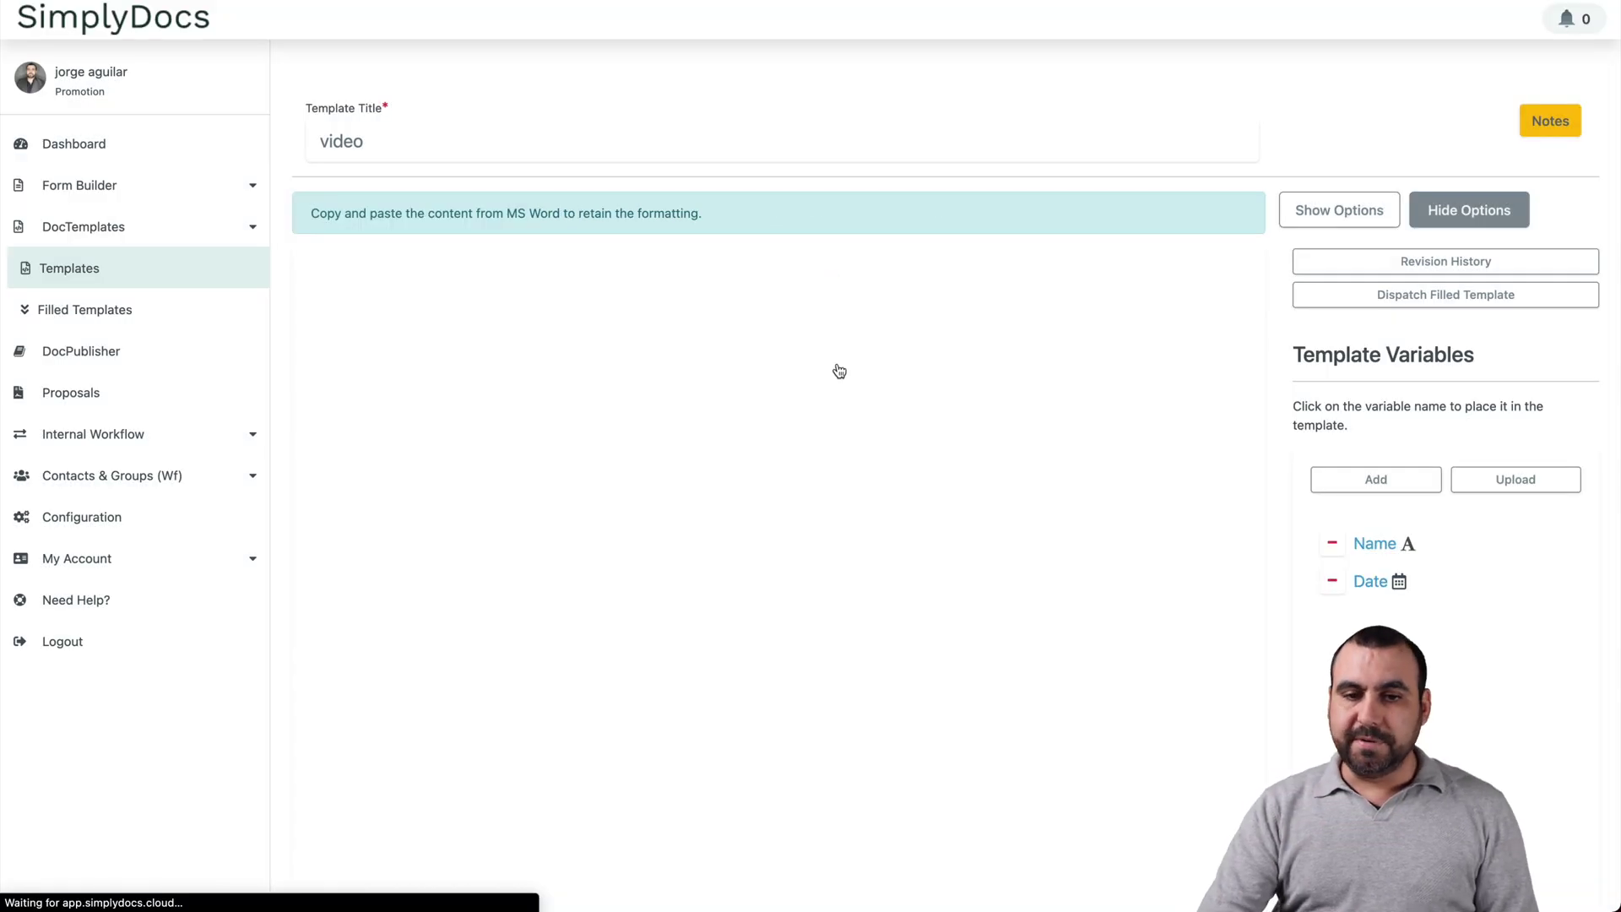
Step: Write 'I will rent this apartment and my name is' followed by the {Name} variable
{"action": "left_click", "coordinate": [744, 531]}
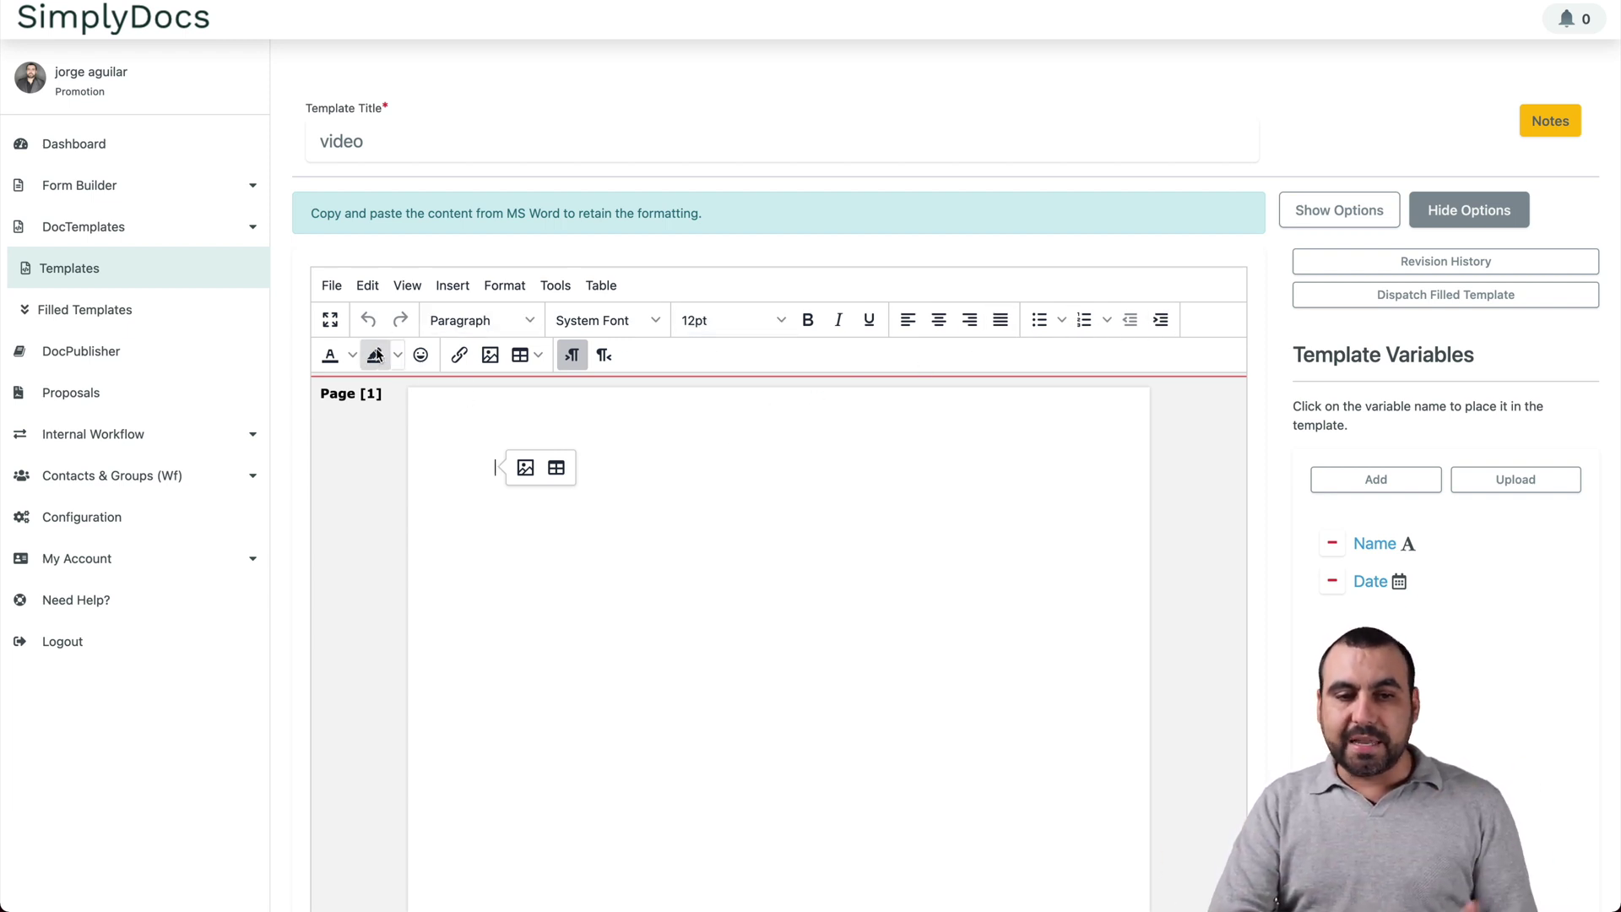
{"action": "left_click", "coordinate": [523, 355]}
{"action": "mouse_move", "coordinate": [582, 425]}
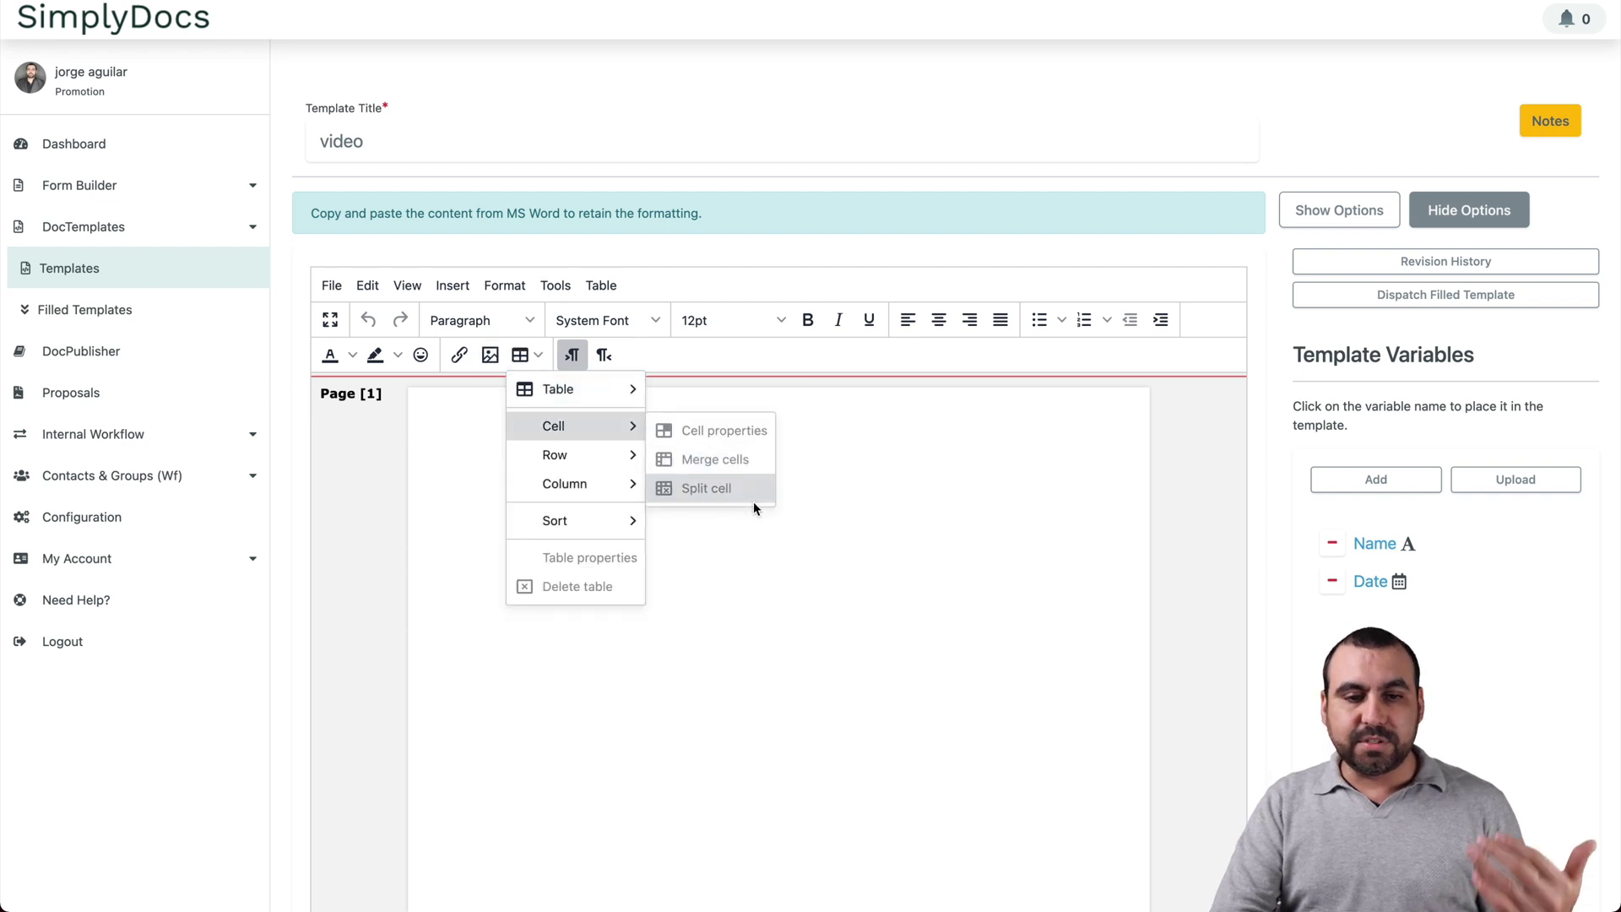
{"action": "left_click", "coordinate": [730, 575]}
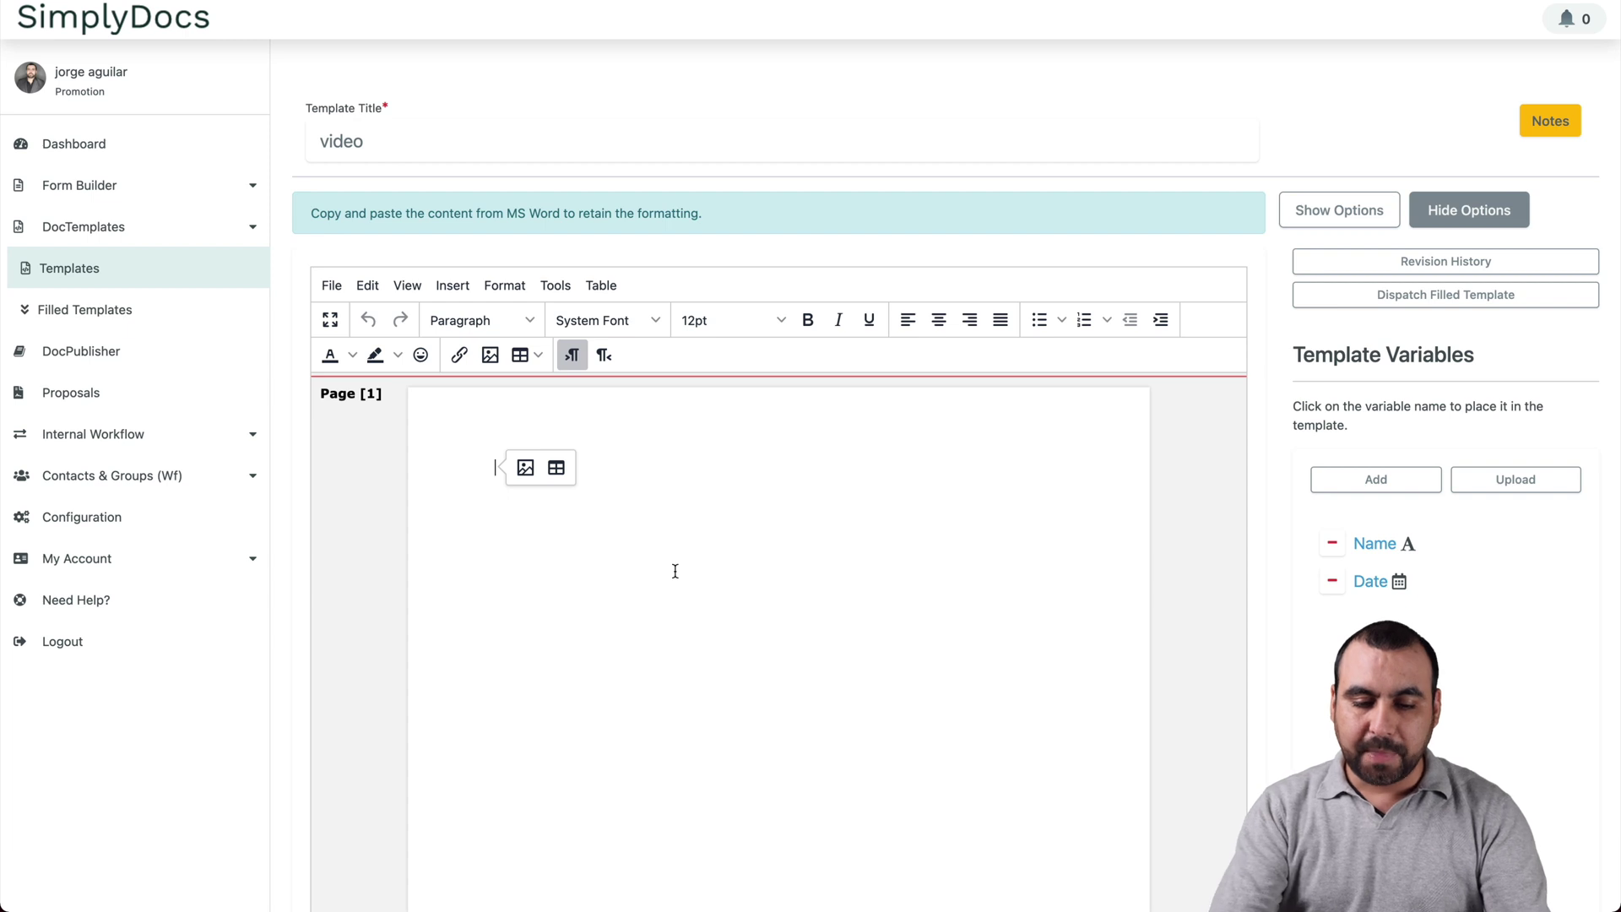
{"action": "type", "text": "I will rent "}
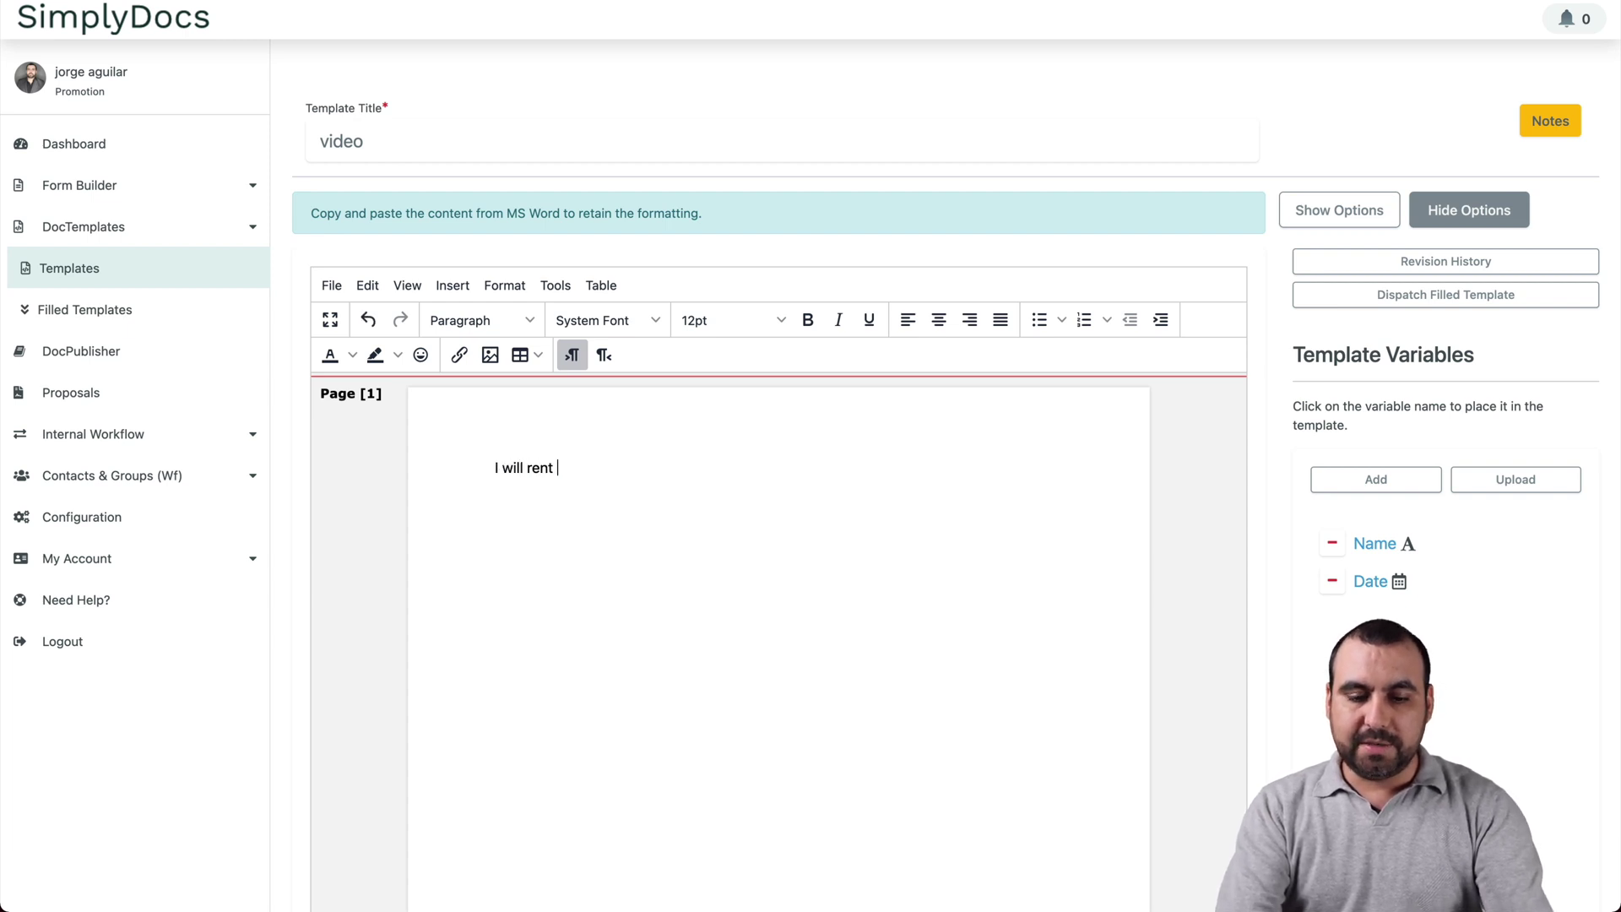
{"action": "type", "text": "this apar"}
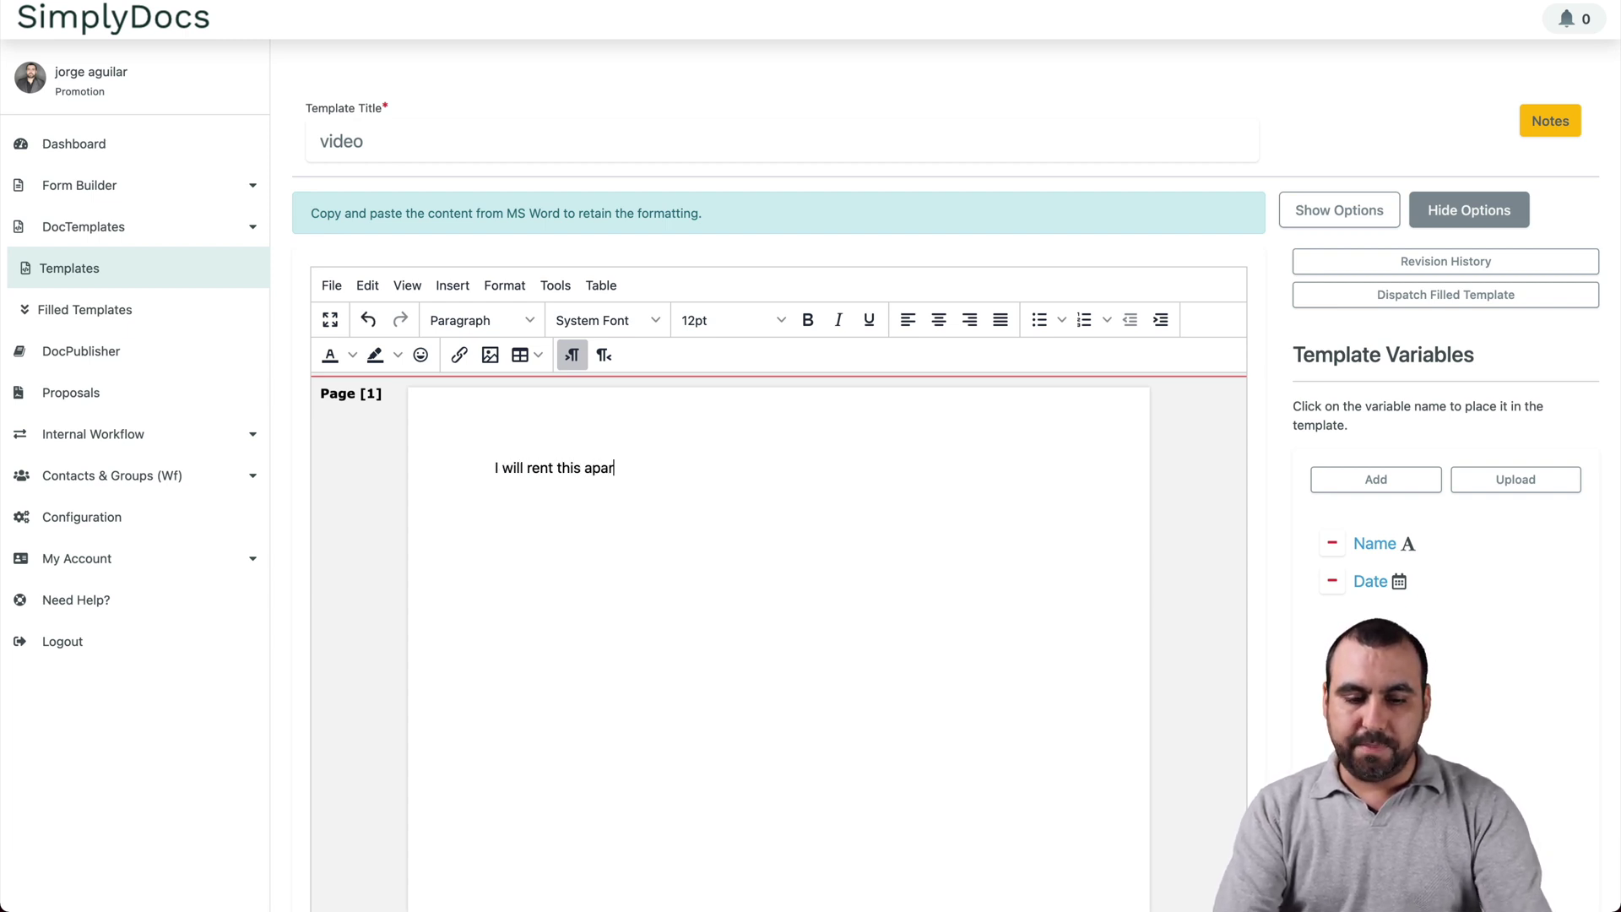
{"action": "type", "text": "tment "}
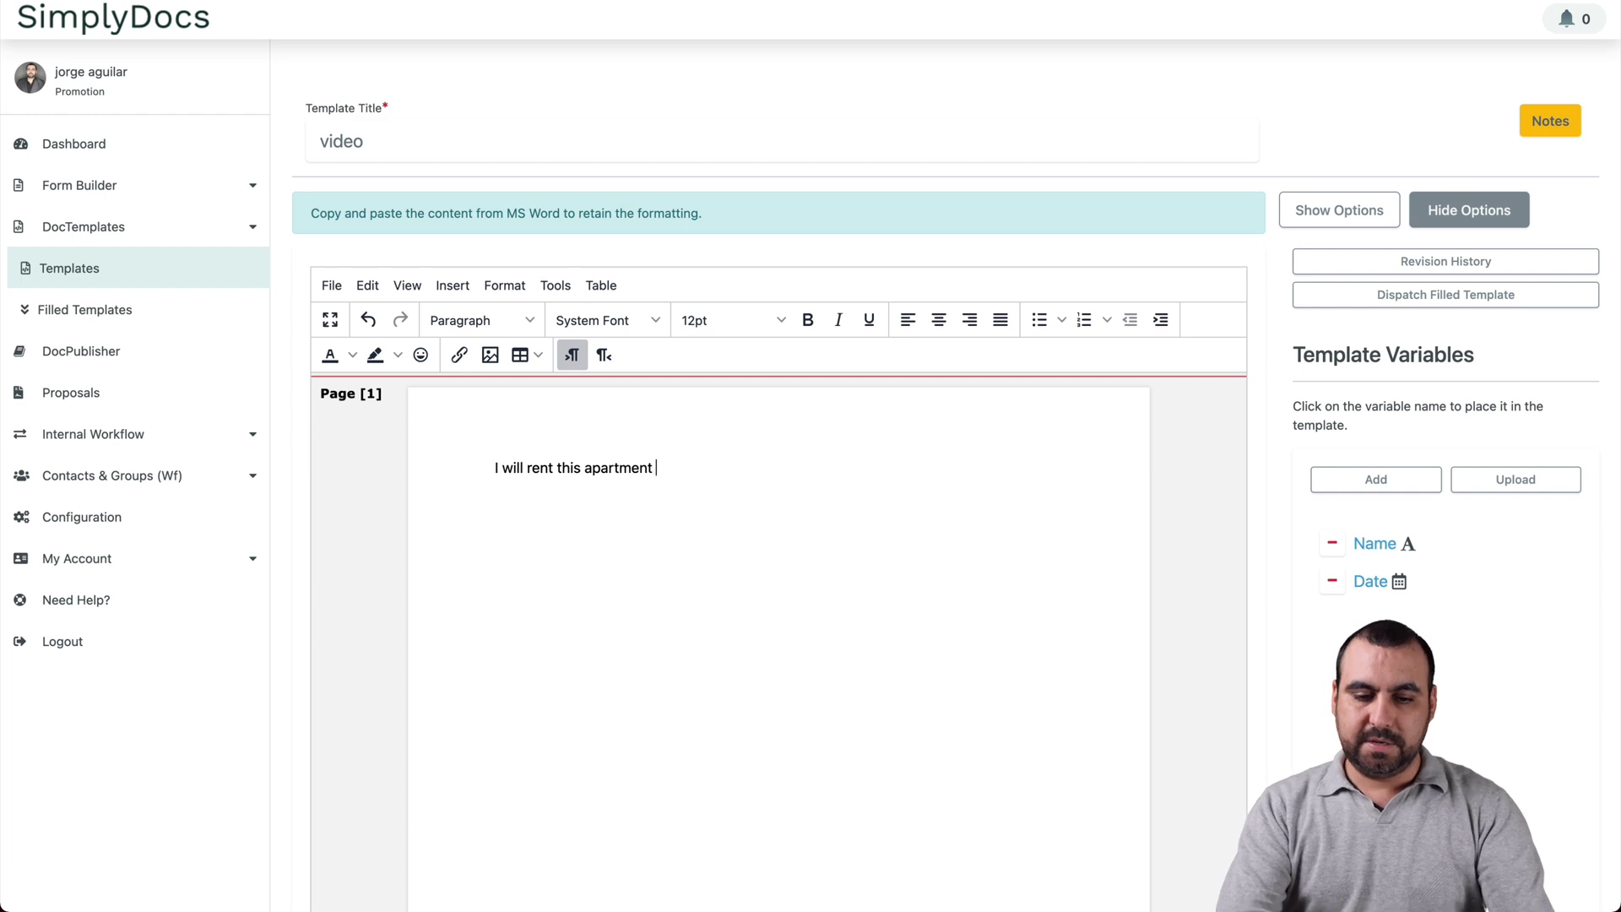
{"action": "type", "text": "for"}
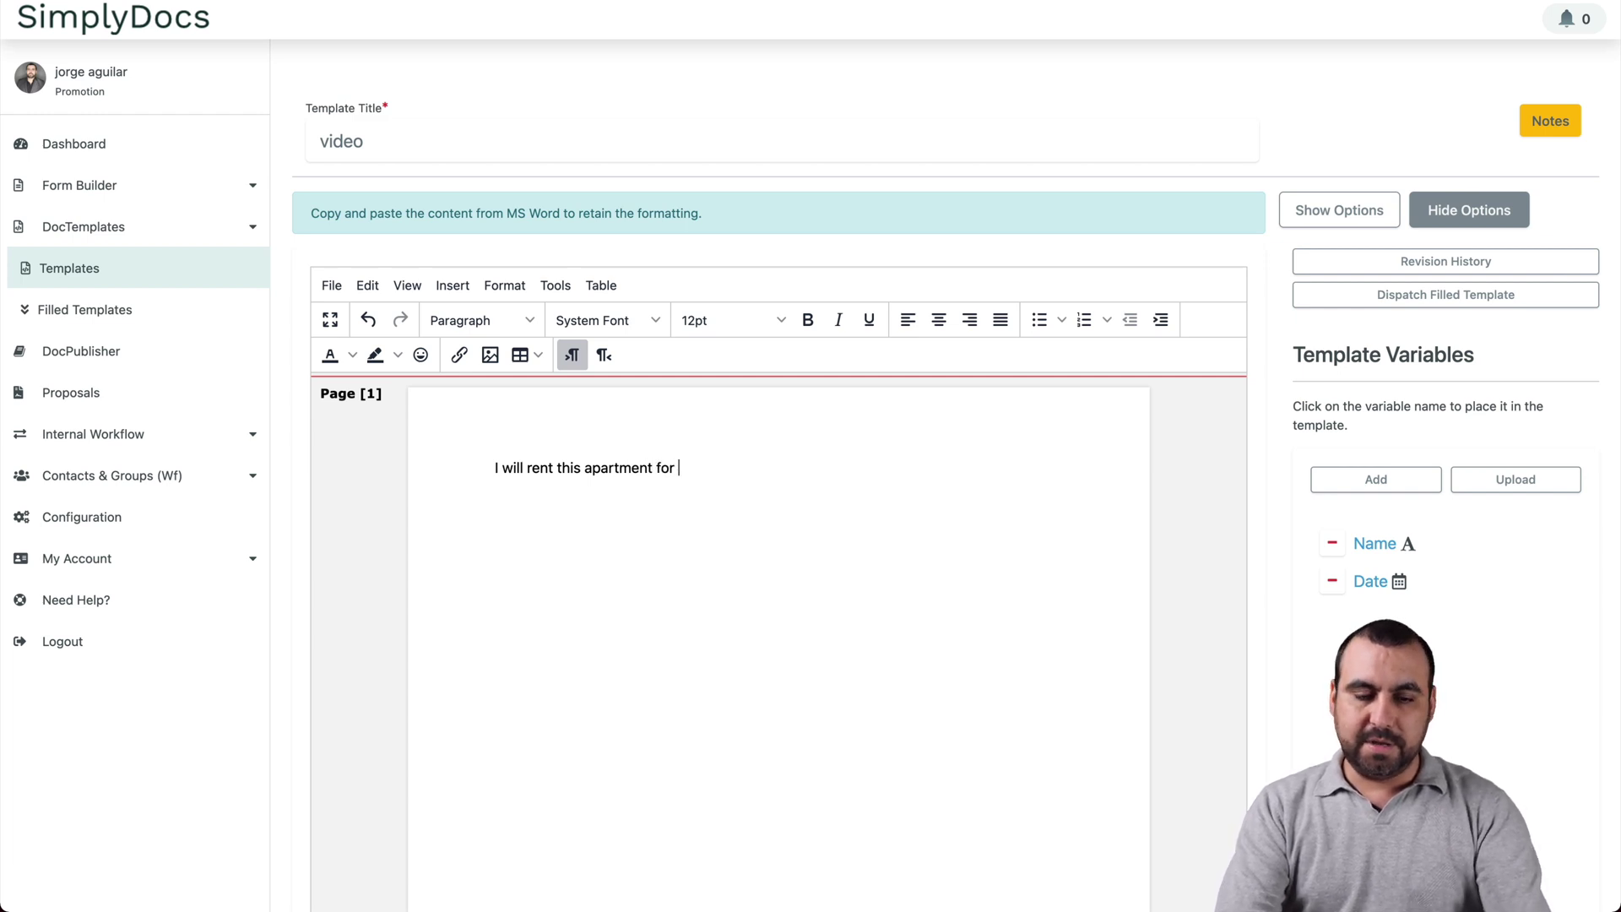
{"action": "key", "text": "BackSpace"}
{"action": "key", "text": "BackSpace"}
{"action": "key", "text": "BackSpace"}
{"action": "key", "text": "BackSpace"}
{"action": "type", "text": "an"}
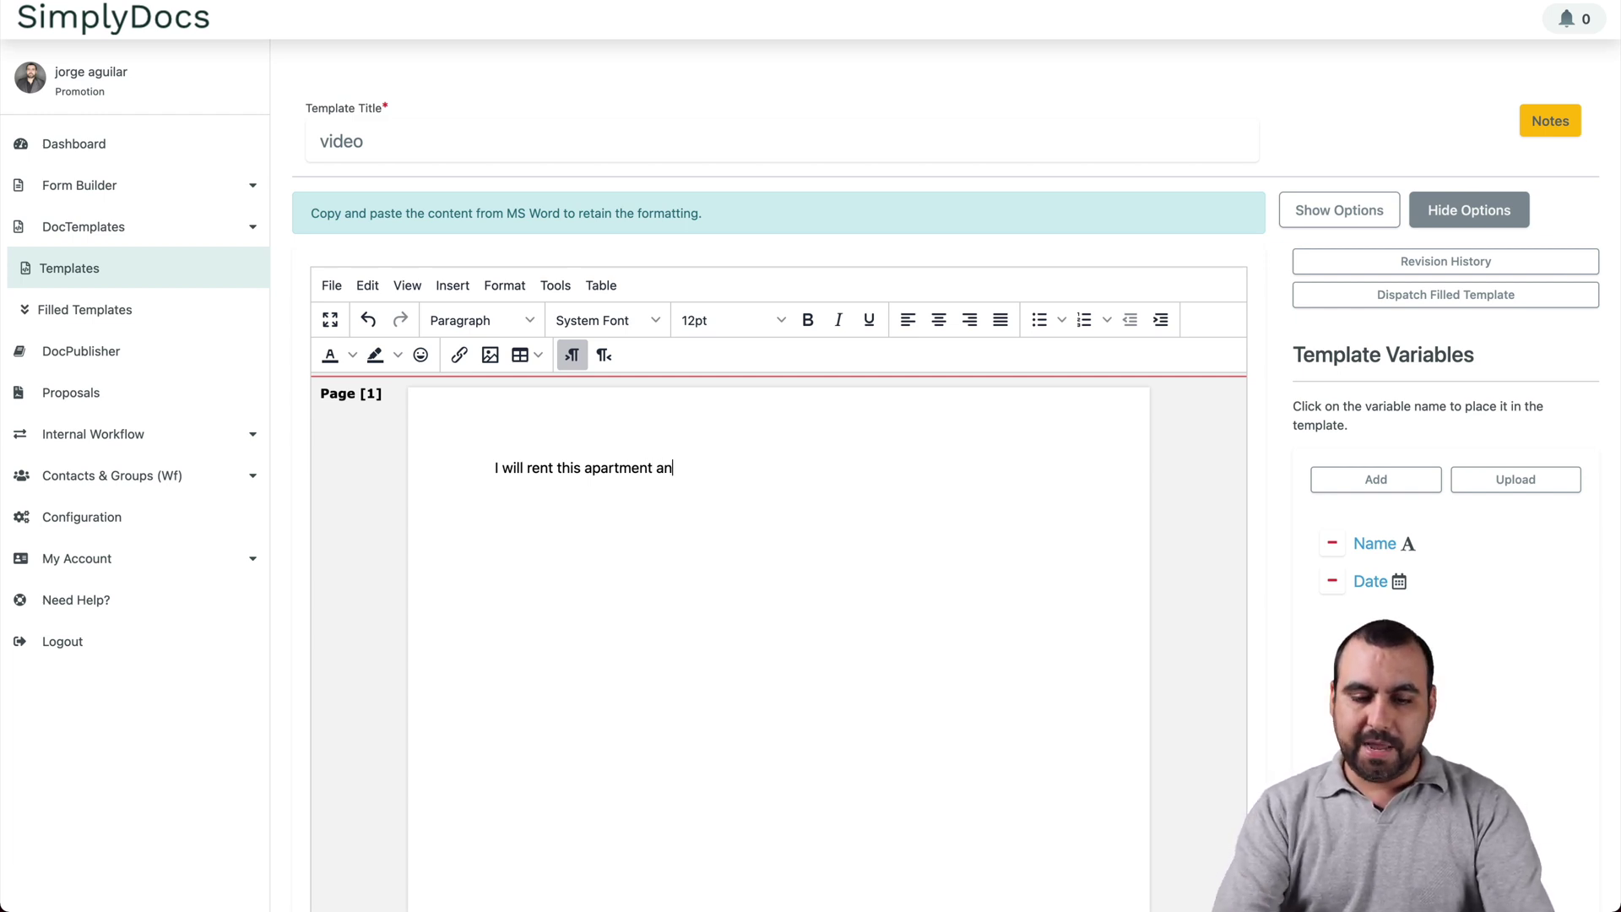
{"action": "type", "text": "d my name is"}
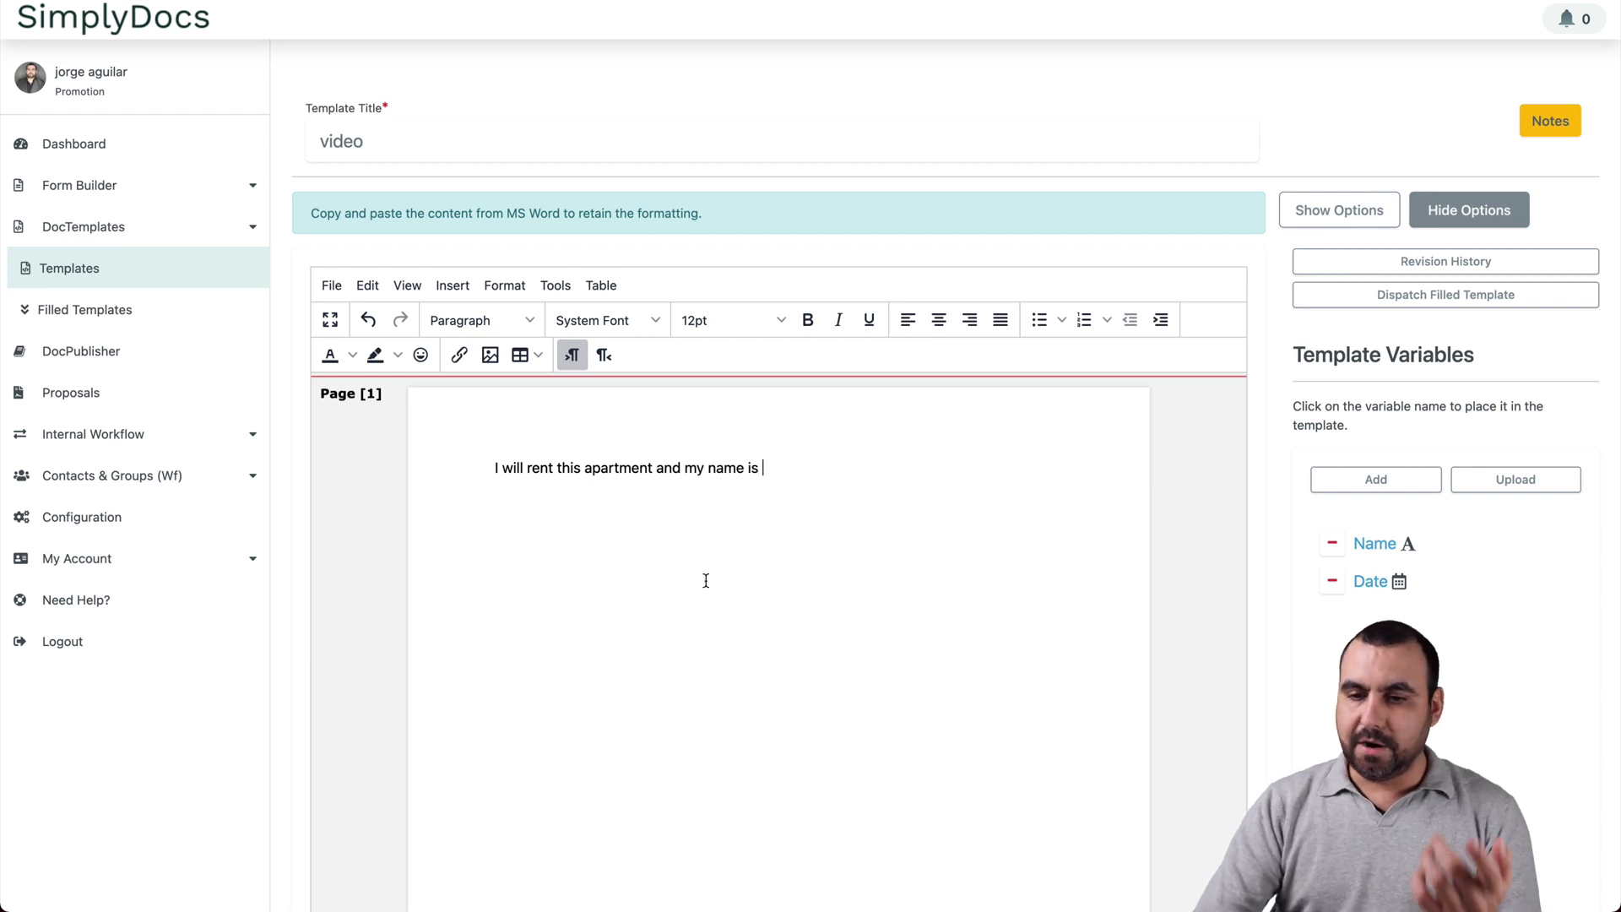
{"action": "left_click", "coordinate": [1368, 544]}
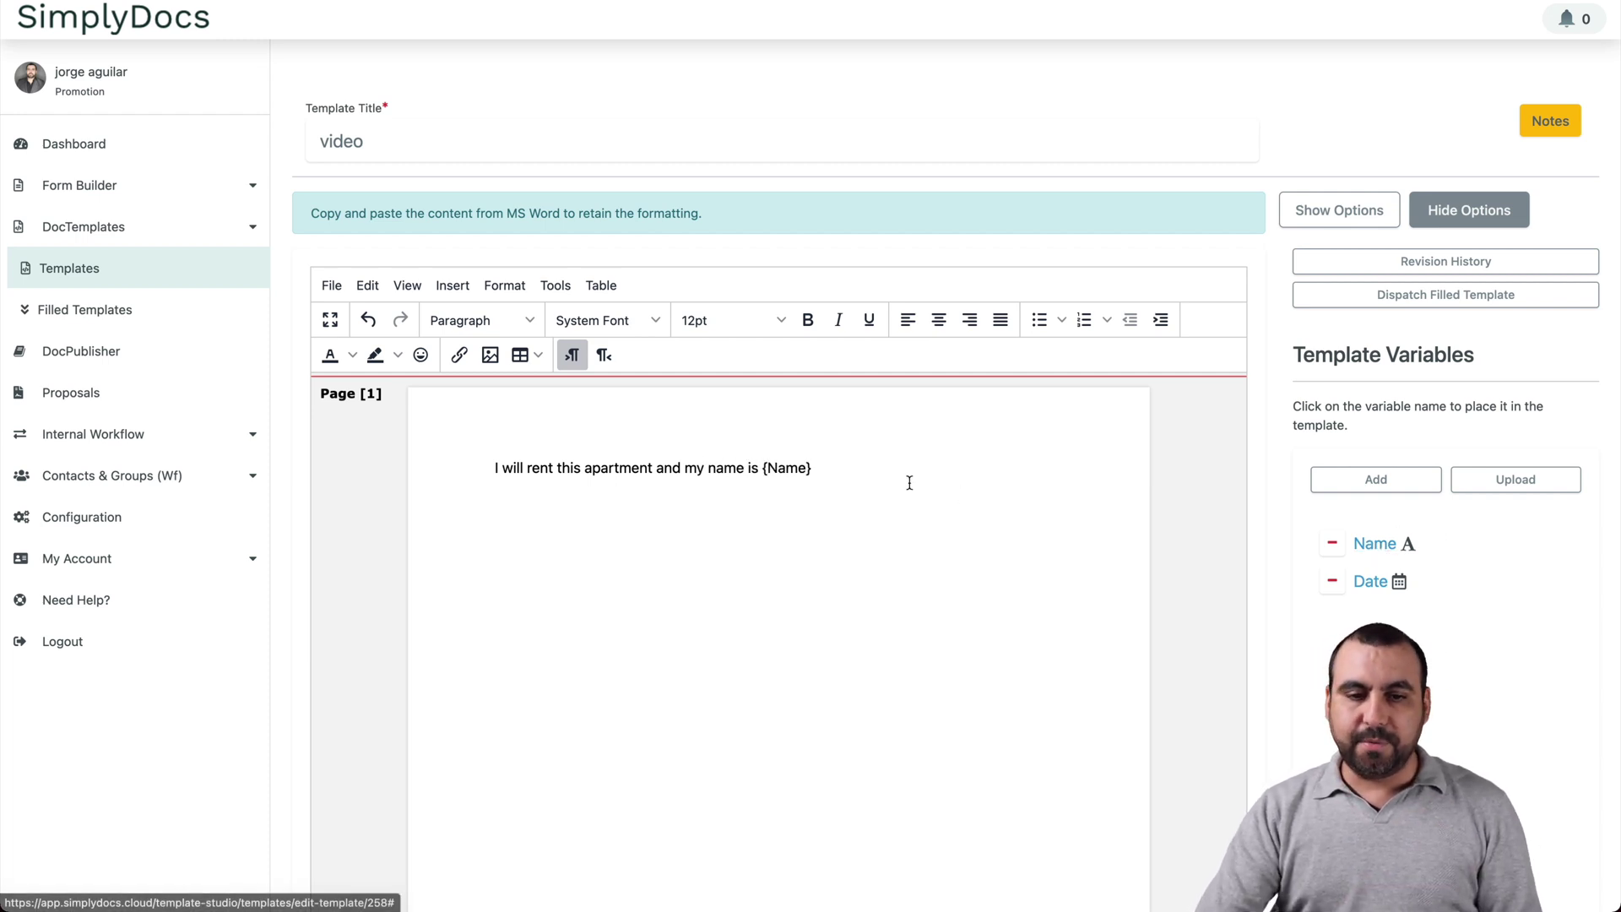
Step: Add a line 'This will be signed on {Date}' and save the template
{"action": "key", "text": "Return"}
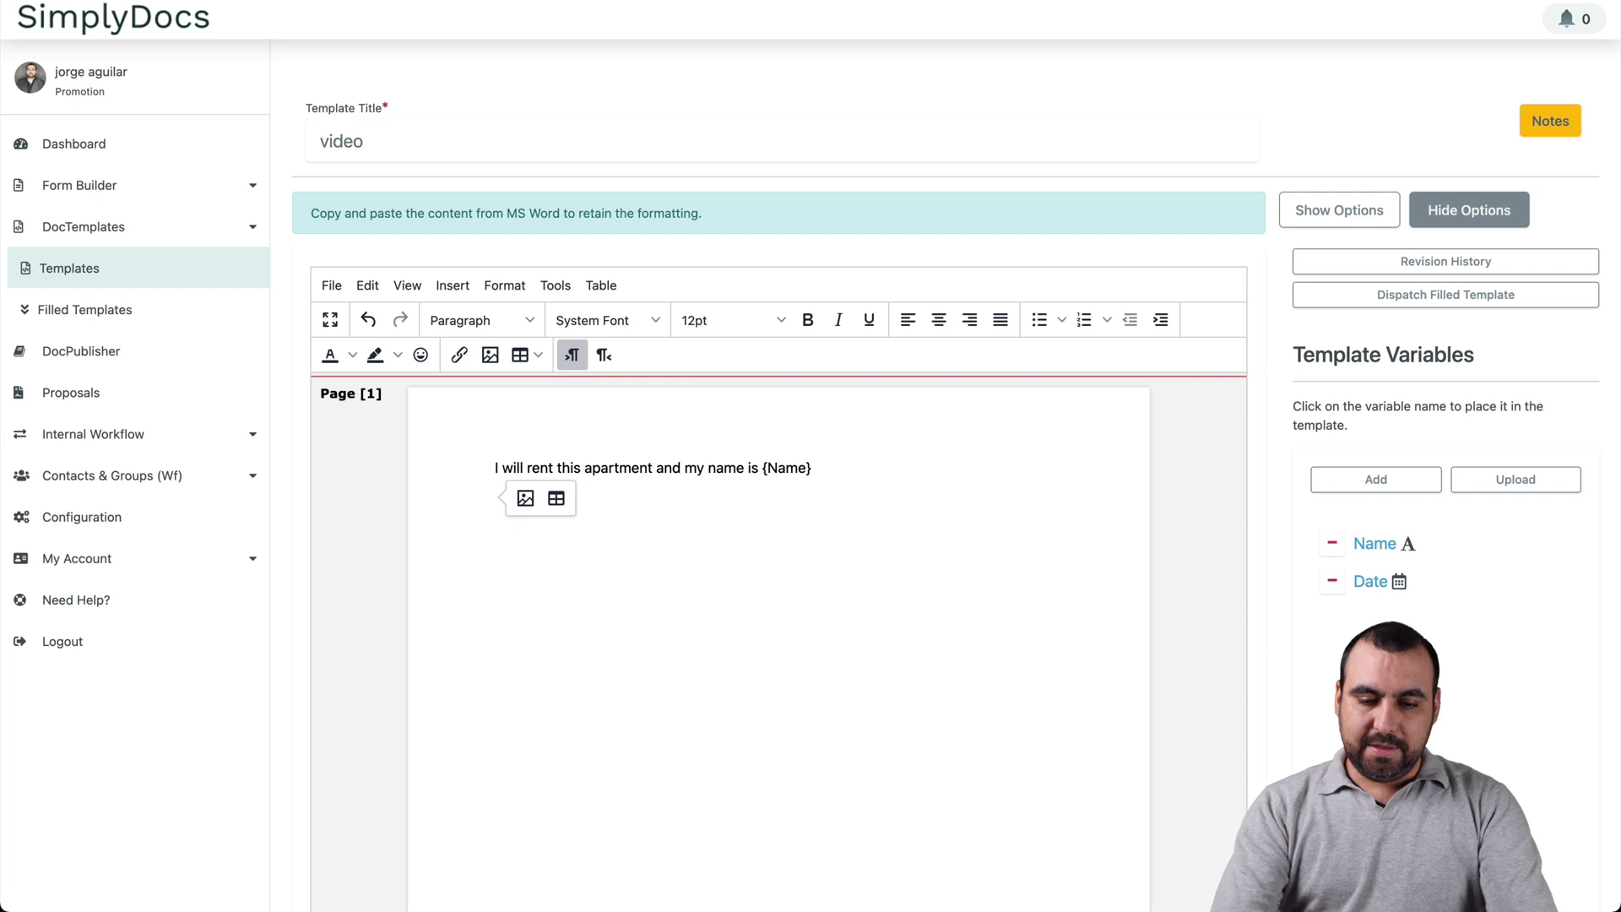
{"action": "type", "text": "This will "}
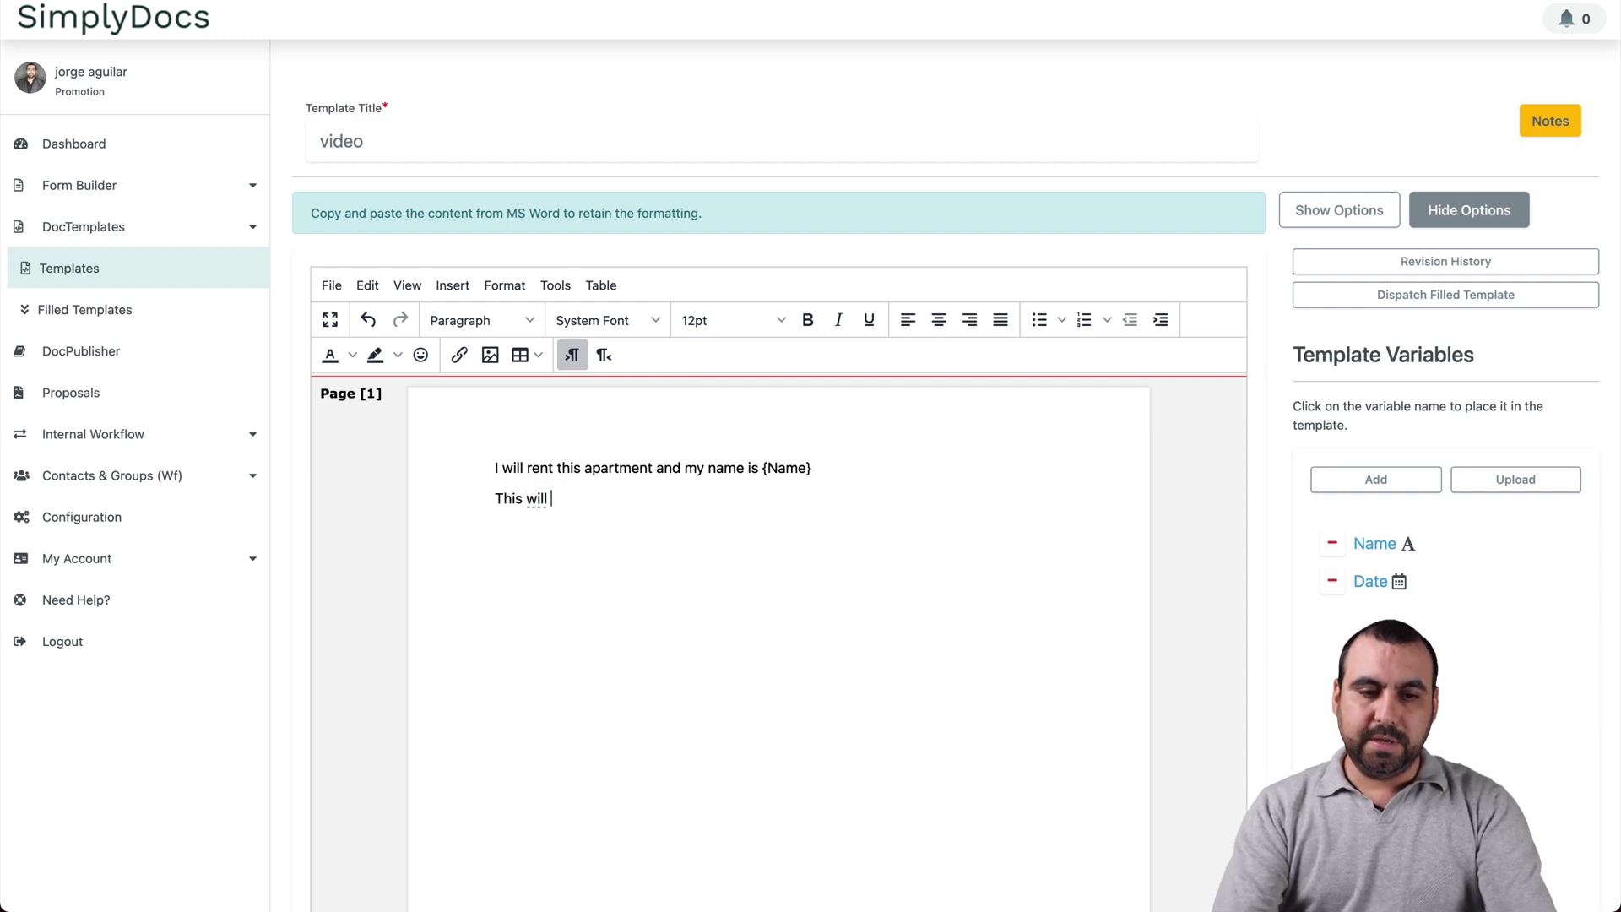
{"action": "type", "text": "be signed"}
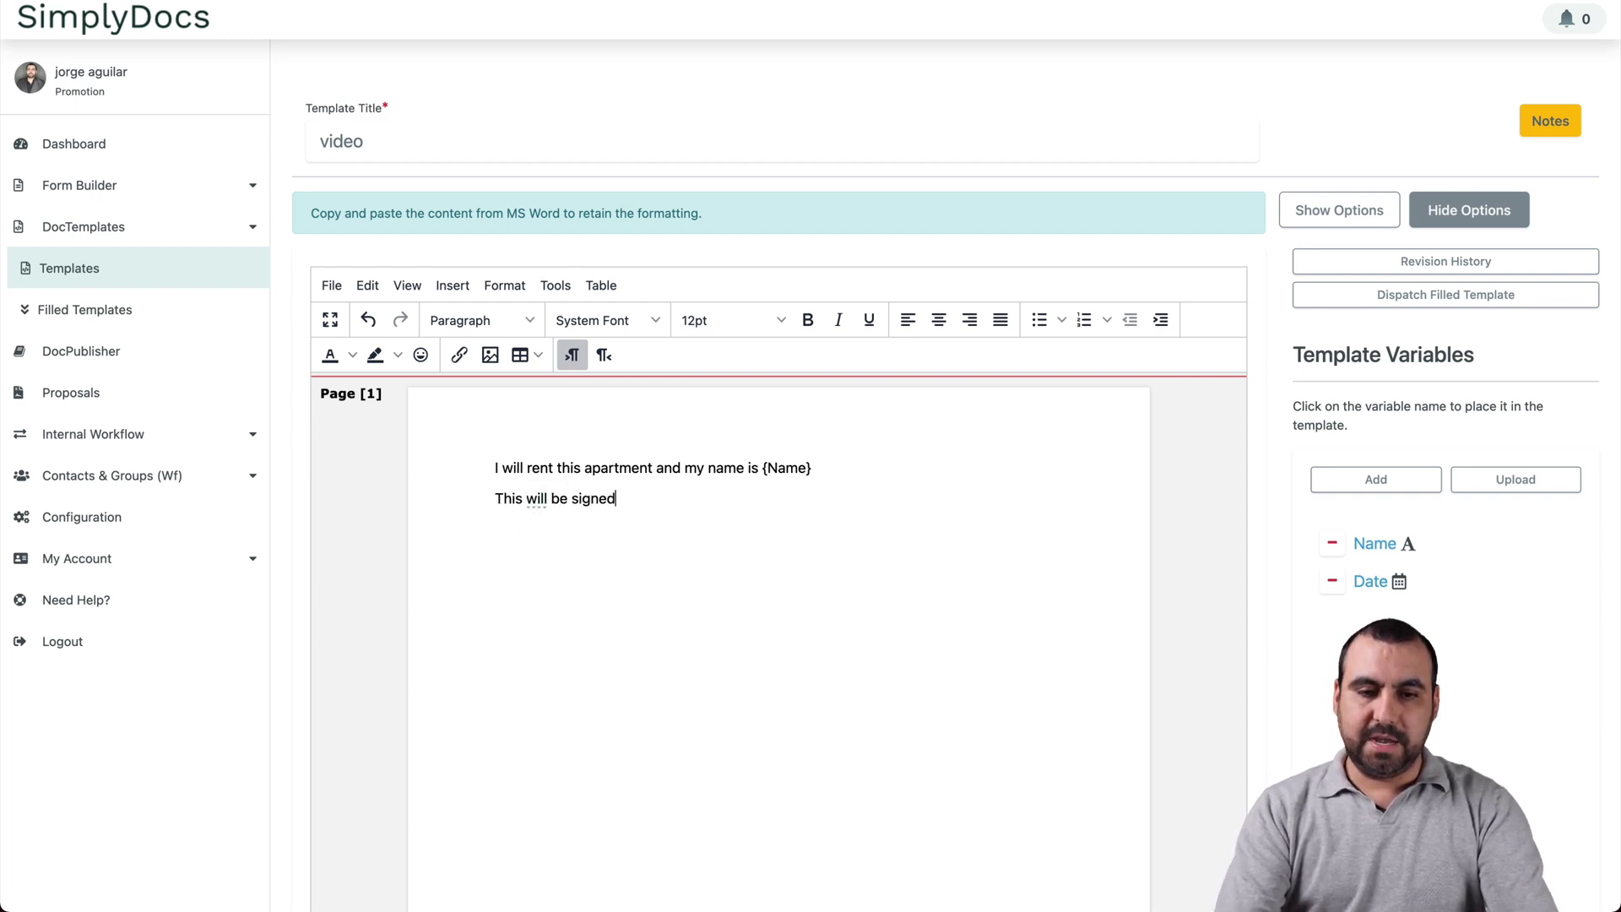
{"action": "type", "text": " on"}
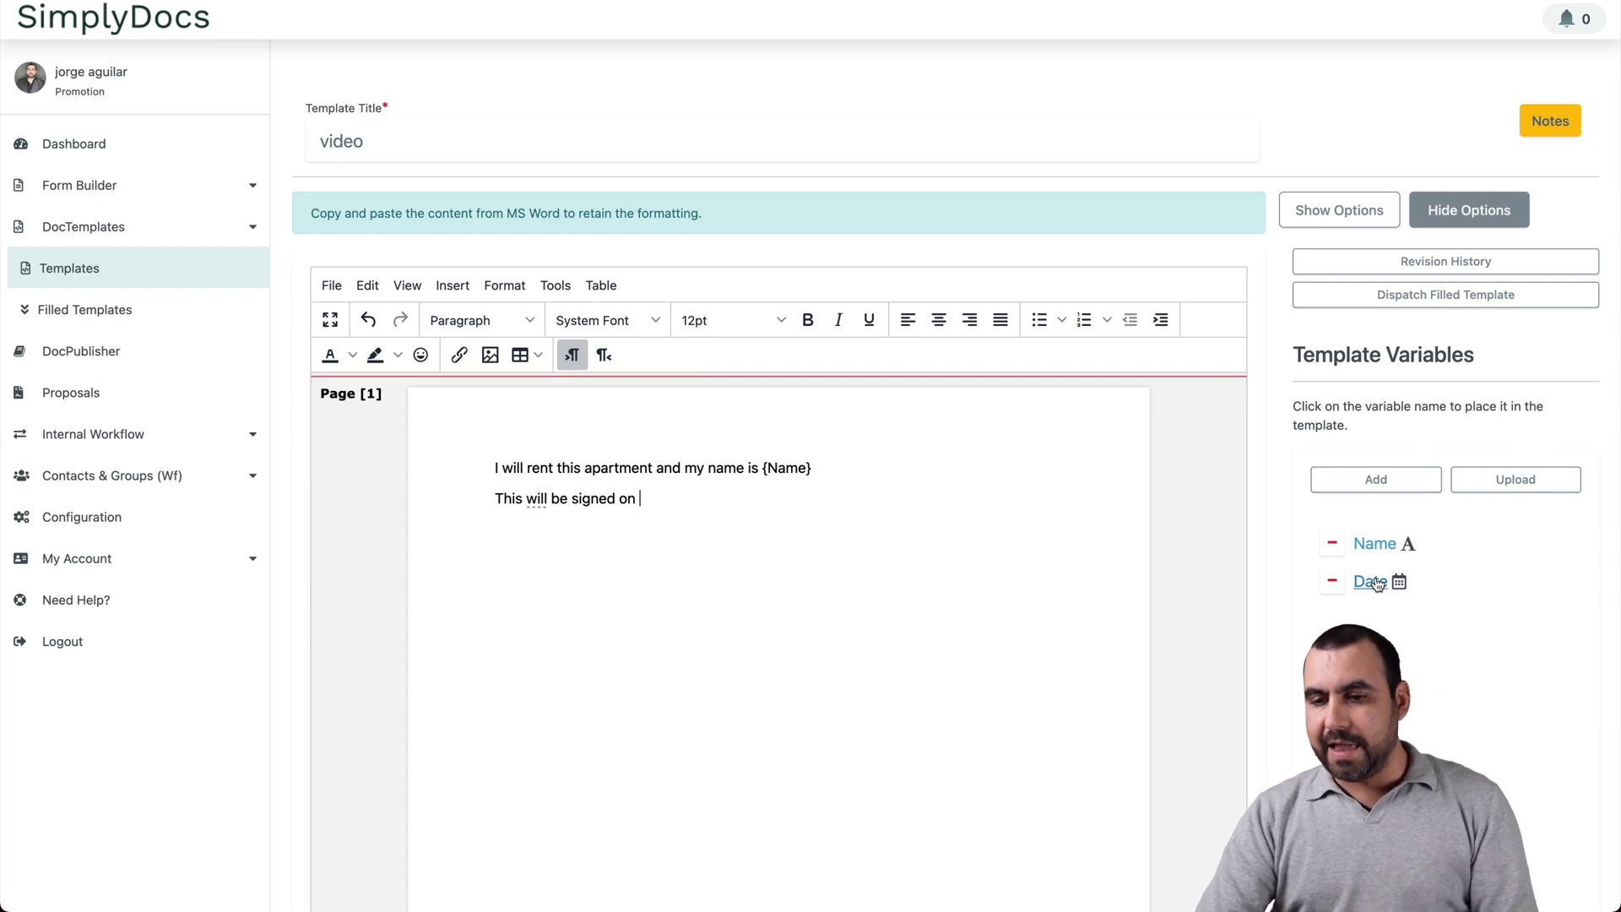
{"action": "left_click", "coordinate": [1369, 581]}
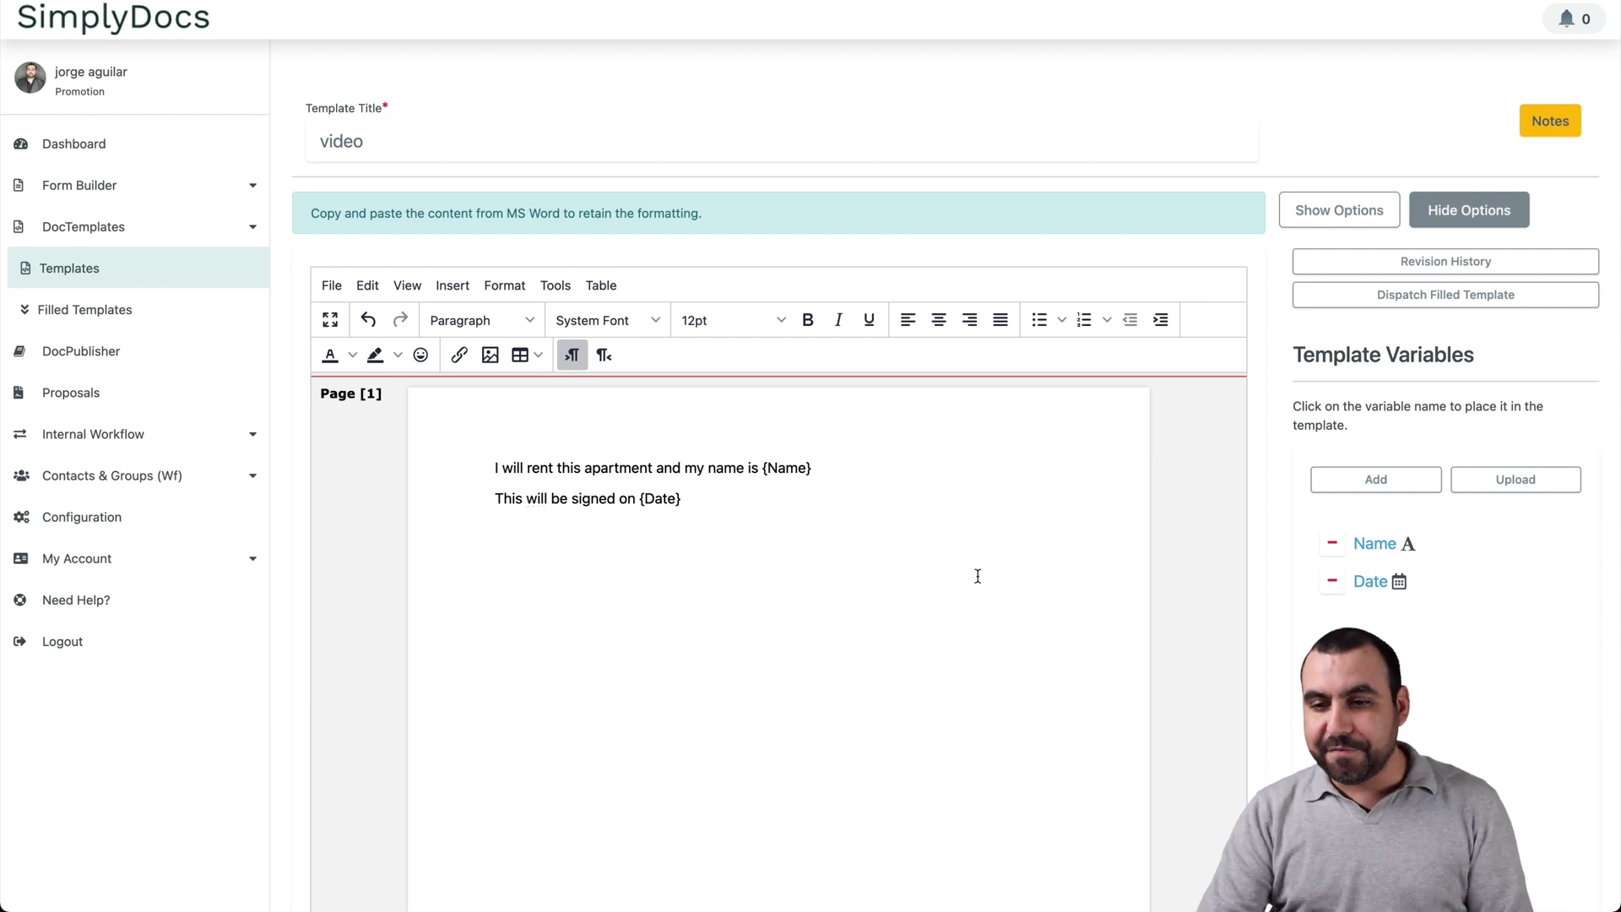
{"action": "scroll", "coordinate": [977, 576], "scroll_direction": "down", "scroll_amount": 3}
{"action": "left_click", "coordinate": [771, 799]}
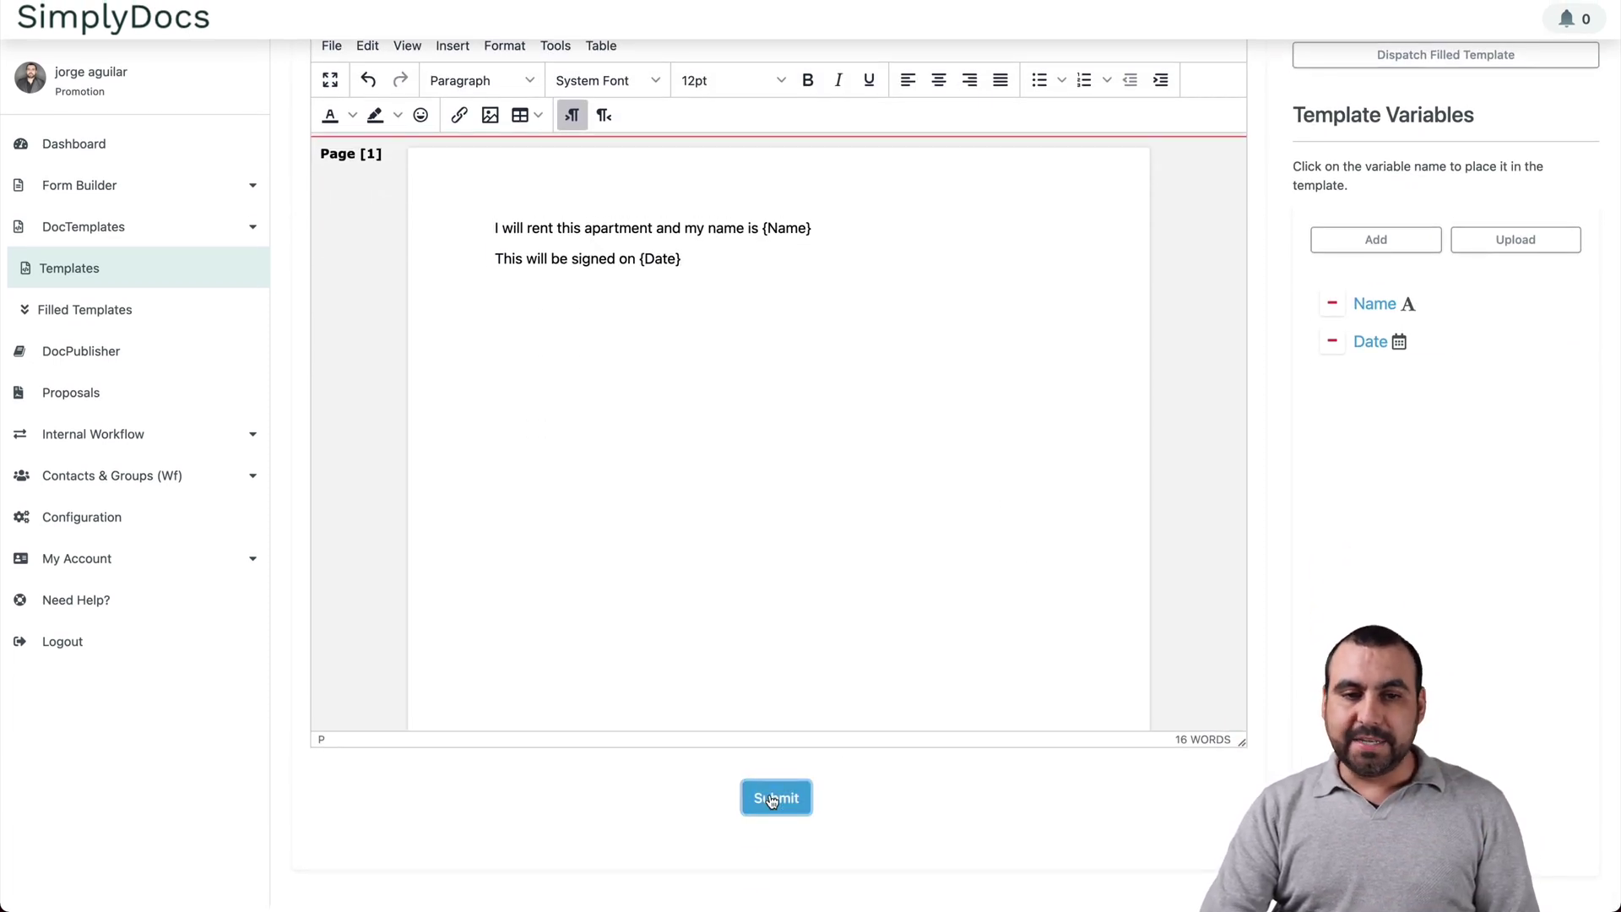
{"action": "scroll", "coordinate": [1255, 608], "scroll_direction": "up", "scroll_amount": 3}
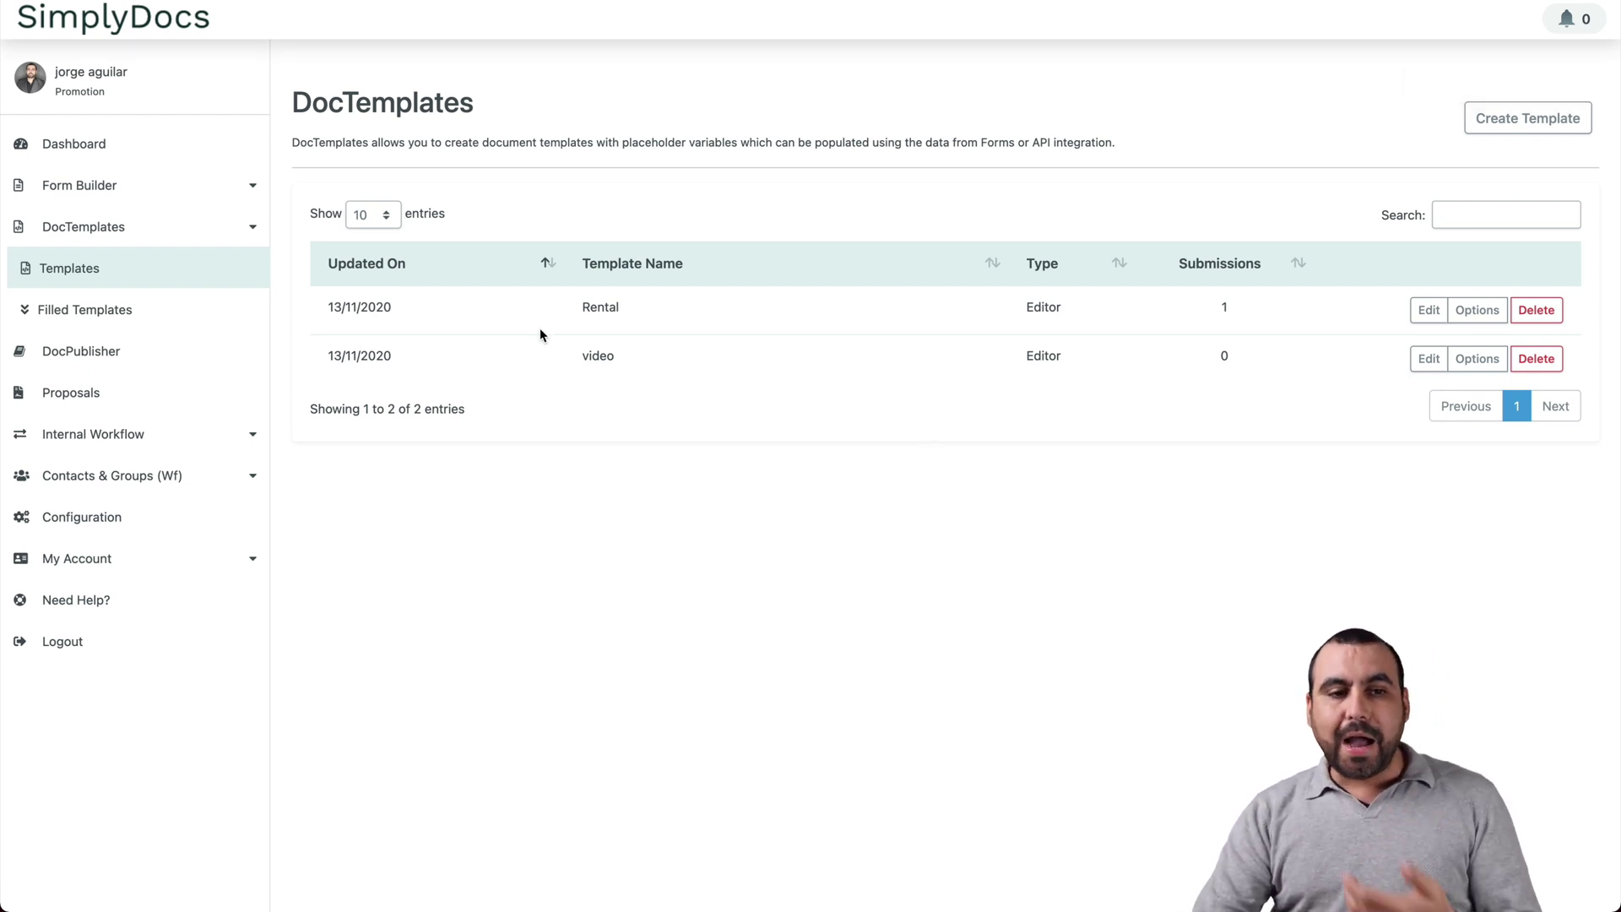
Step: From Form Builder > Forms, create a new form titled 'For Video'
{"action": "left_click", "coordinate": [163, 190]}
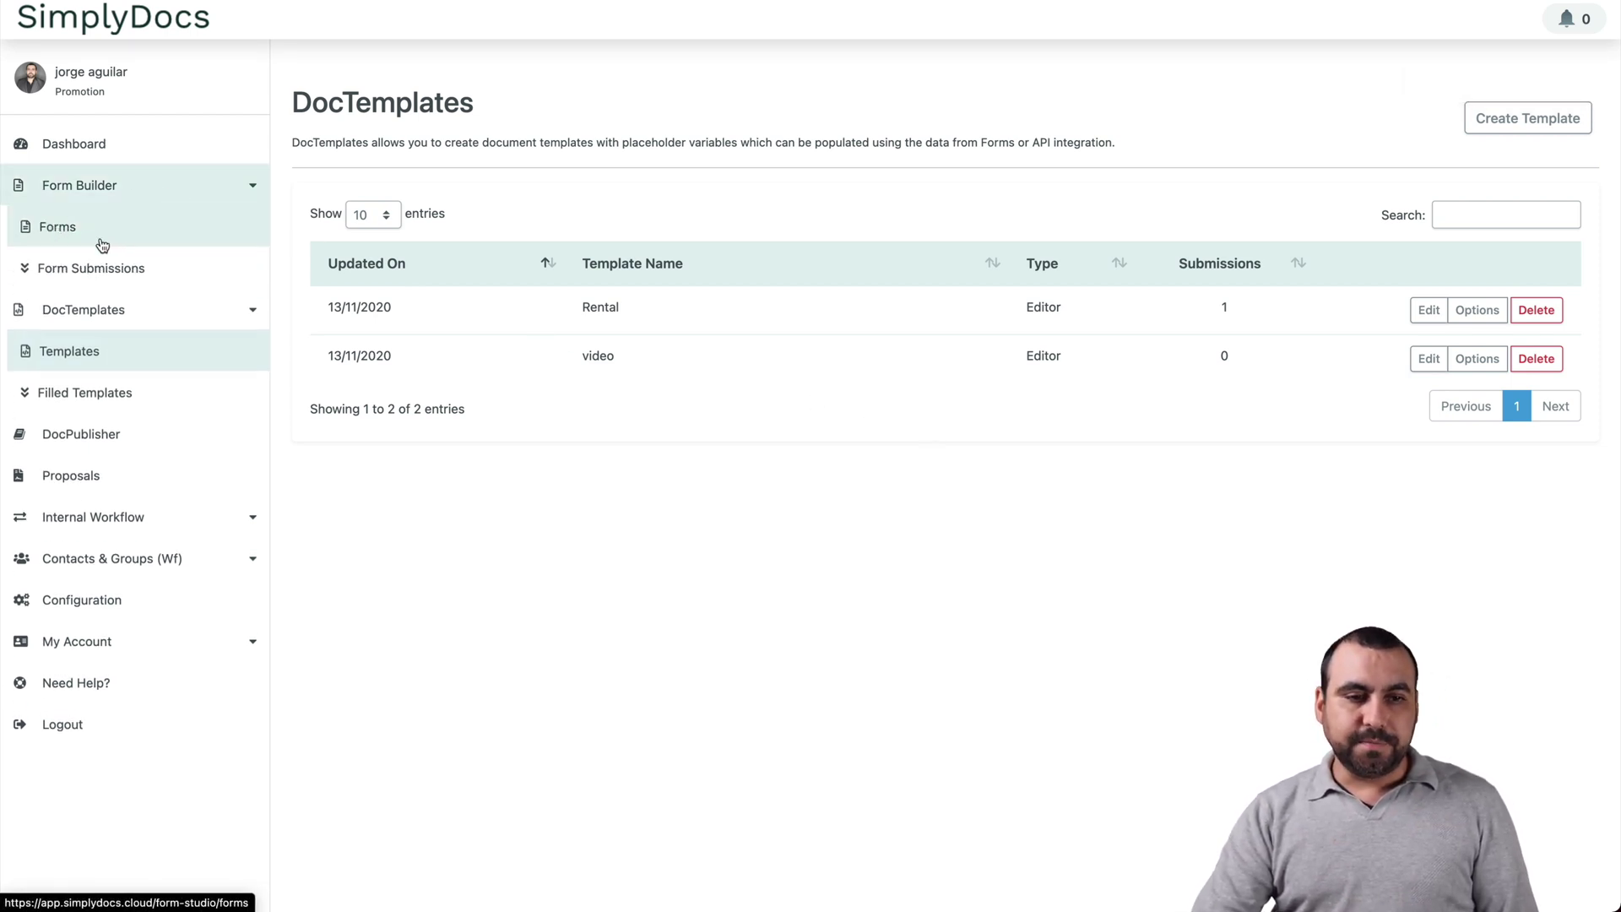
{"action": "left_click", "coordinate": [66, 245]}
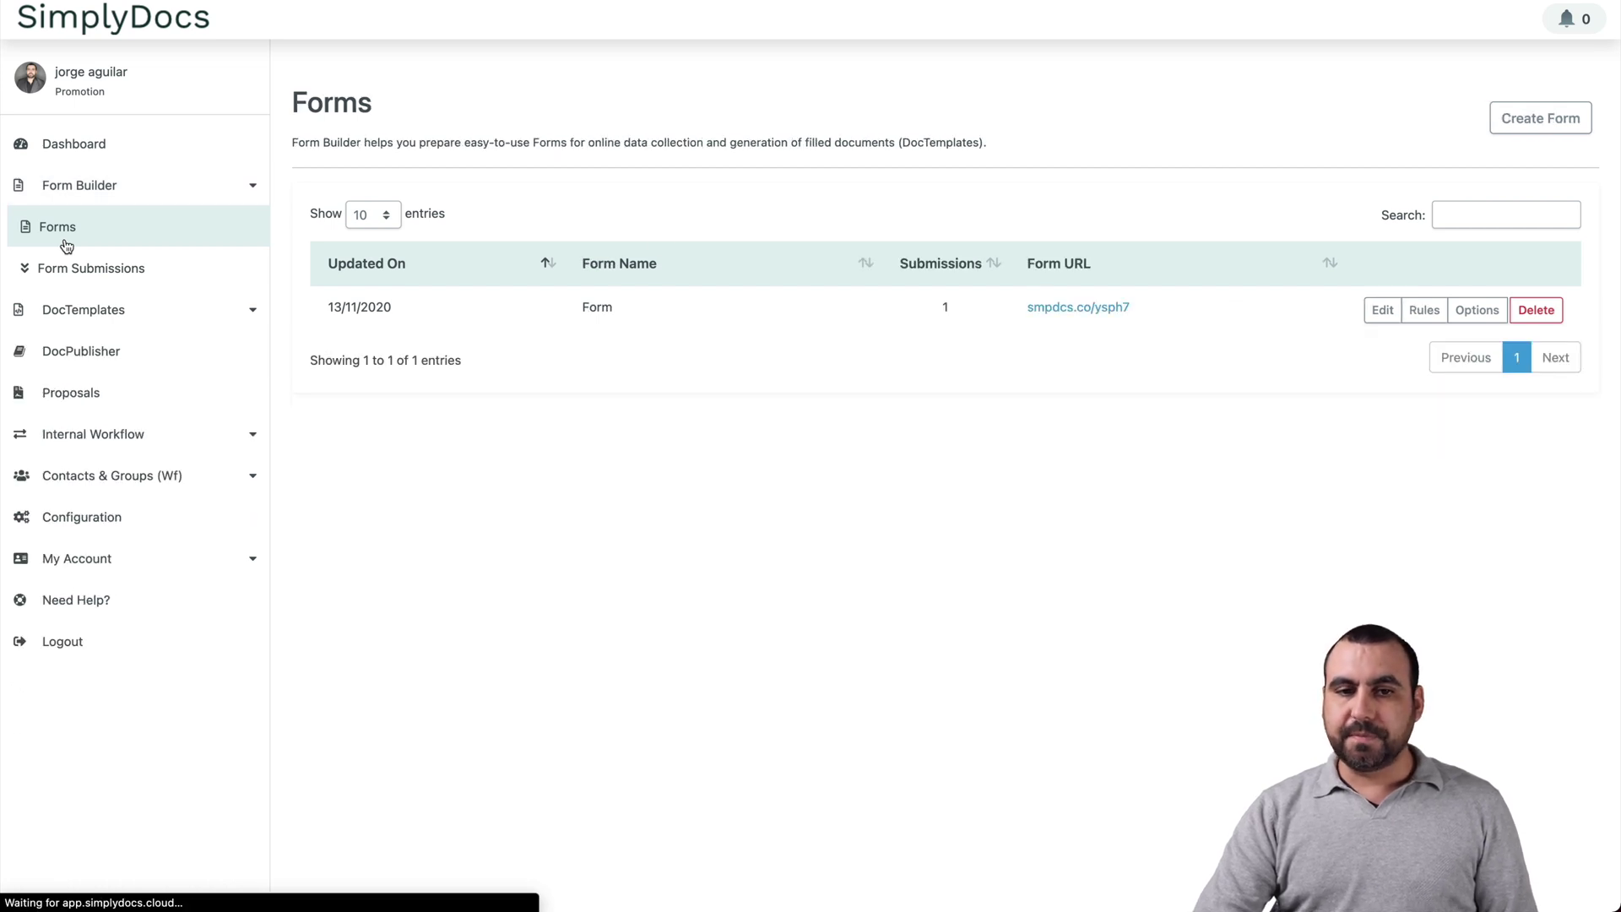
{"action": "left_click", "coordinate": [1529, 127]}
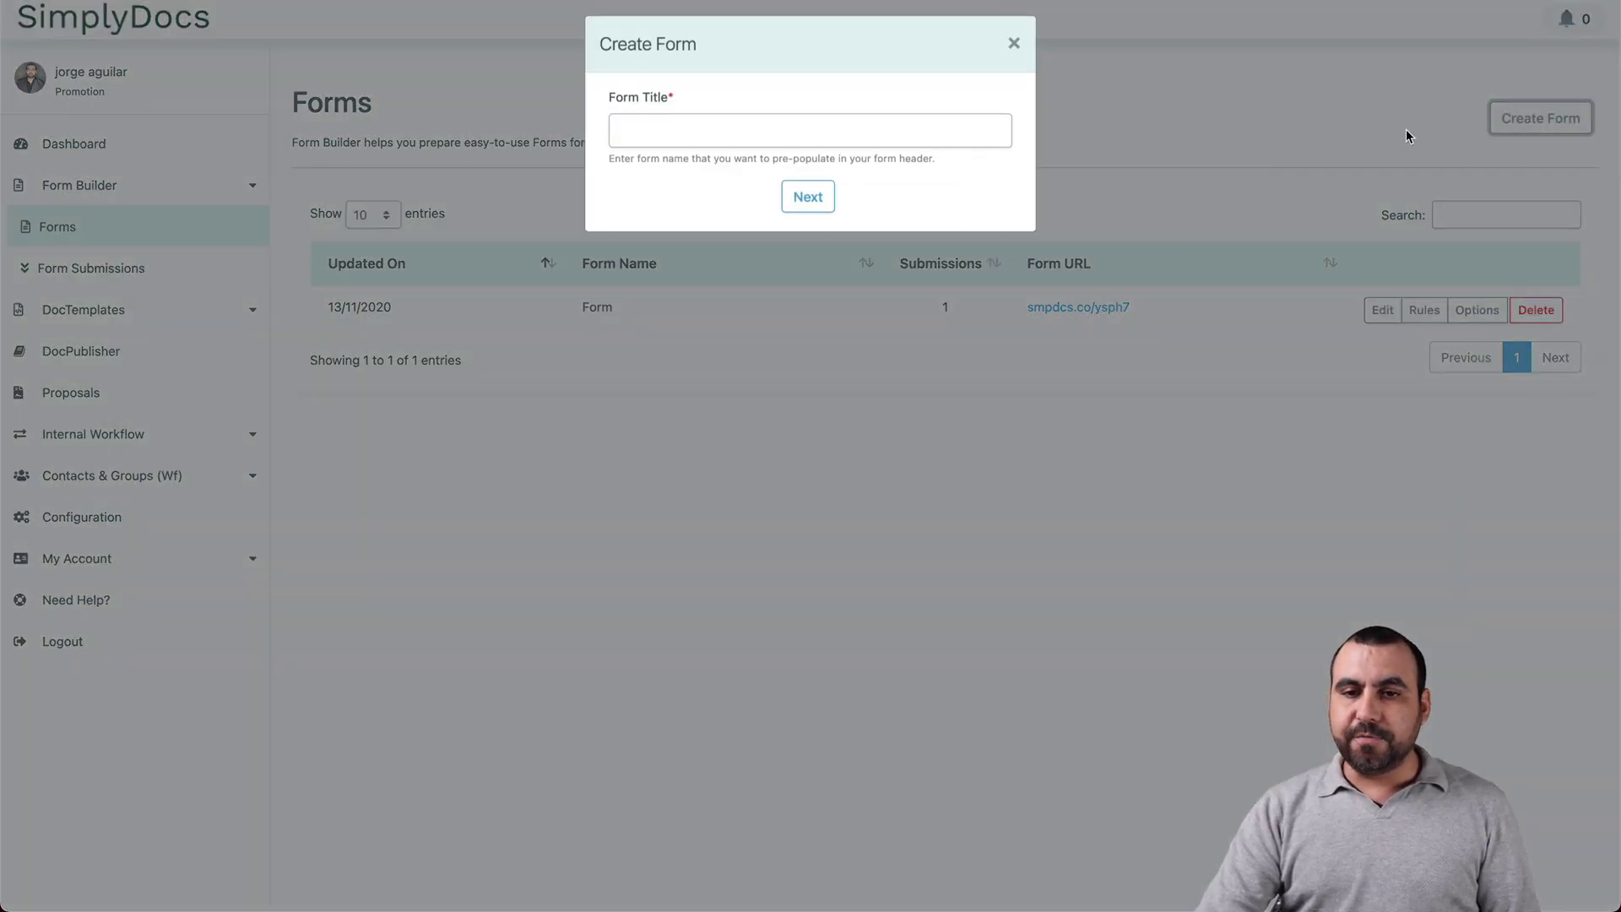
{"action": "left_click", "coordinate": [731, 144]}
{"action": "type", "text": "For Video"}
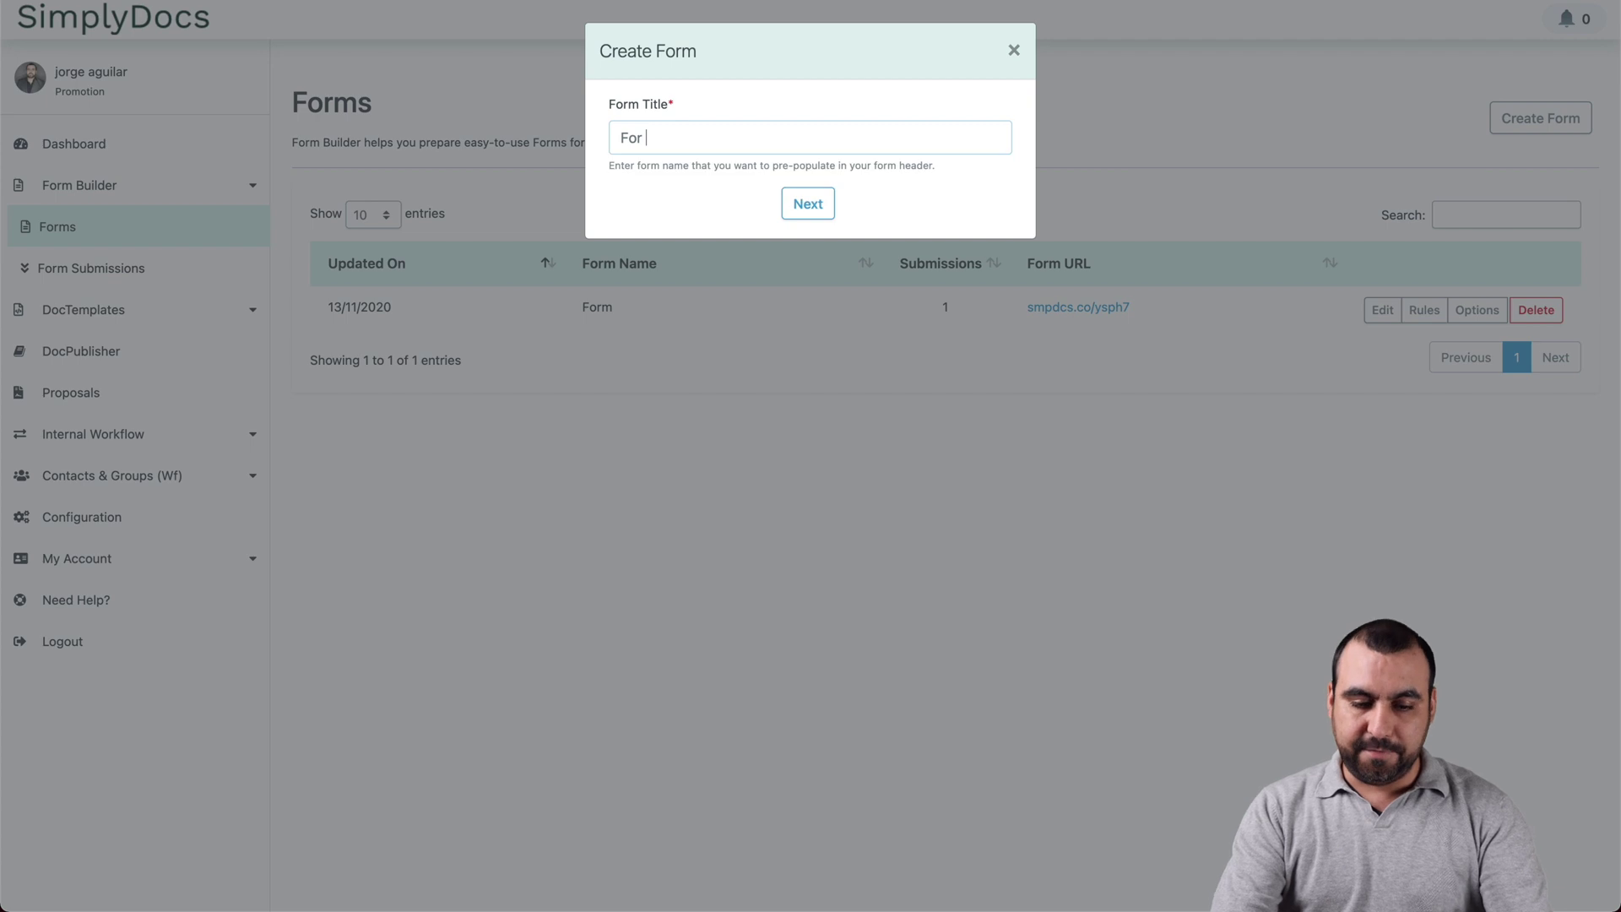
{"action": "left_click", "coordinate": [821, 200]}
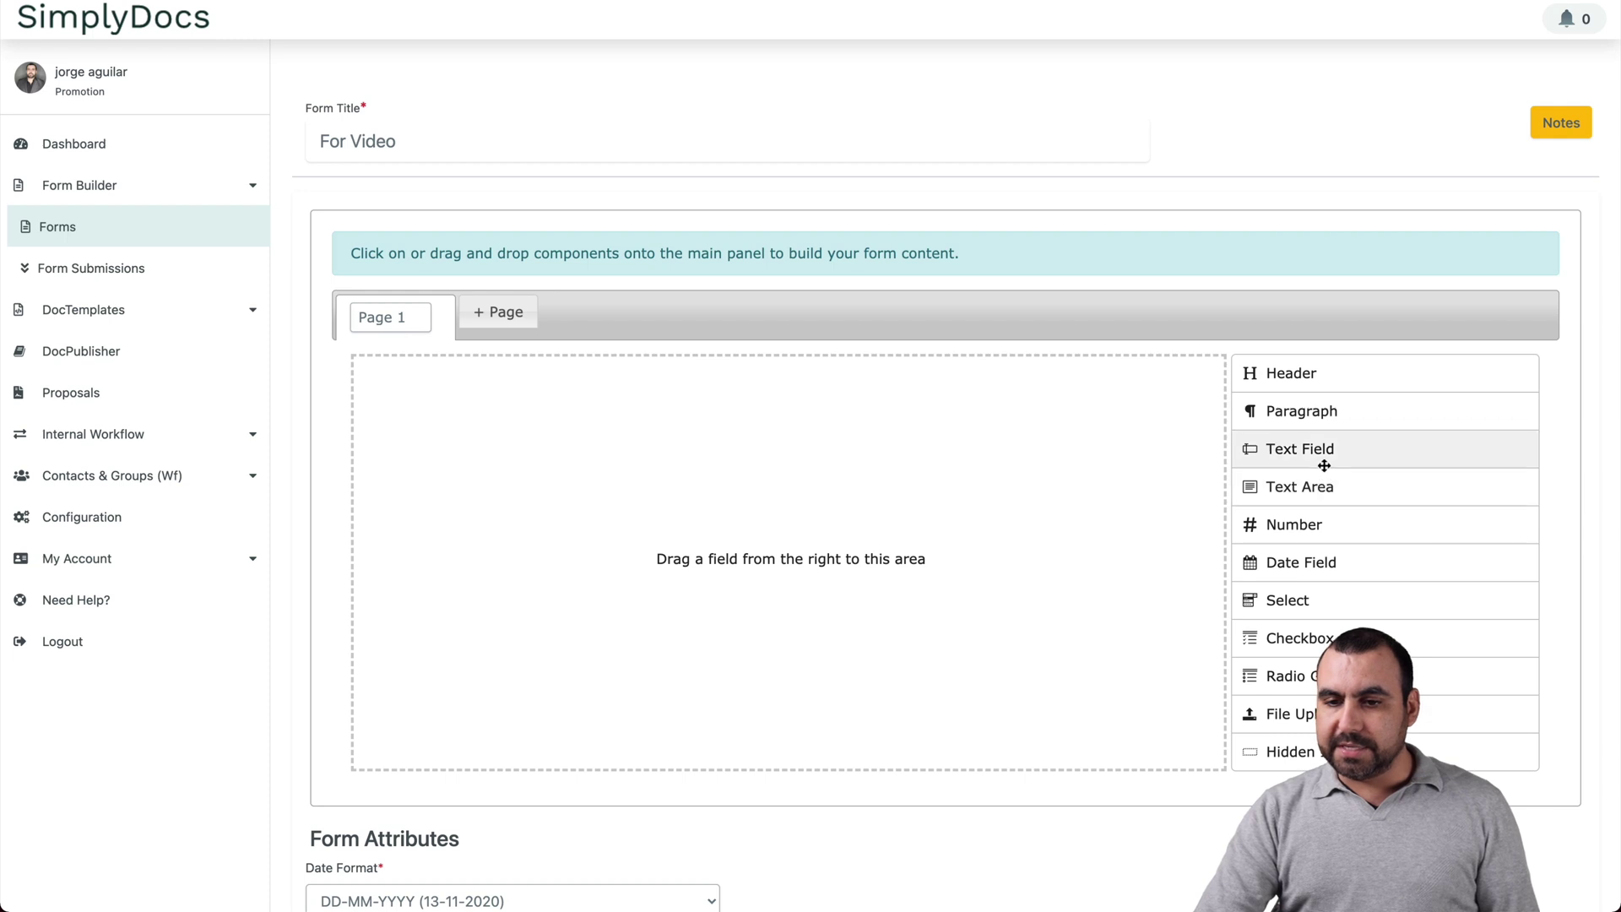
Step: Add a text field to the form and relabel it Name
{"action": "left_click", "coordinate": [1324, 466]}
{"action": "left_click", "coordinate": [855, 405]}
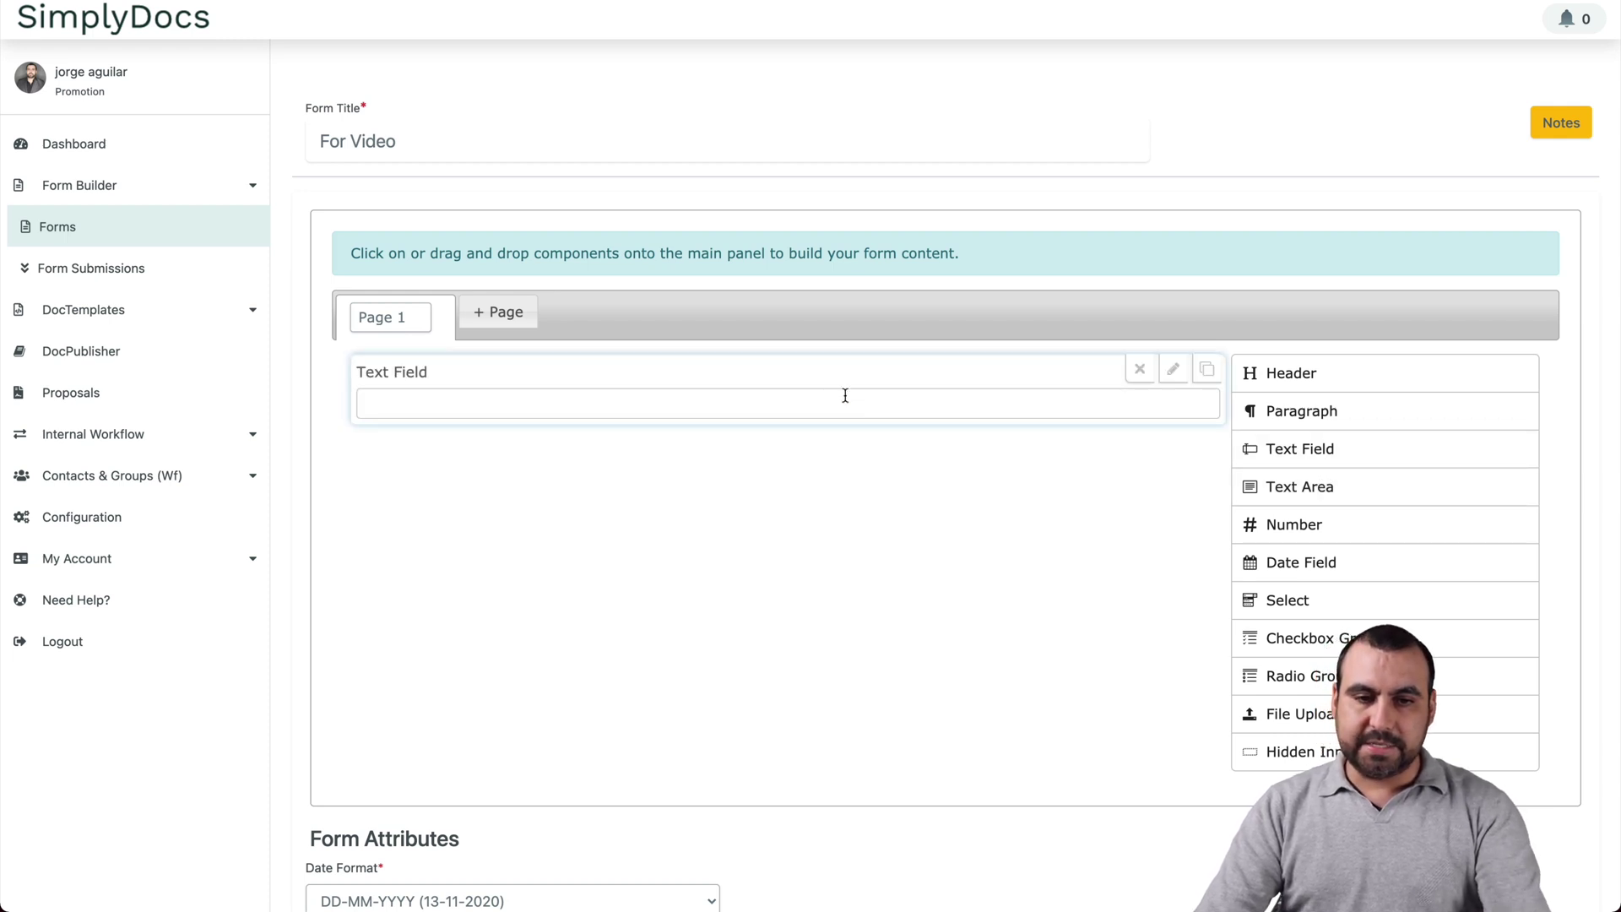
{"action": "left_click", "coordinate": [1173, 369]}
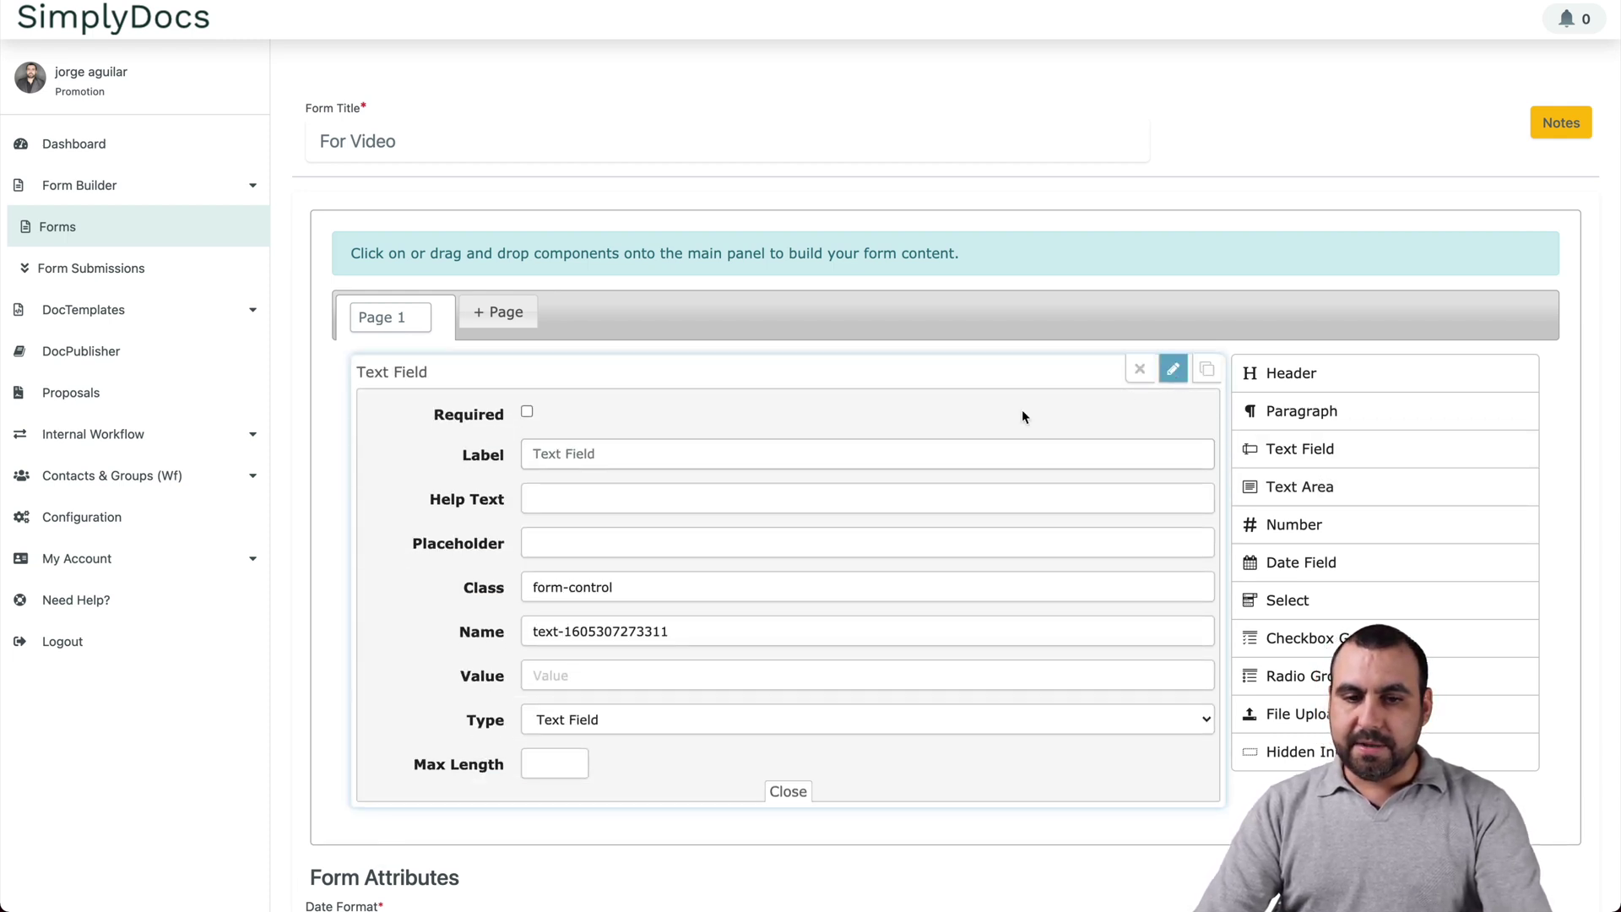
{"action": "triple_click", "coordinate": [630, 453]}
{"action": "type", "text": "Name"}
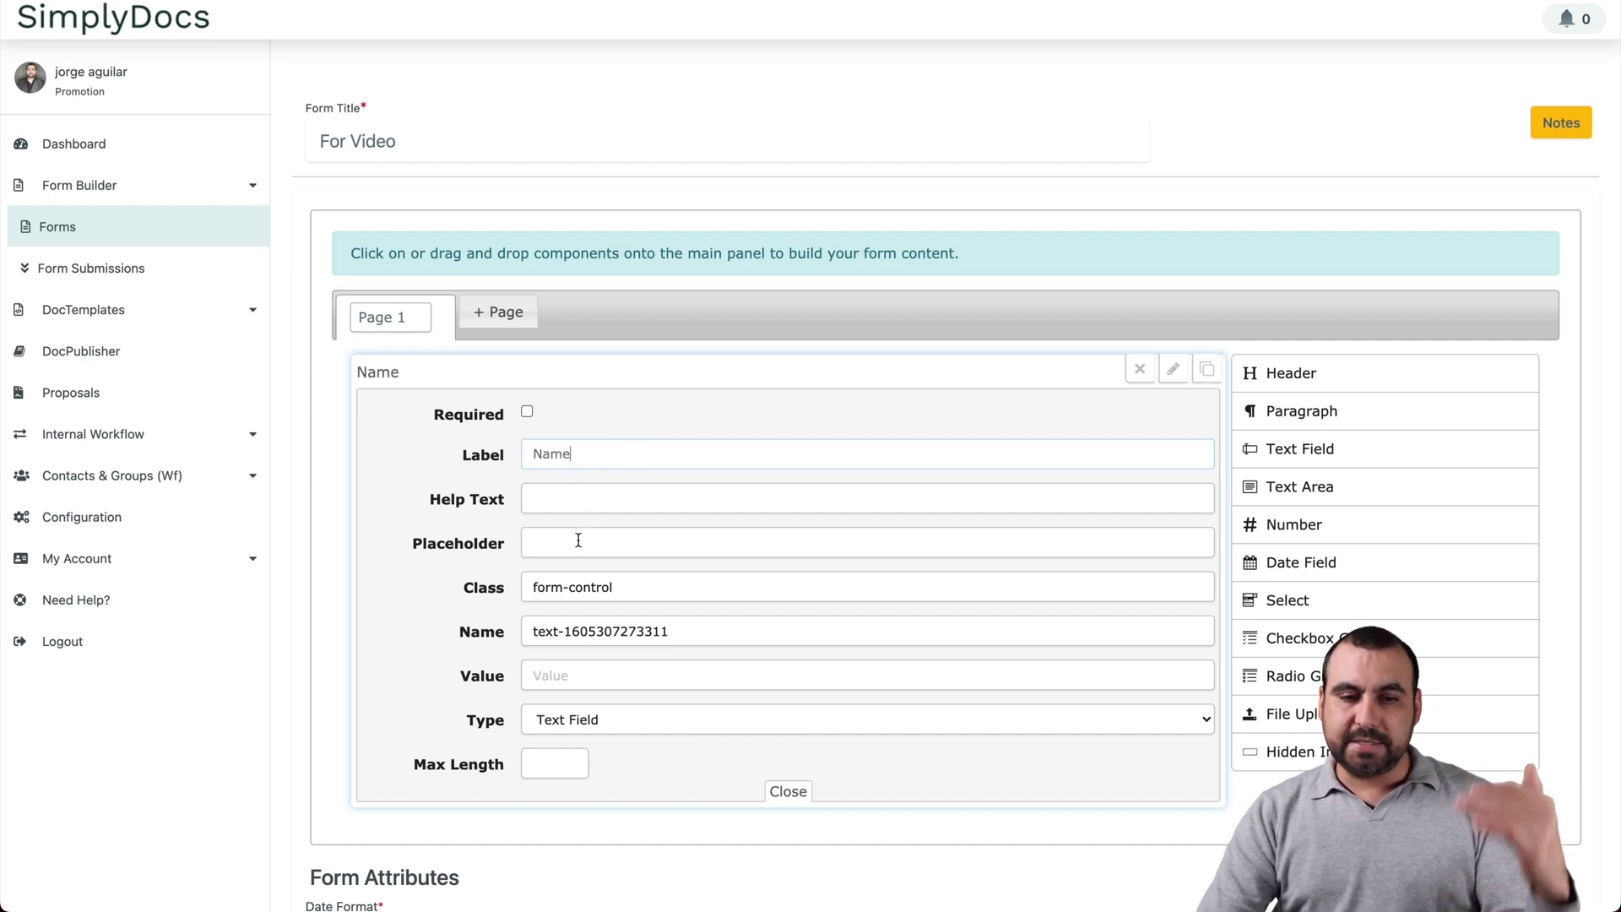
{"action": "scroll", "coordinate": [580, 701], "scroll_direction": "down", "scroll_amount": 1}
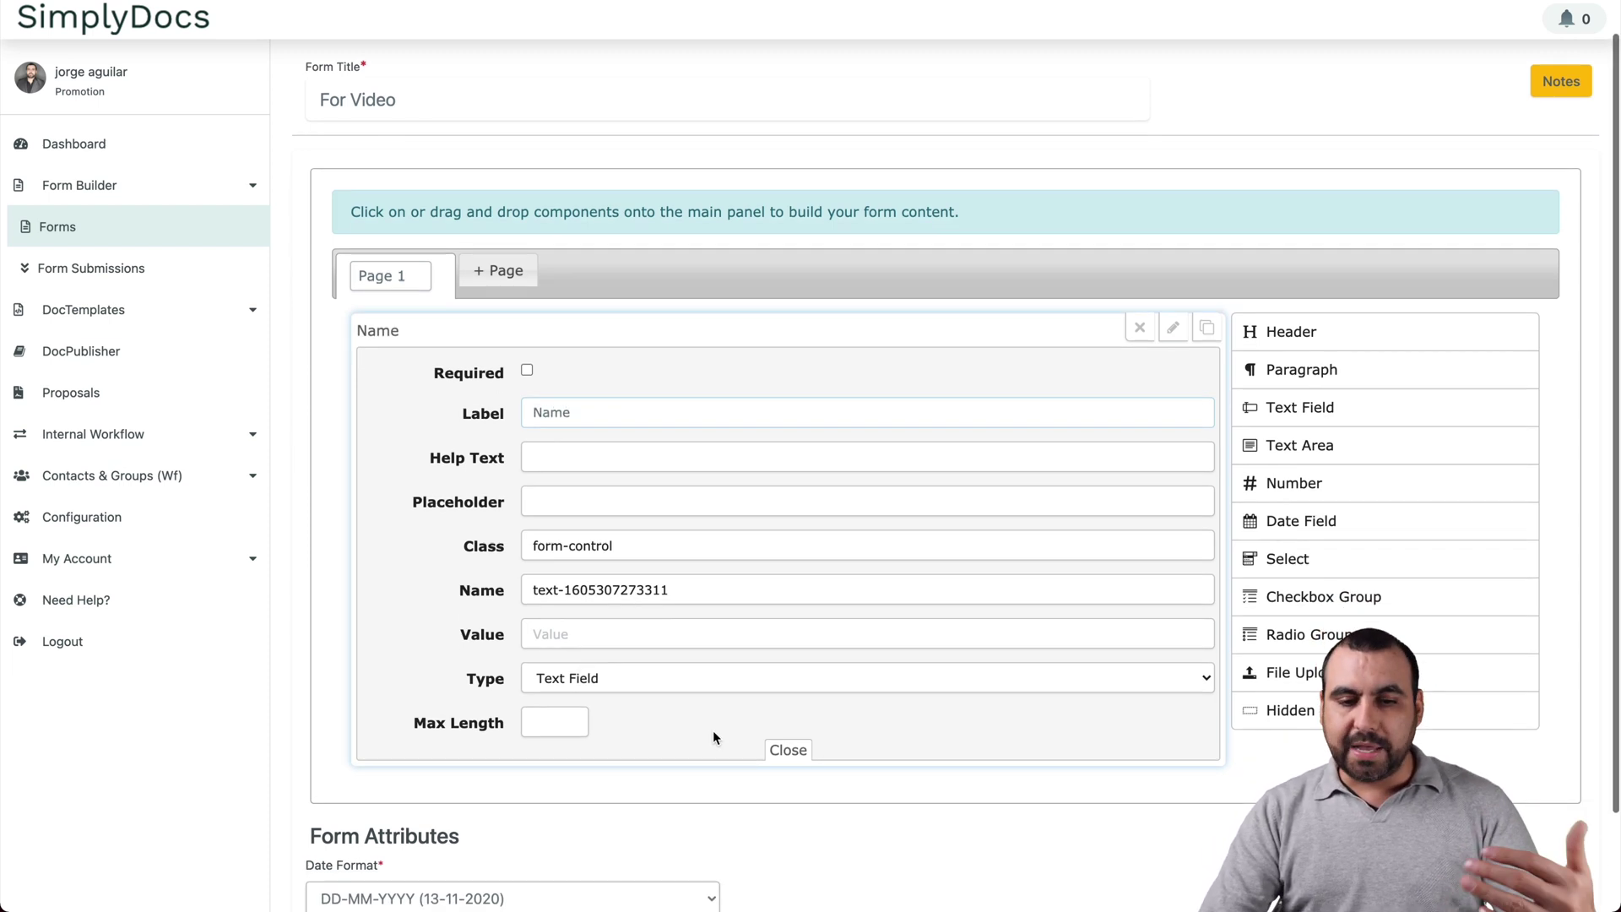
{"action": "left_click", "coordinate": [785, 748]}
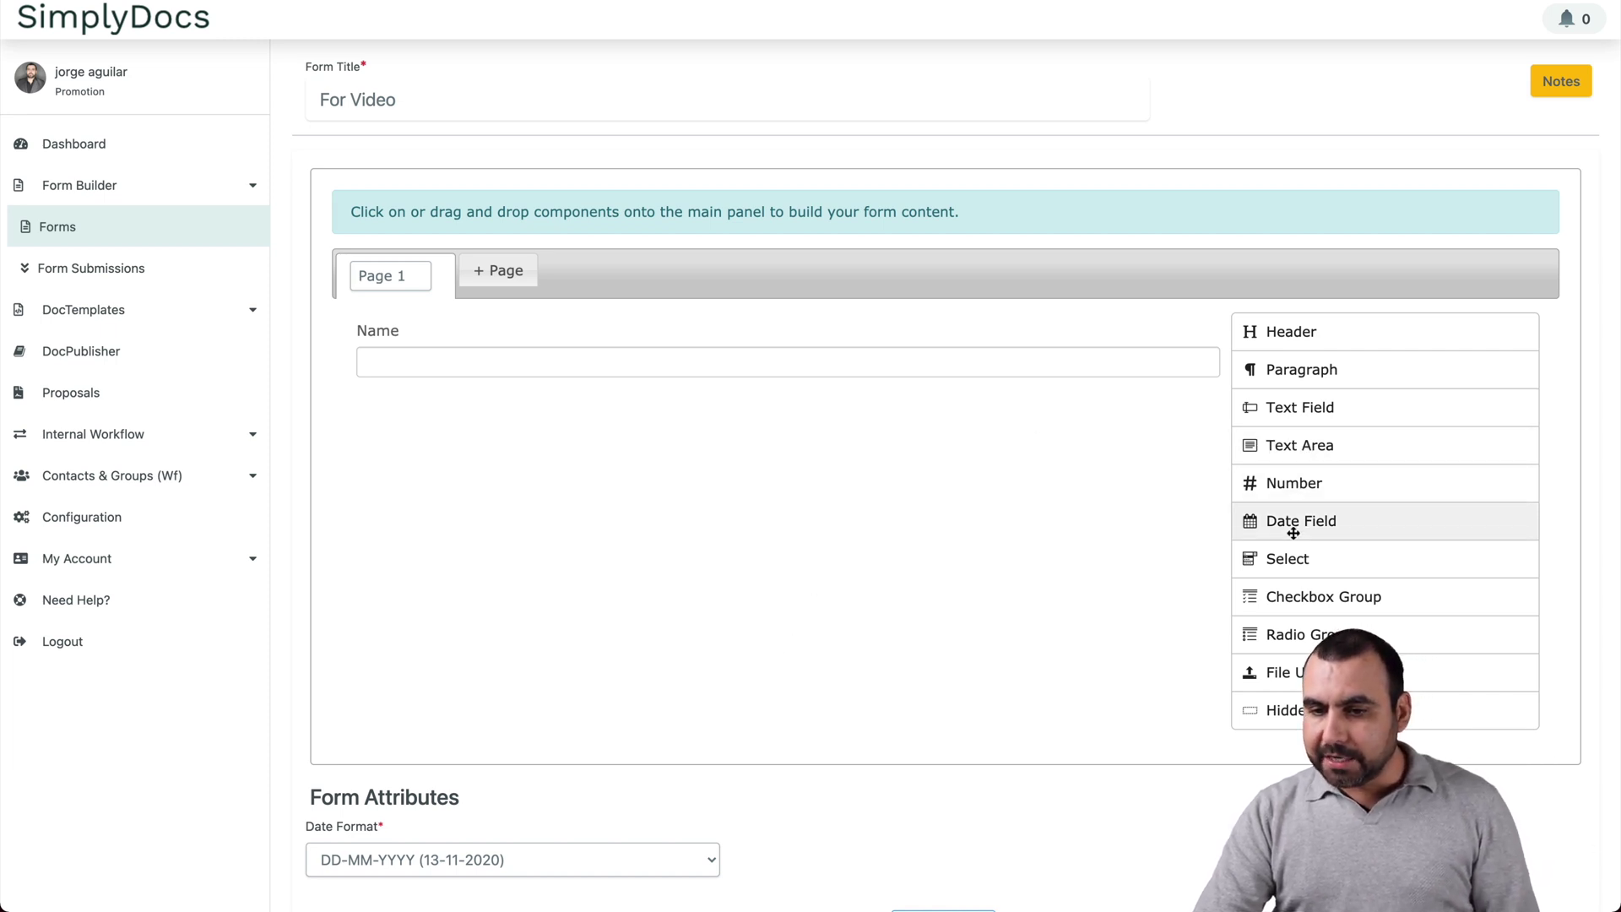
Step: Drag a Date Field in below Name and submit the form
{"action": "left_click_drag", "start_coordinate": [1292, 521], "coordinate": [637, 438]}
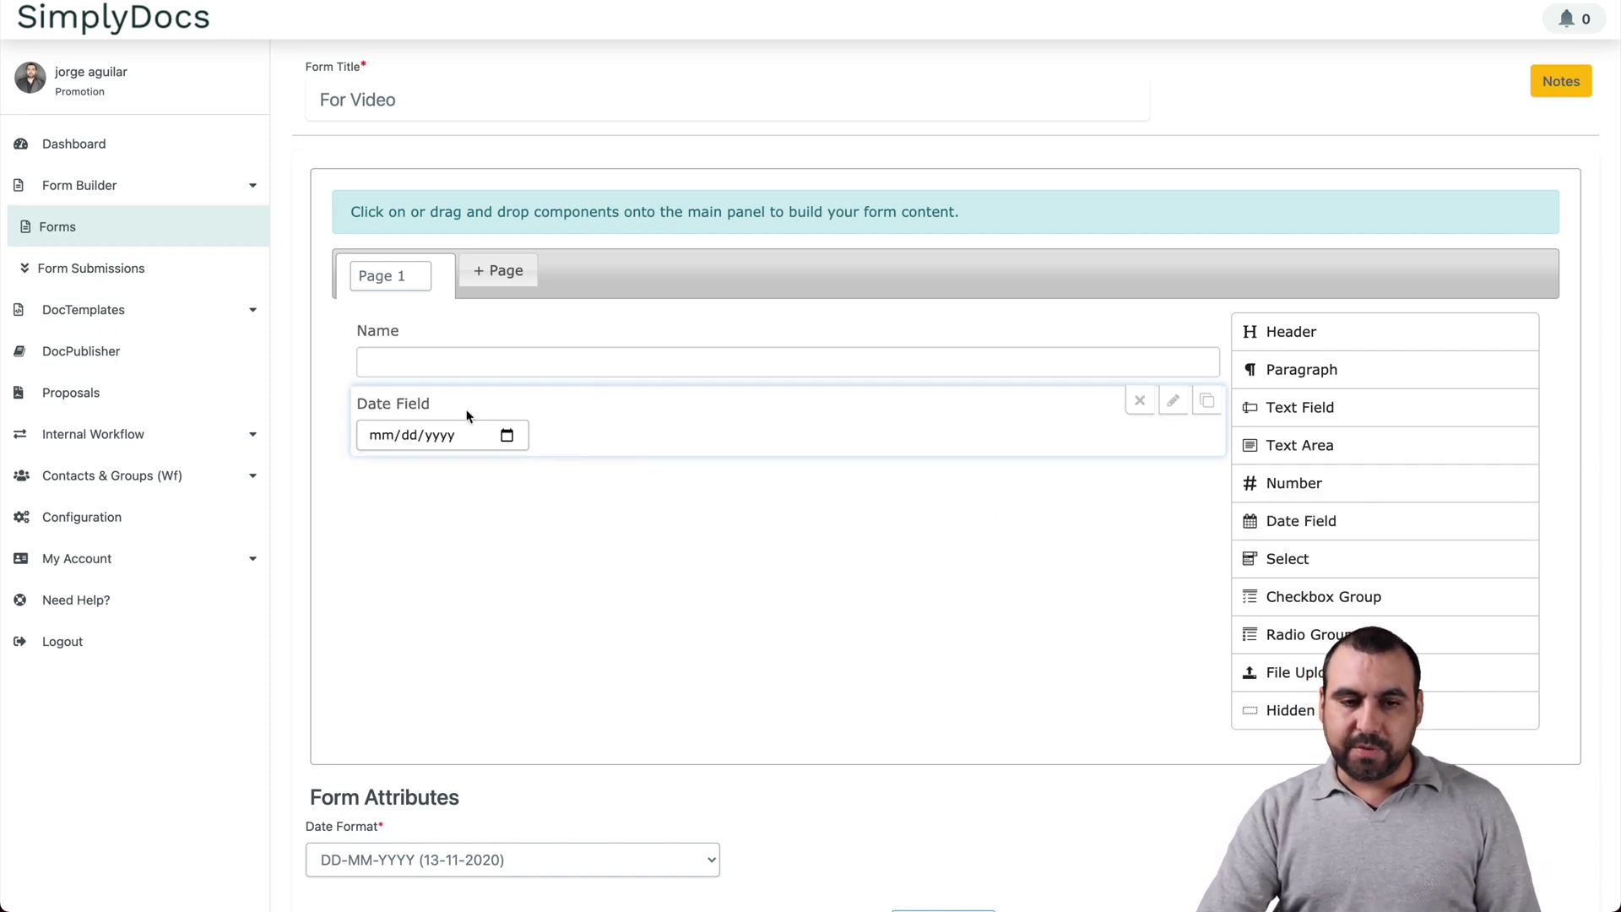
{"action": "left_click", "coordinate": [427, 437]}
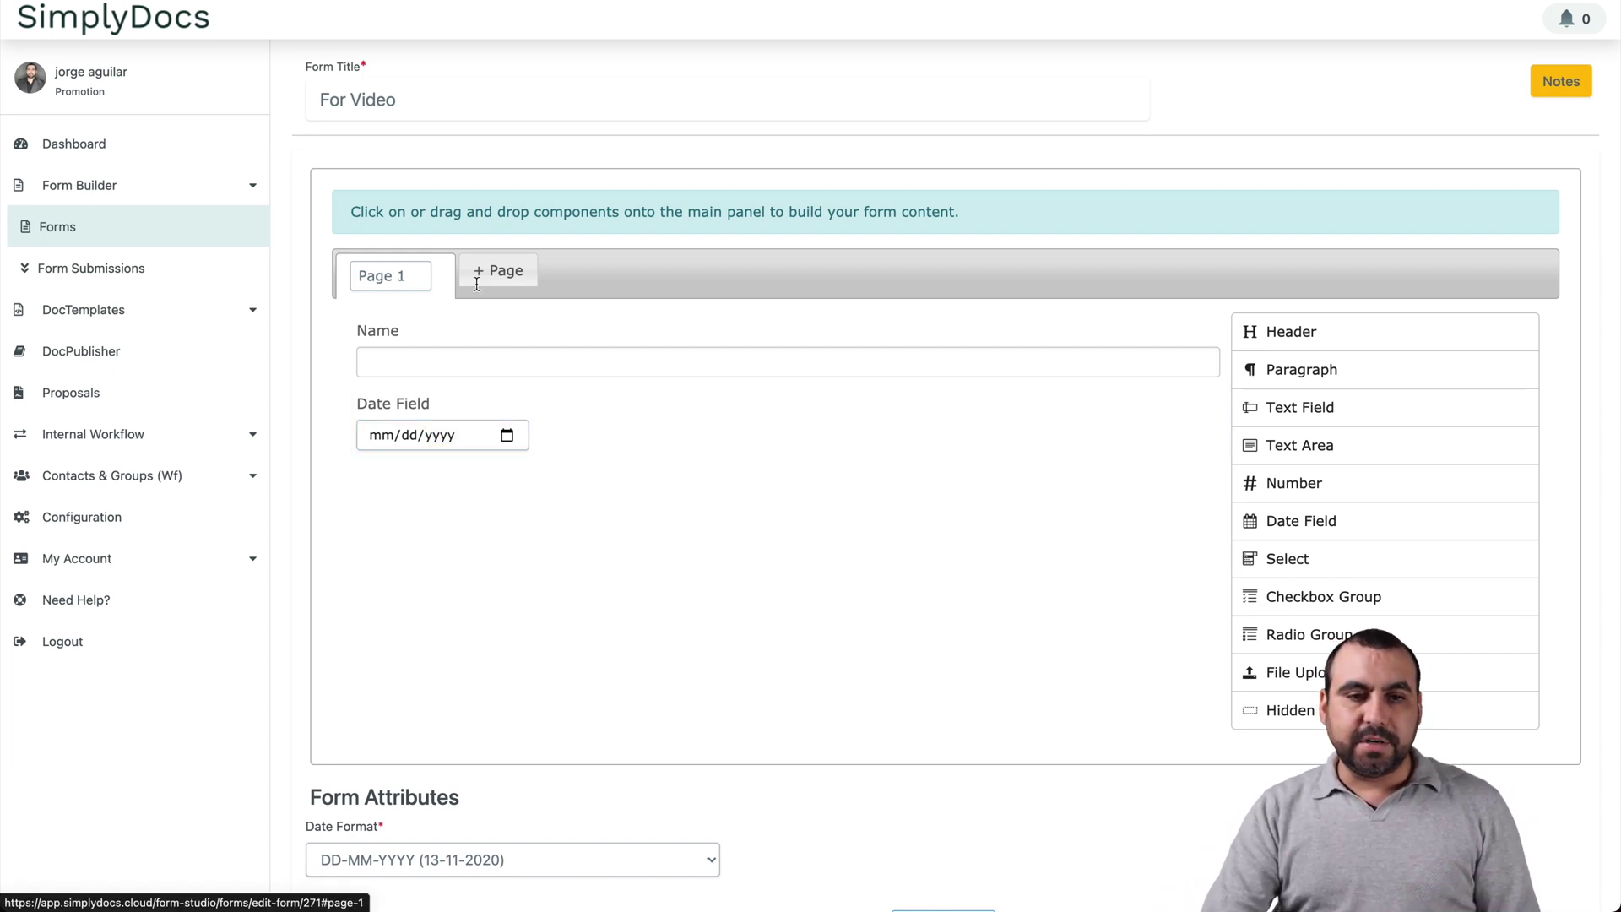
{"action": "scroll", "coordinate": [771, 644], "scroll_direction": "down", "scroll_amount": 2}
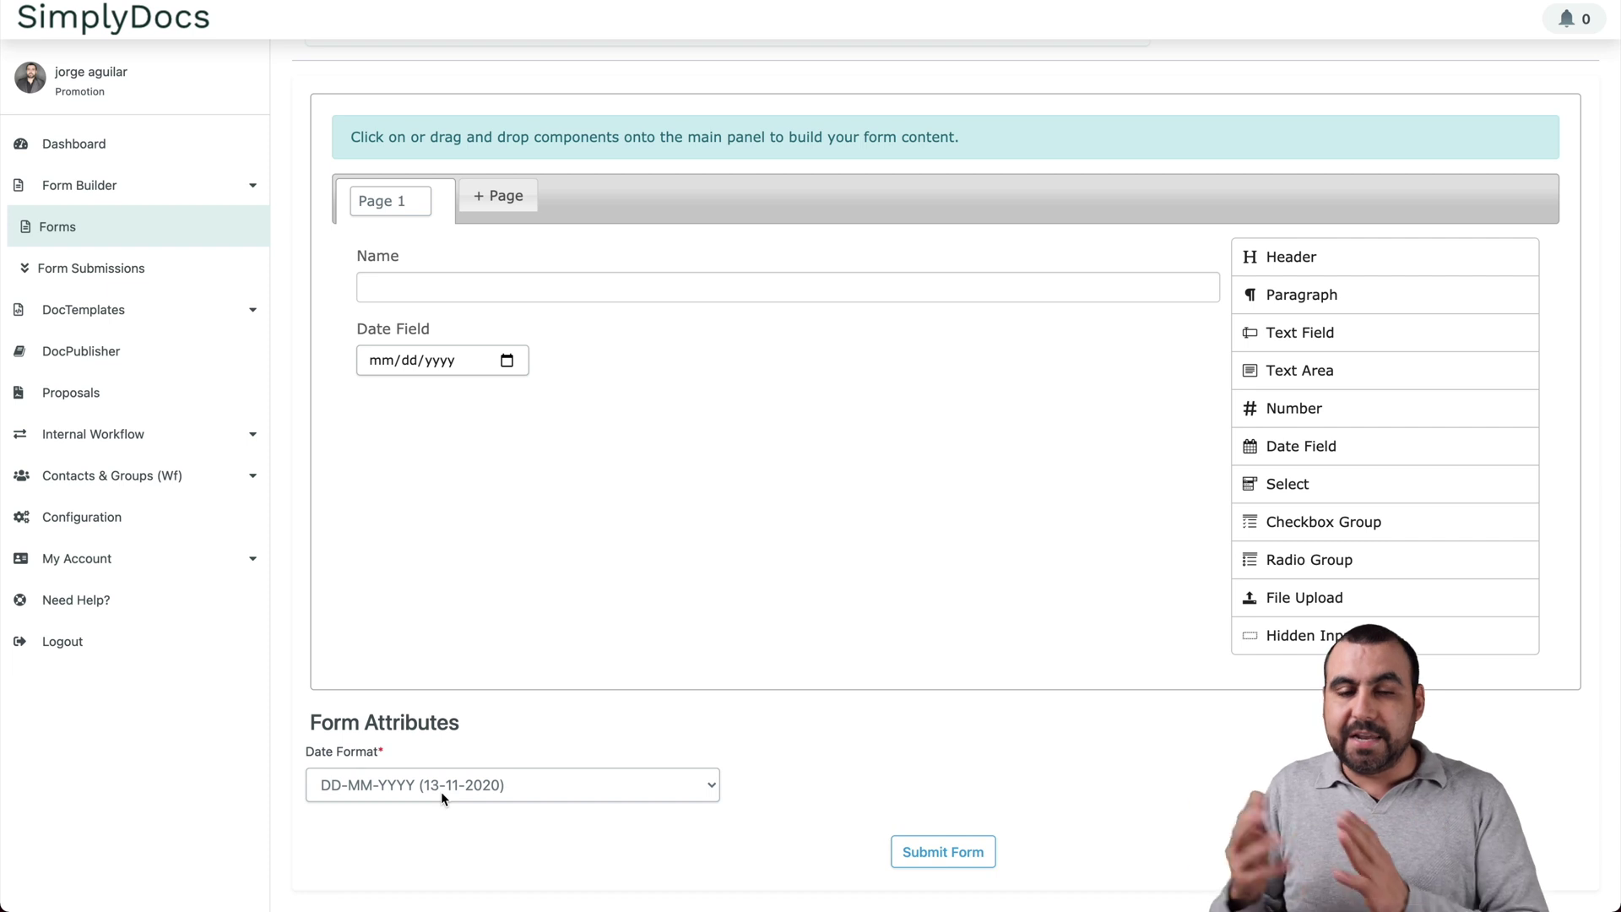
{"action": "left_click", "coordinate": [941, 851]}
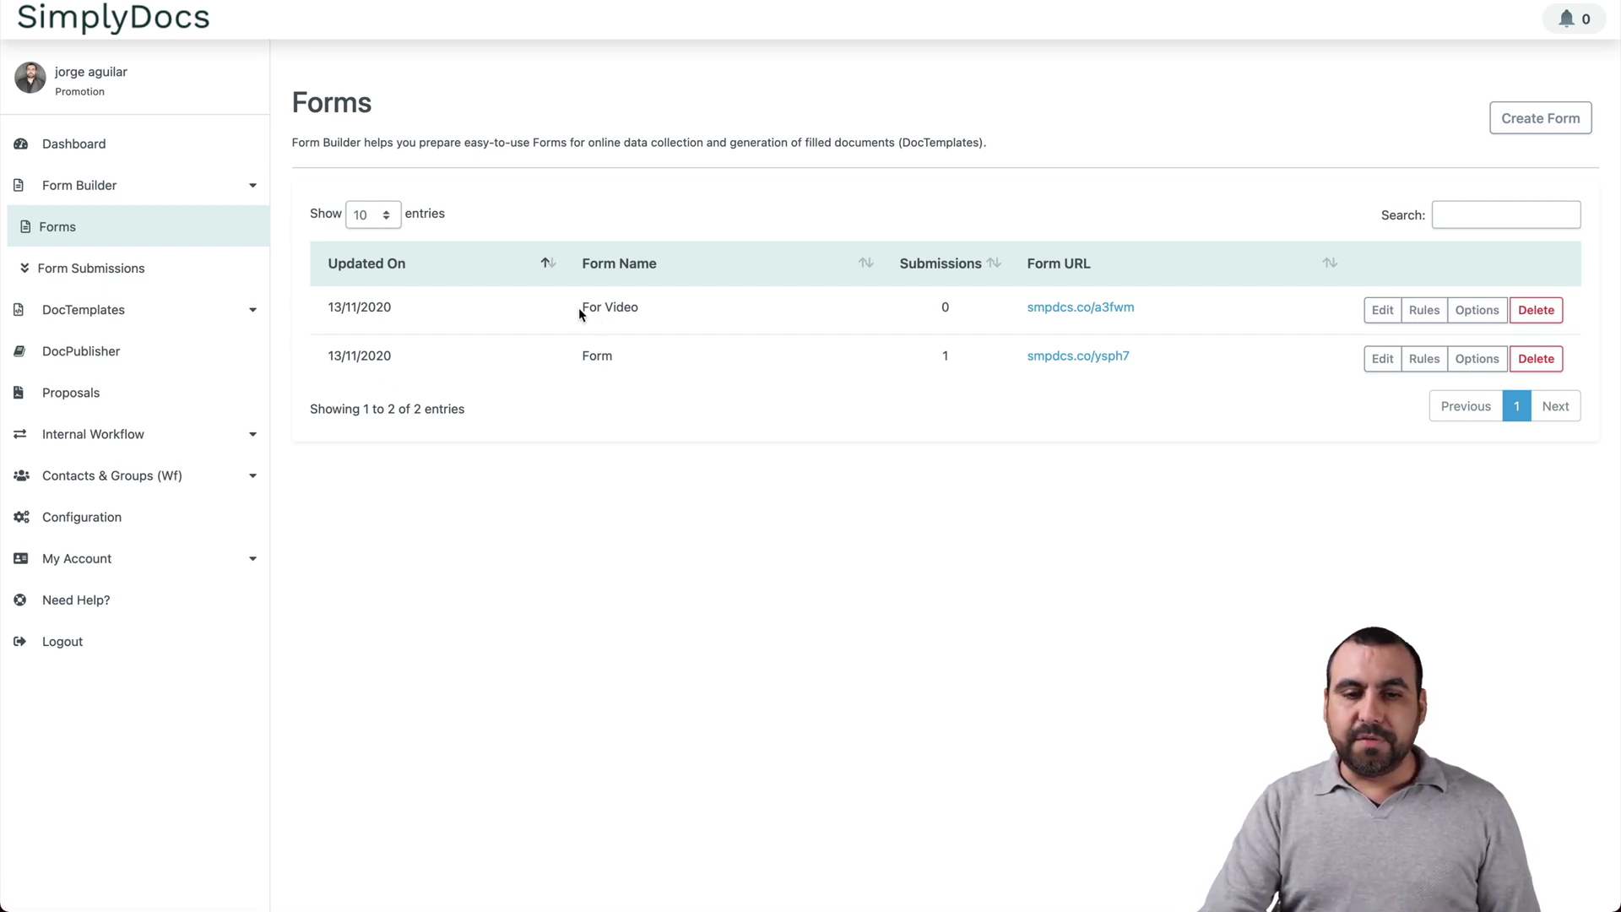
Step: Open the For Video form's Options and review its post-submission messages and email notification settings
{"action": "left_click_drag", "start_coordinate": [579, 307], "coordinate": [657, 306]}
{"action": "left_click", "coordinate": [657, 306]}
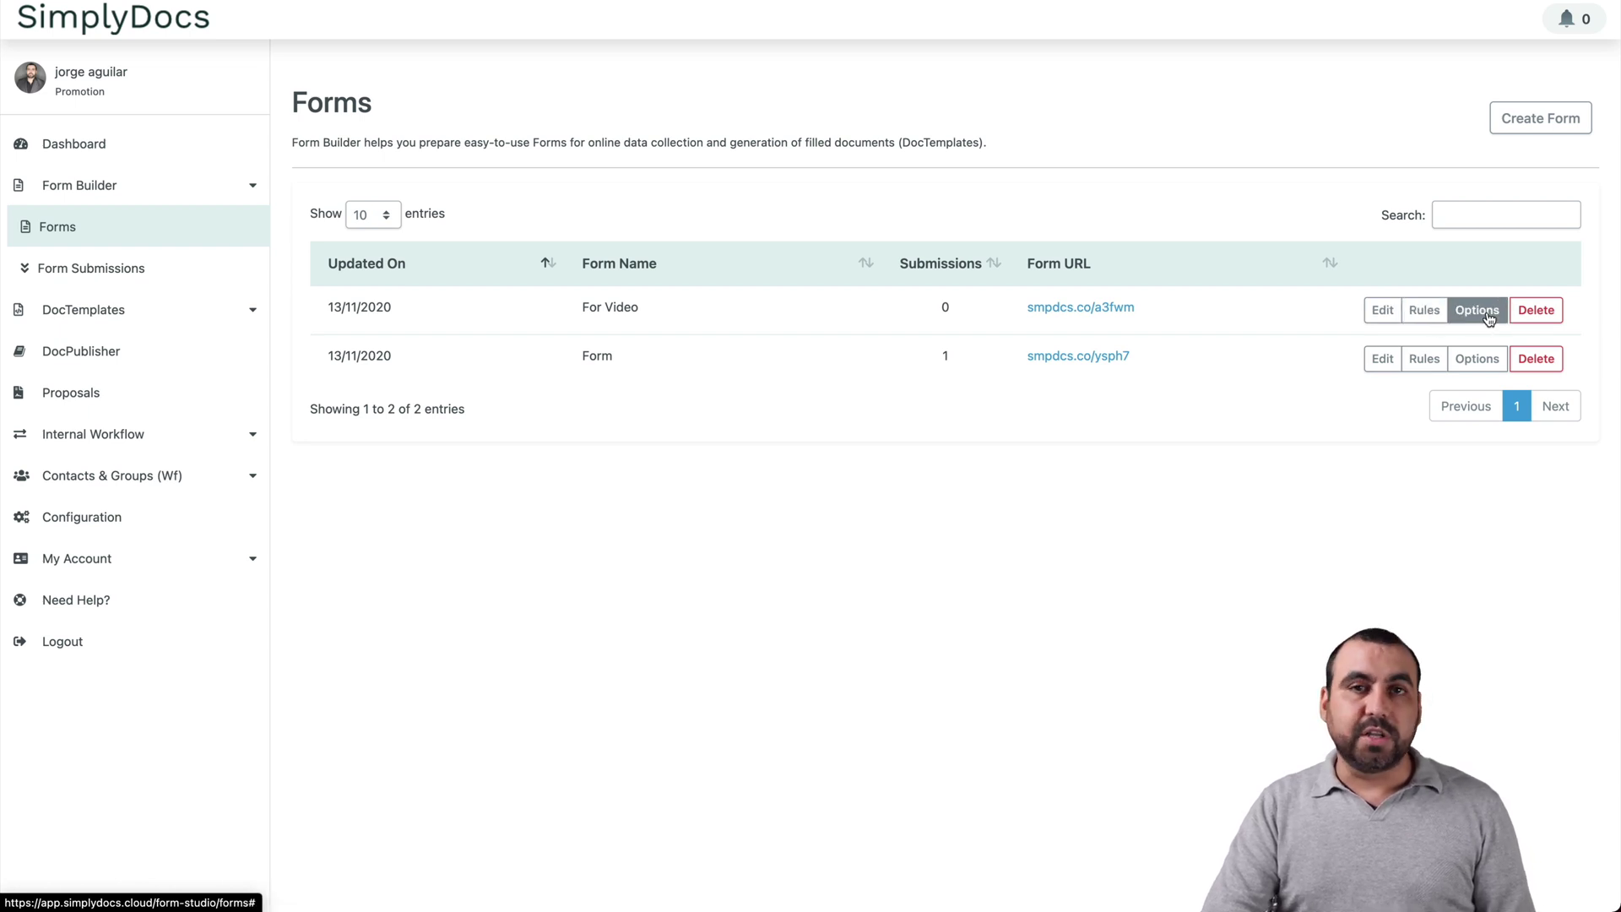
{"action": "left_click", "coordinate": [1485, 314]}
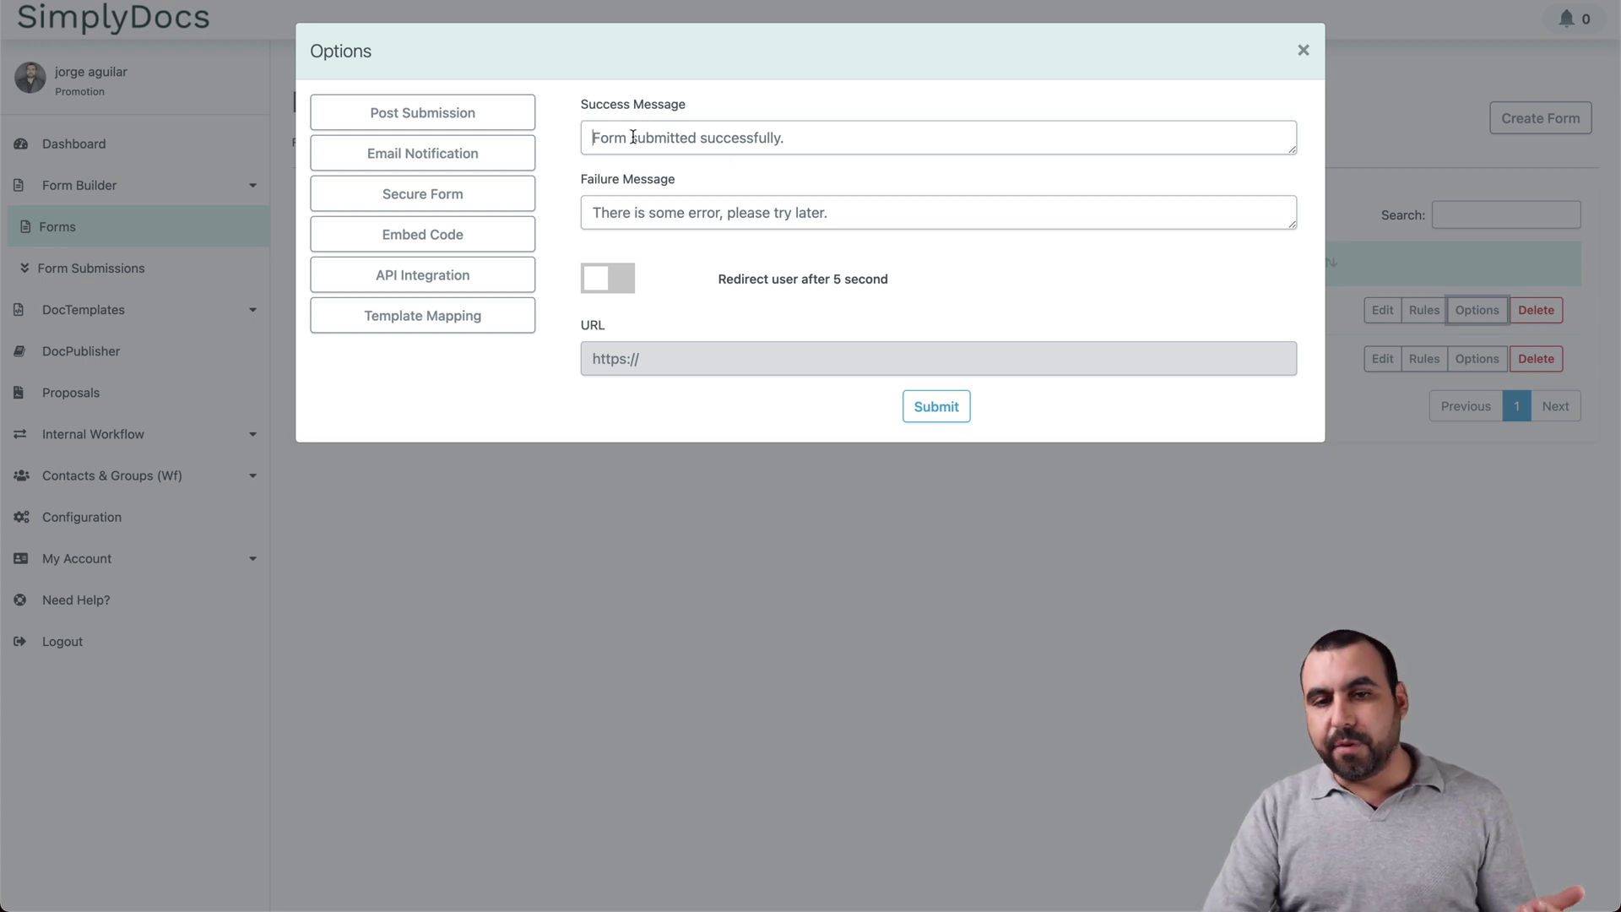
{"action": "left_click_drag", "start_coordinate": [591, 137], "coordinate": [766, 138]}
{"action": "left_click", "coordinate": [767, 138]}
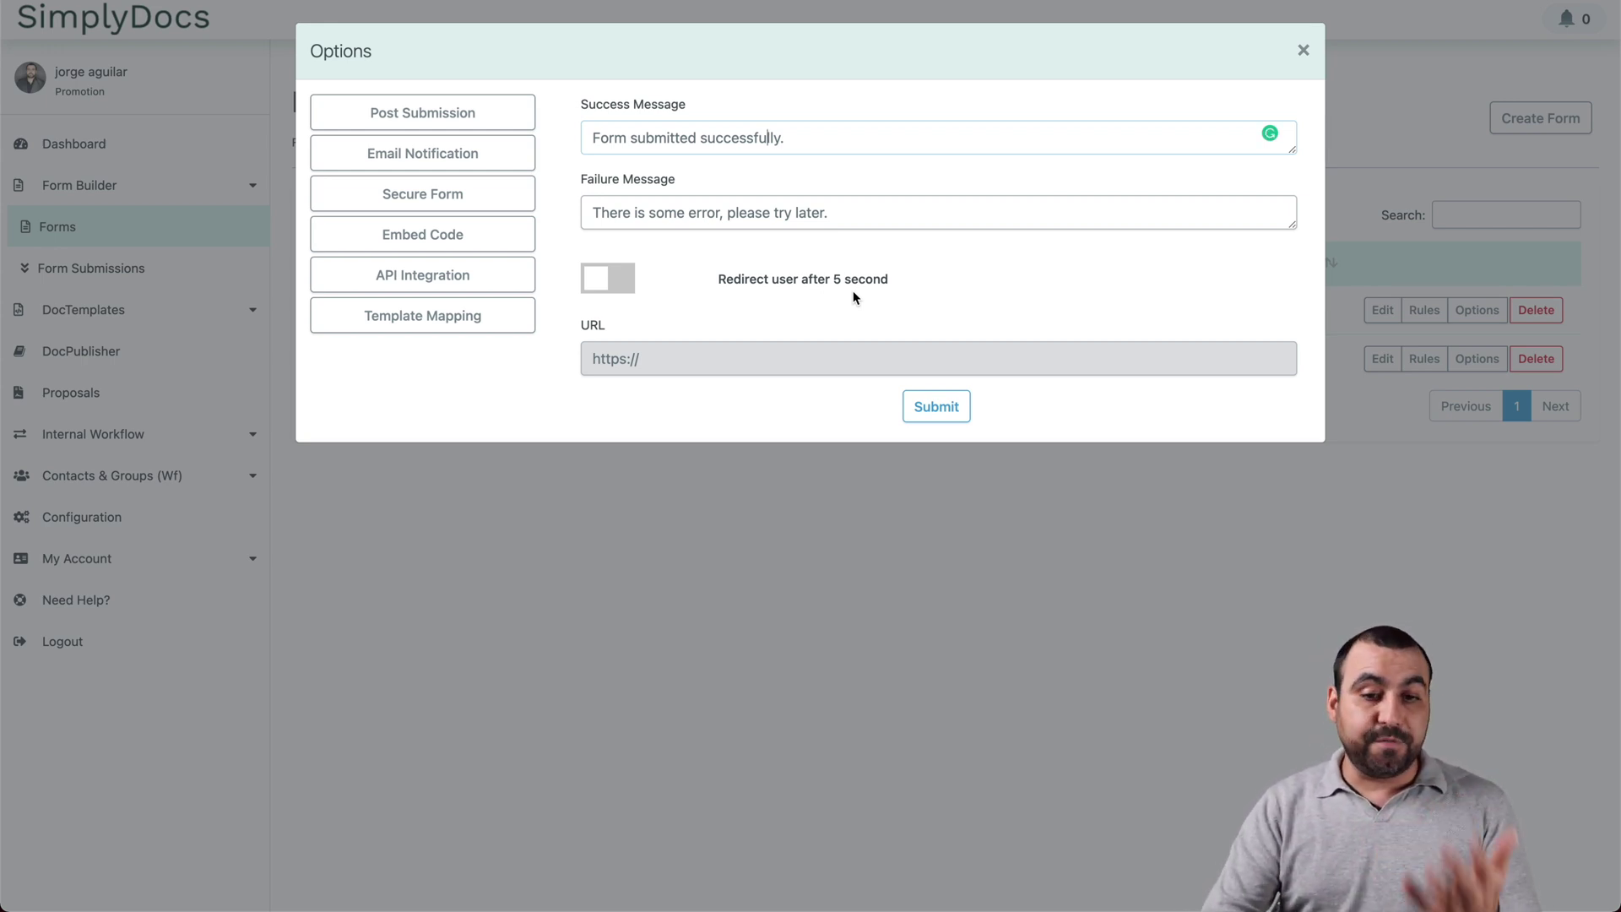
{"action": "left_click", "coordinate": [481, 157]}
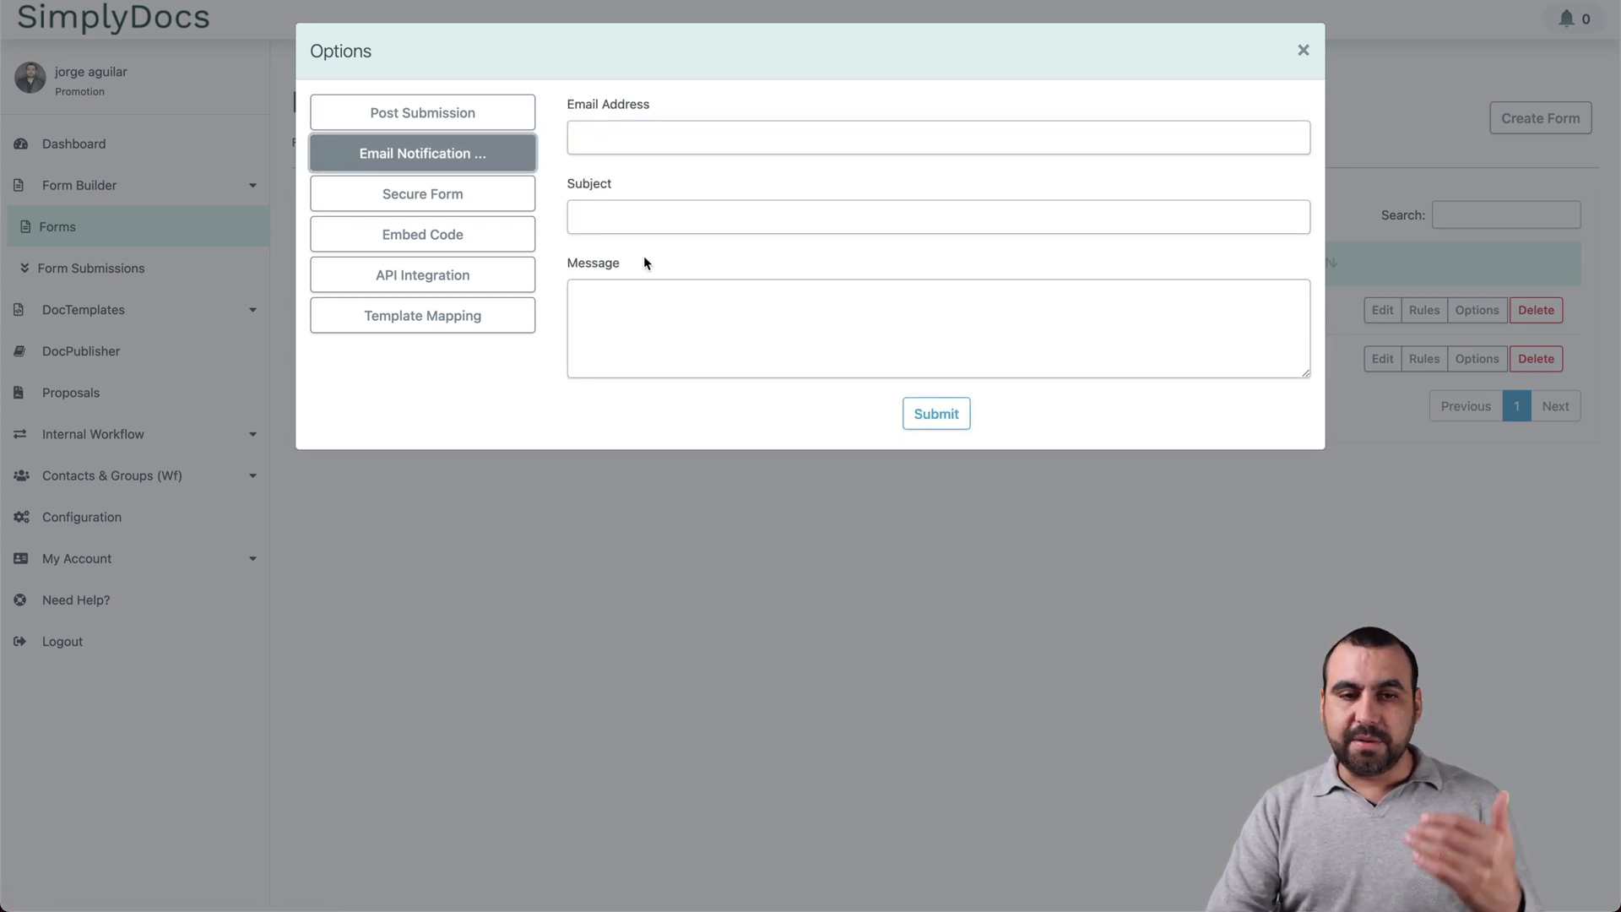
Step: Look through the form's Secure Form, Embed Code and API Integration settings
{"action": "left_click", "coordinate": [477, 202]}
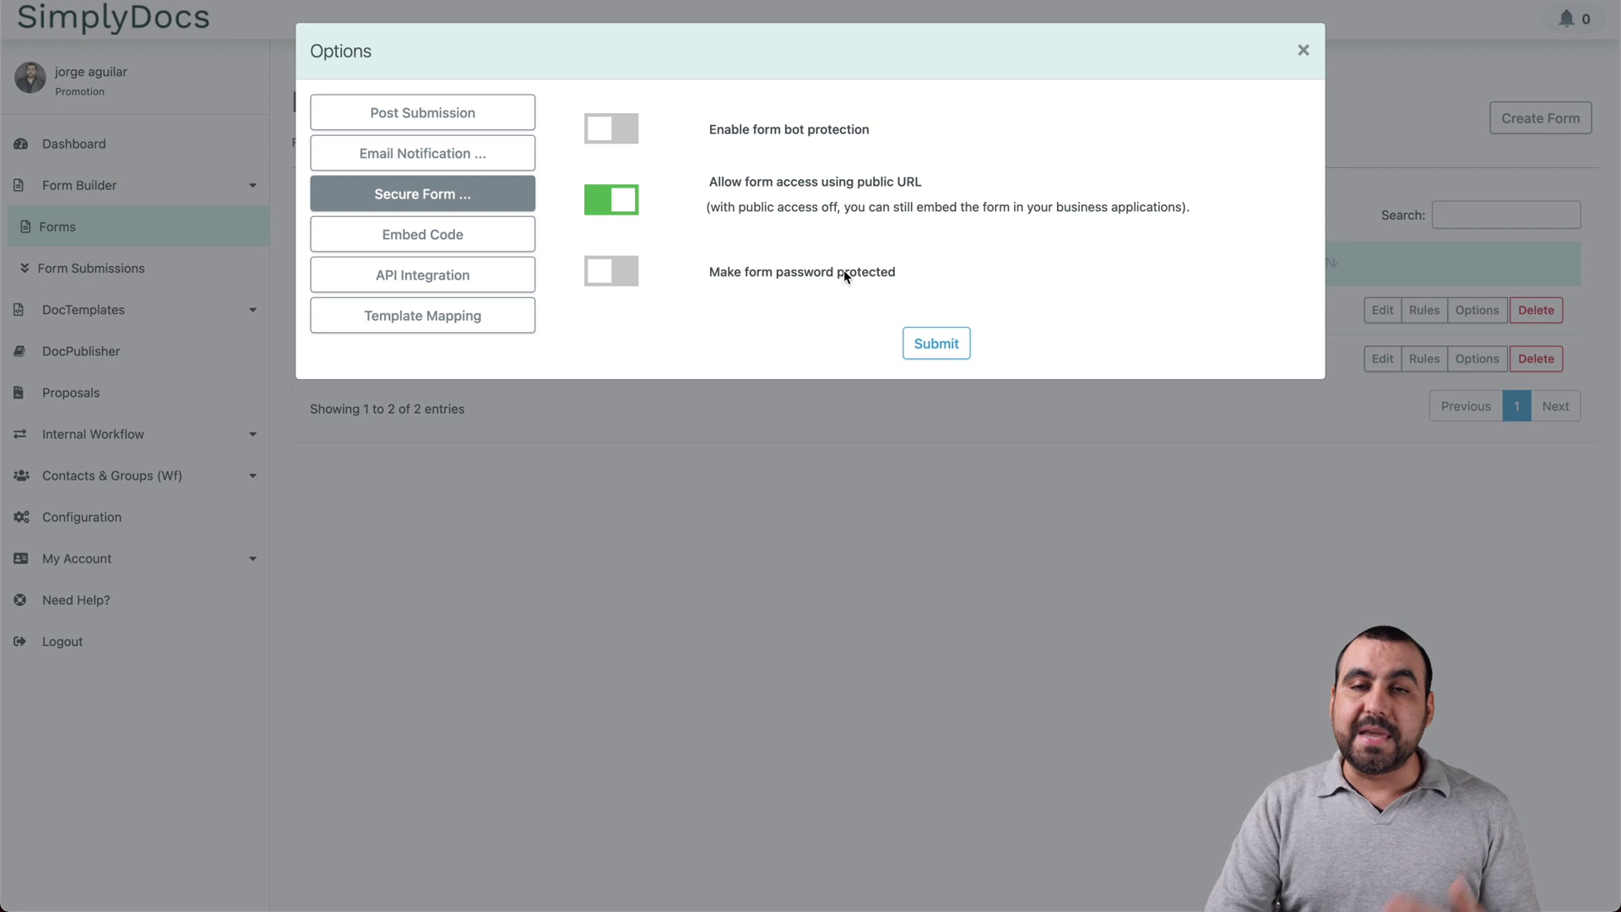
{"action": "left_click", "coordinate": [462, 233]}
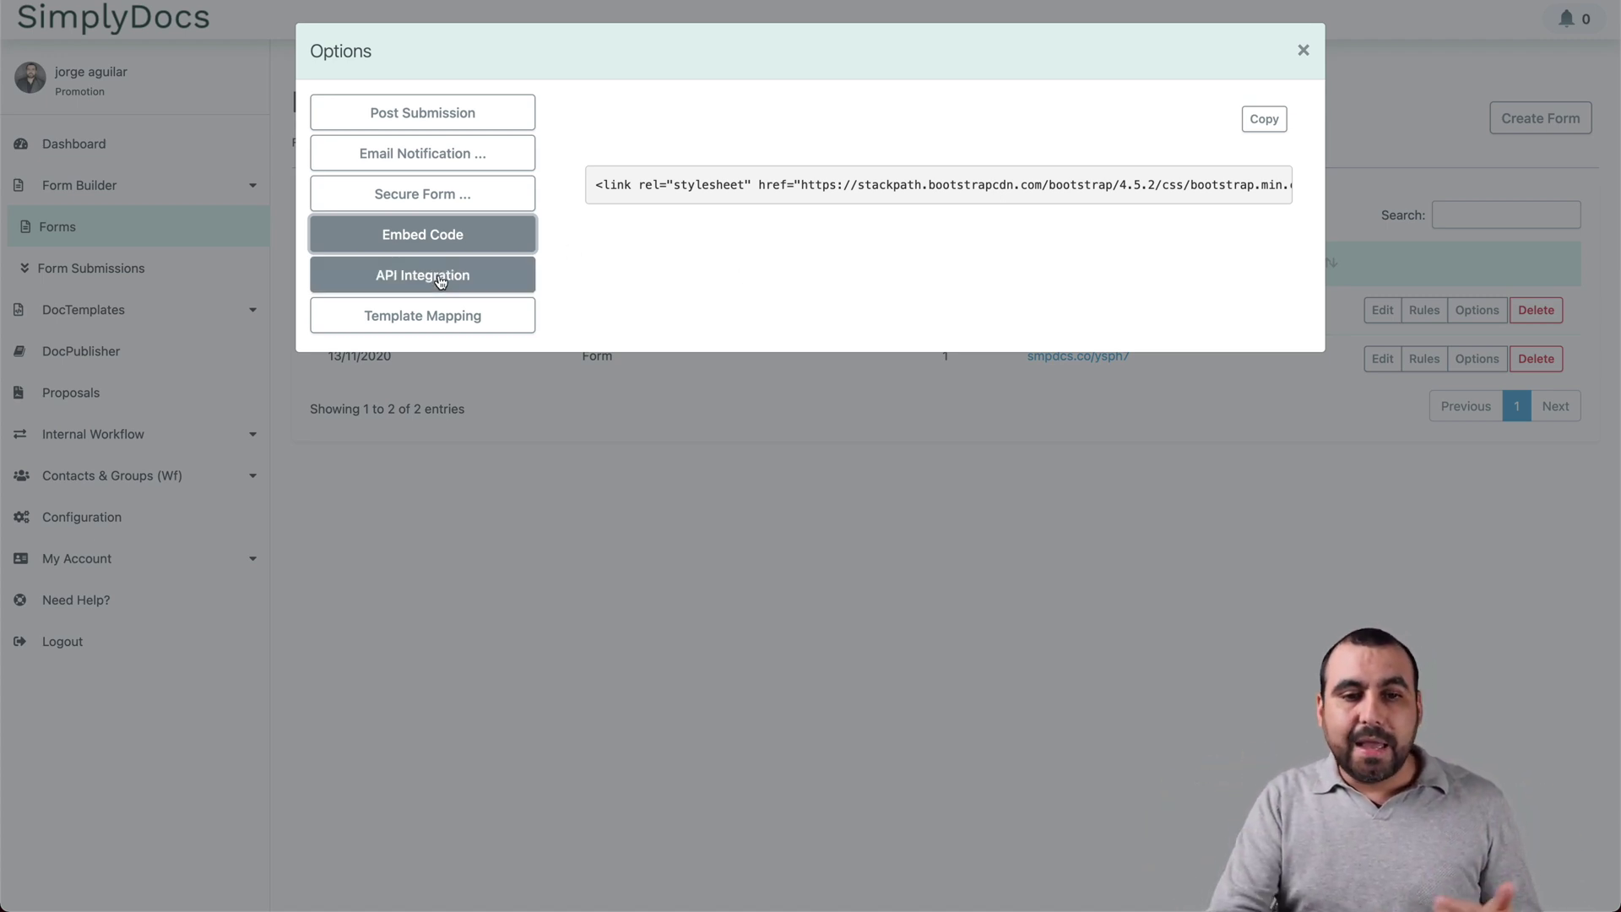
{"action": "left_click", "coordinate": [498, 272]}
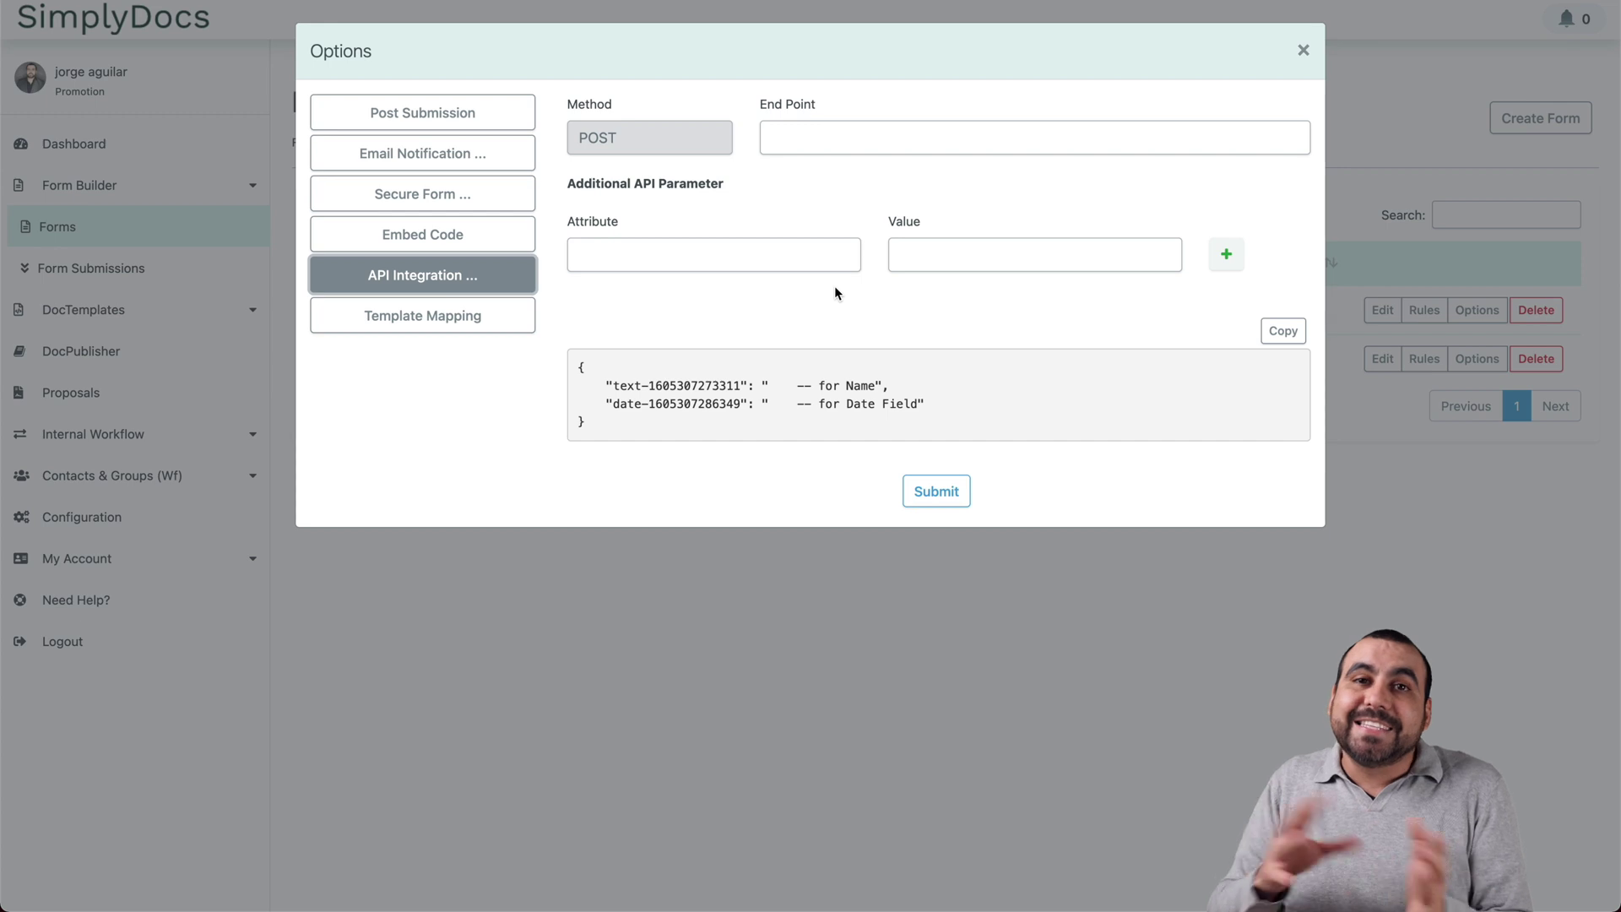
Step: Map the For Video form to the video template: Name→Name, Date→Date Field
{"action": "left_click", "coordinate": [434, 318]}
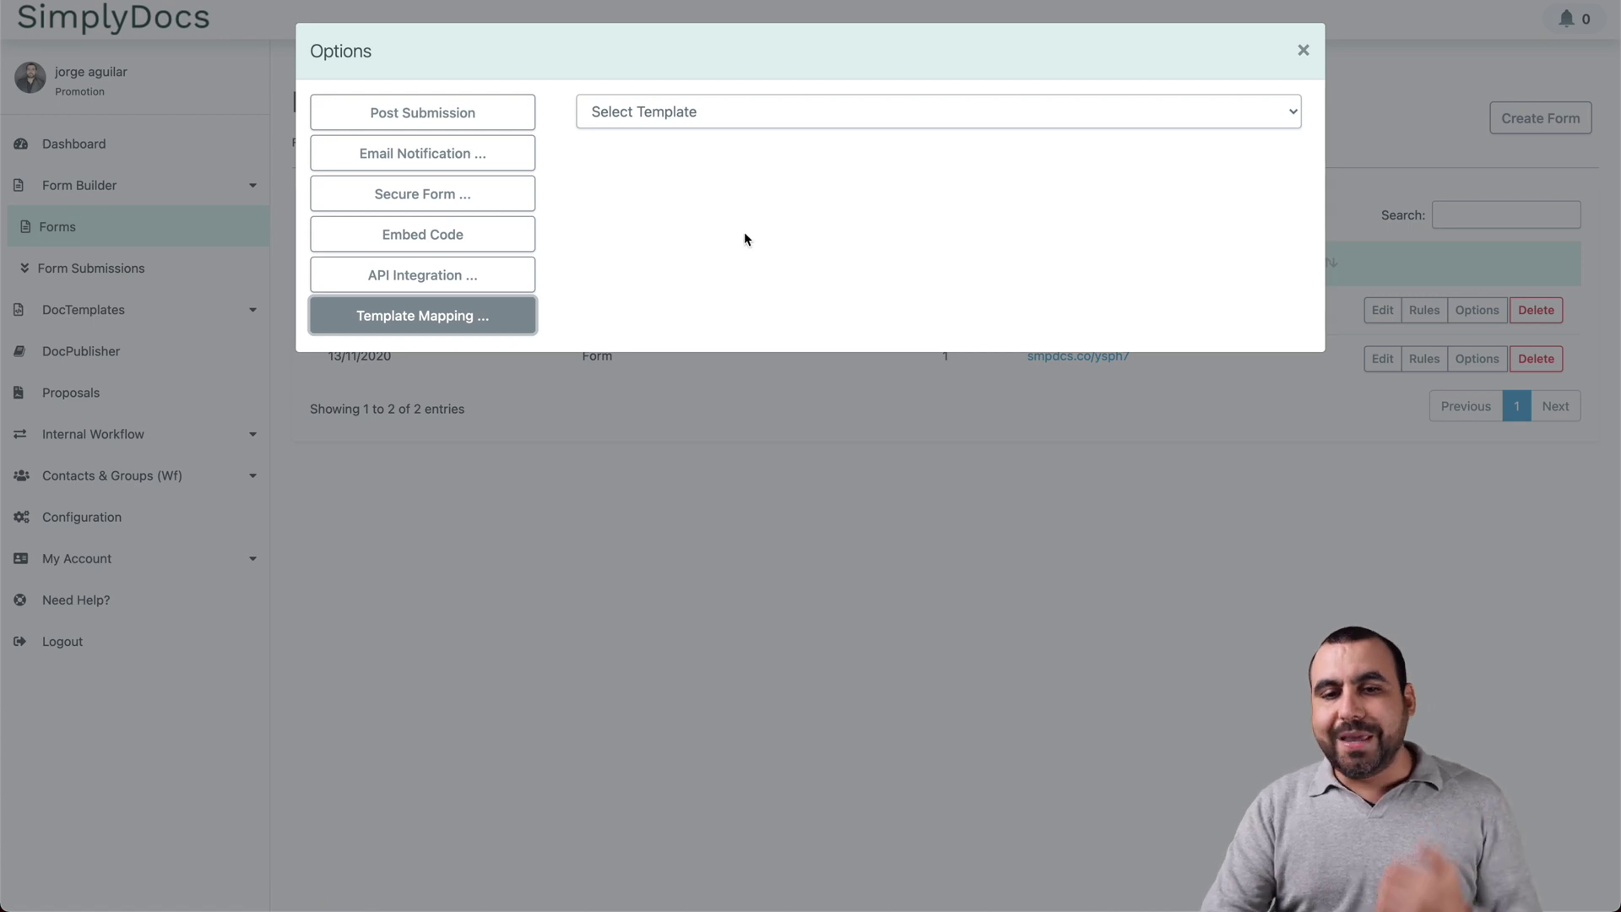
{"action": "left_click", "coordinate": [780, 112]}
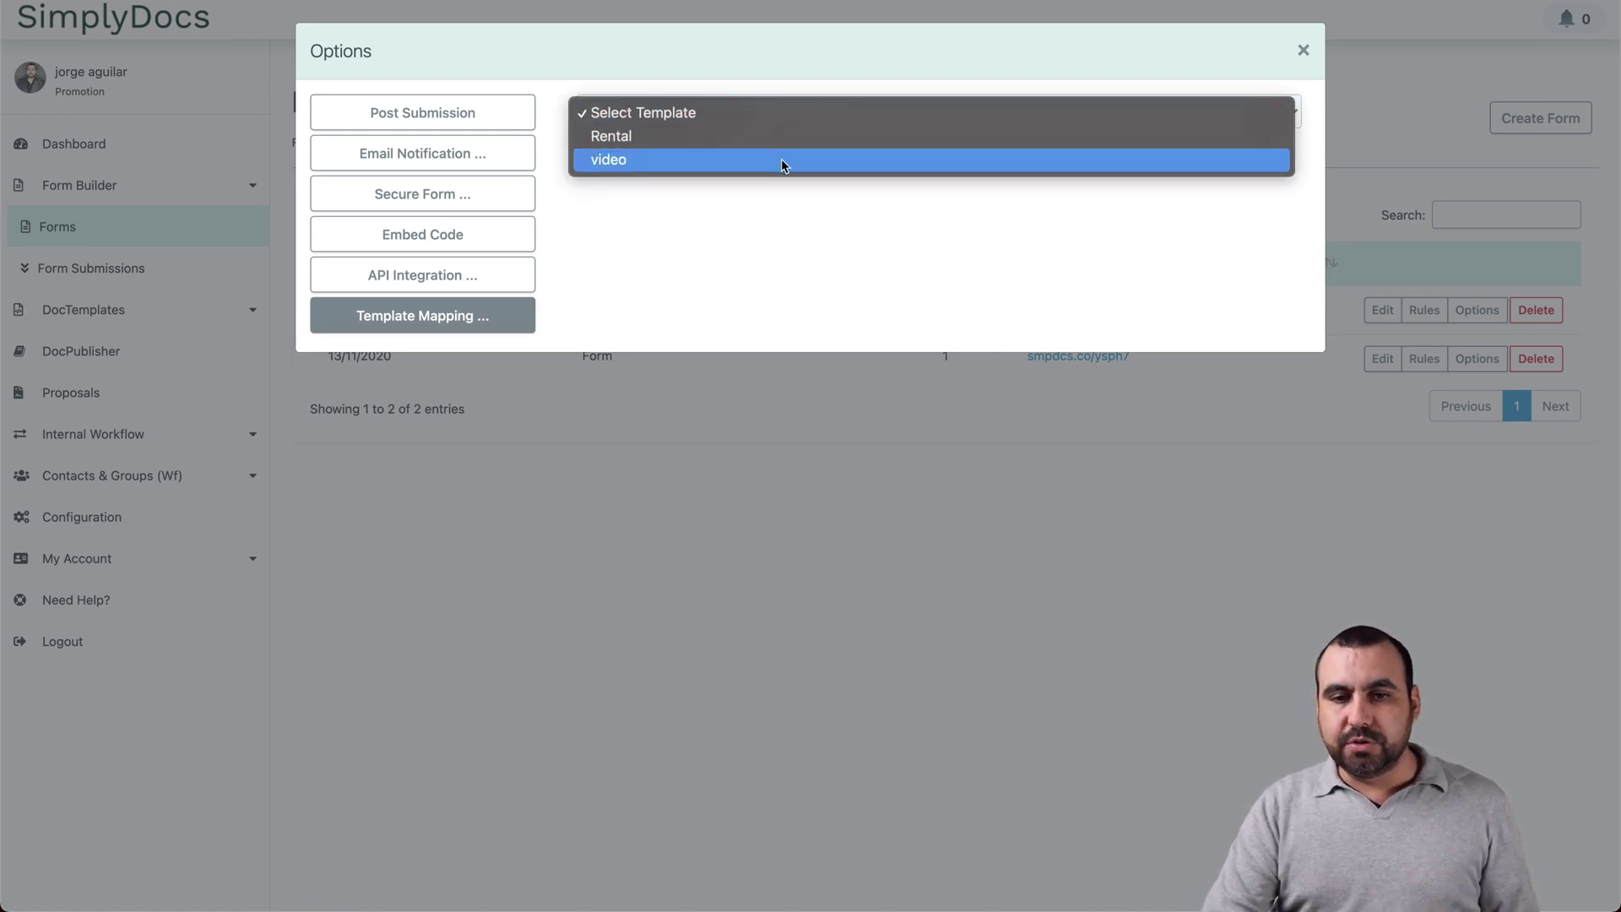
{"action": "left_click", "coordinate": [782, 159]}
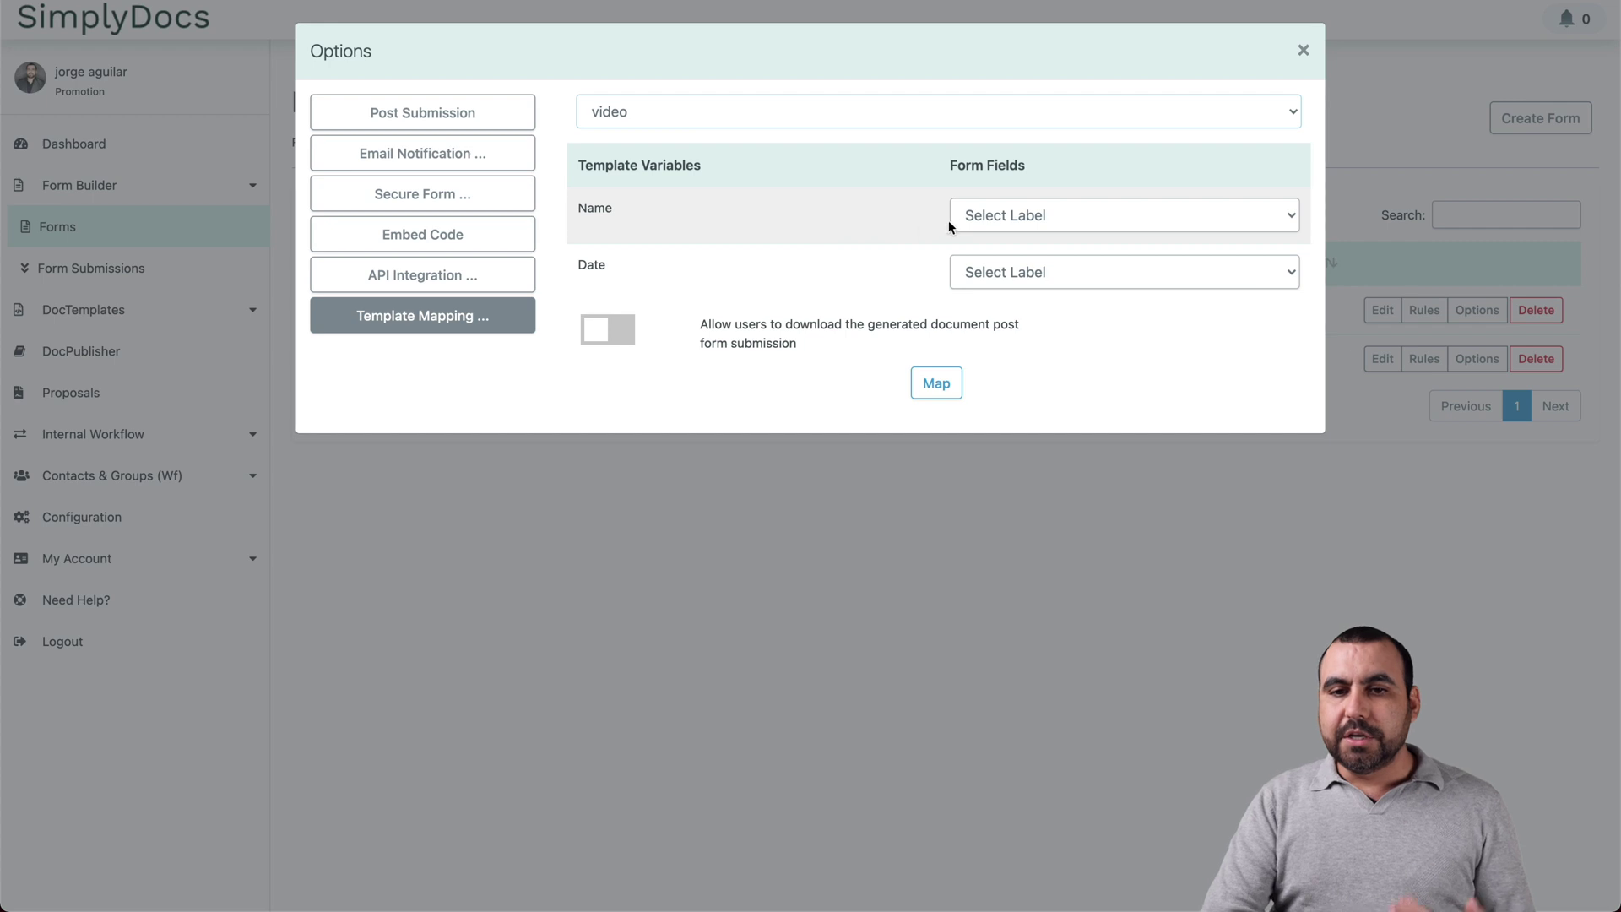
{"action": "left_click", "coordinate": [1010, 217]}
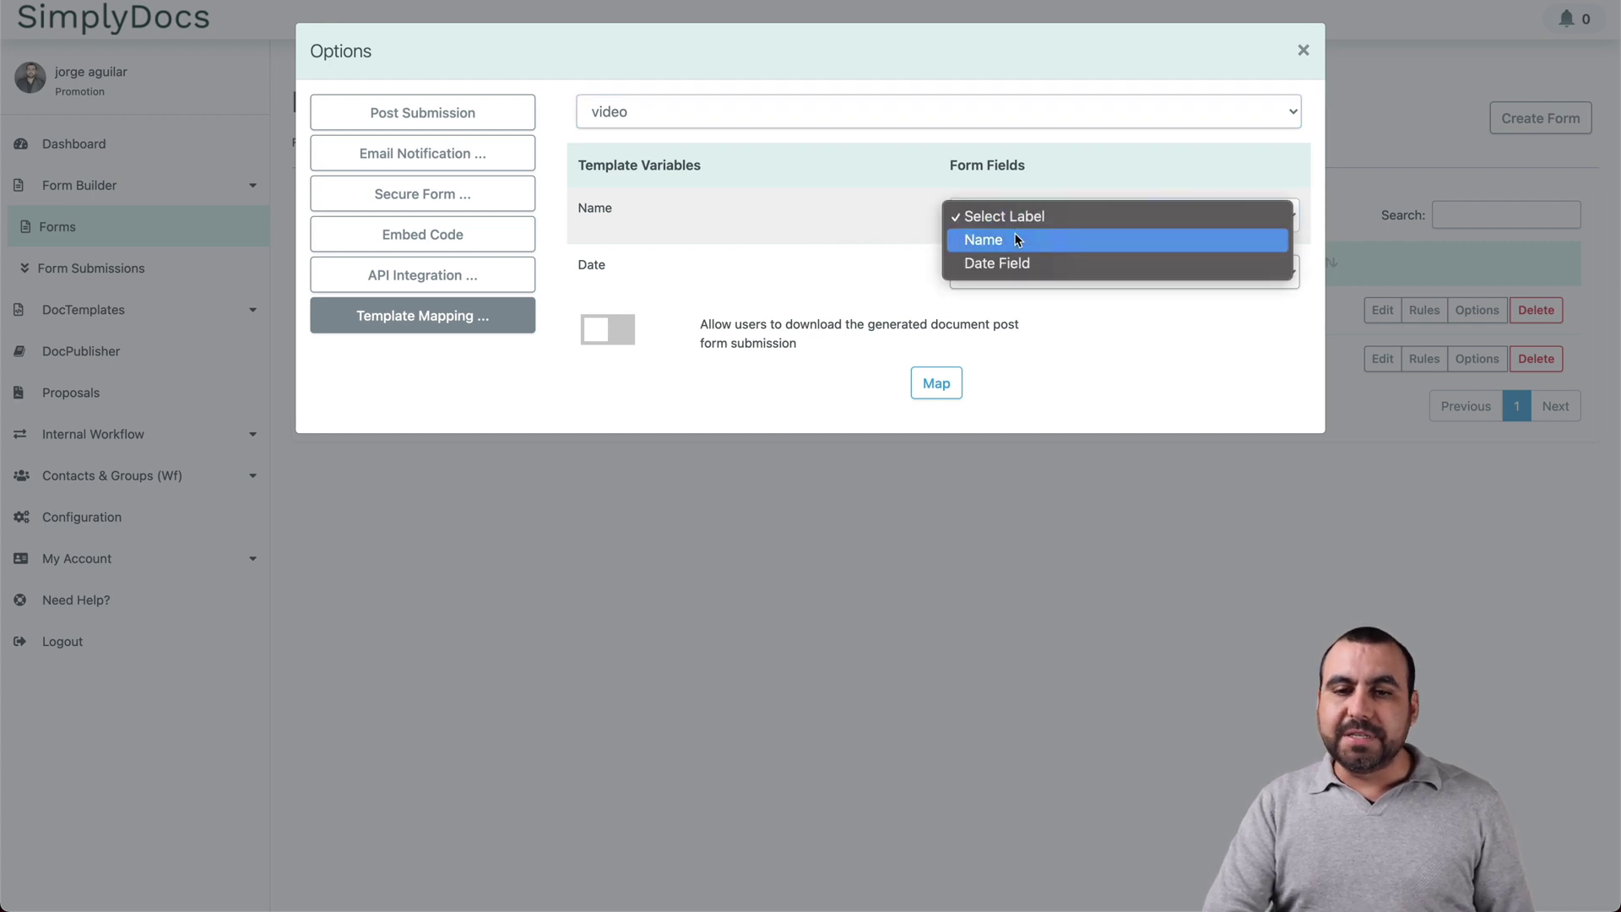
{"action": "left_click", "coordinate": [1014, 240]}
{"action": "left_click", "coordinate": [1030, 270]}
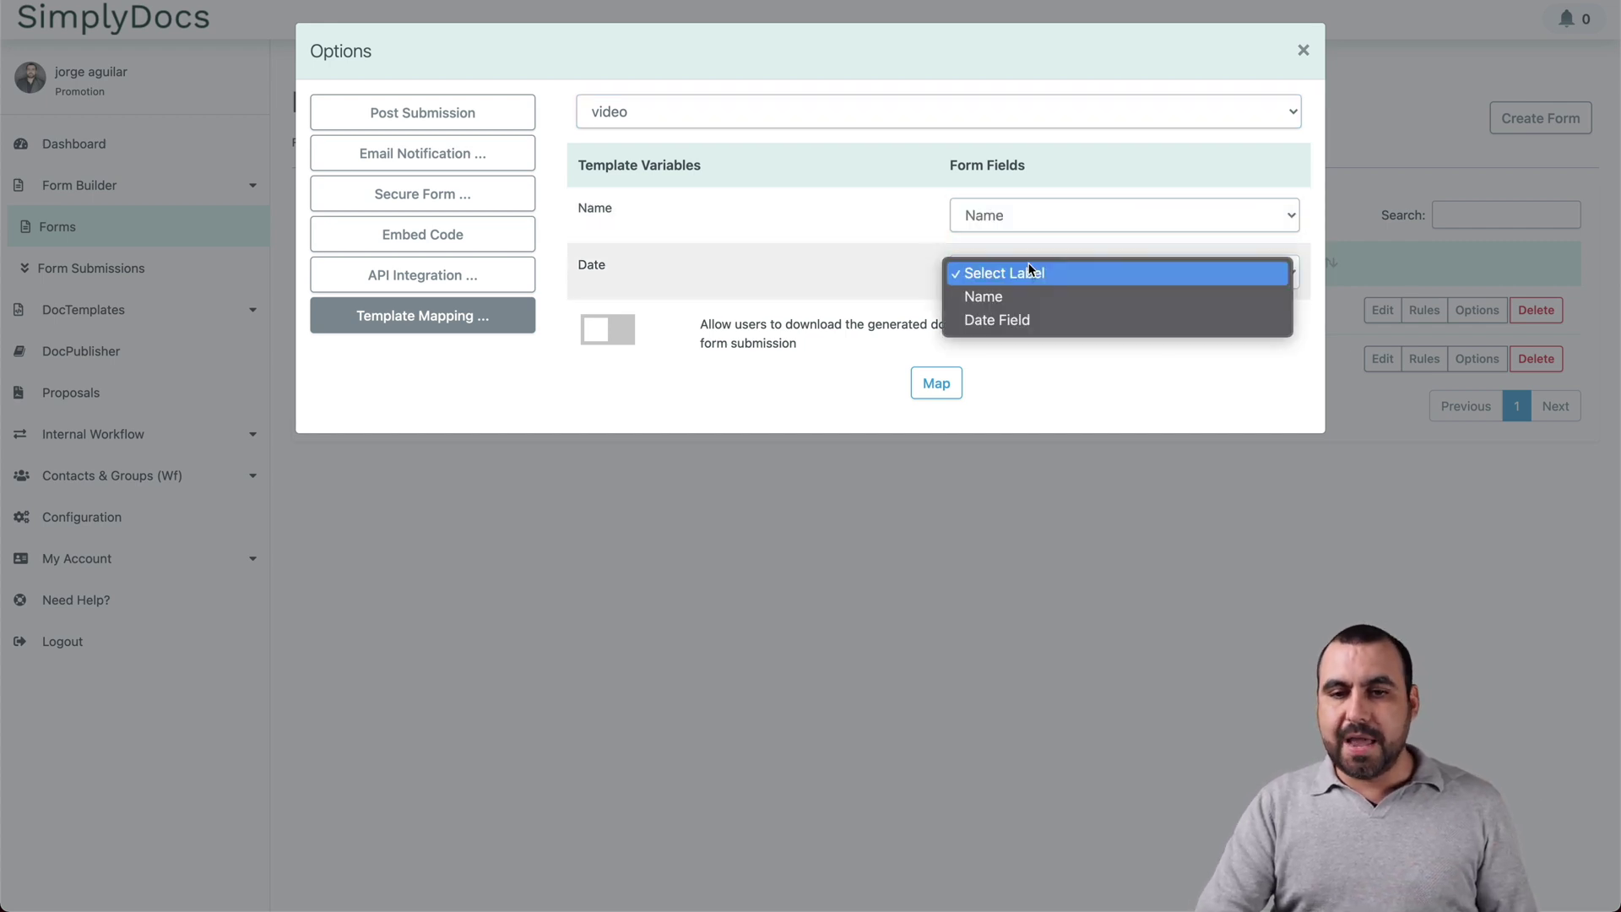
{"action": "left_click", "coordinate": [1030, 320]}
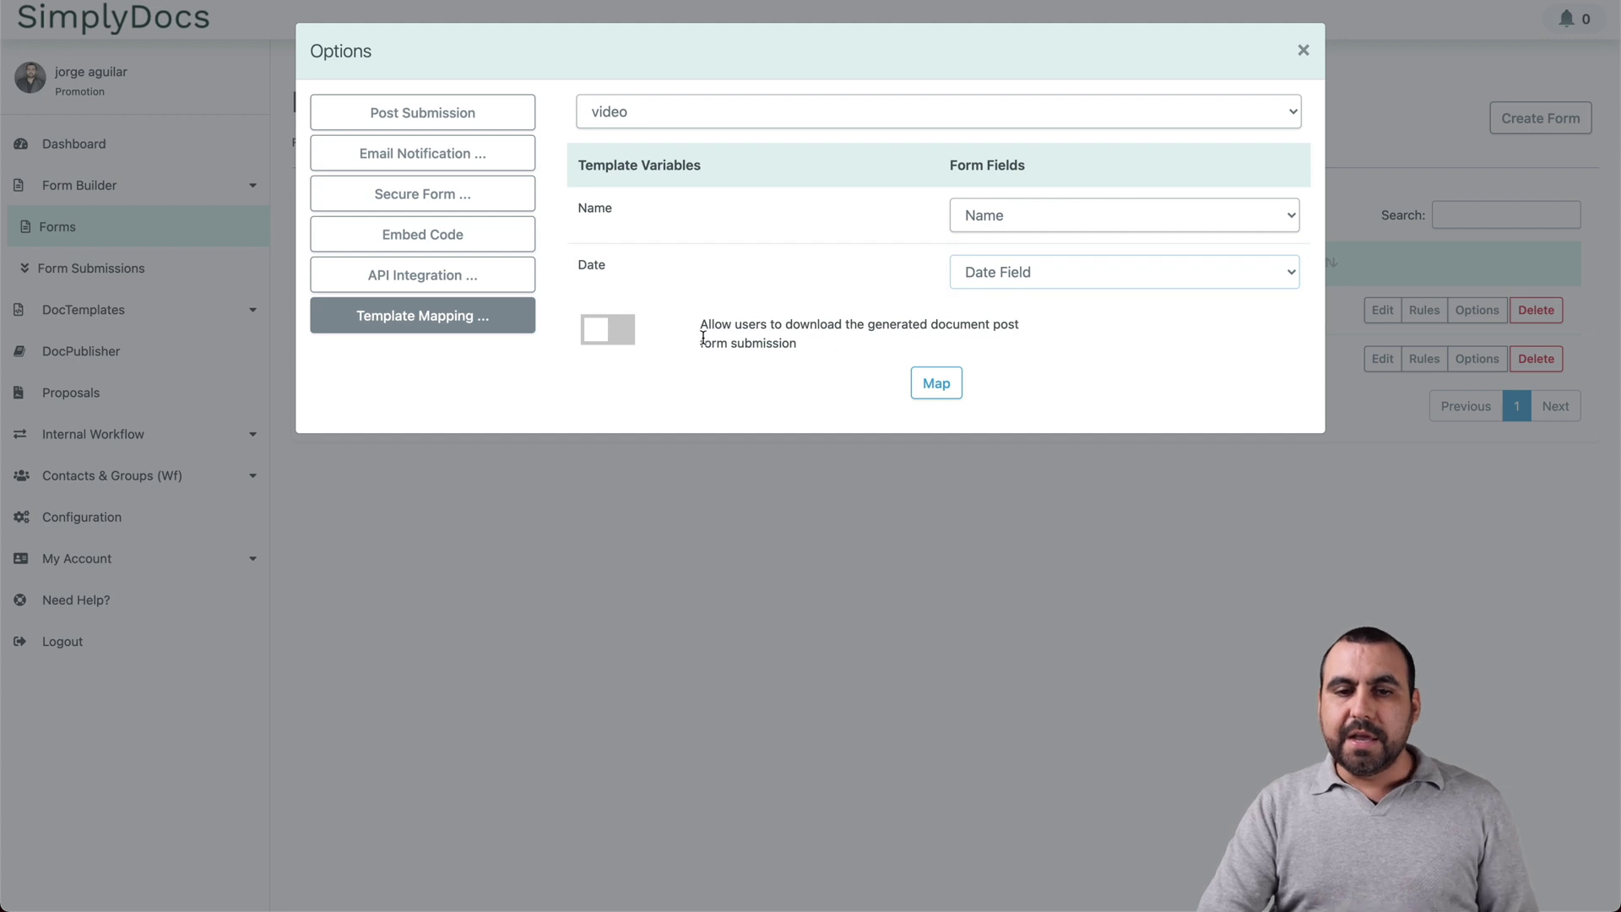
Step: Allow document download as PDF, save the mapping, and close the form options
{"action": "left_click_drag", "start_coordinate": [700, 325], "coordinate": [1017, 347]}
{"action": "left_click", "coordinate": [1018, 349]}
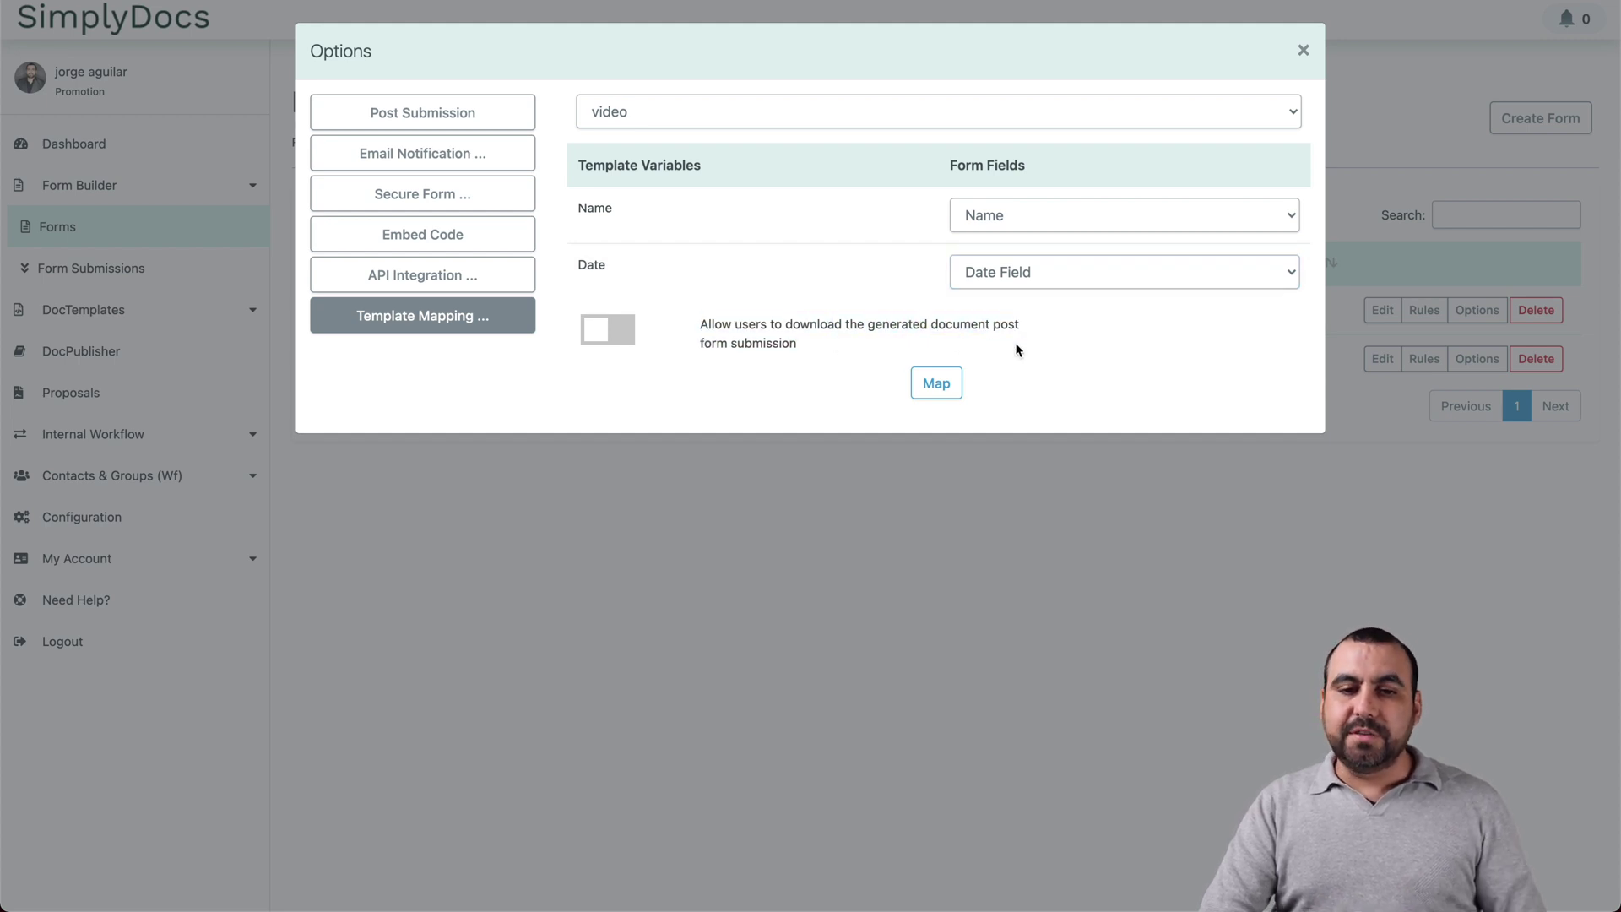
{"action": "left_click", "coordinate": [605, 329]}
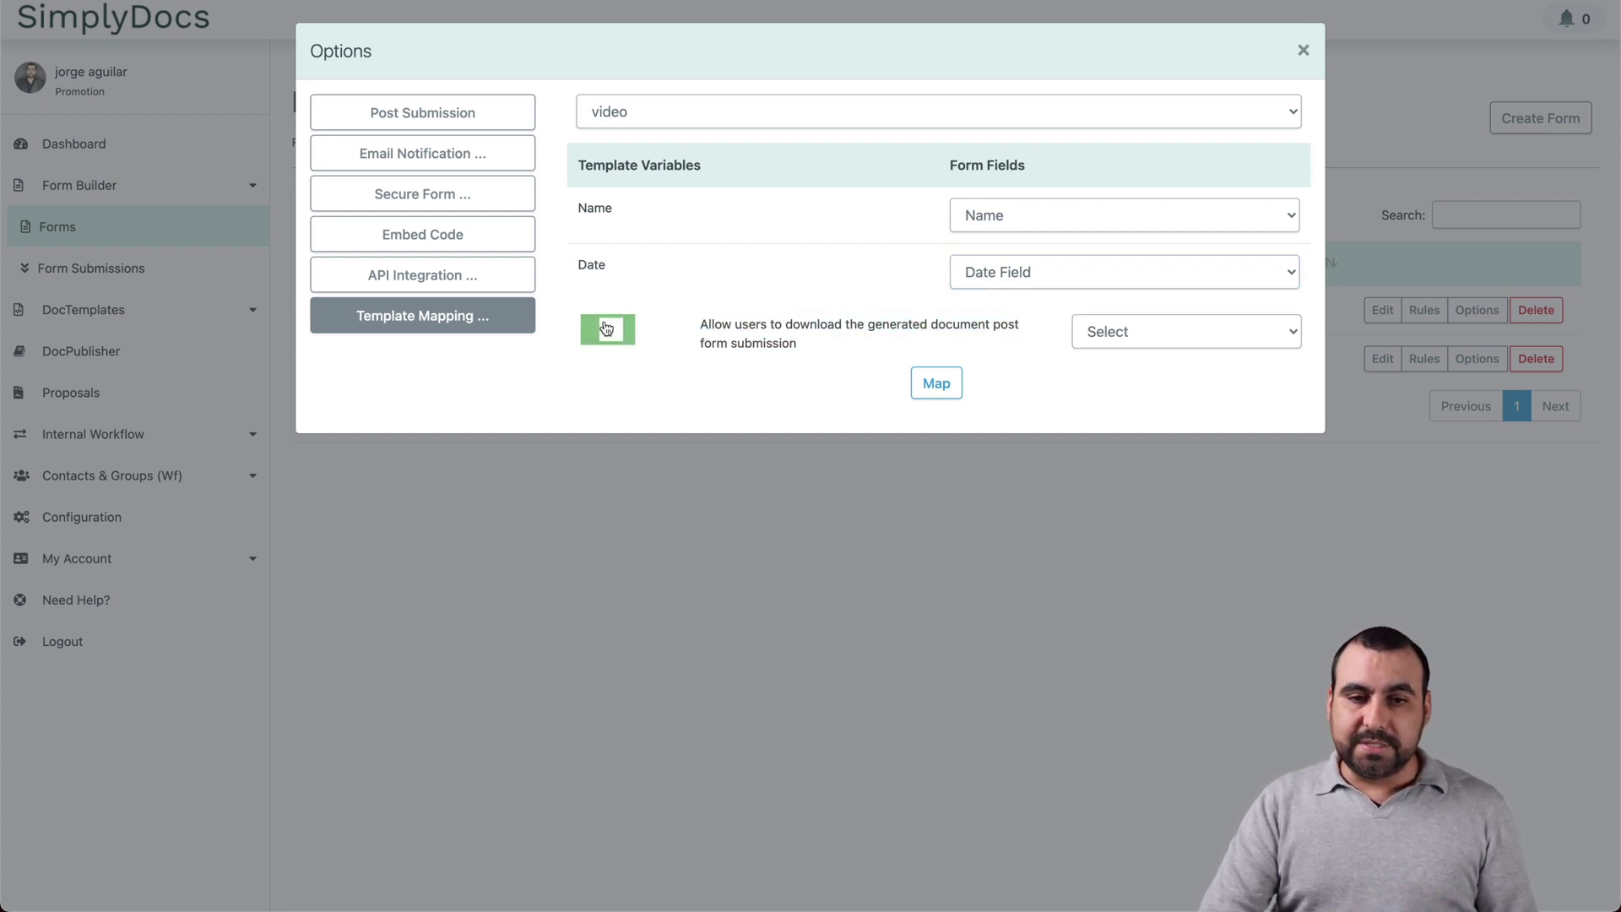
{"action": "left_click", "coordinate": [1143, 337]}
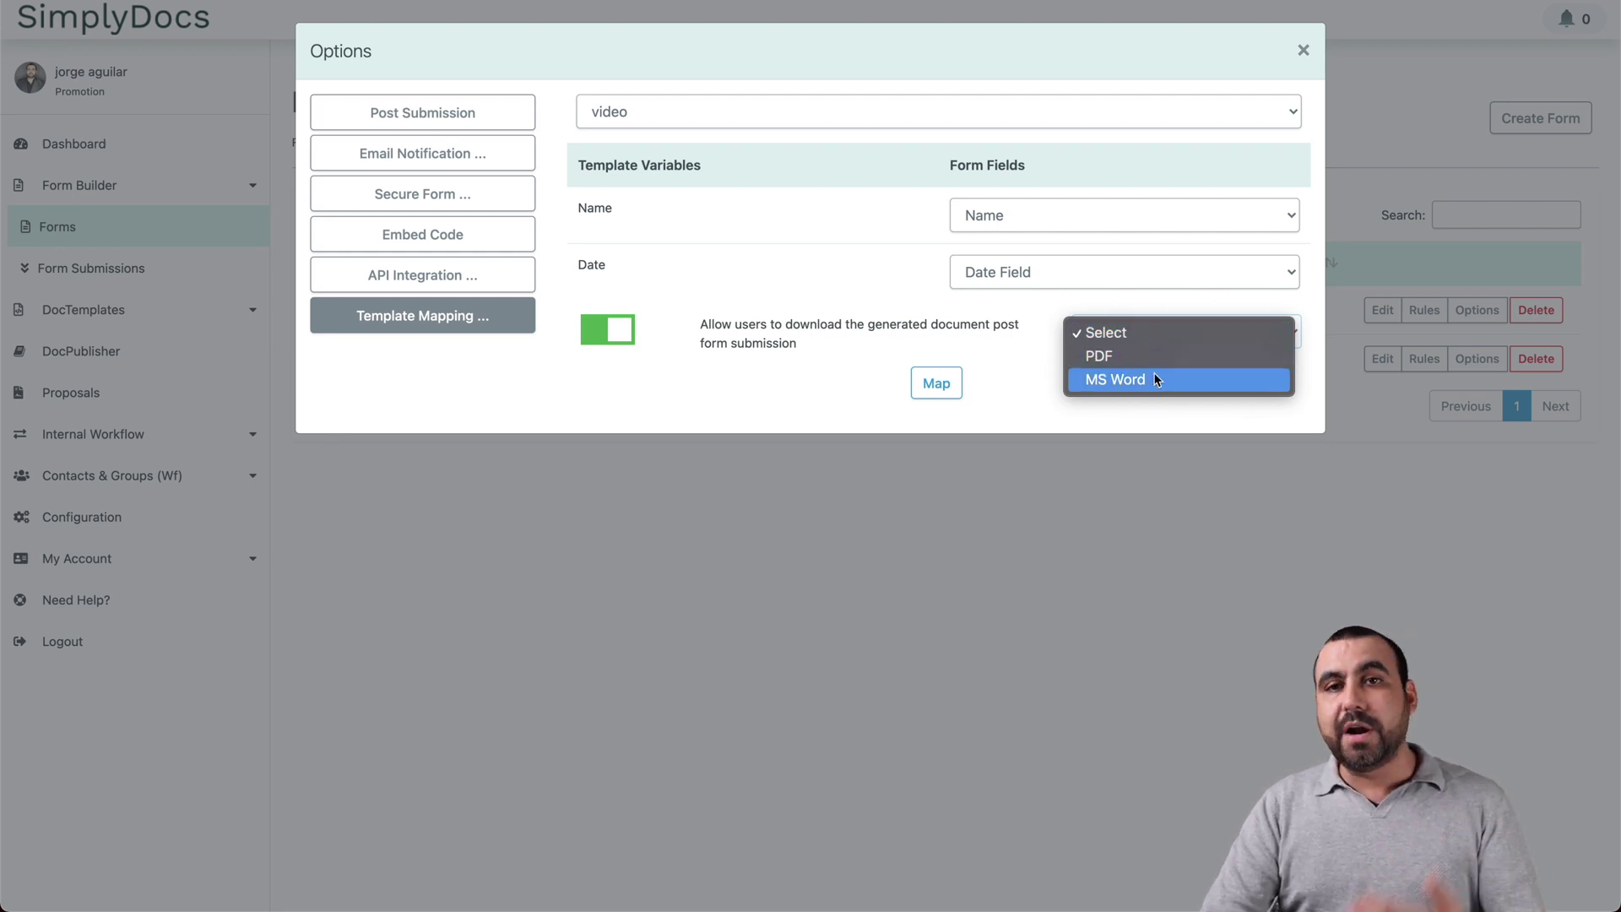
{"action": "left_click", "coordinate": [1140, 356]}
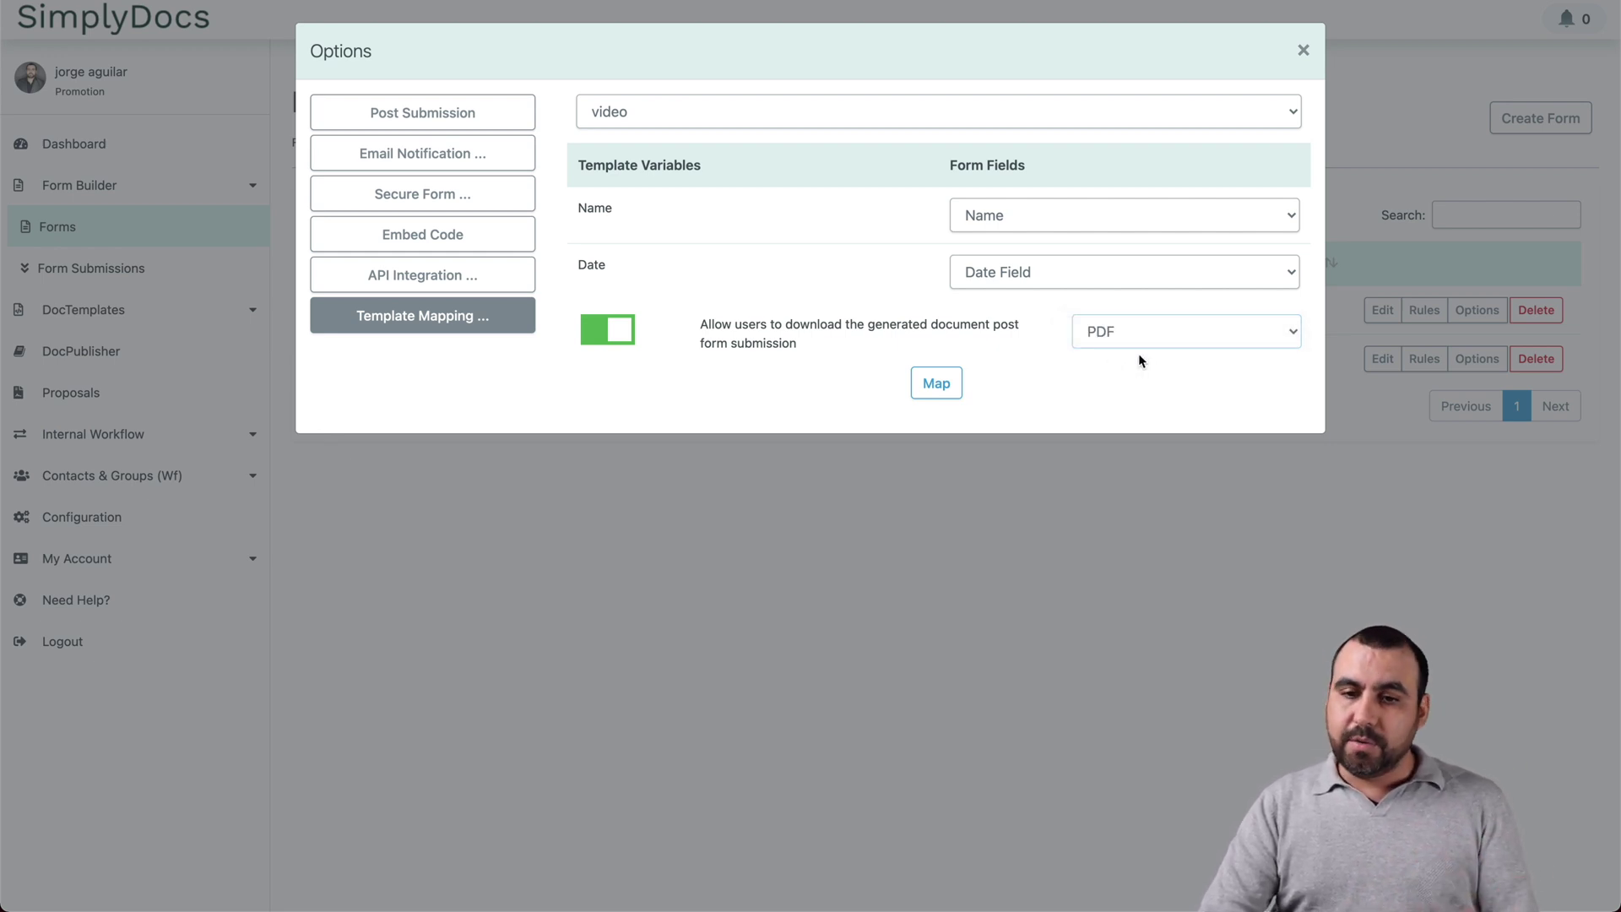
{"action": "left_click", "coordinate": [937, 384]}
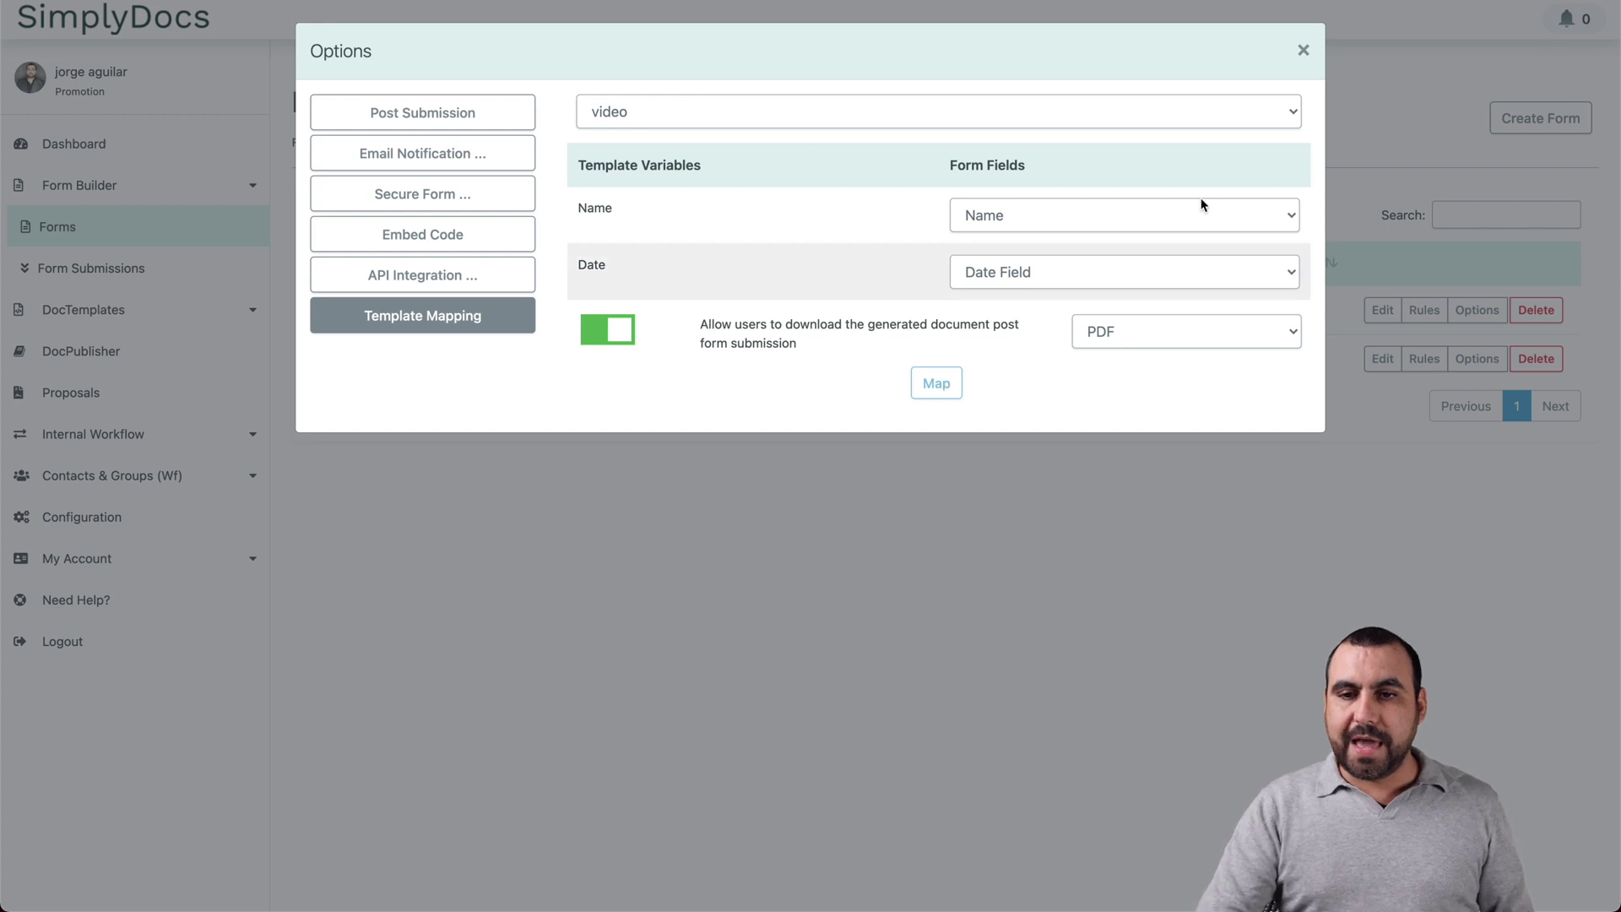
{"action": "left_click", "coordinate": [1303, 52]}
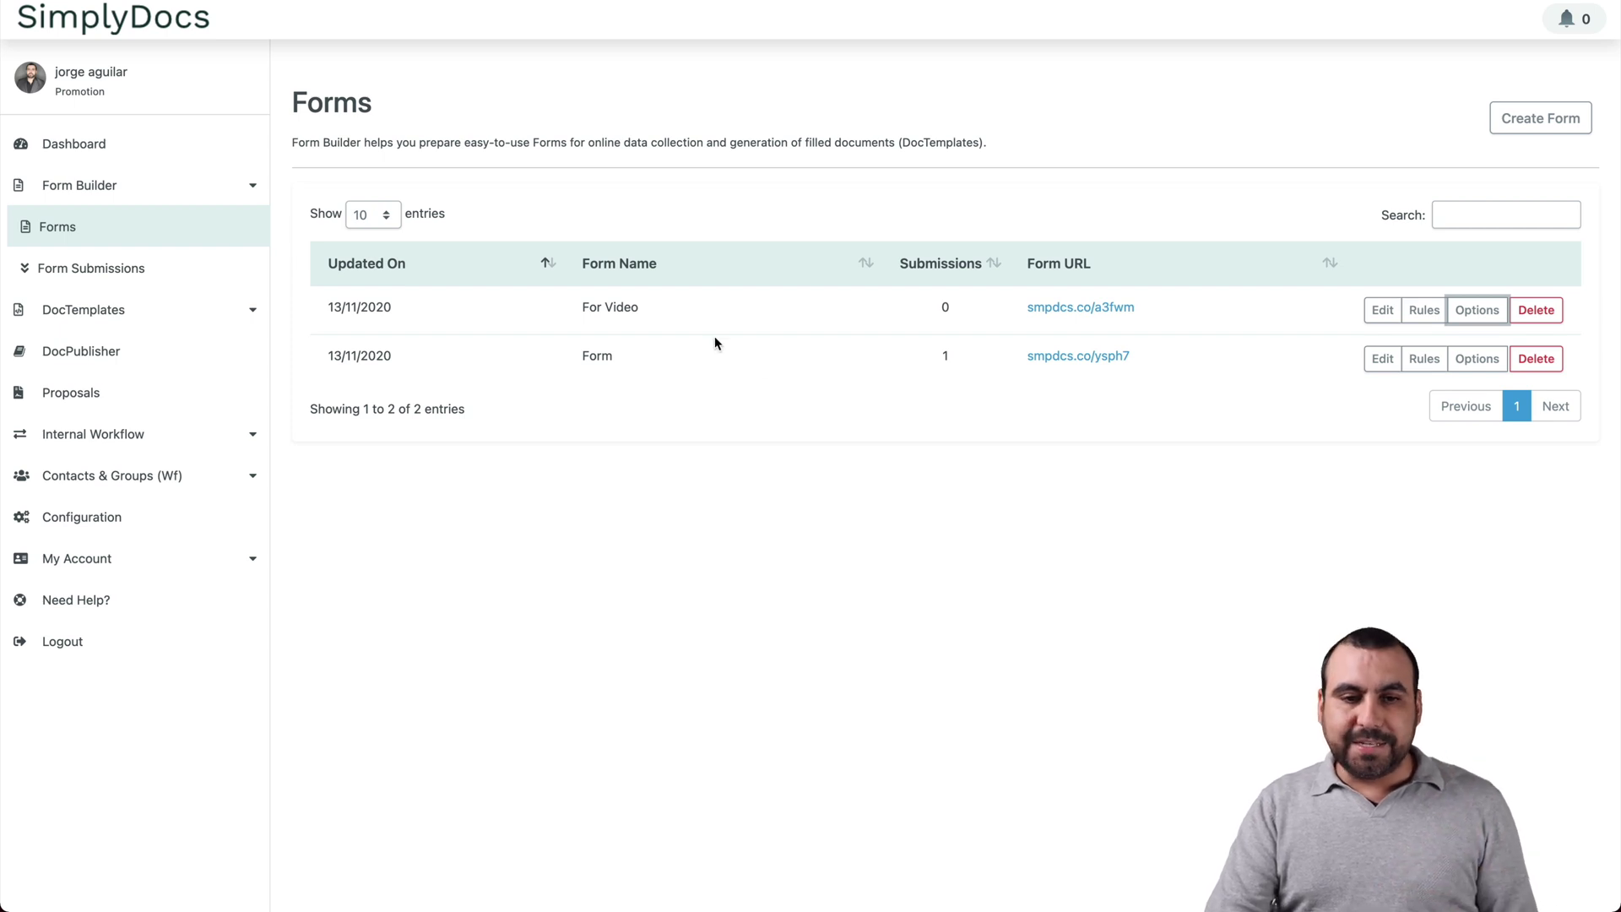
Step: Open the For Video form link smpdcs.co/a3fwm in an incognito window
{"action": "right_click", "coordinate": [1075, 308]}
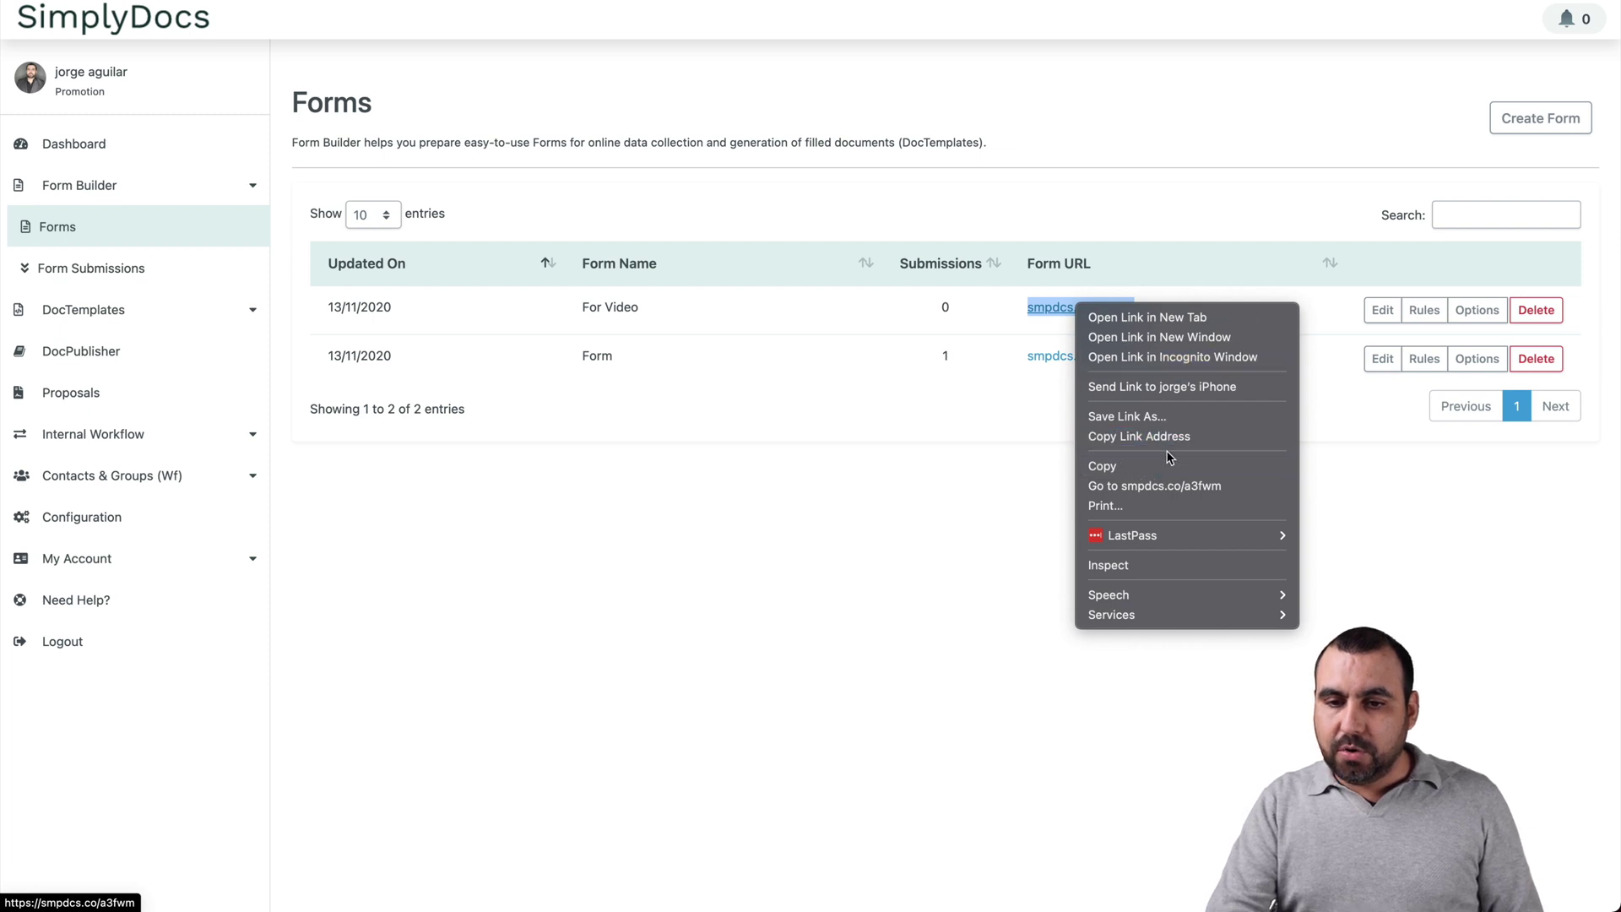
{"action": "left_click", "coordinate": [1232, 361]}
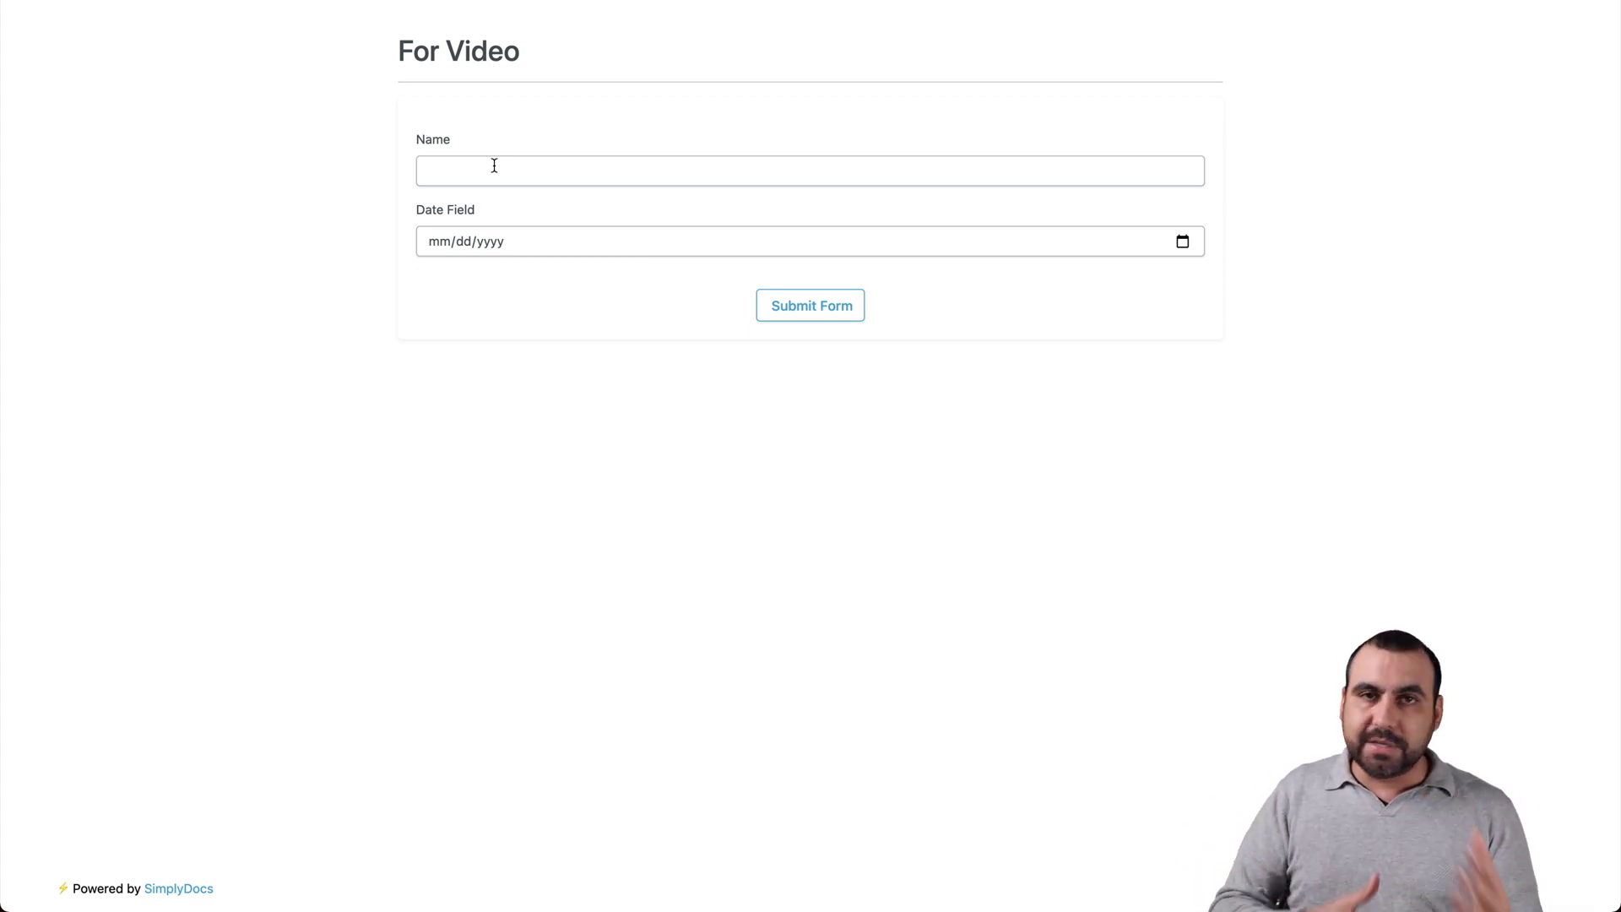
Step: Fill the For Video form with a name and the date 20 November 2020, then submit and confirm
{"action": "left_click", "coordinate": [498, 167]}
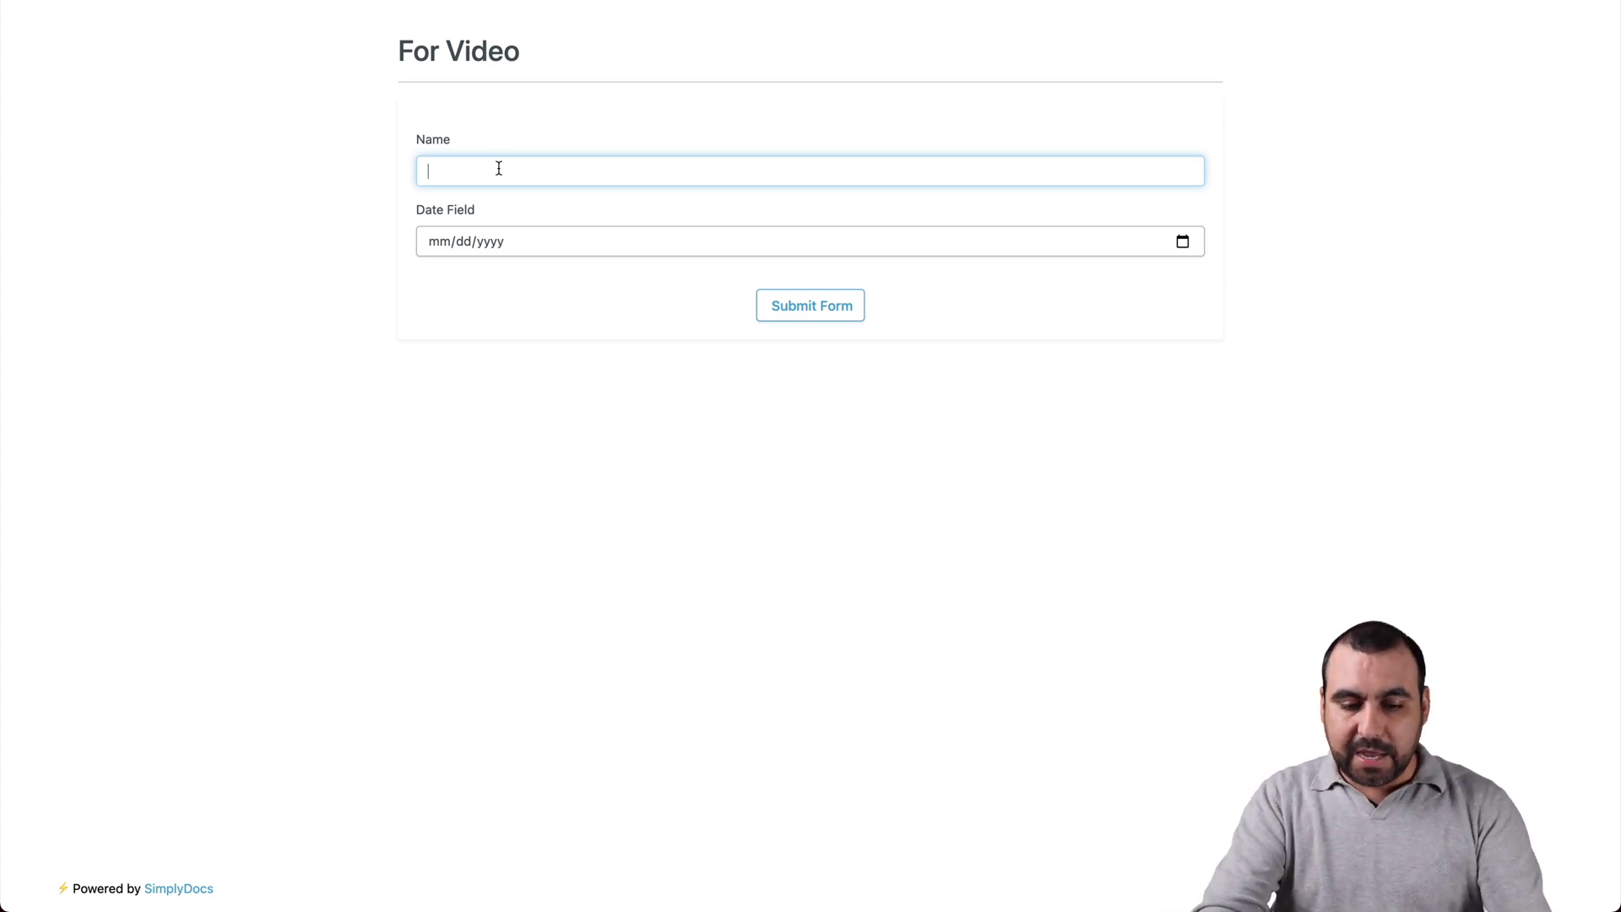
{"action": "type", "text": "John"}
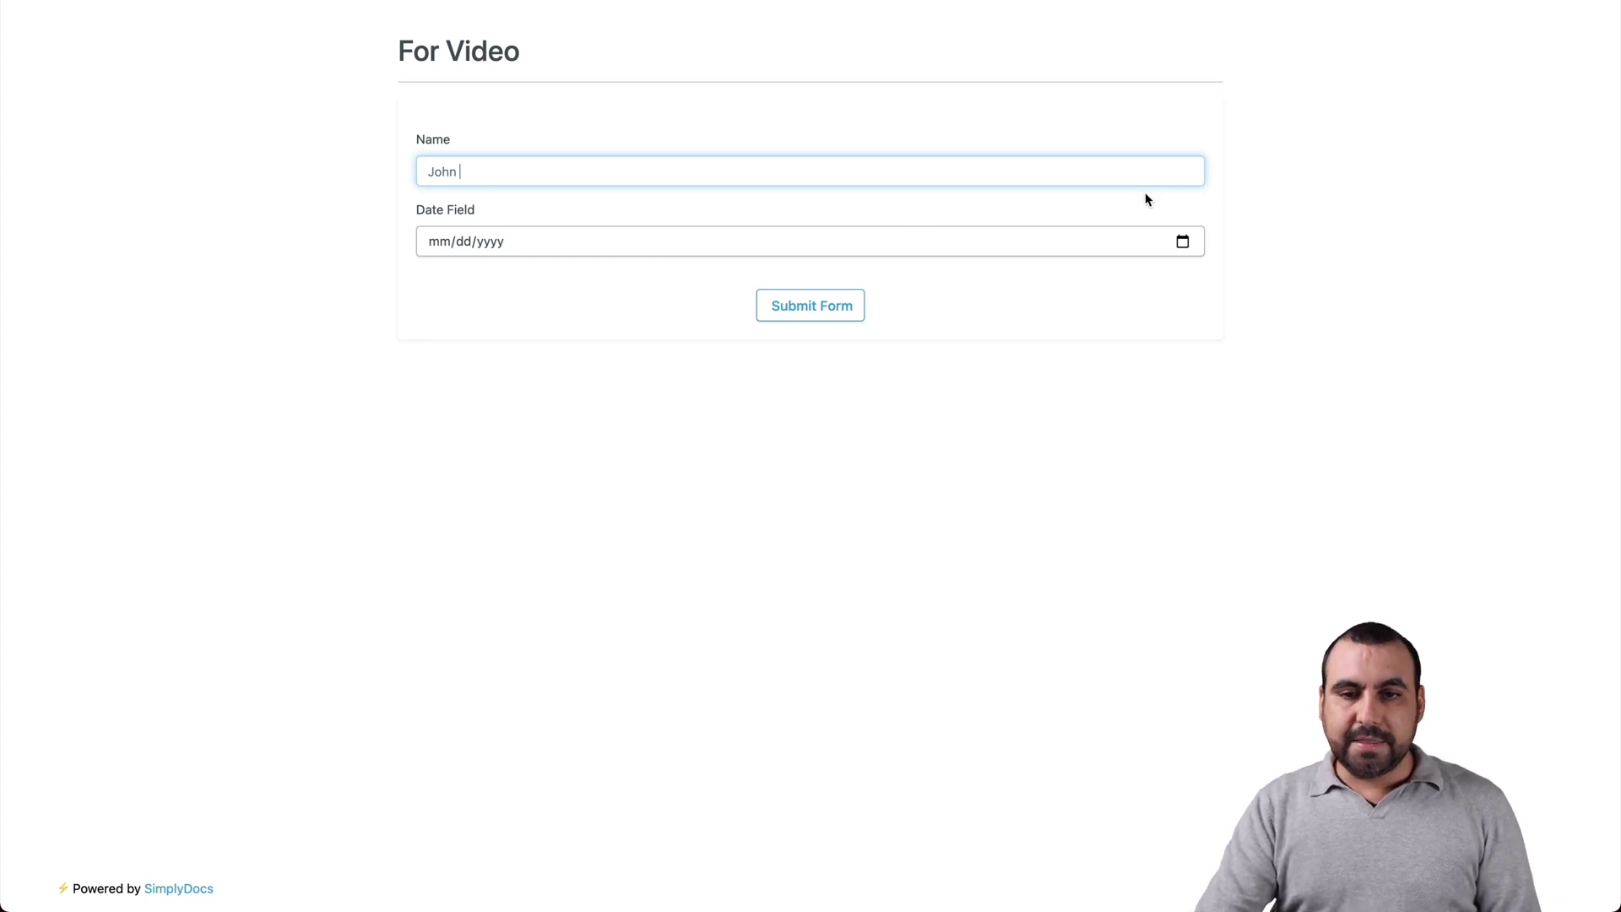
{"action": "left_click", "coordinate": [1182, 242]}
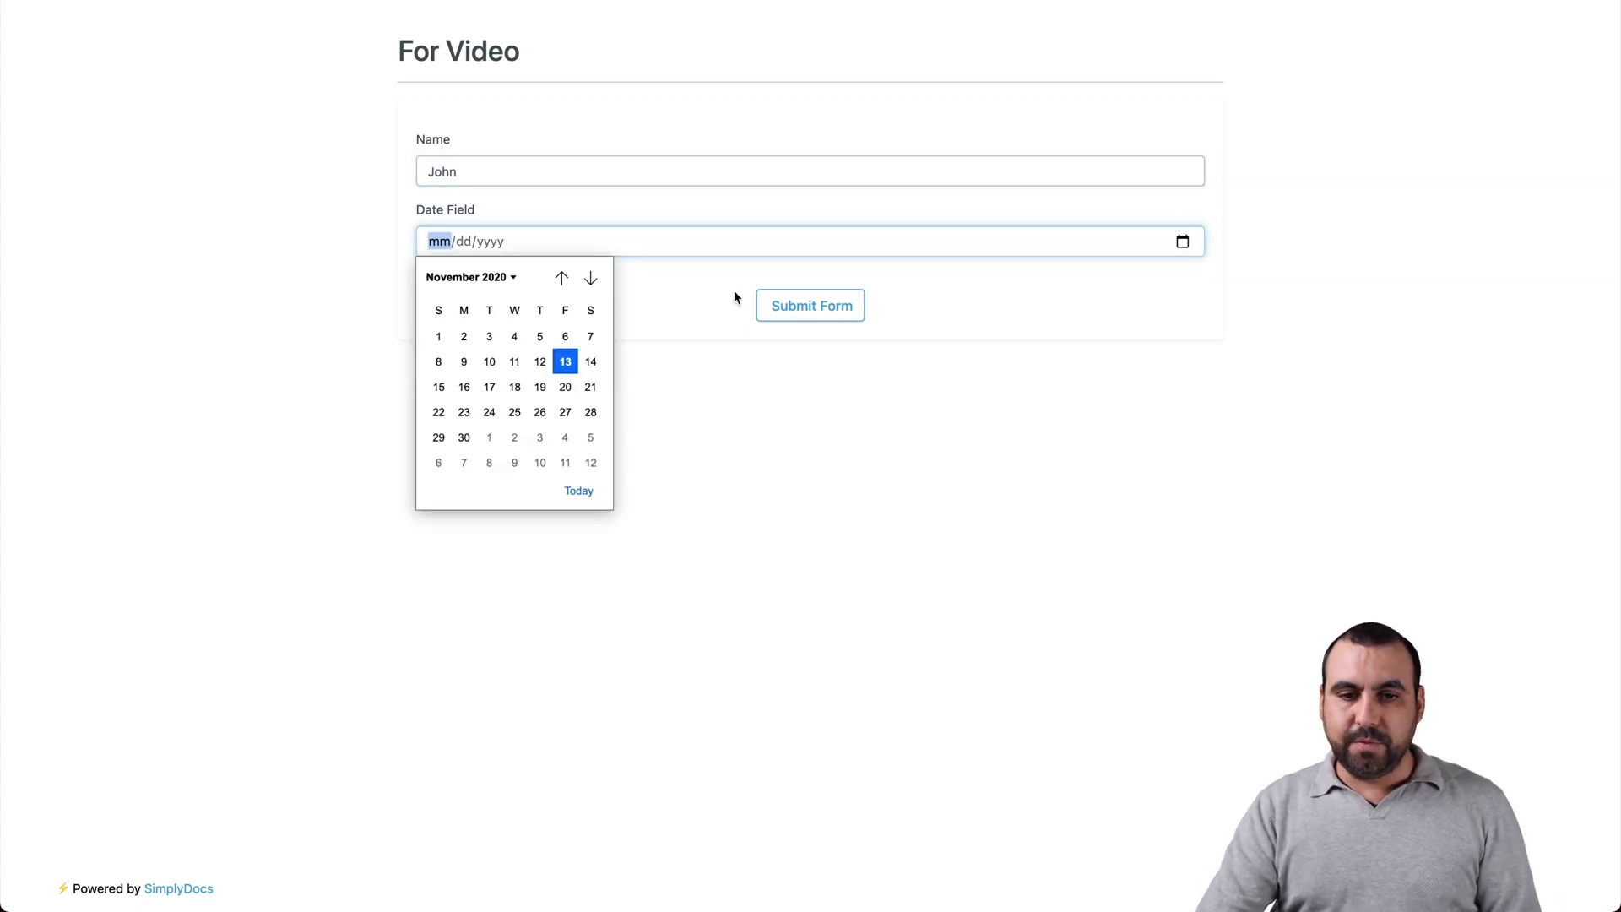
{"action": "left_click", "coordinate": [564, 388]}
{"action": "left_click", "coordinate": [800, 317]}
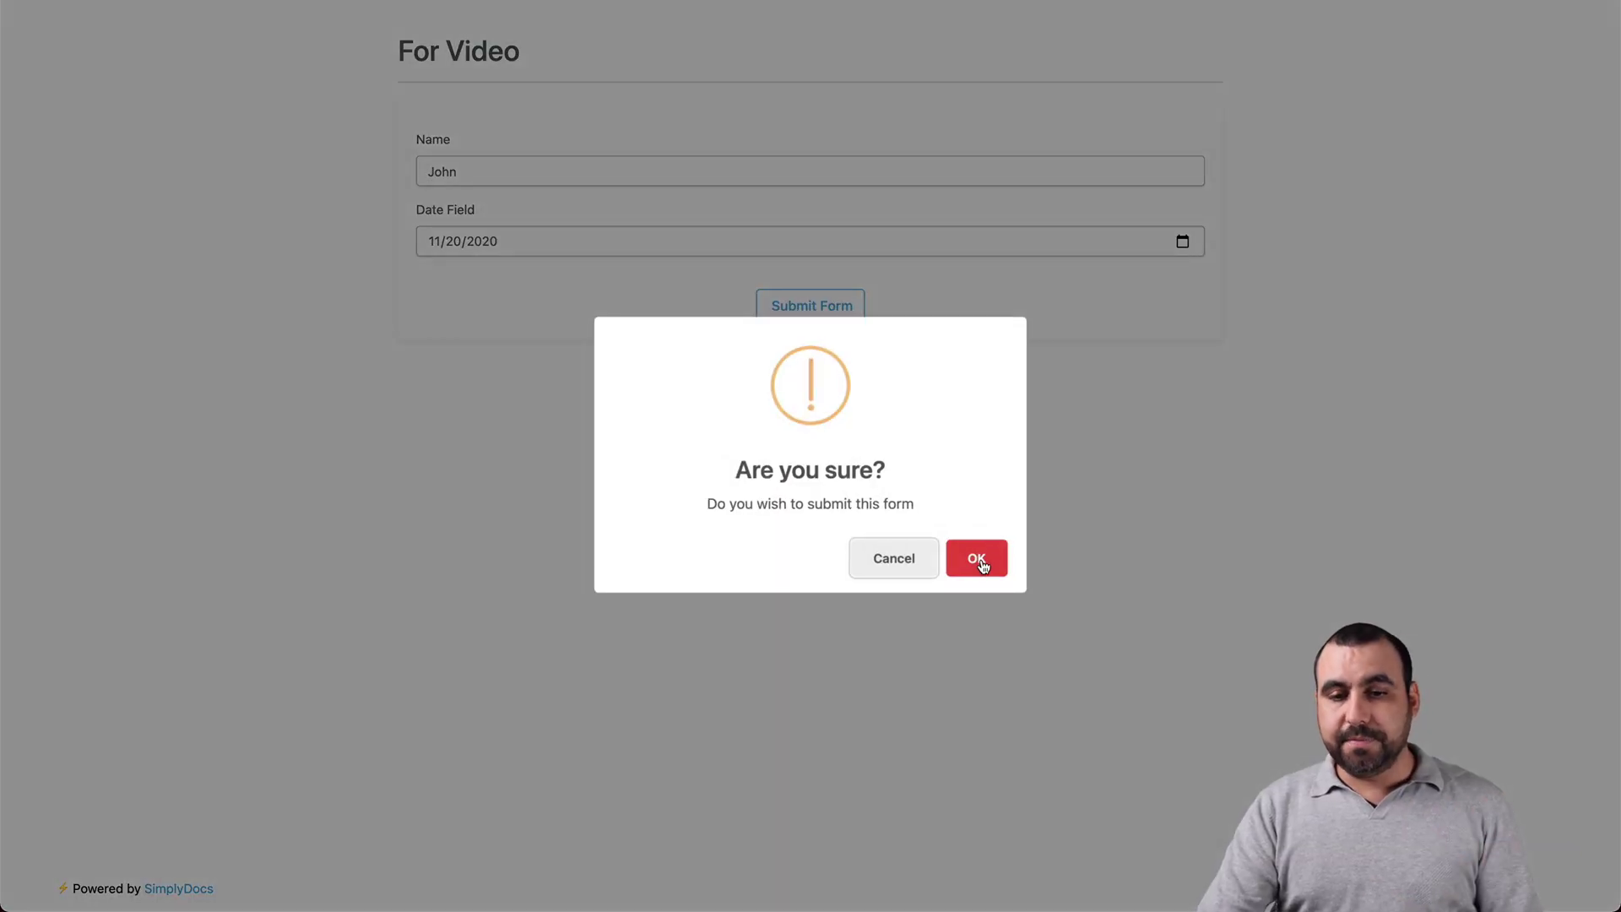
{"action": "left_click", "coordinate": [978, 560]}
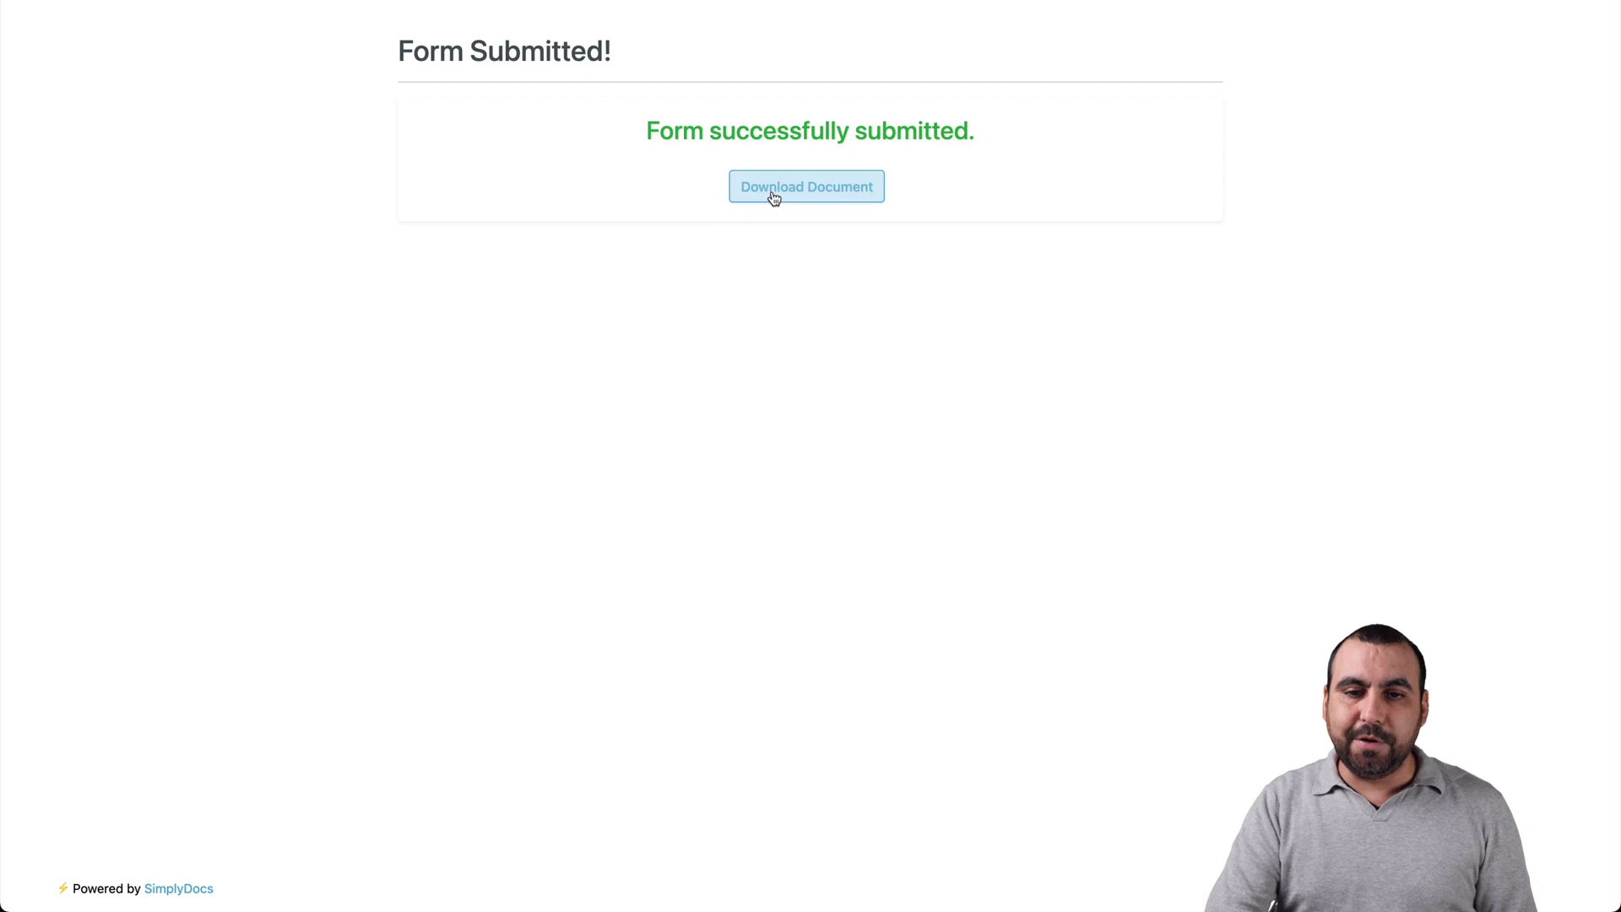
{"action": "left_click", "coordinate": [832, 187]}
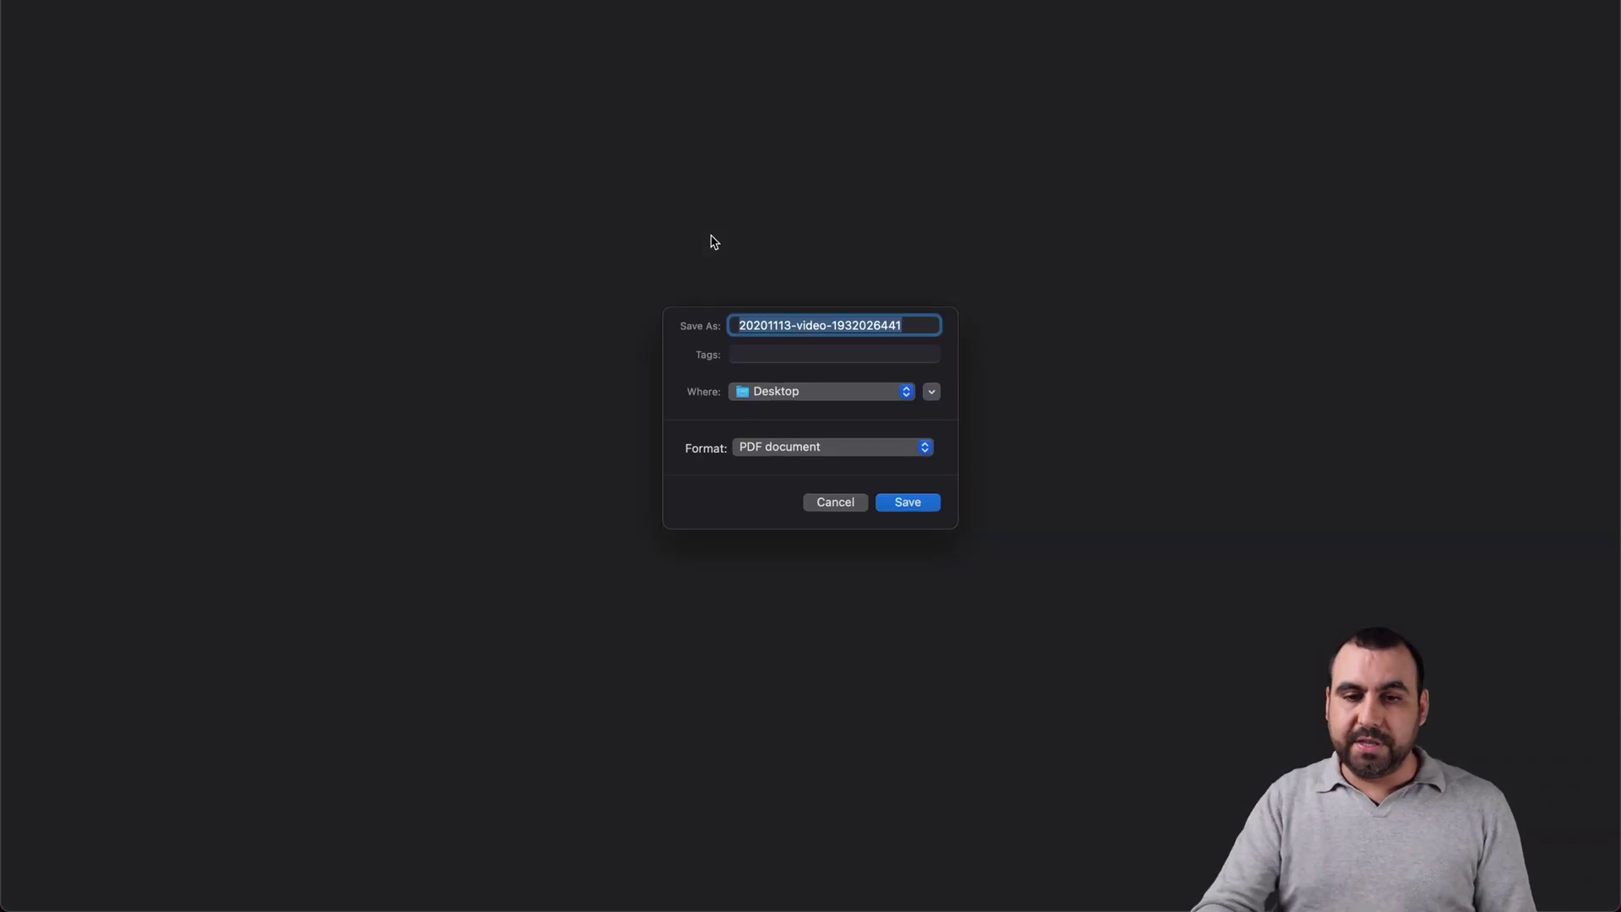
{"action": "left_click", "coordinate": [921, 506]}
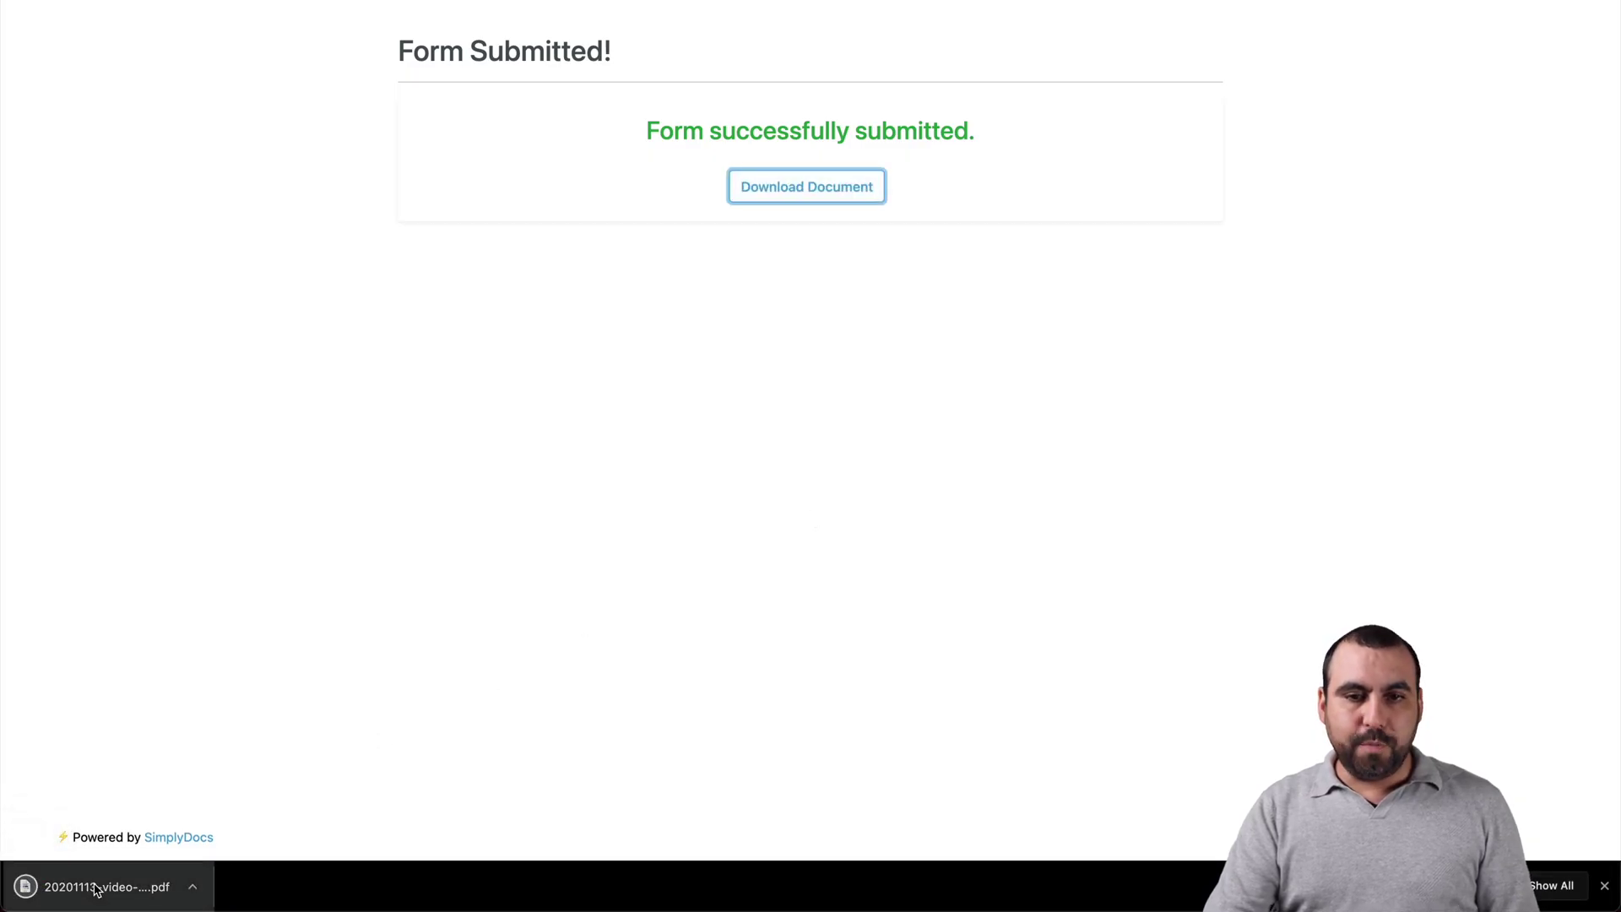
{"action": "left_click", "coordinate": [97, 889]}
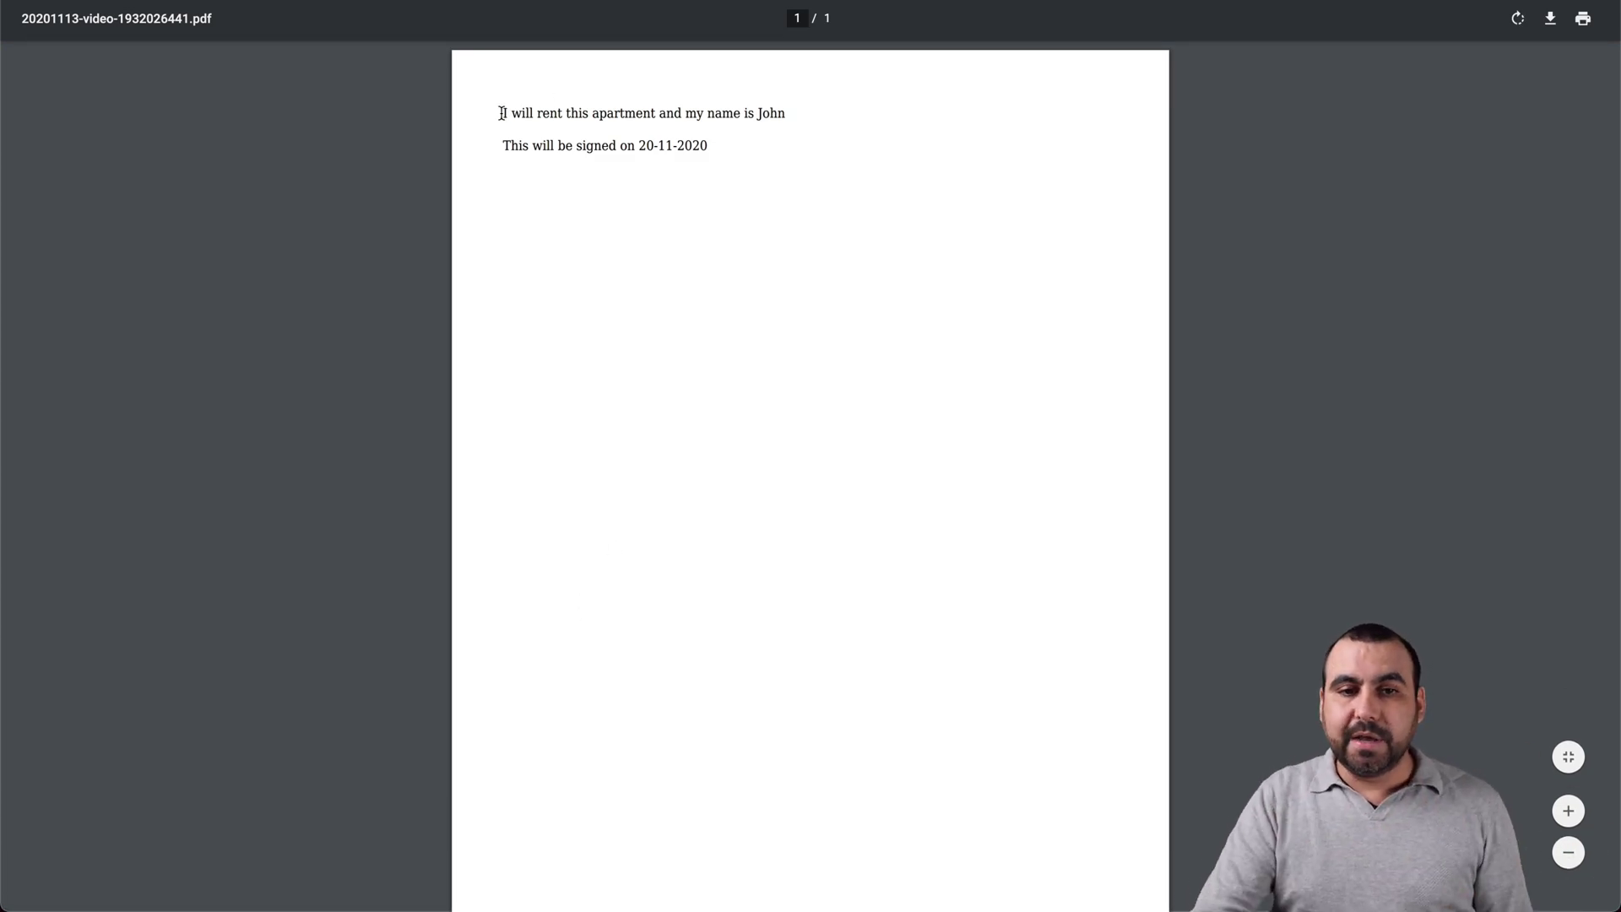
Step: Highlight the filled-in name and the date 20-11-2020 in the rental PDF, then close it
{"action": "left_click_drag", "start_coordinate": [501, 112], "coordinate": [778, 114]}
{"action": "double_click", "coordinate": [778, 113]}
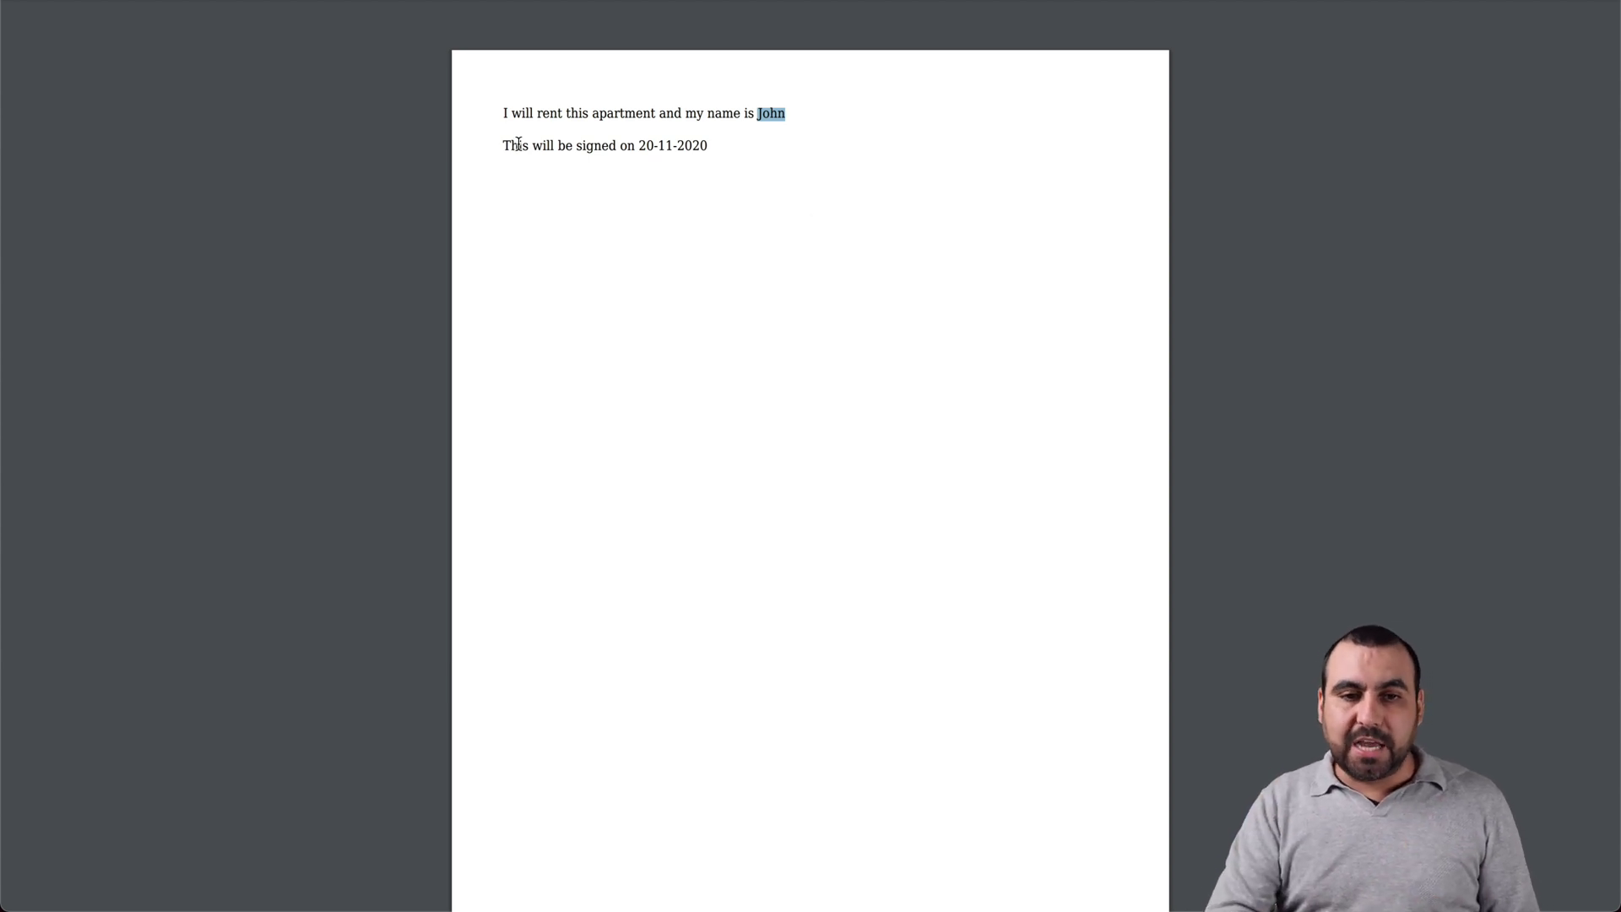
{"action": "left_click_drag", "start_coordinate": [505, 146], "coordinate": [713, 148]}
{"action": "left_click", "coordinate": [644, 152]}
{"action": "left_click", "coordinate": [715, 150]}
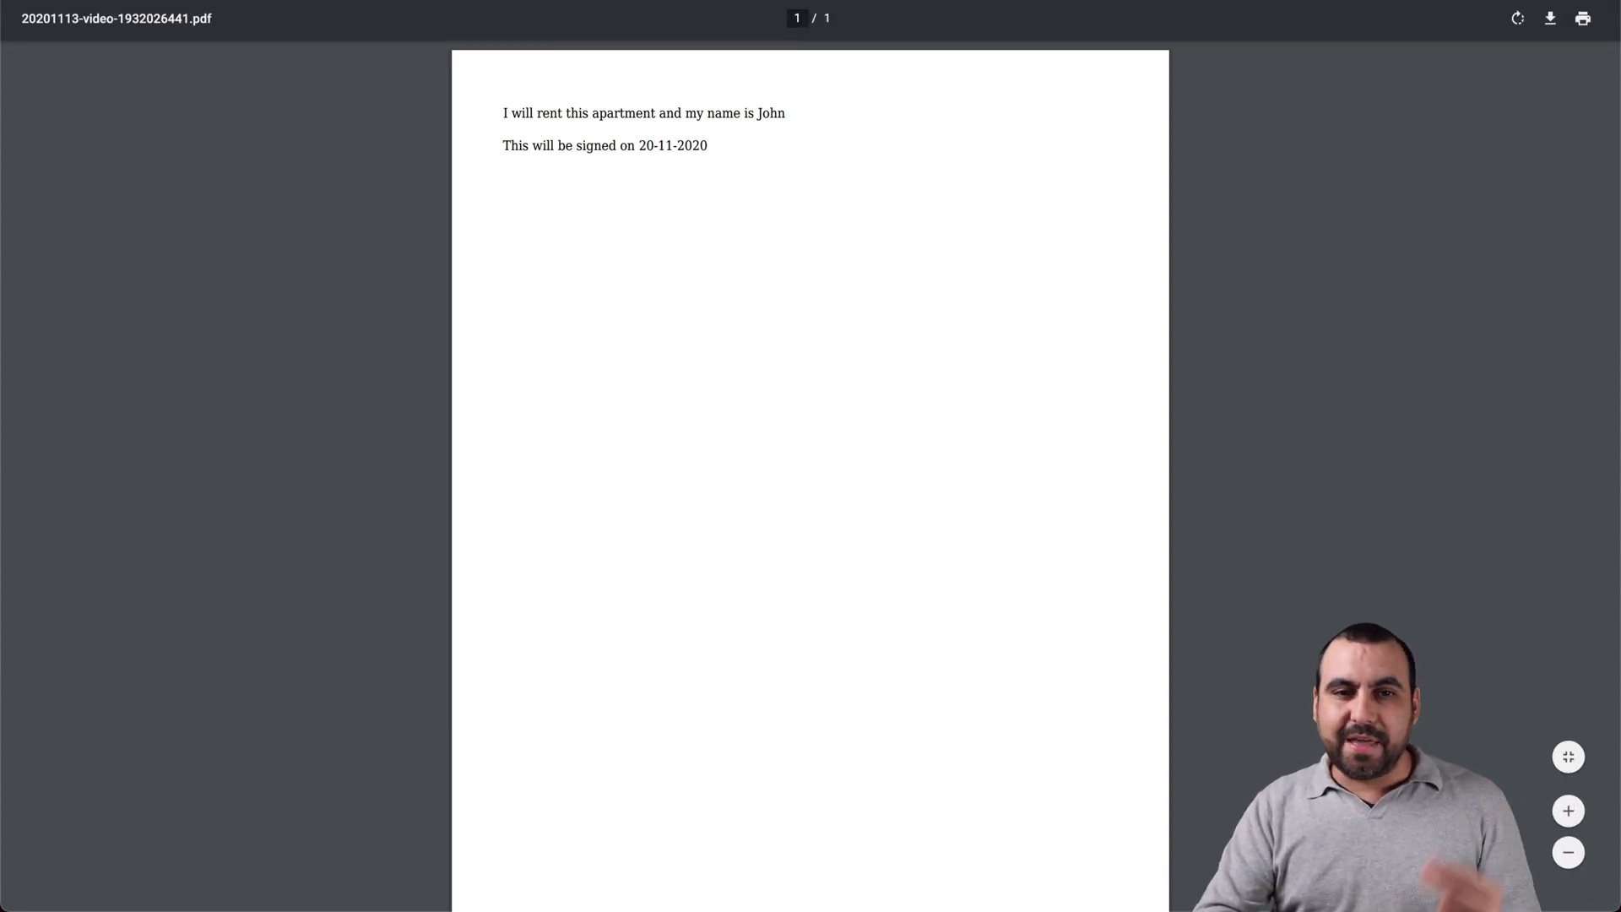
{"action": "key", "text": "super+w"}
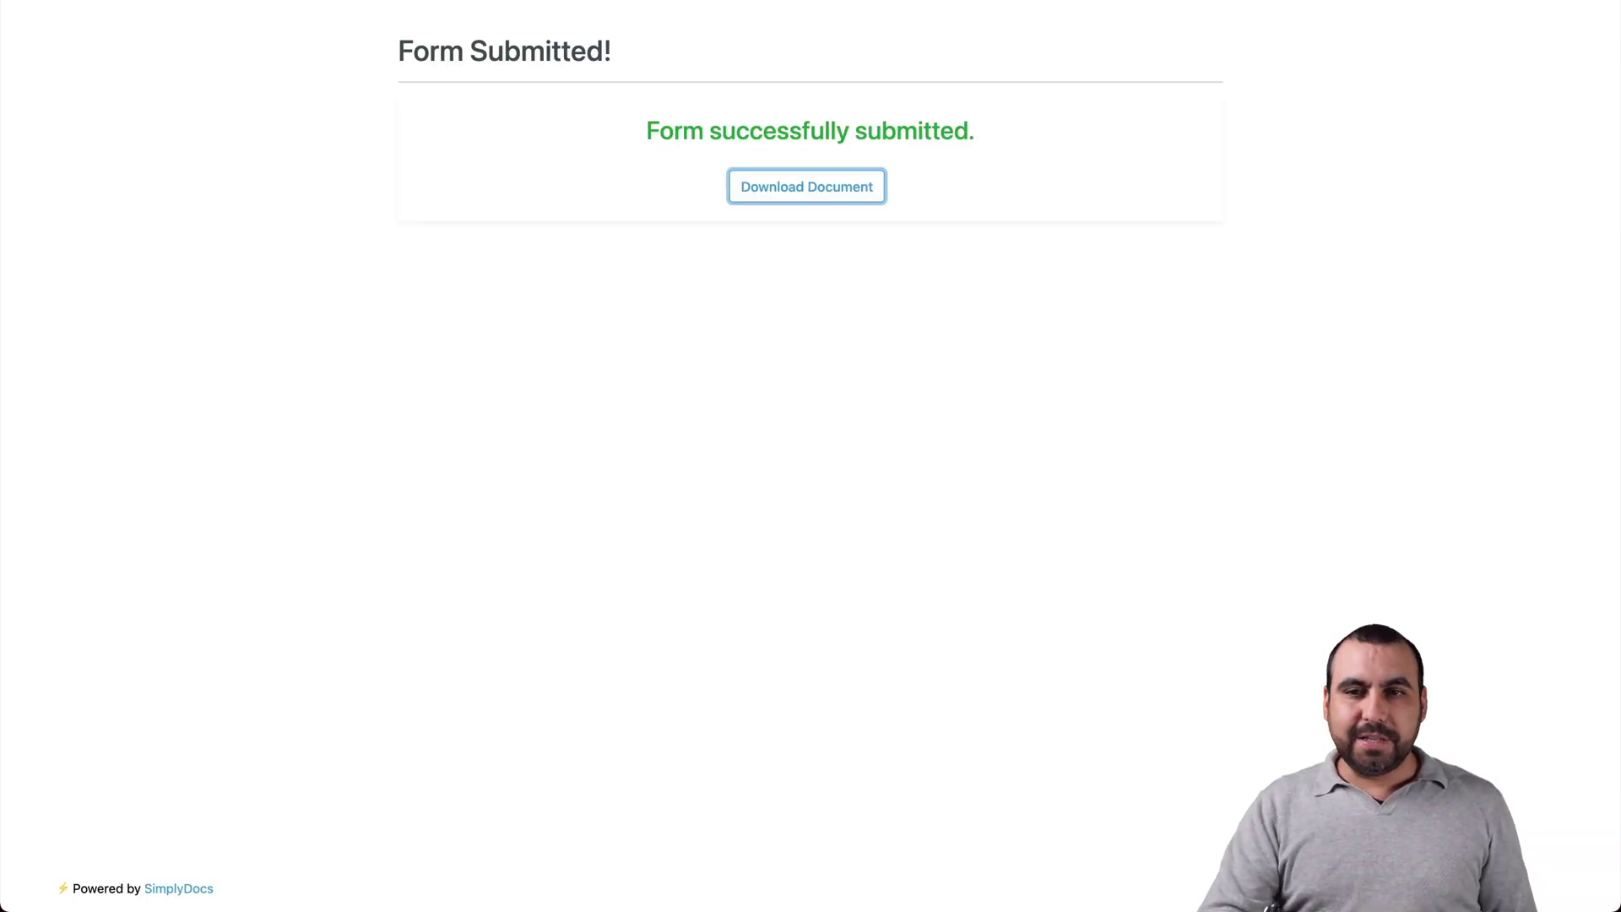
Step: Close the form tab and create a new proposal titled 'test2' from the Proposals page
{"action": "key", "text": "super+w"}
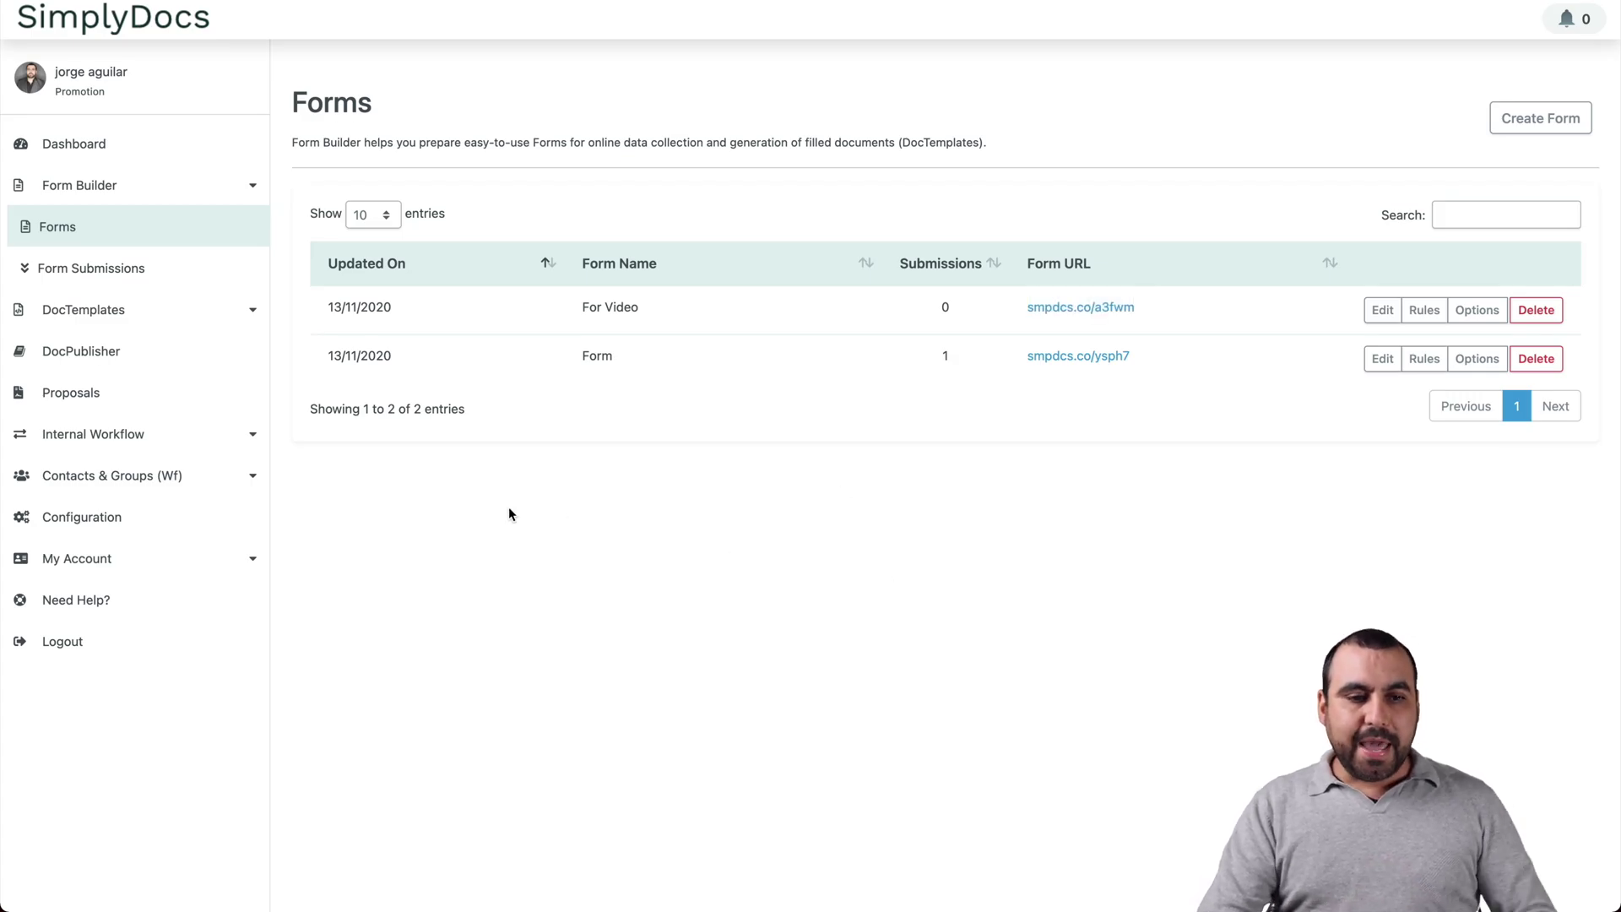
{"action": "left_click", "coordinate": [167, 399]}
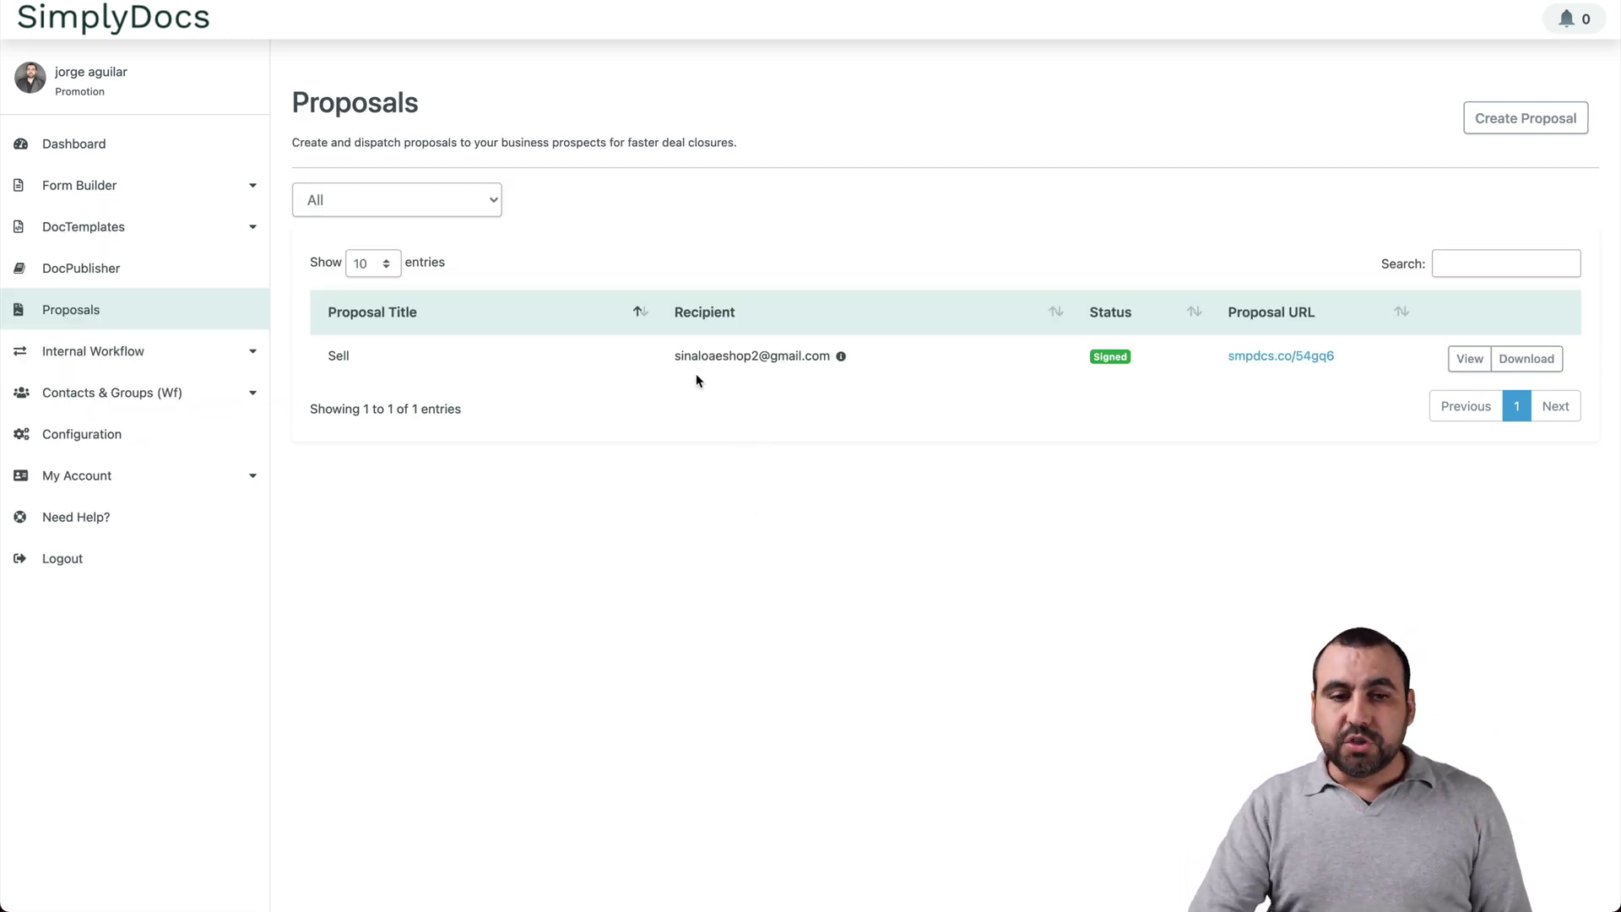
{"action": "left_click", "coordinate": [1519, 118]}
{"action": "left_click", "coordinate": [675, 148]}
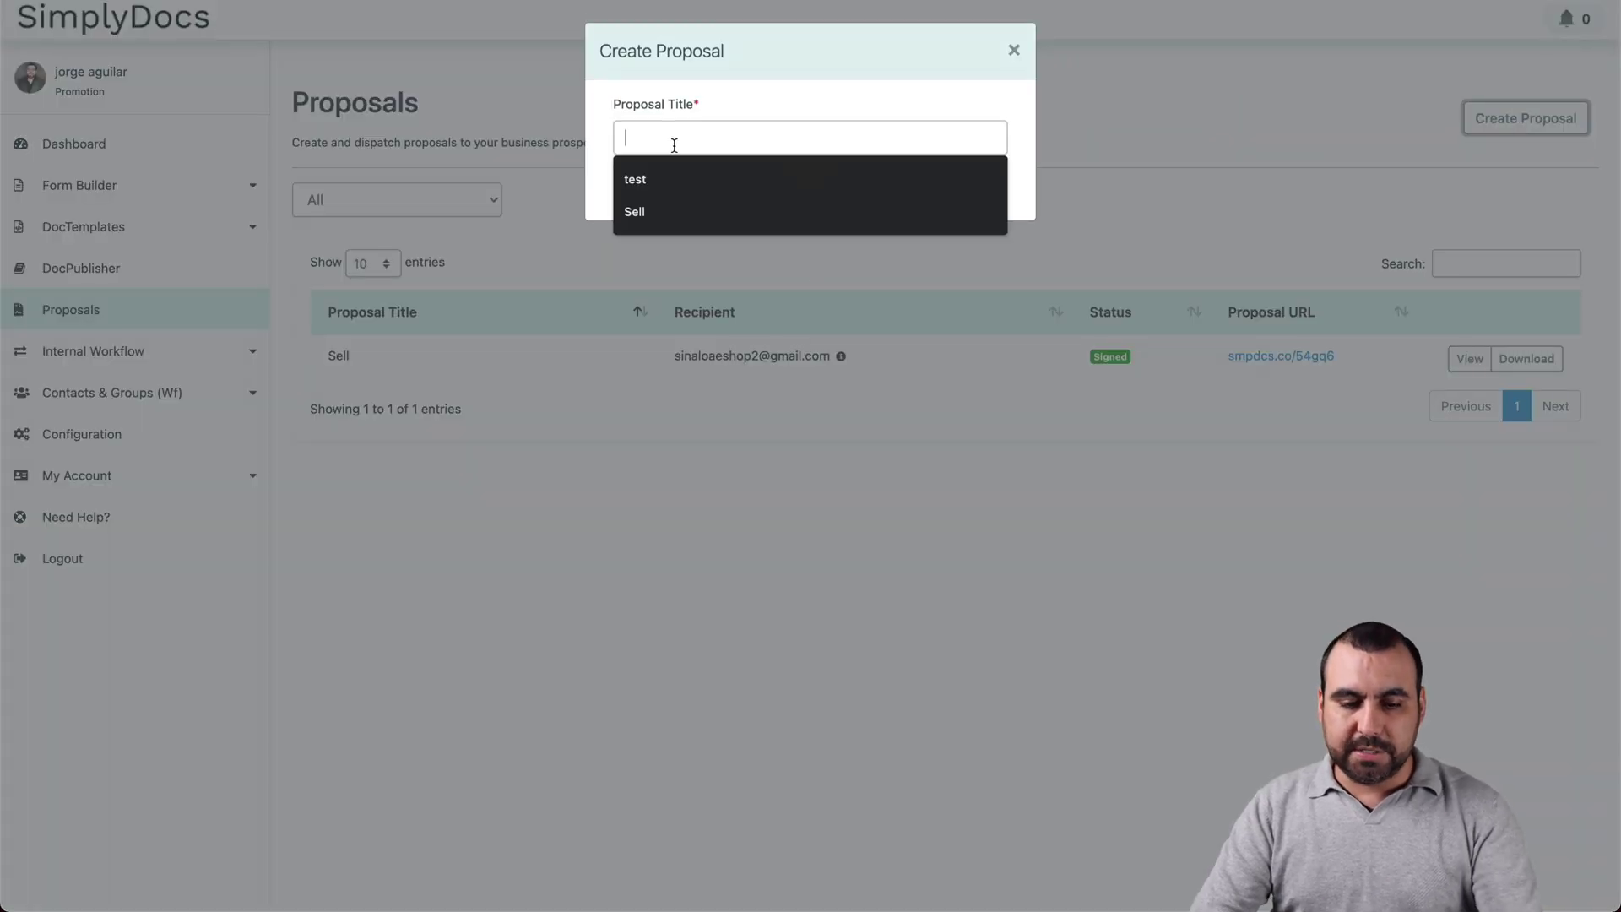
{"action": "type", "text": "test2"}
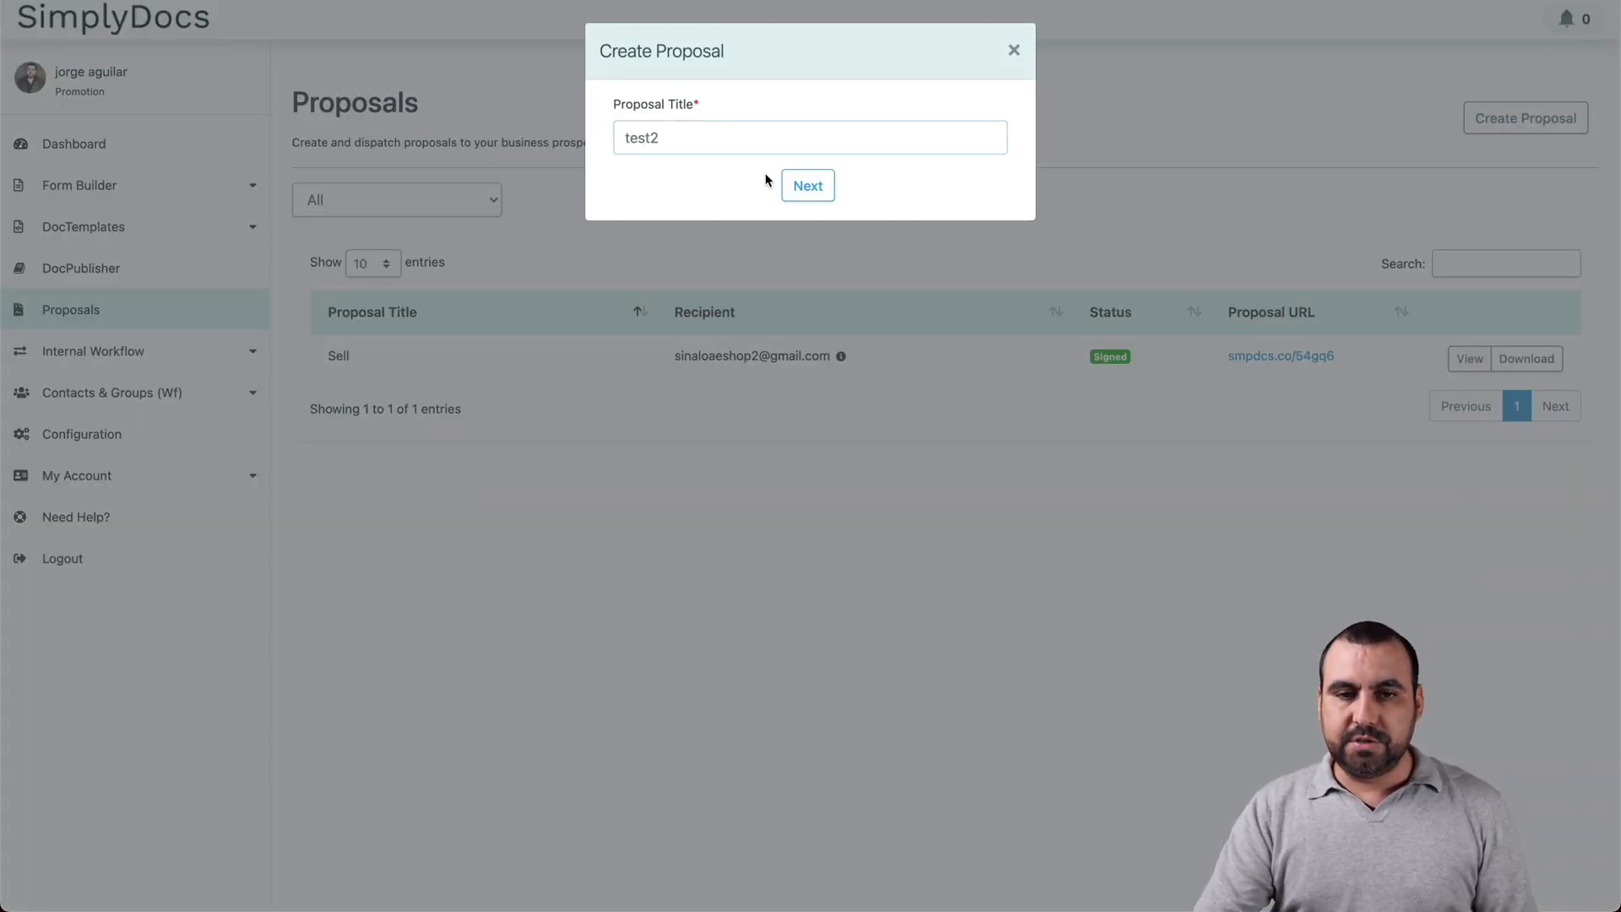
{"action": "left_click", "coordinate": [809, 182]}
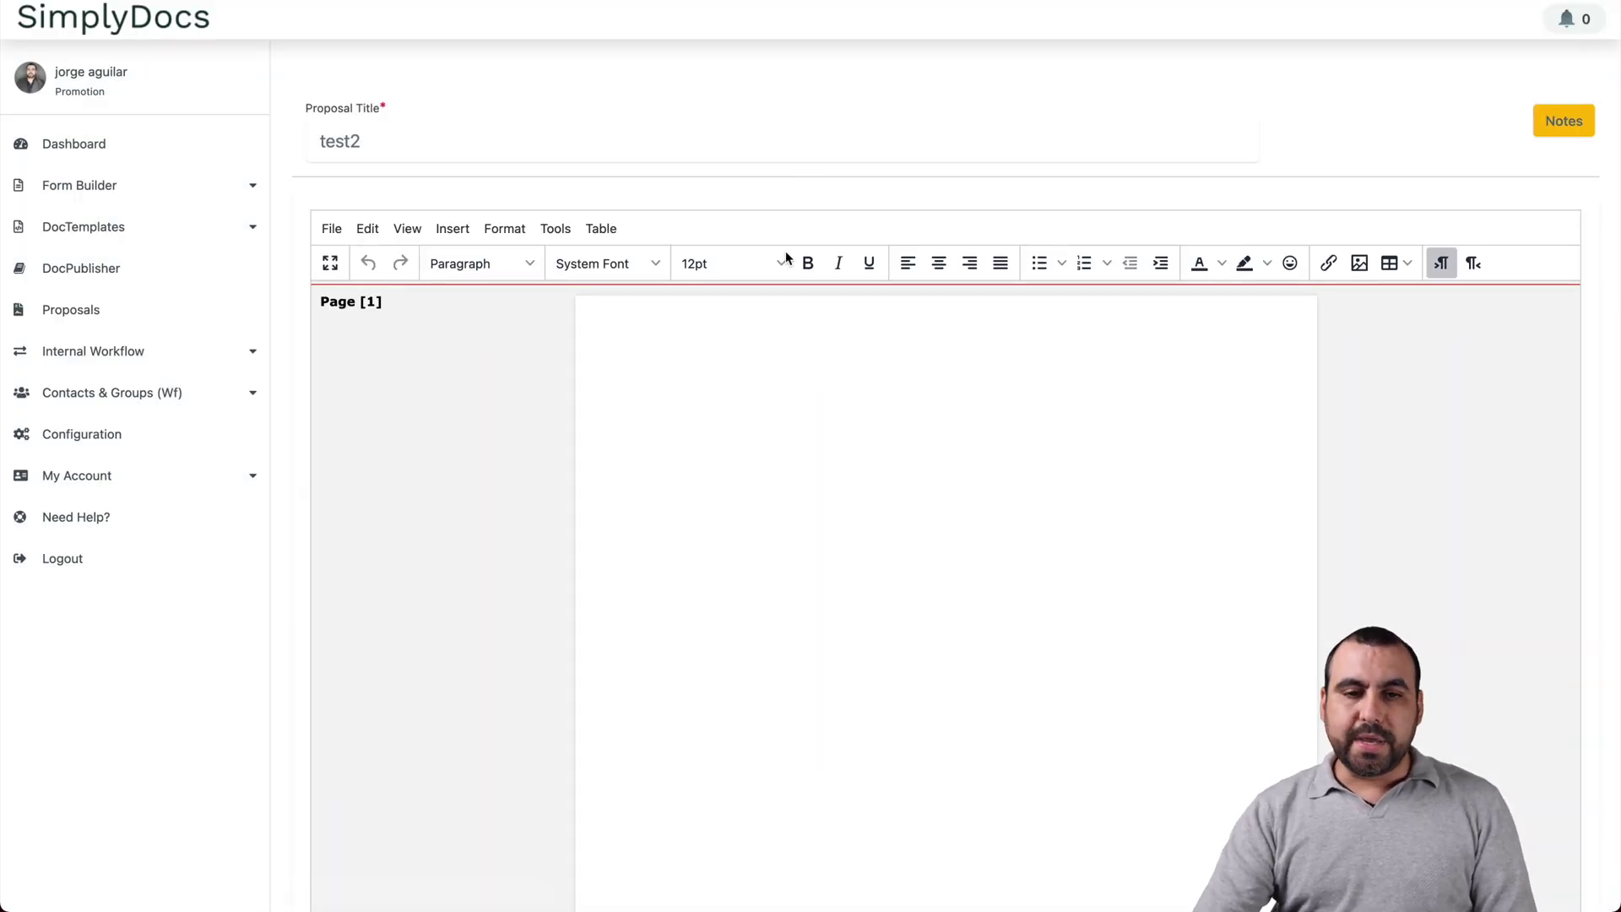
Step: Type several short lines of placeholder text on the blank proposal page
{"action": "left_click", "coordinate": [818, 438]}
{"action": "type", "text": "sdfdsfsdfsdfsdfsd"}
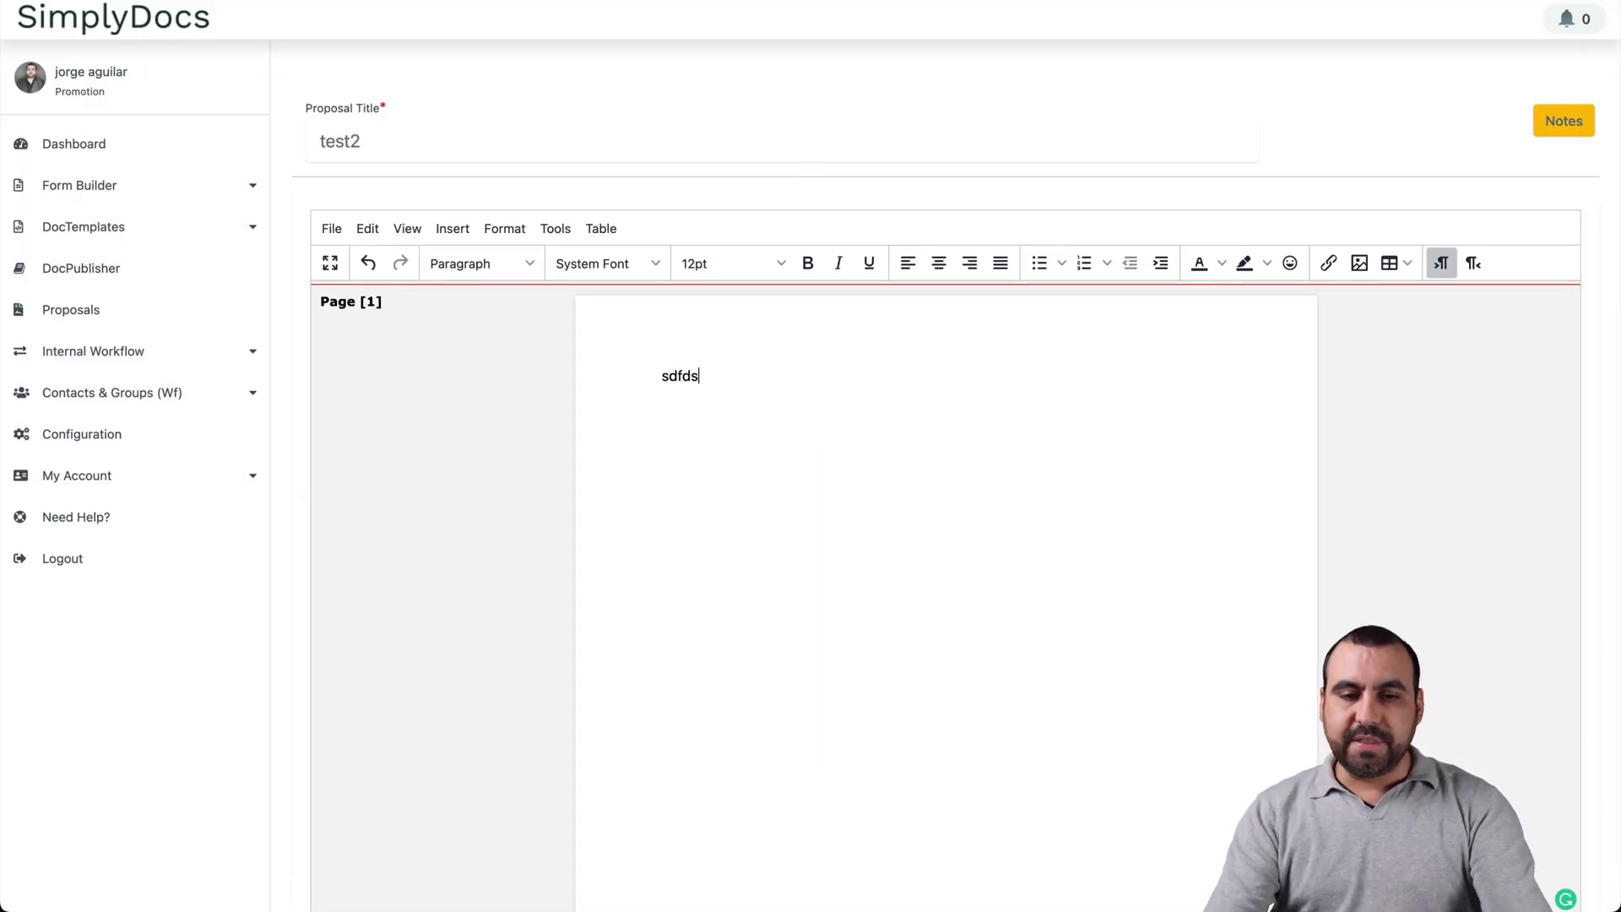
{"action": "key", "text": "Return"}
{"action": "type", "text": "fsd"}
{"action": "key", "text": "Return"}
{"action": "type", "text": "f"}
{"action": "key", "text": "Return"}
{"action": "type", "text": "sdf"}
{"action": "key", "text": "Return"}
{"action": "type", "text": "dsf"}
{"action": "key", "text": "Return"}
{"action": "type", "text": "ds"}
{"action": "key", "text": "Return"}
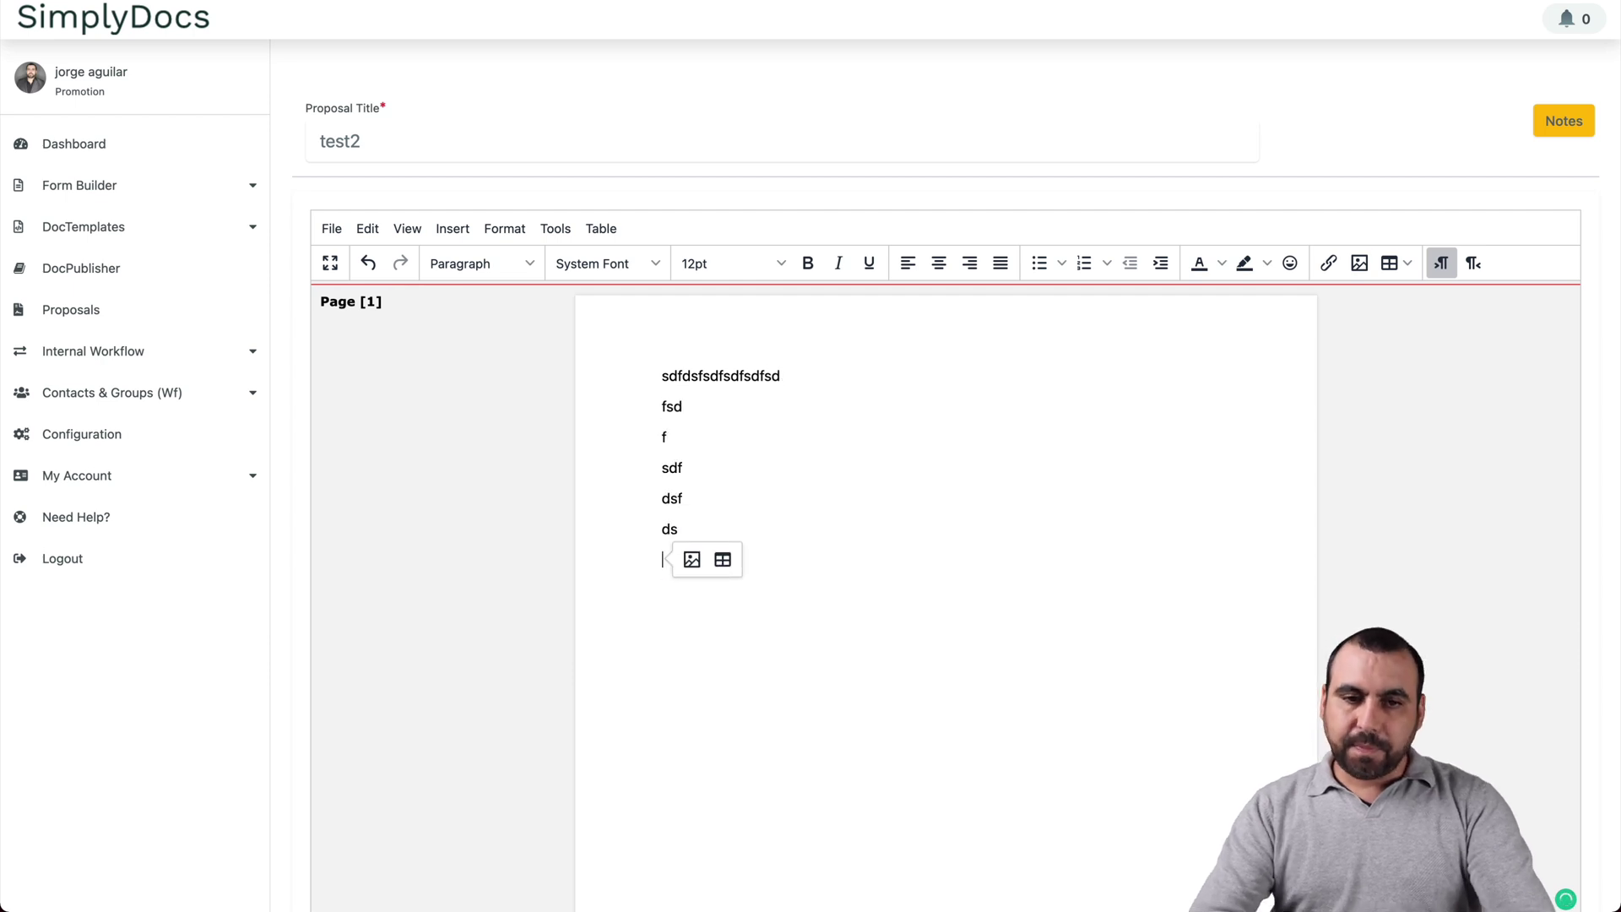
Step: Change the Proposal Button Text to 'See Proposal' and submit the draft
{"action": "scroll", "coordinate": [778, 456], "scroll_direction": "down", "scroll_amount": 5}
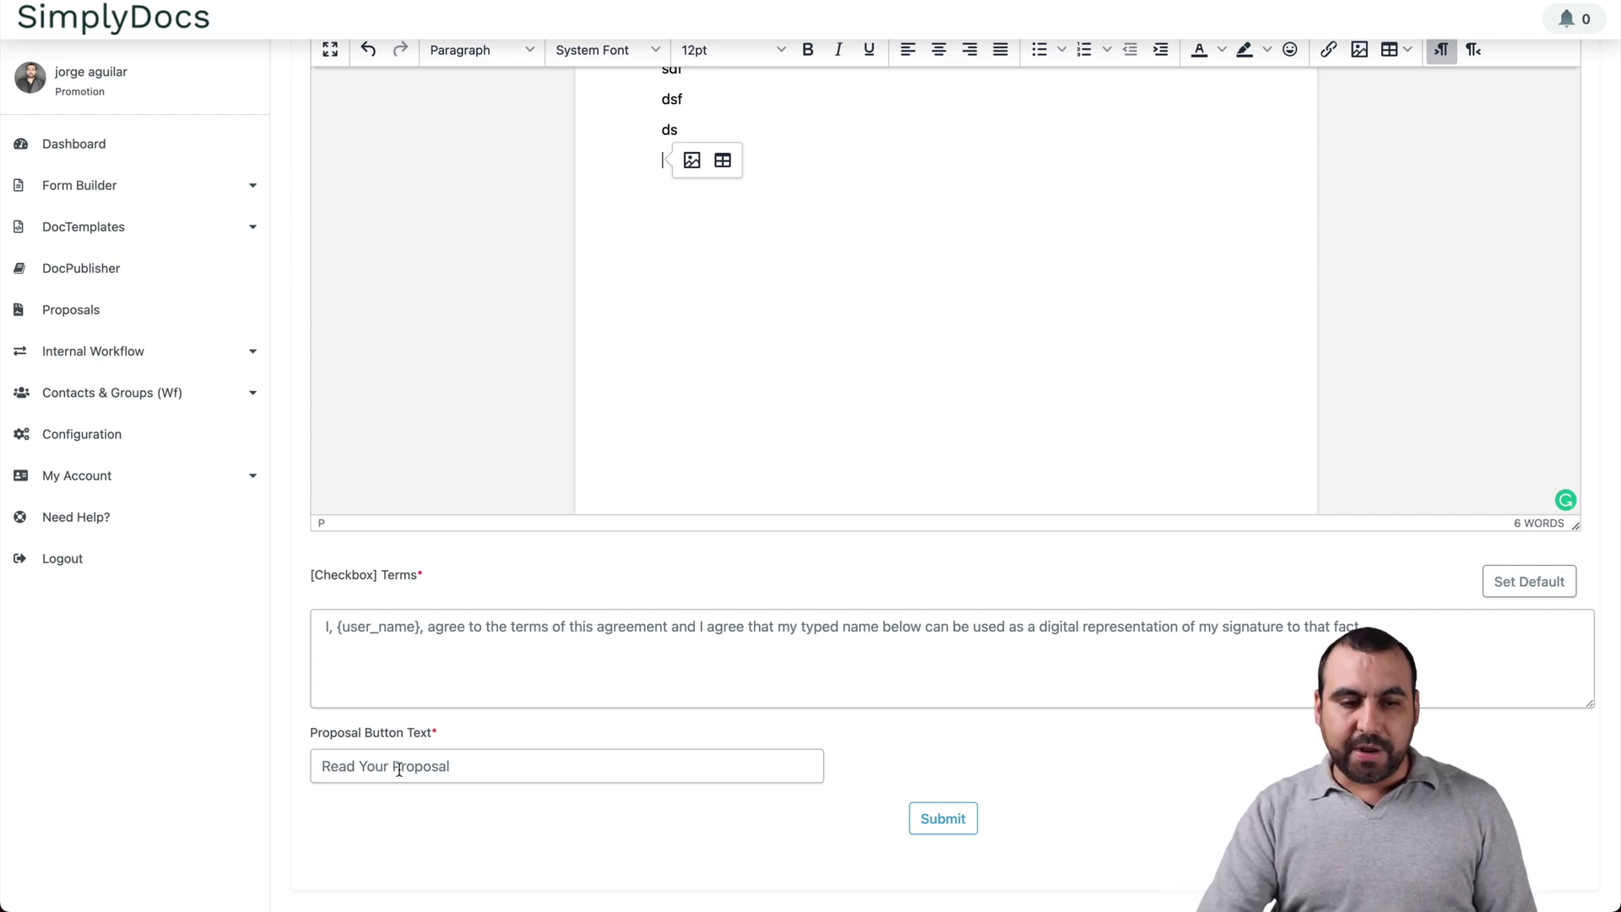
{"action": "left_click_drag", "start_coordinate": [390, 766], "coordinate": [319, 767]}
{"action": "key", "text": "BackSpace"}
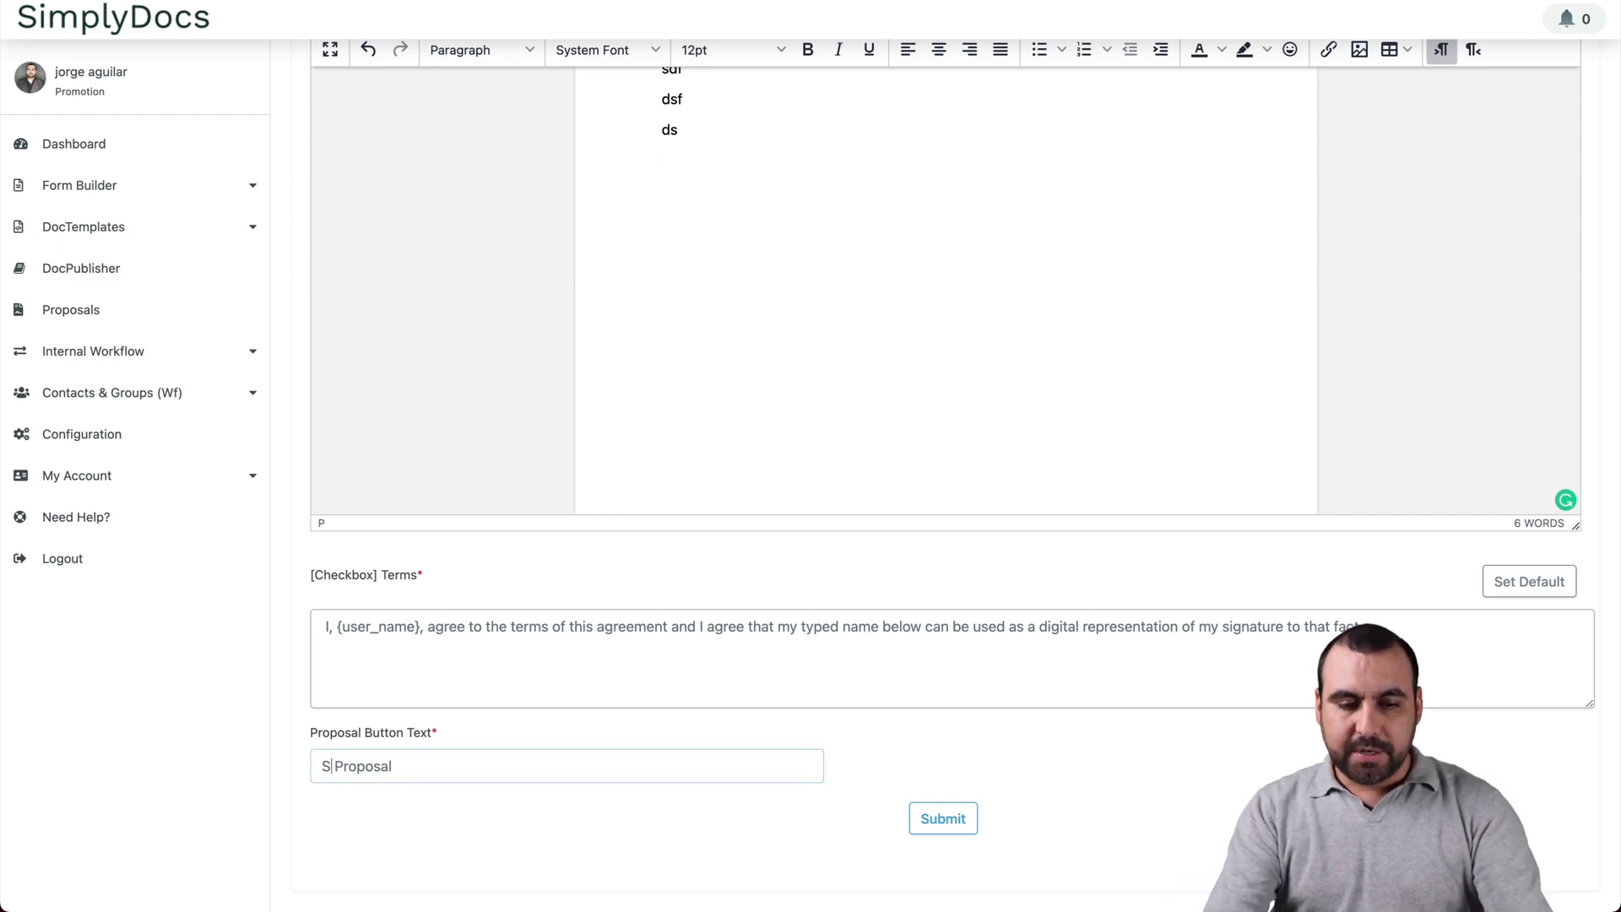
{"action": "type", "text": "See"}
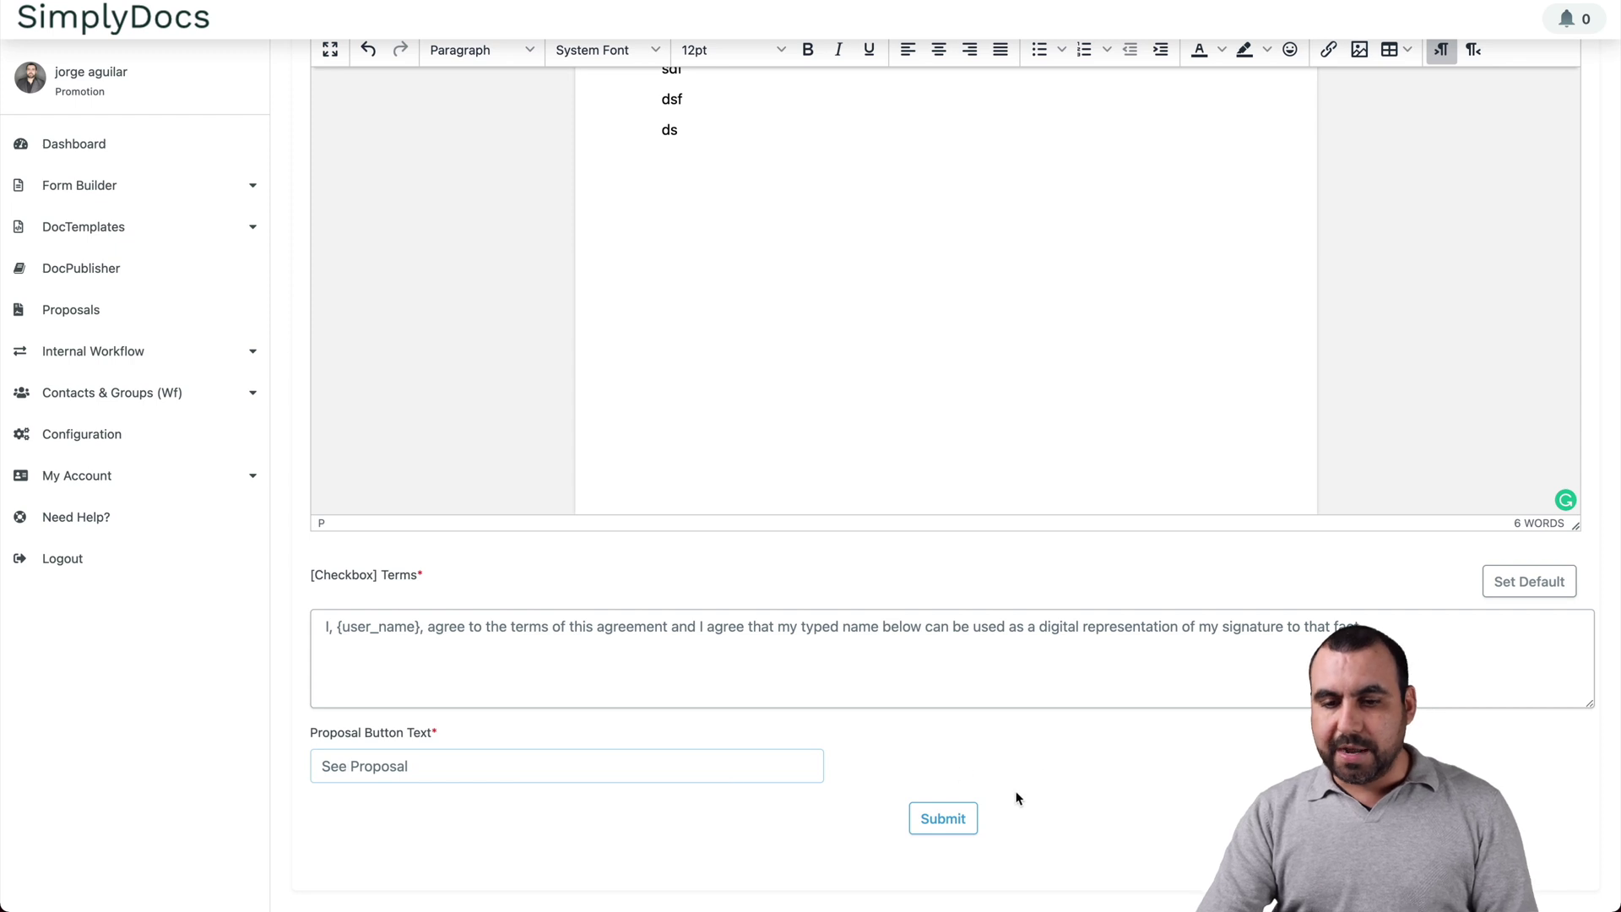
{"action": "left_click", "coordinate": [957, 820]}
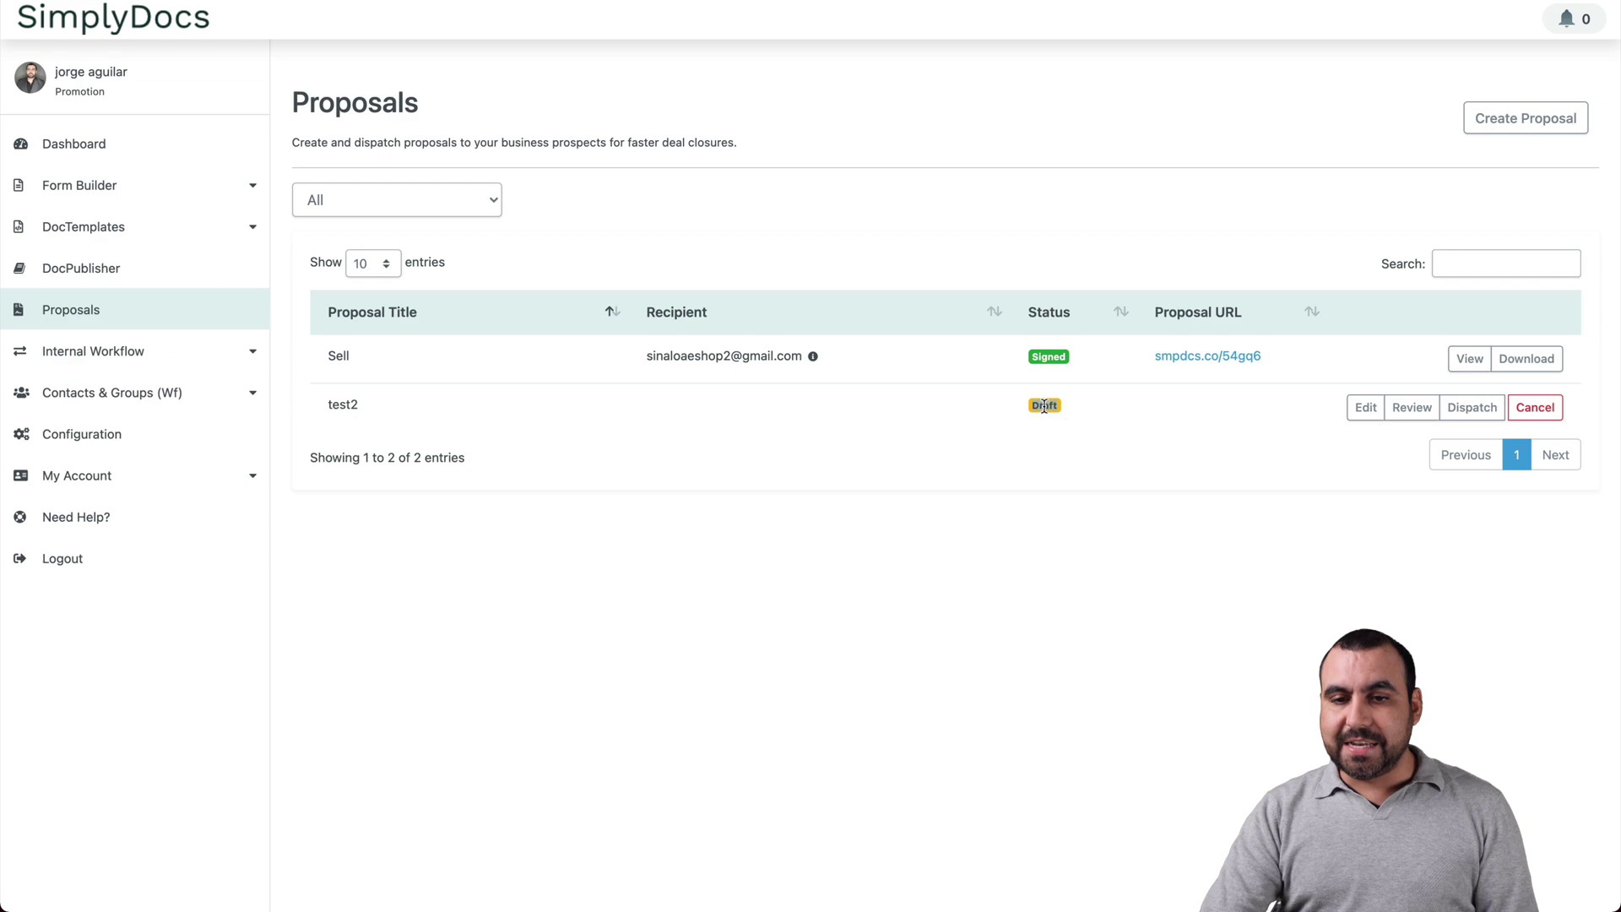
Step: Open the dispatch form for test2 and enter the recipient's name and e-mail address
{"action": "left_click", "coordinate": [1469, 407]}
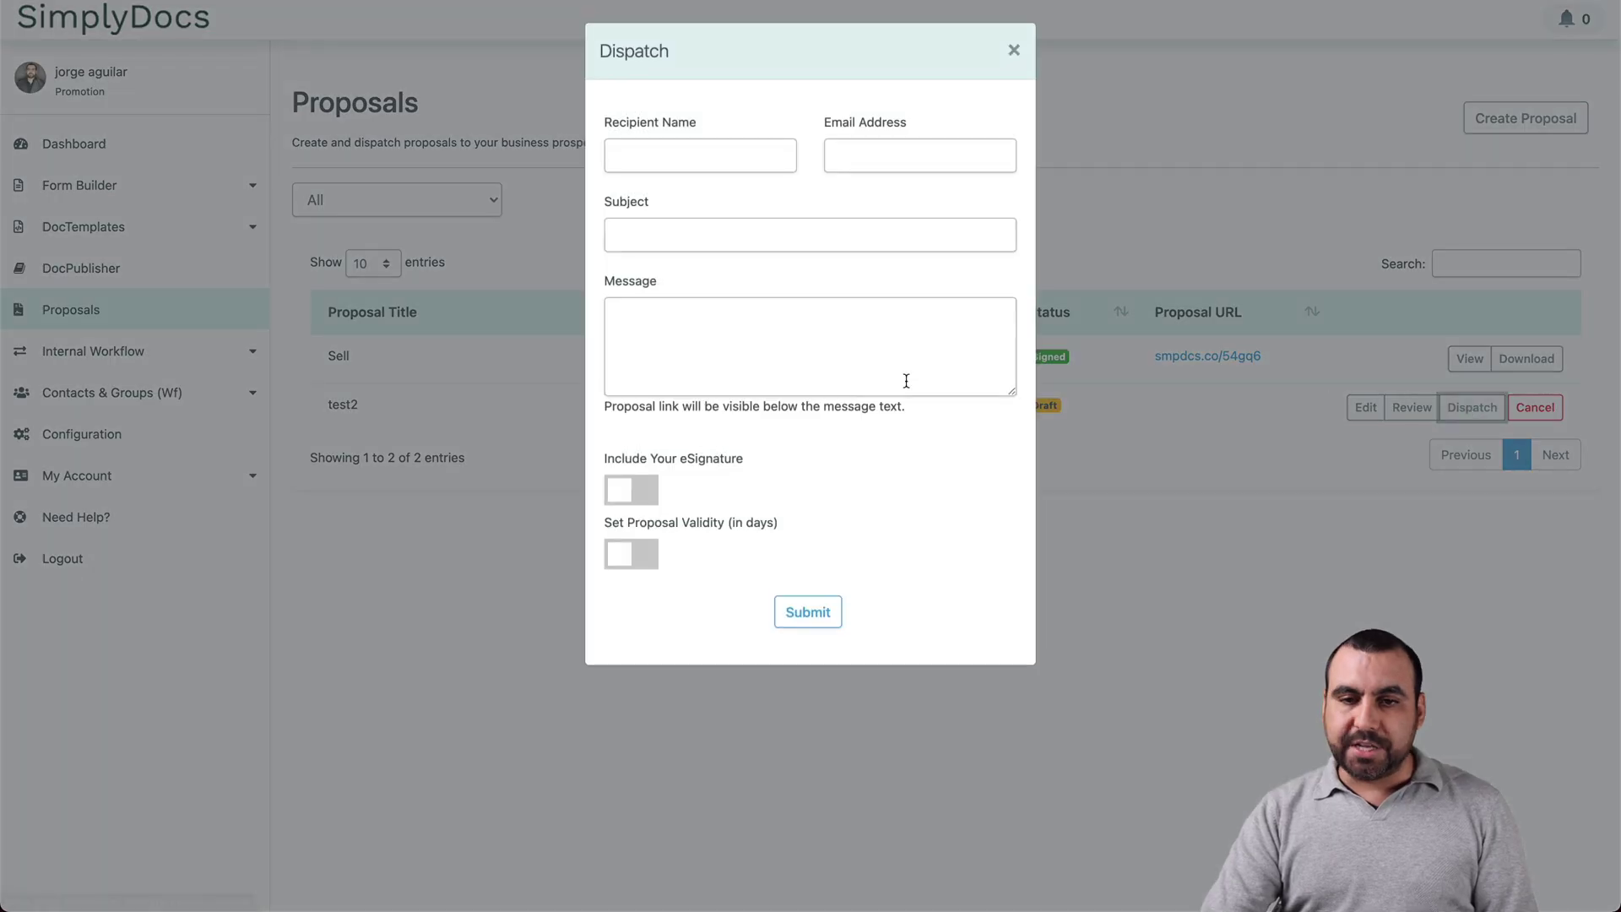
{"action": "left_click", "coordinate": [695, 154]}
{"action": "type", "text": "John"}
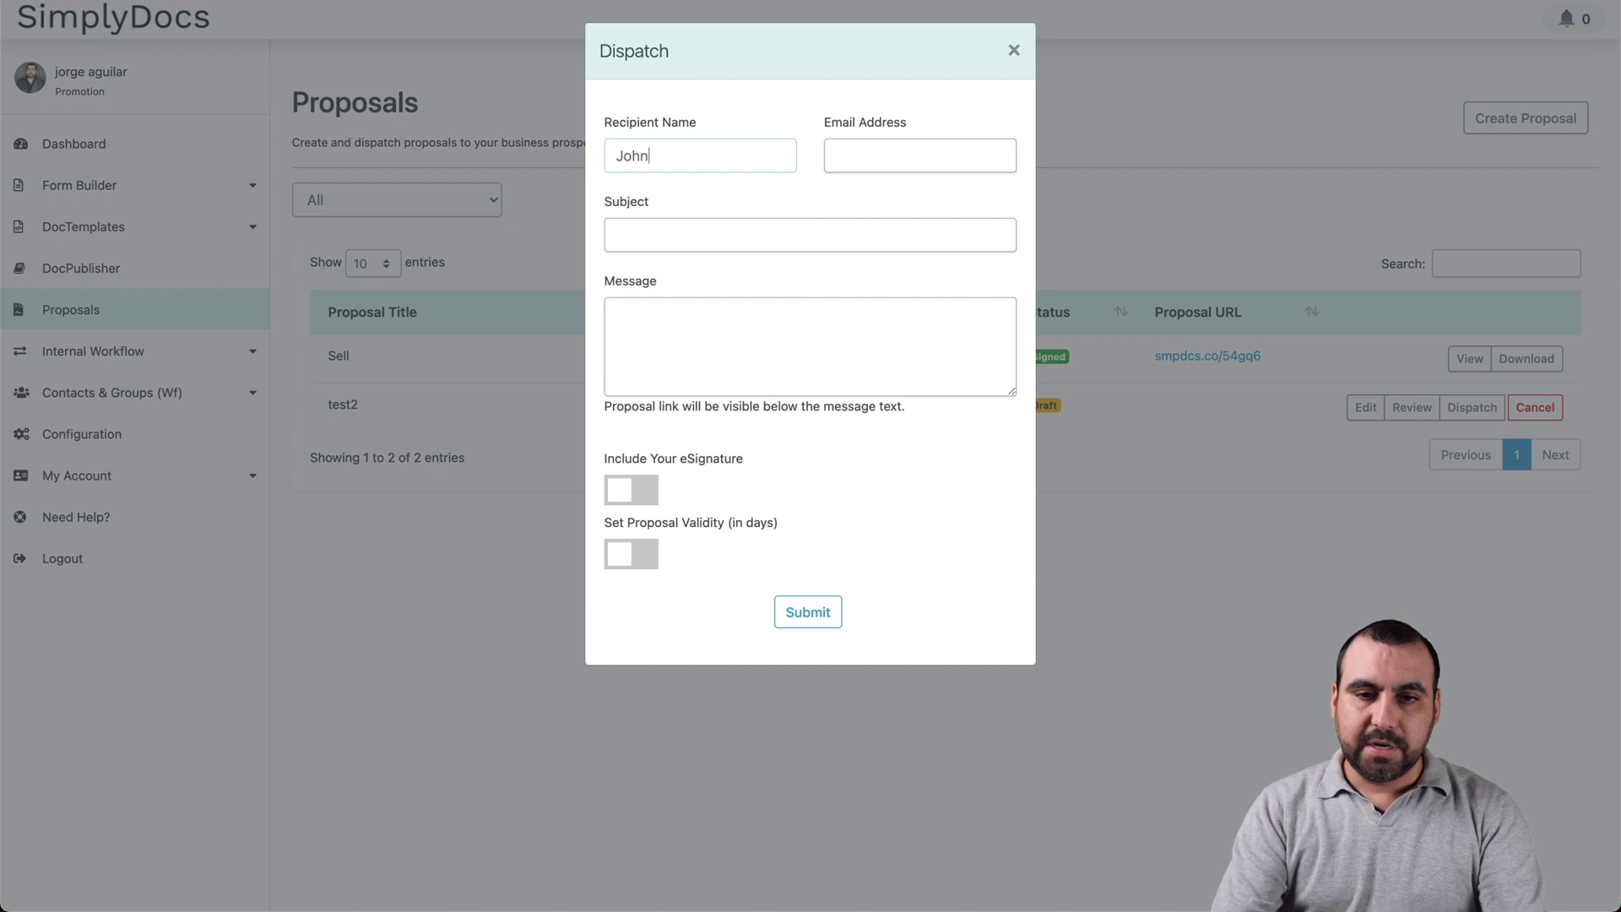
{"action": "left_click", "coordinate": [920, 155]}
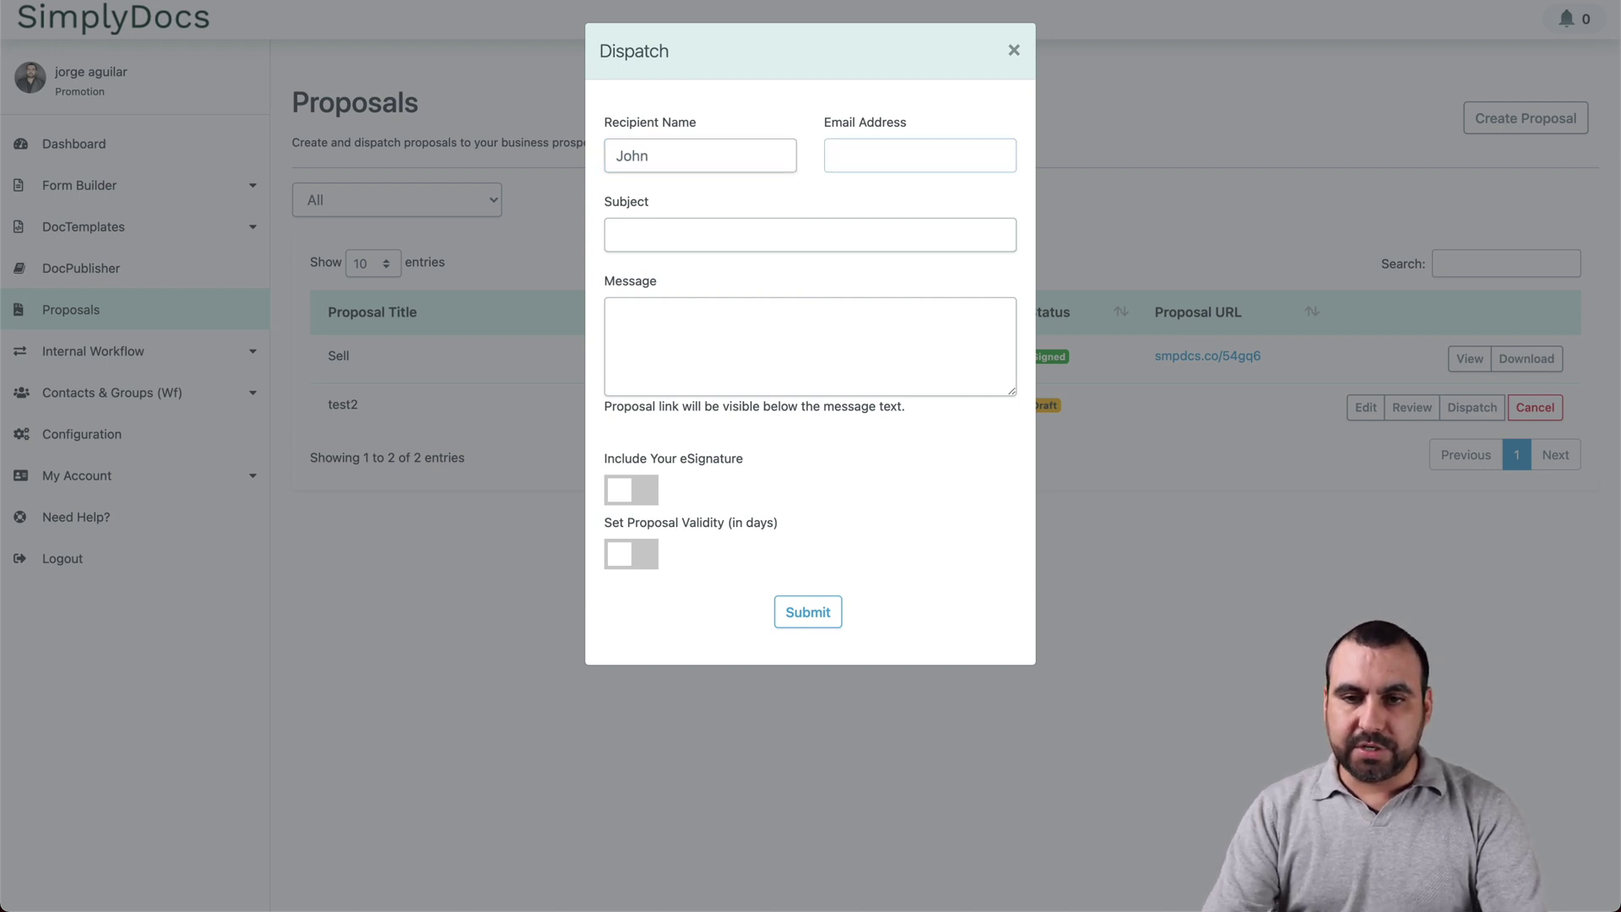
{"action": "left_click", "coordinate": [887, 178]}
{"action": "left_click", "coordinate": [926, 155]}
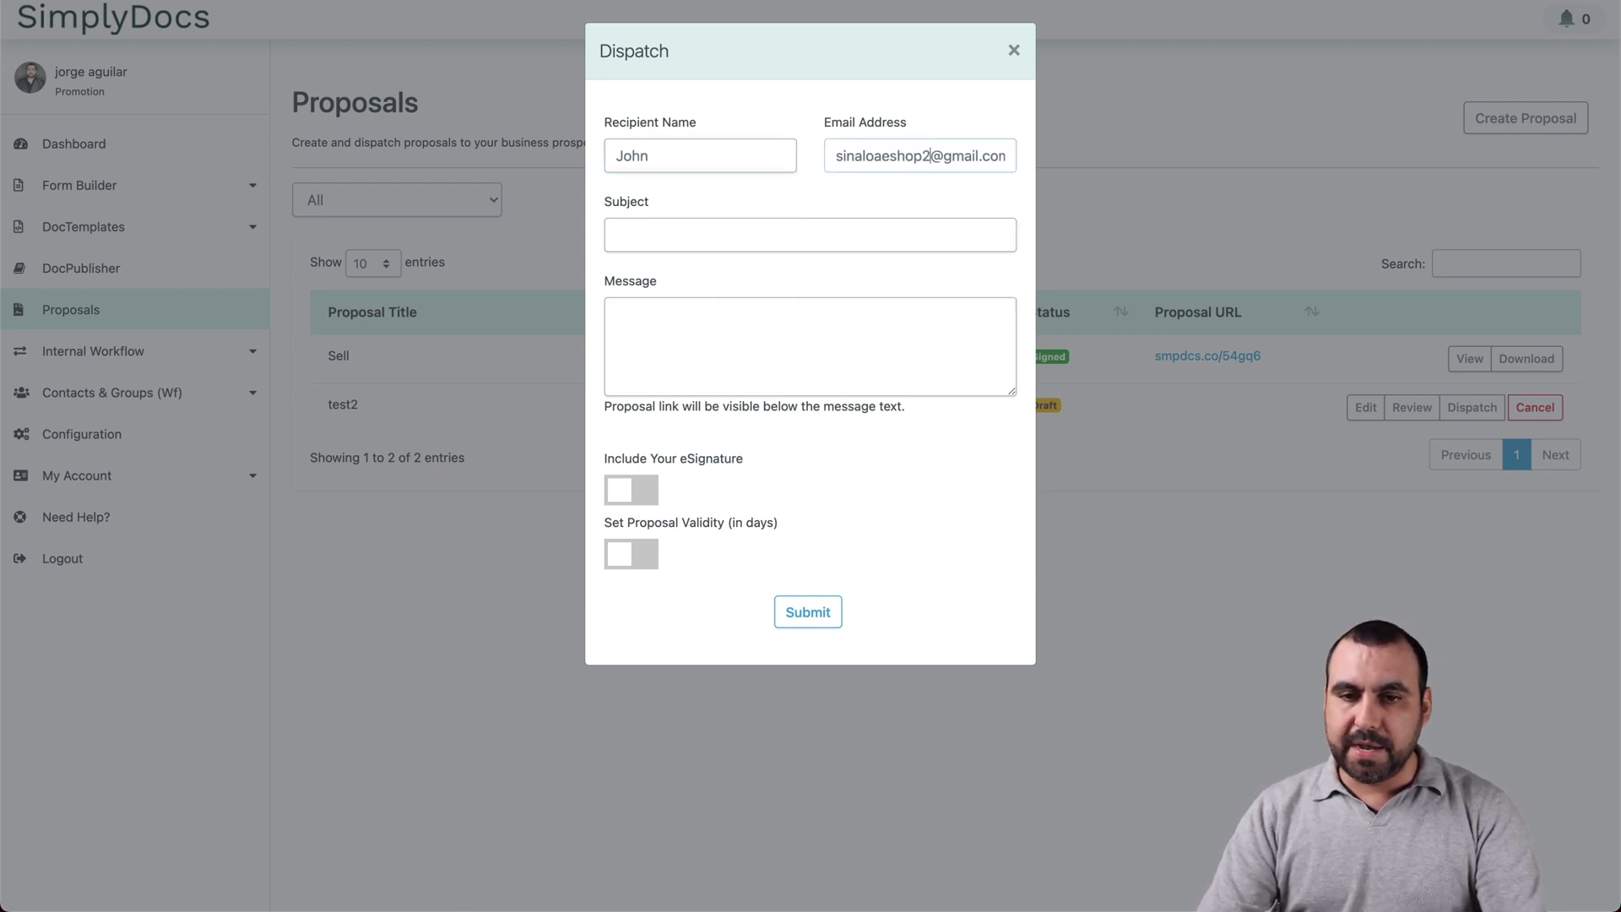
Step: Enter the subject 'get the latest proposal' and a short placeholder message
{"action": "left_click", "coordinate": [731, 231]}
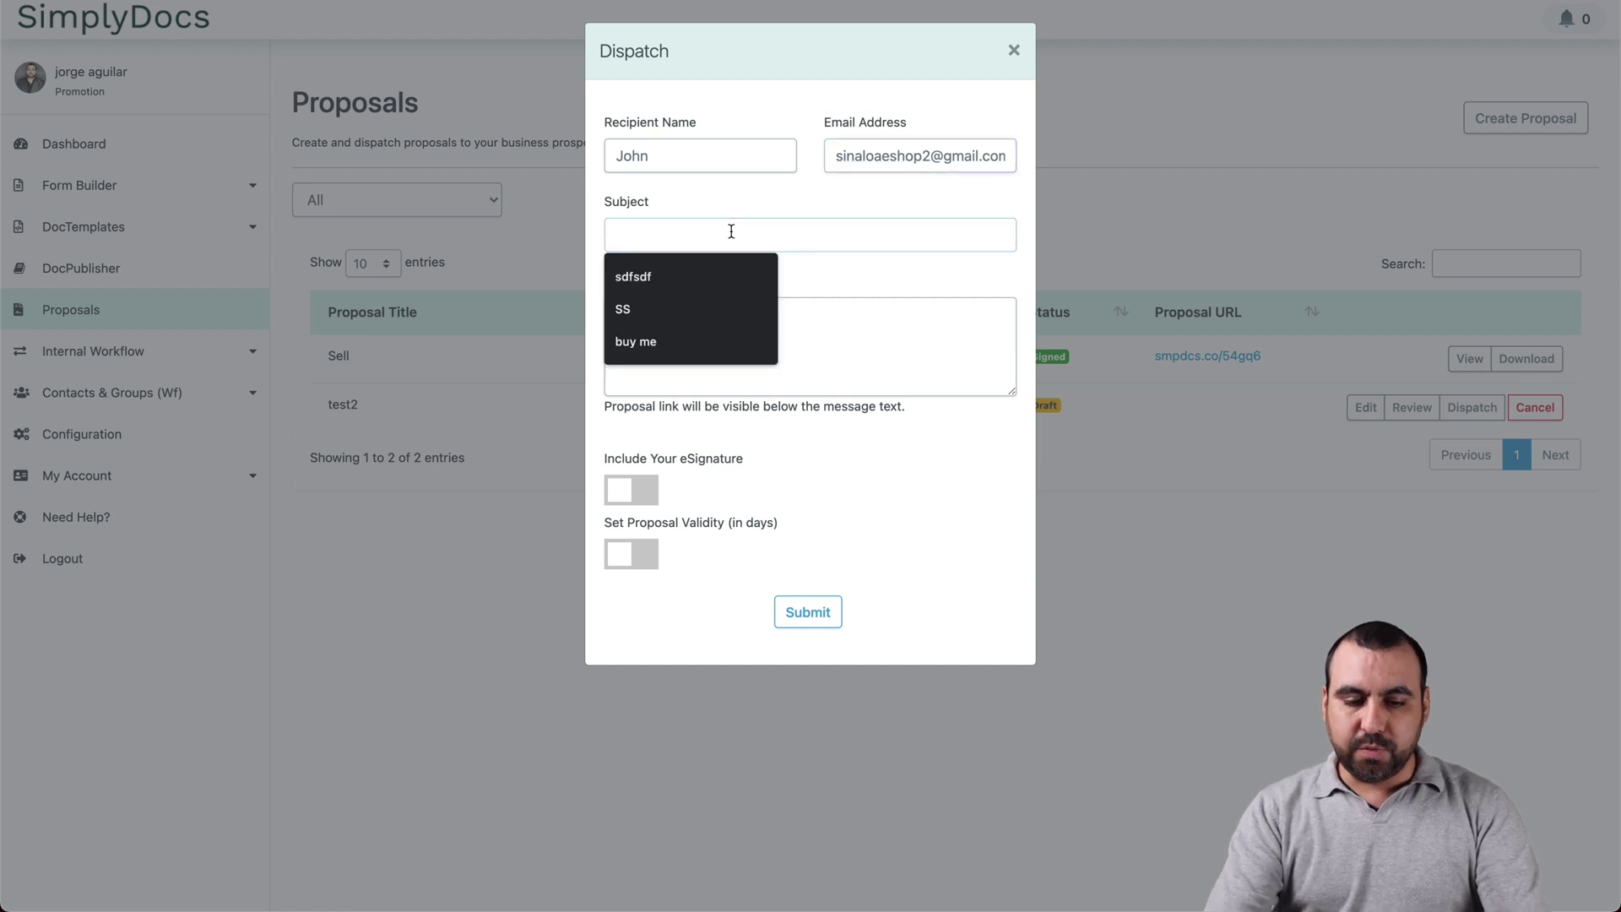
{"action": "type", "text": "get the"}
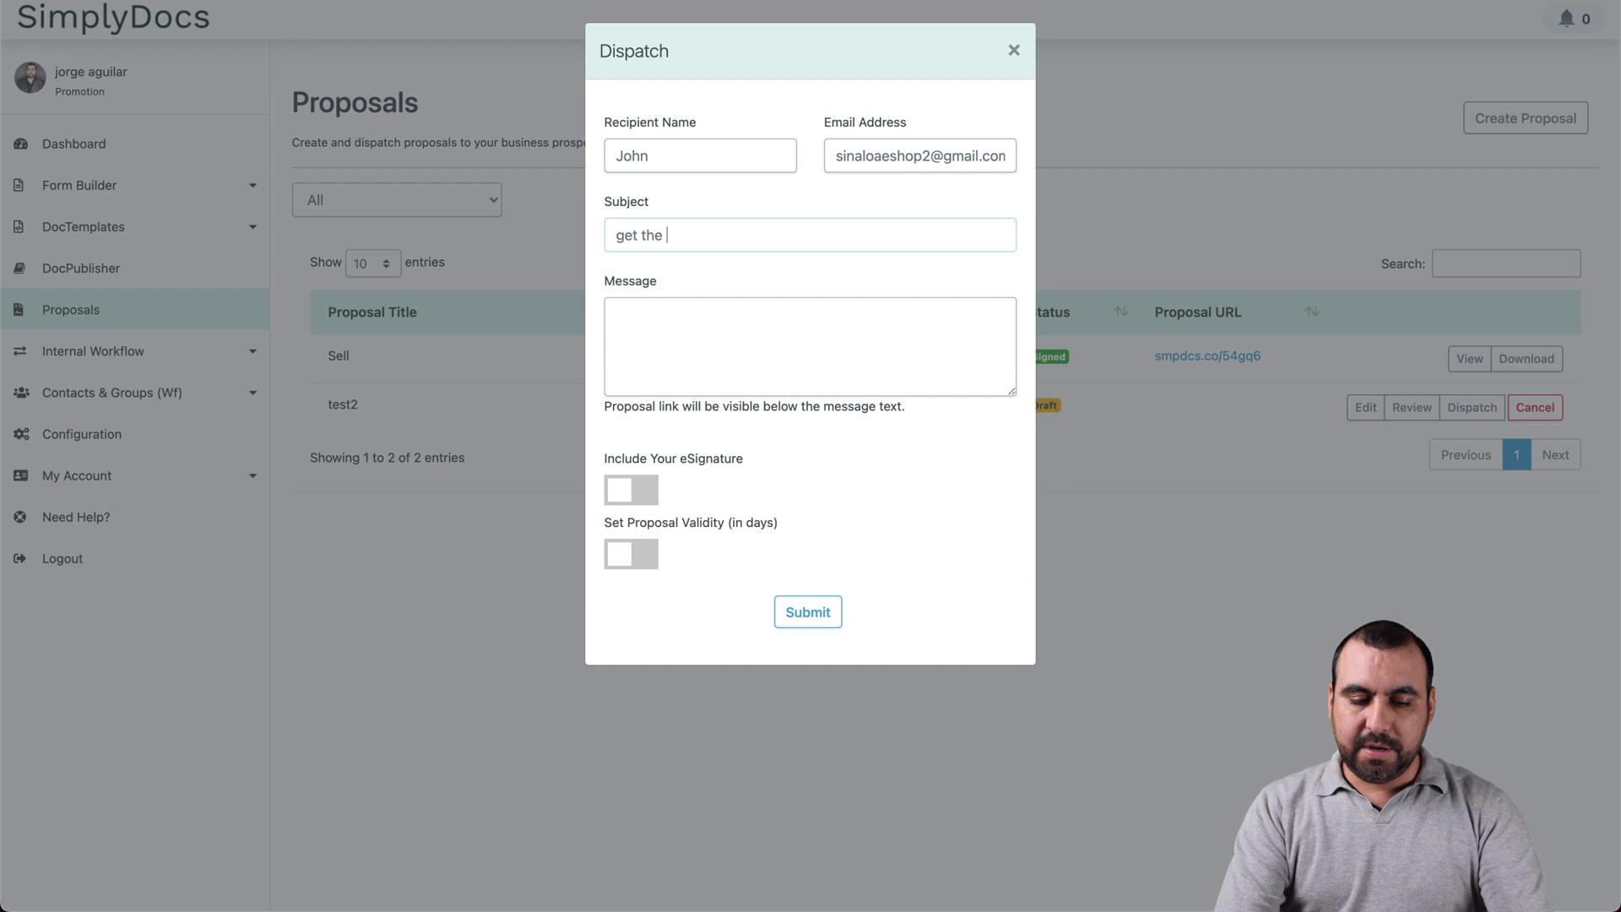
{"action": "type", "text": " latest proposal"}
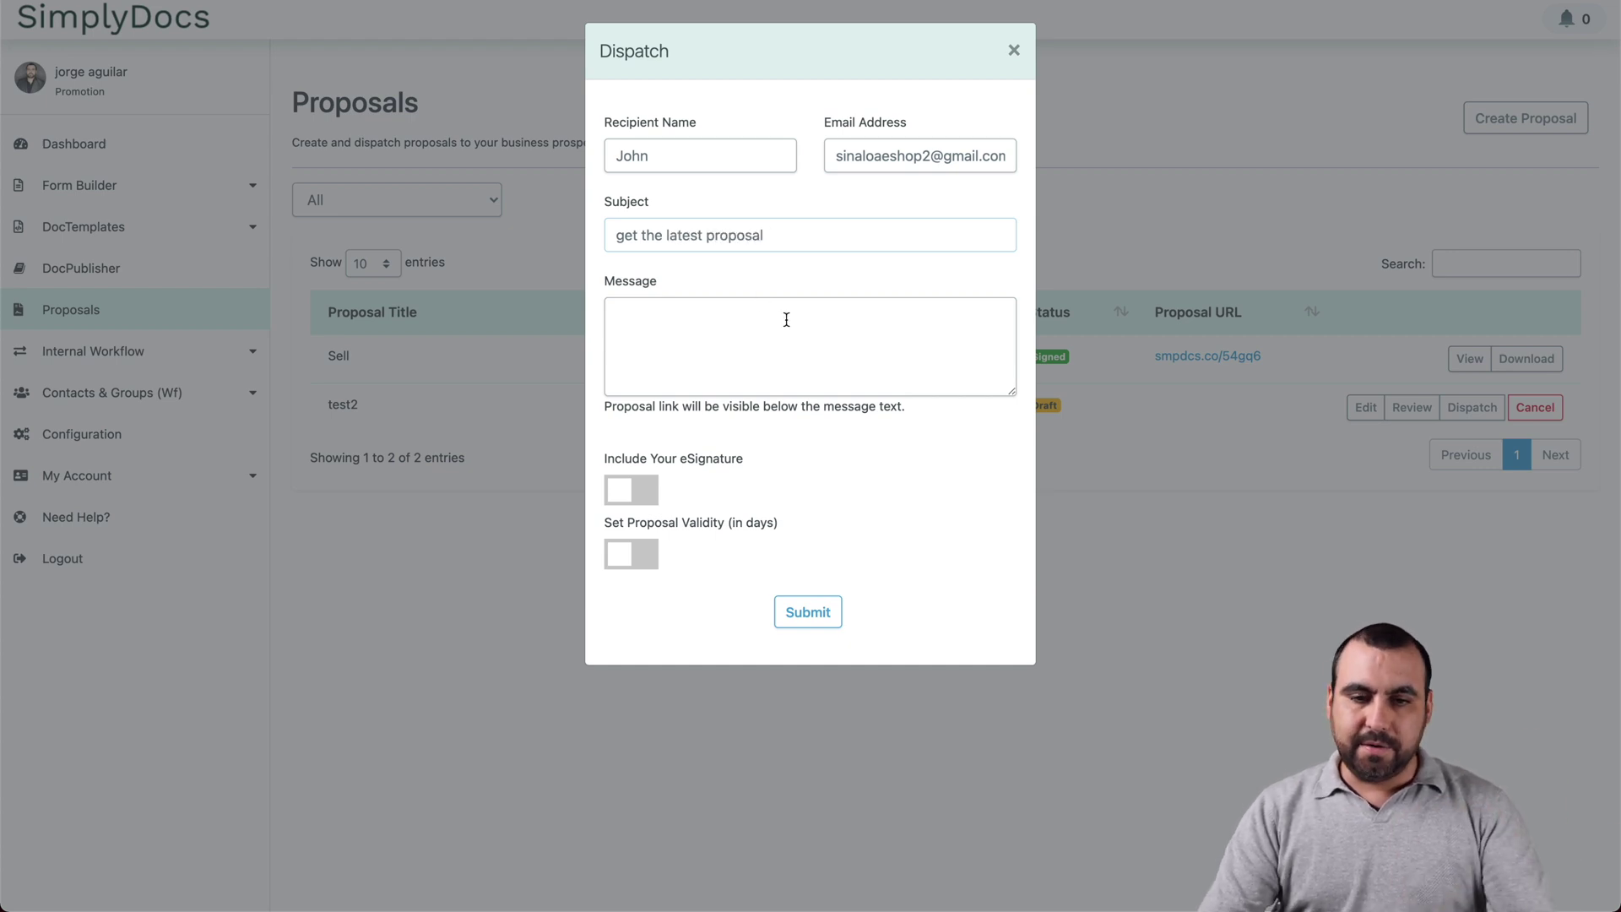
{"action": "left_click", "coordinate": [786, 318]}
{"action": "type", "text": "sdfsdfgdhxf"}
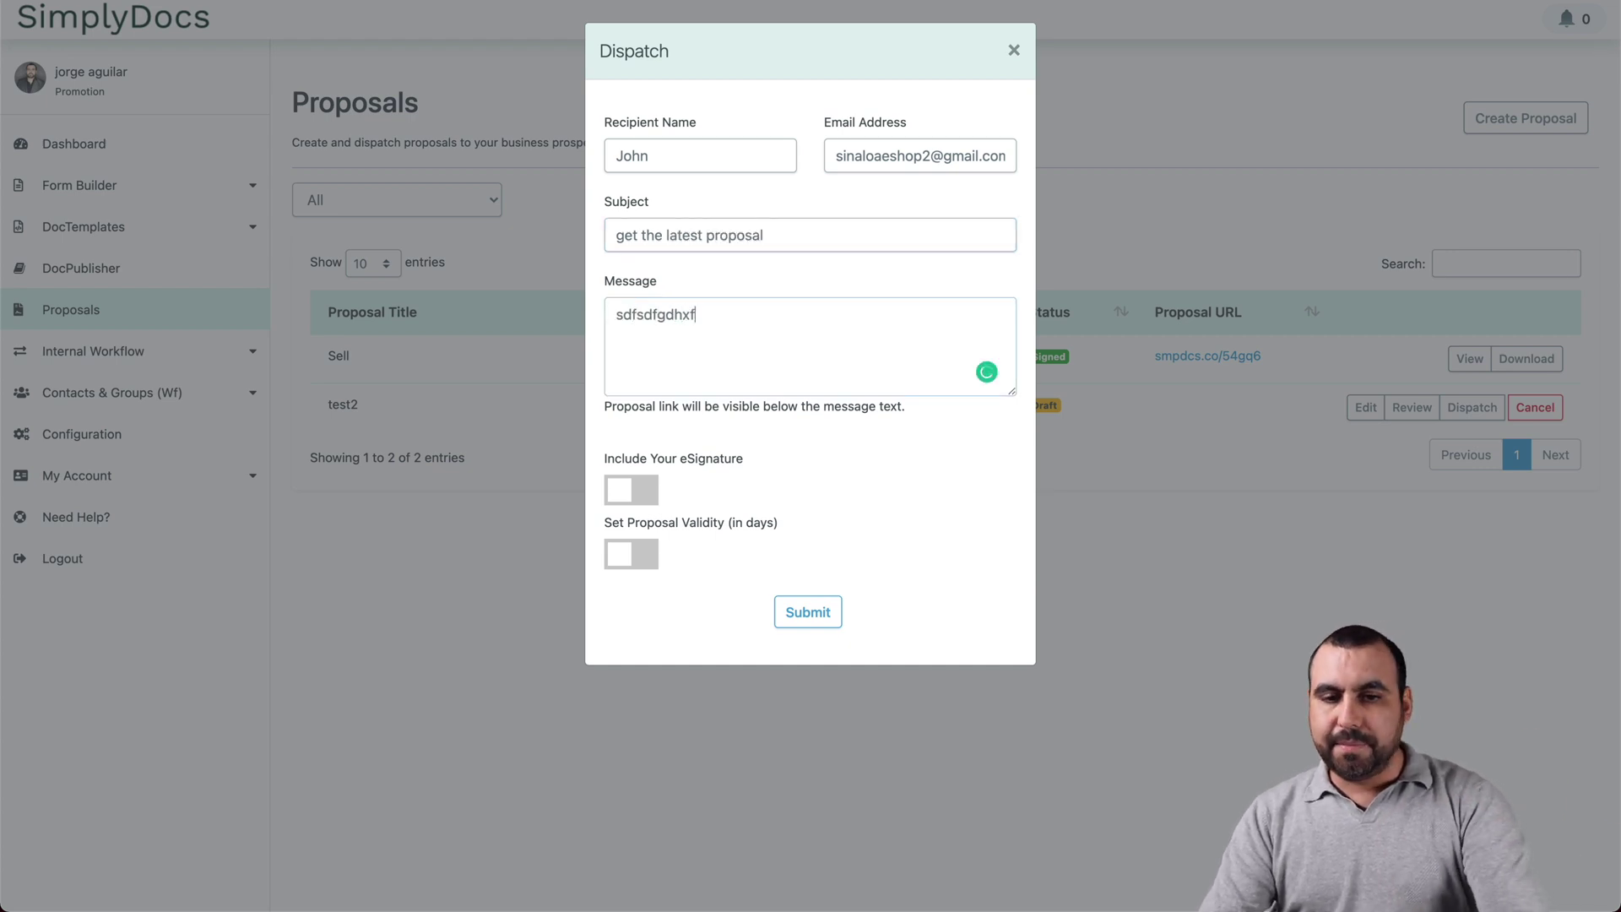
{"action": "type", "text": "dhsdgfgdfgdf"}
{"action": "key", "text": "Return"}
{"action": "type", "text": "fasd"}
{"action": "key", "text": "Return"}
{"action": "type", "text": "fsa"}
{"action": "key", "text": "Return"}
{"action": "type", "text": "fasd"}
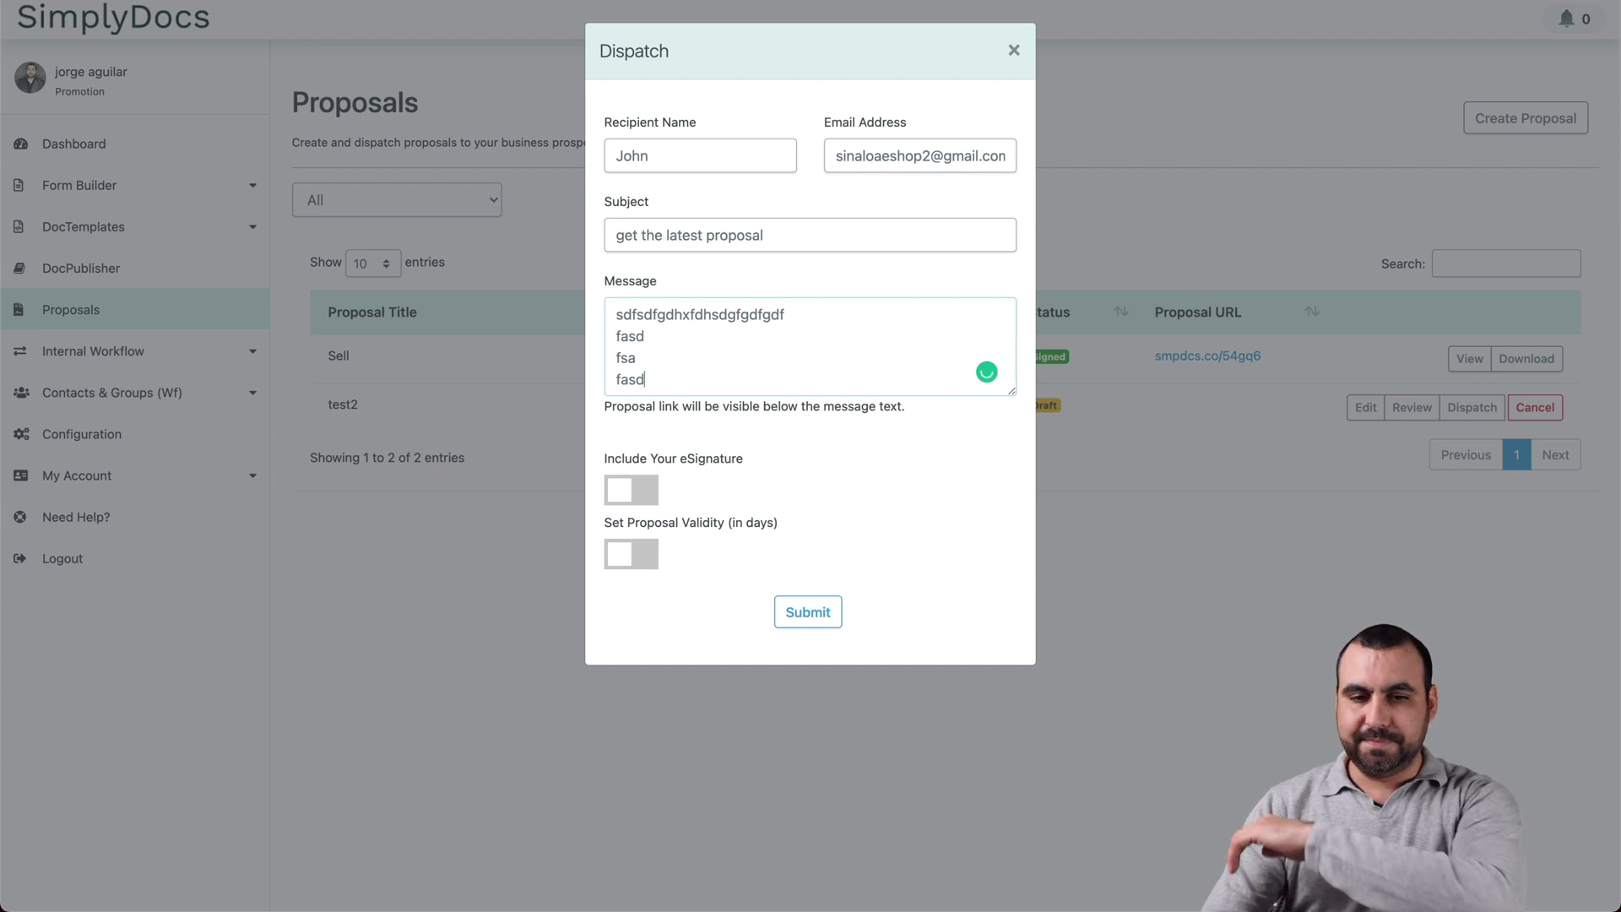
{"action": "type", "text": "xdgfhgd"}
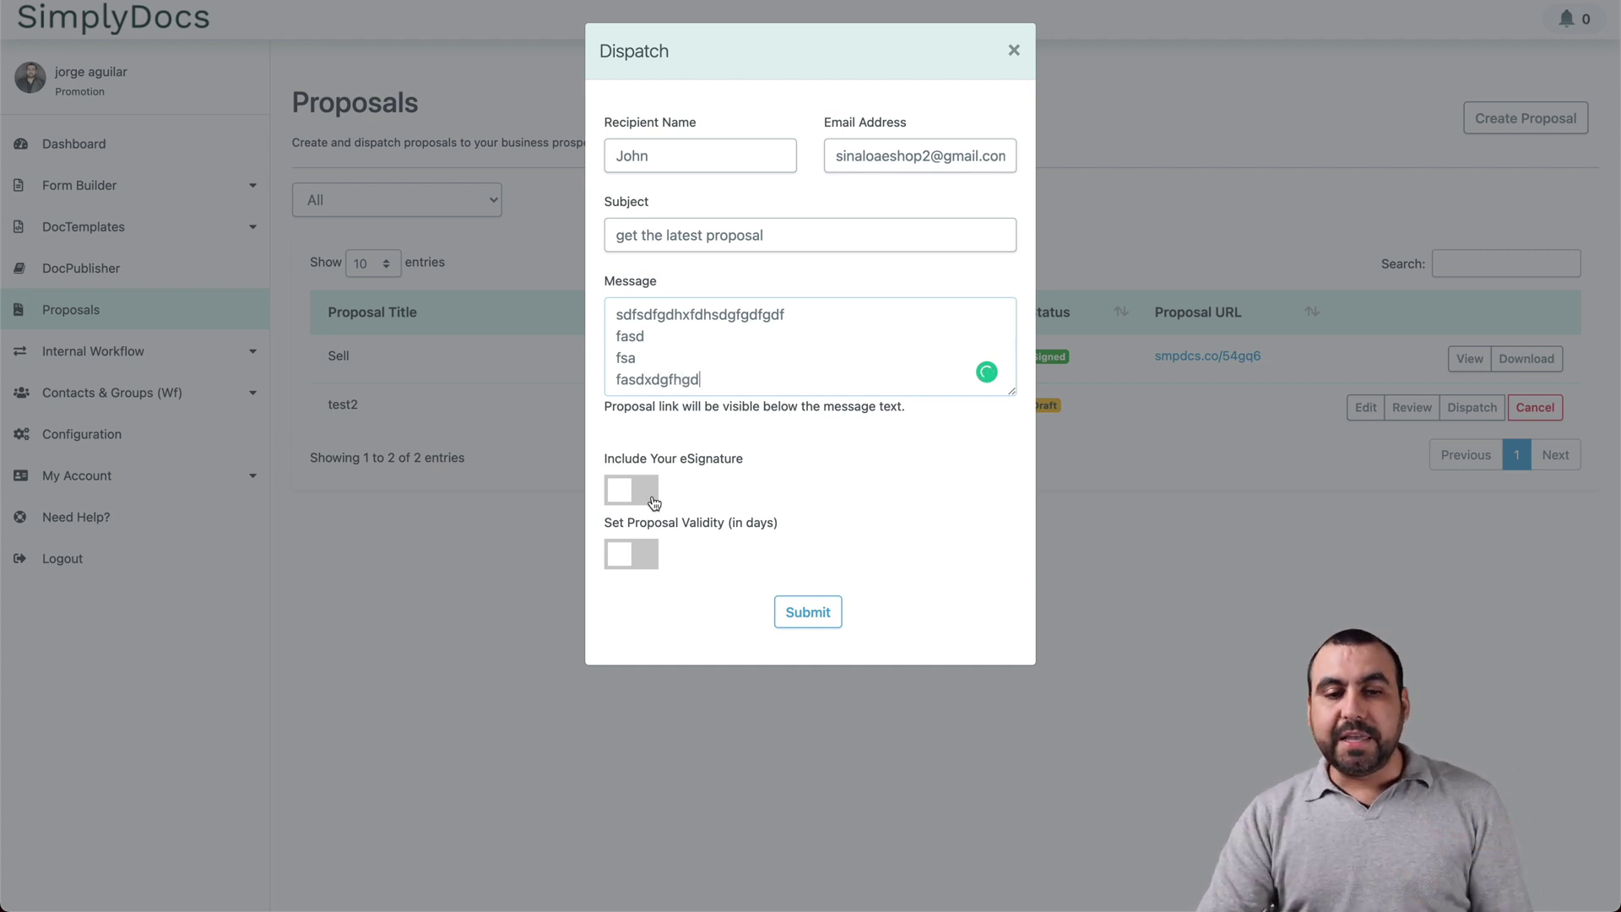
Step: Include the sender's saved eSignature, leave the validity period off, and send the proposal
{"action": "left_click", "coordinate": [652, 500]}
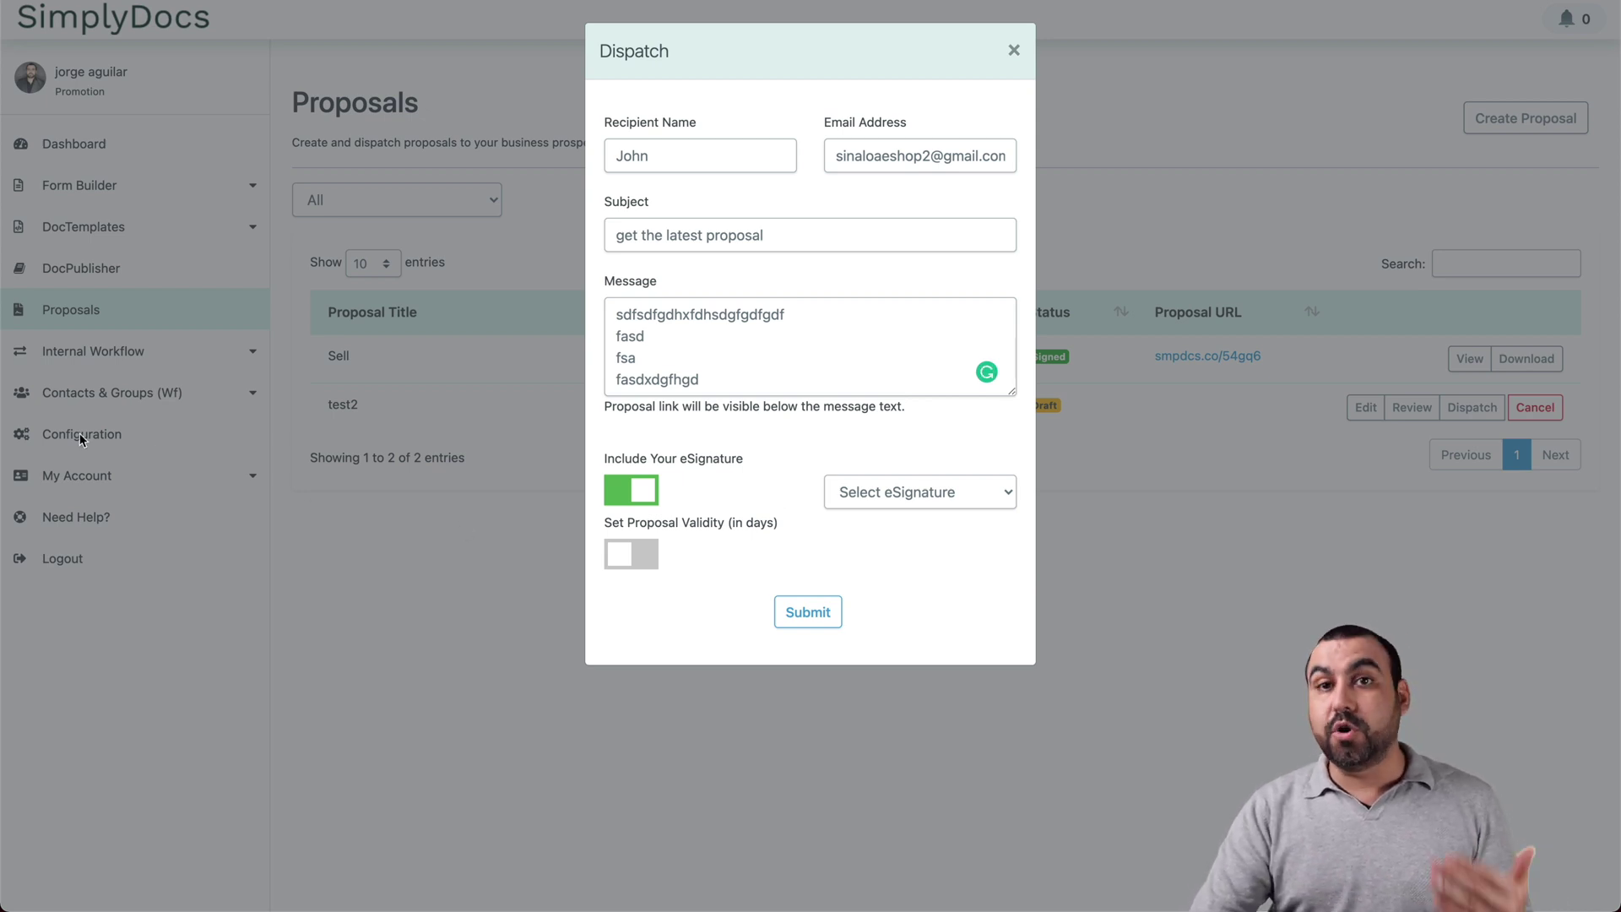
{"action": "left_click", "coordinate": [919, 481]}
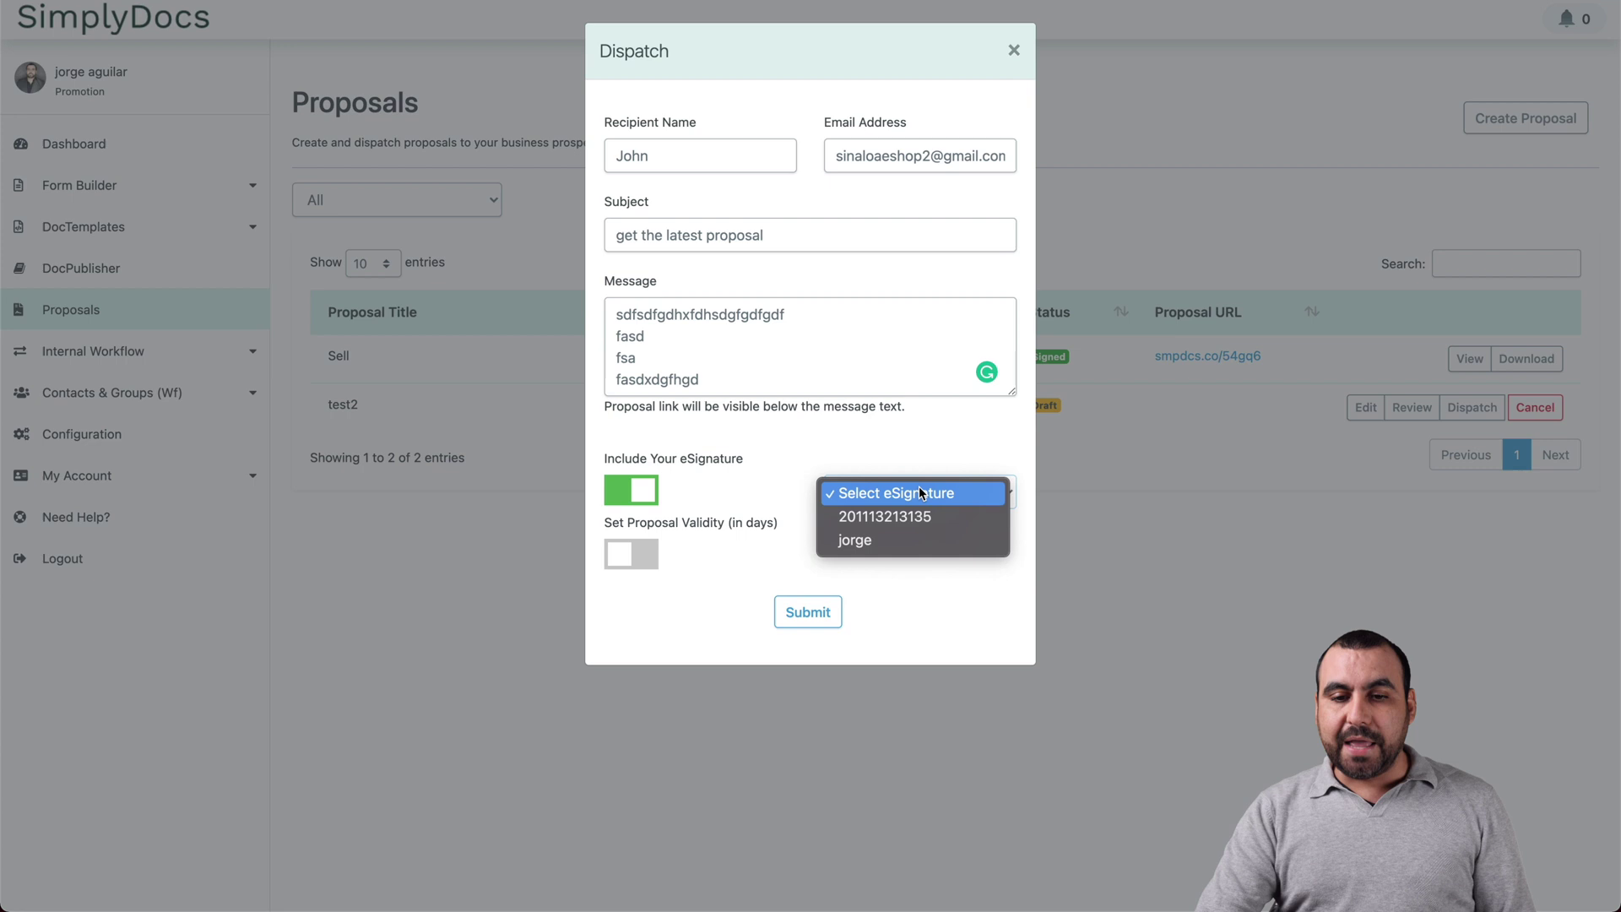
{"action": "left_click", "coordinate": [905, 540]}
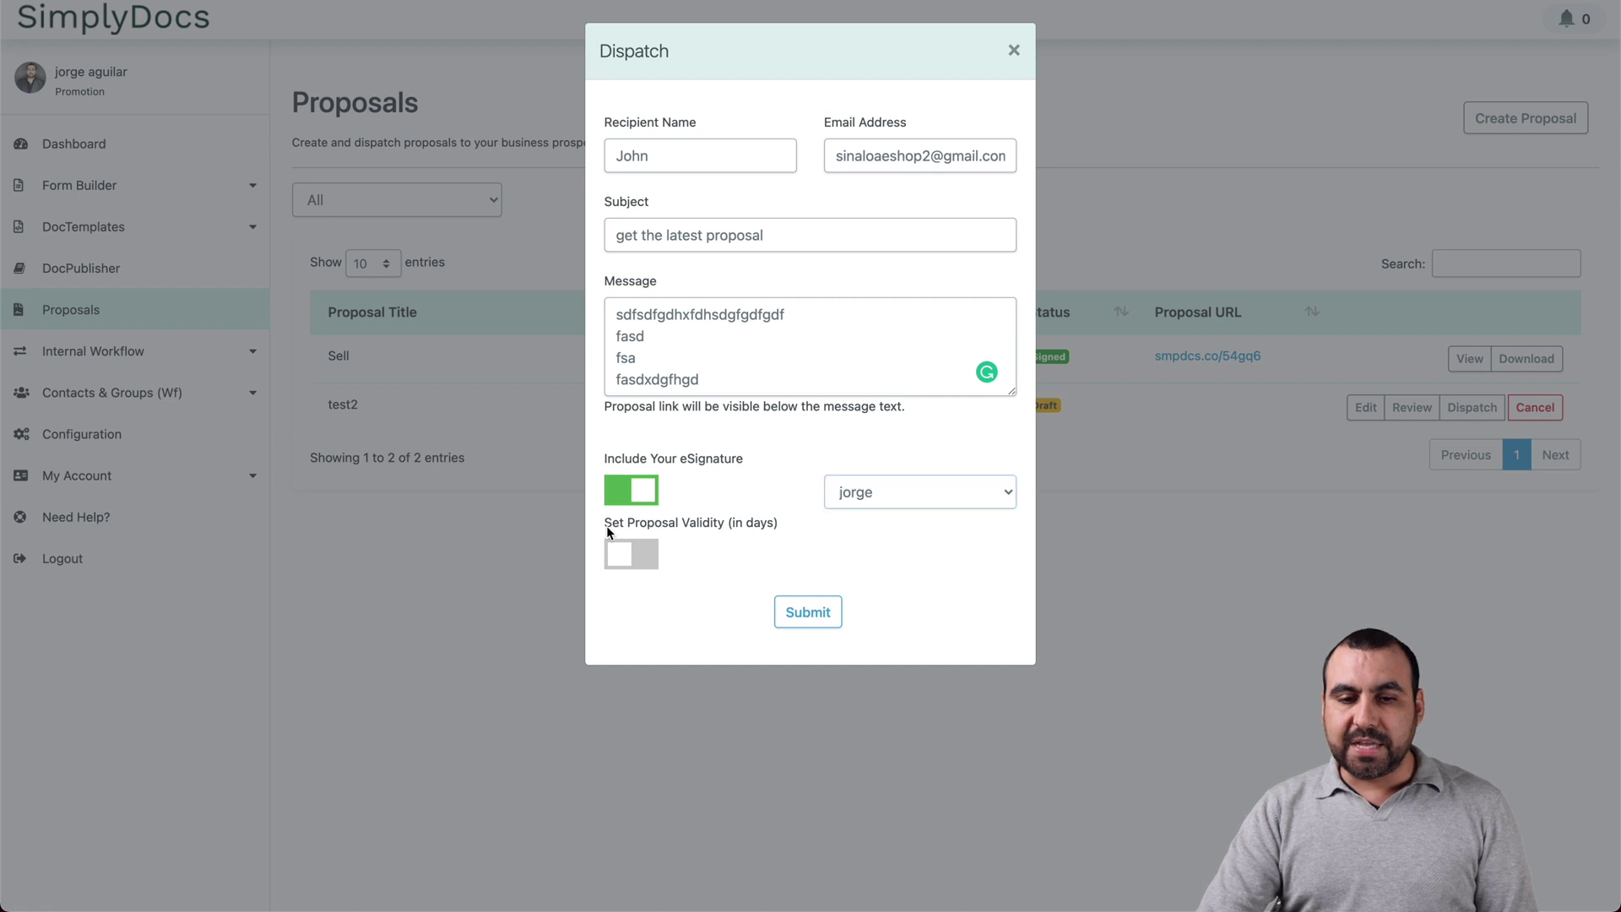
{"action": "left_click_drag", "start_coordinate": [606, 525], "coordinate": [755, 537]}
{"action": "left_click", "coordinate": [631, 553]}
{"action": "left_click", "coordinate": [631, 554]}
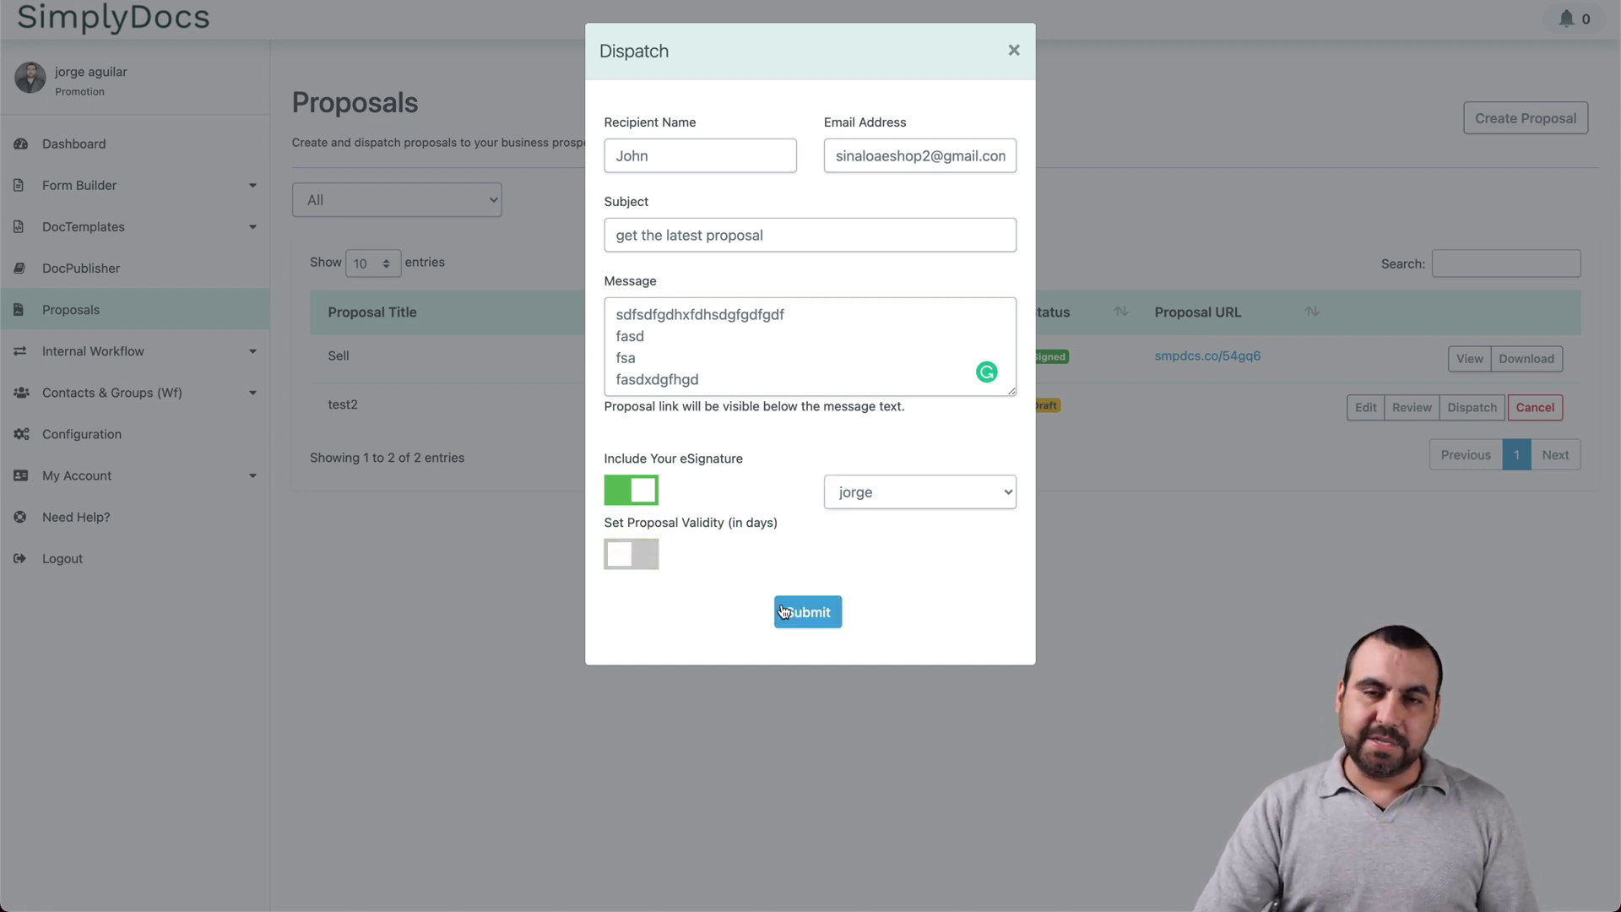
{"action": "left_click", "coordinate": [808, 613]}
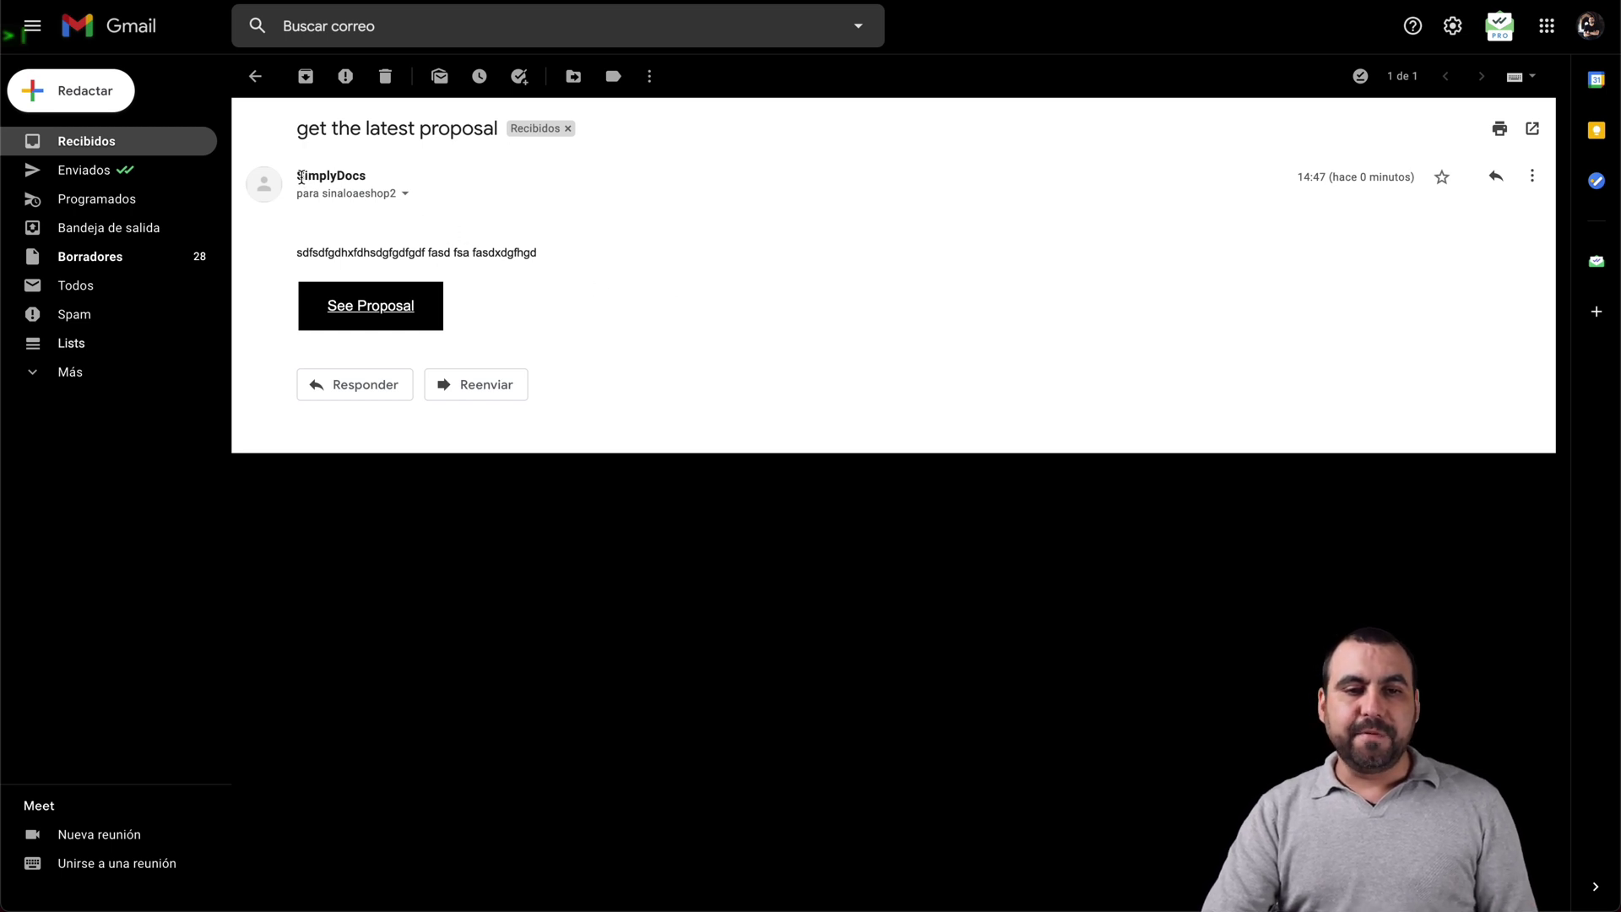
Step: Open the e-mail's See Proposal link in an incognito window
{"action": "mouse_move", "coordinate": [299, 175]}
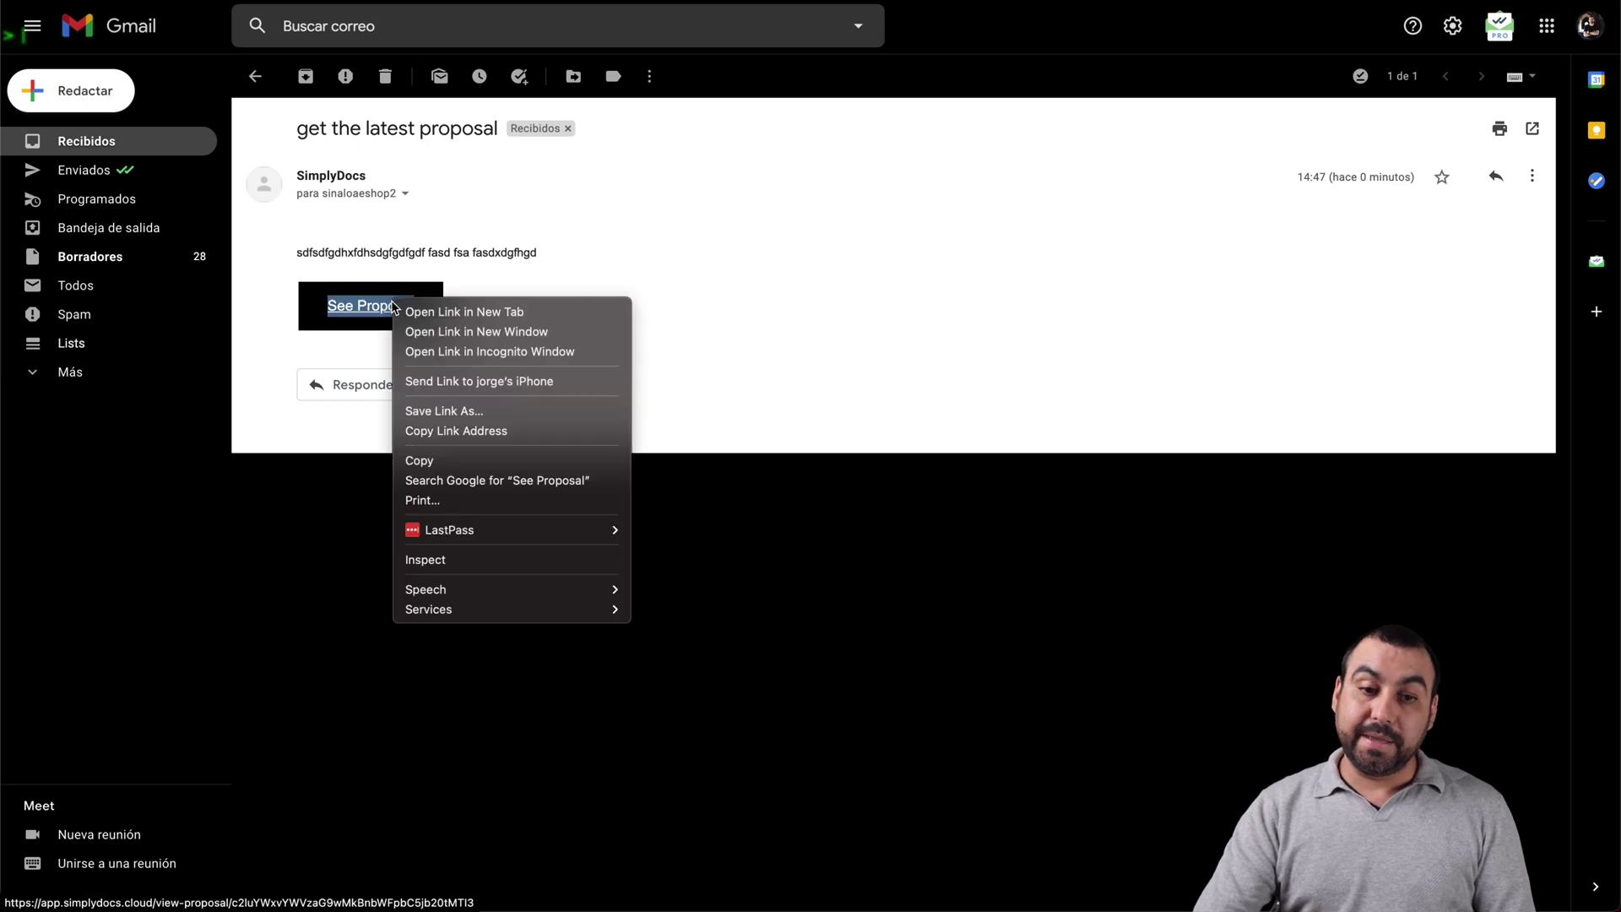
{"action": "left_click", "coordinate": [461, 350]}
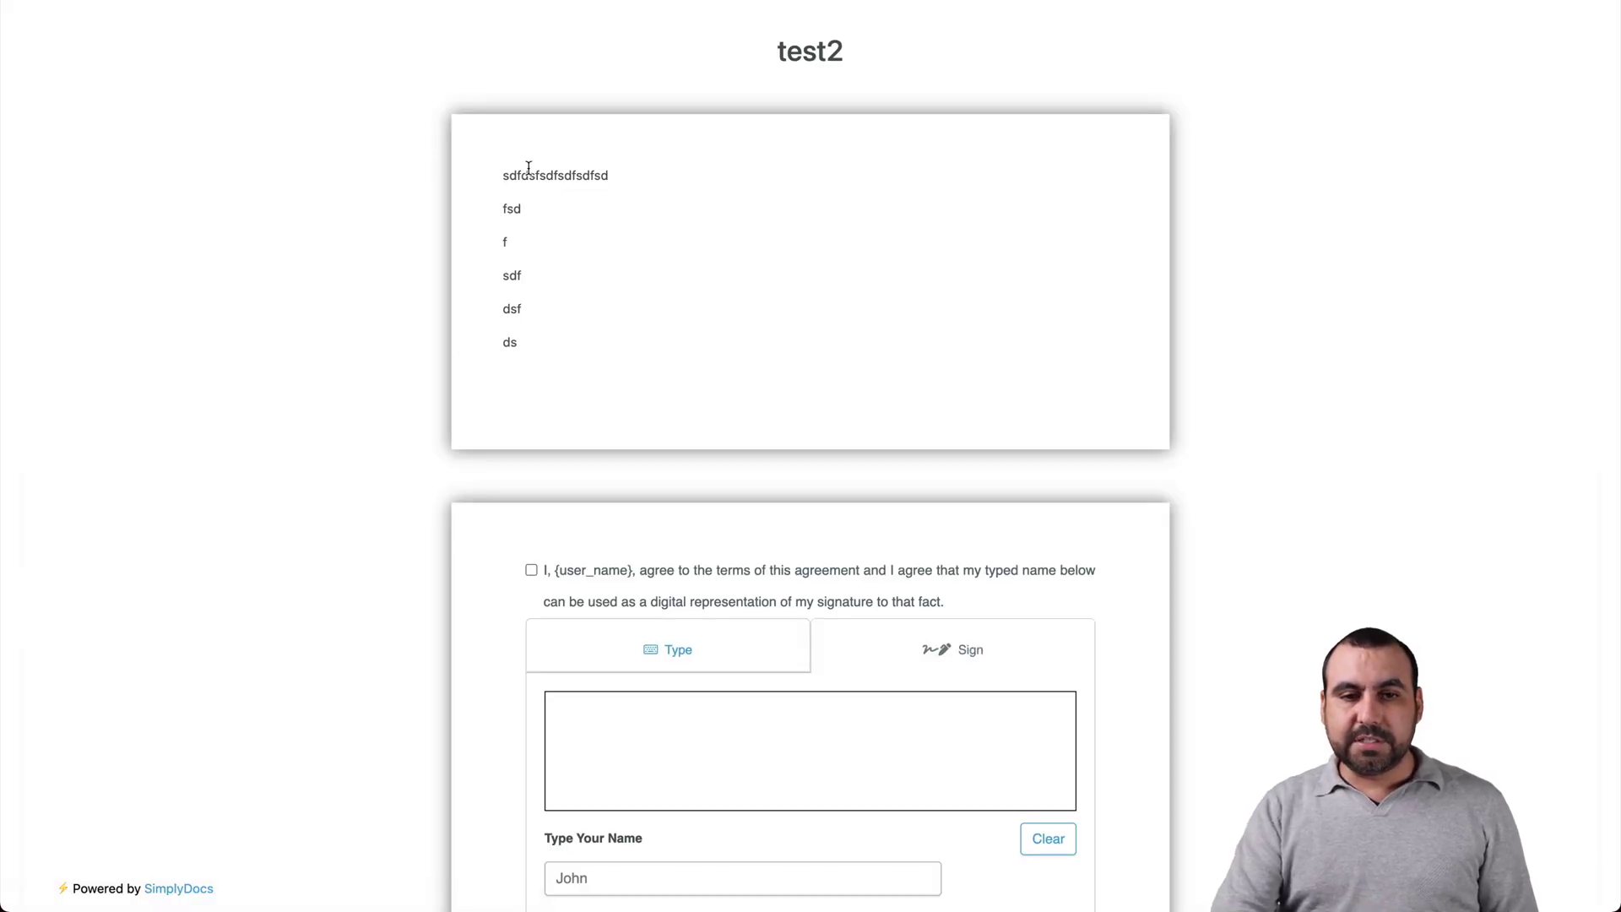
Step: Agree to the proposal's terms, draw a freehand signature, and accept it with the typed name
{"action": "left_click_drag", "start_coordinate": [529, 173], "coordinate": [543, 326]}
{"action": "left_click", "coordinate": [544, 323]}
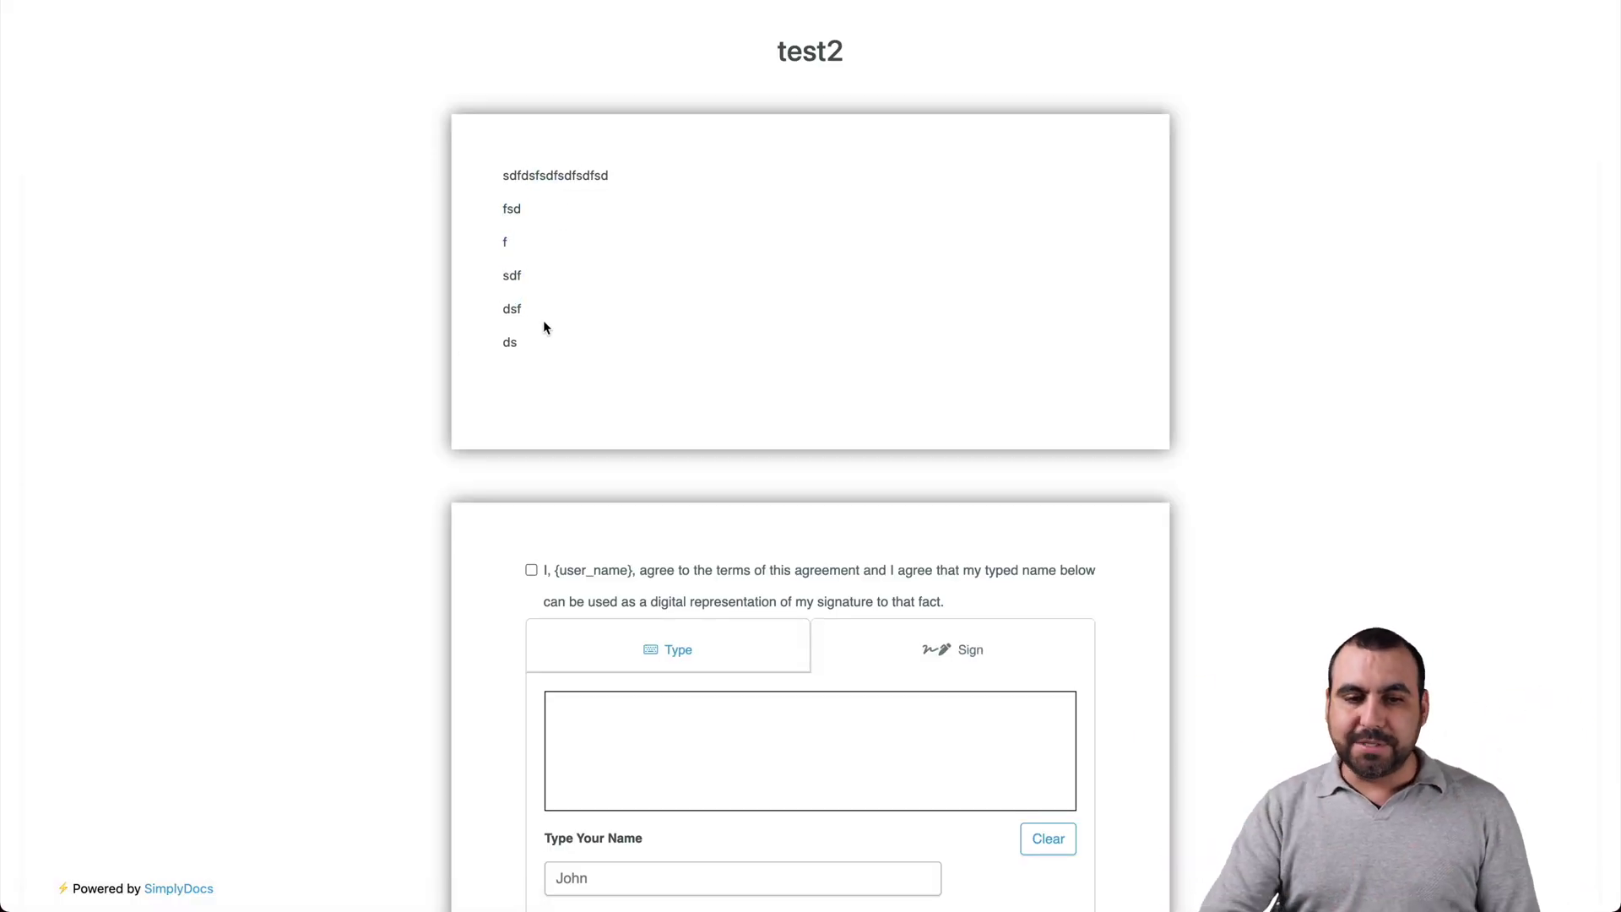
{"action": "scroll", "coordinate": [544, 323], "scroll_direction": "down", "scroll_amount": 3}
{"action": "left_click", "coordinate": [531, 386]}
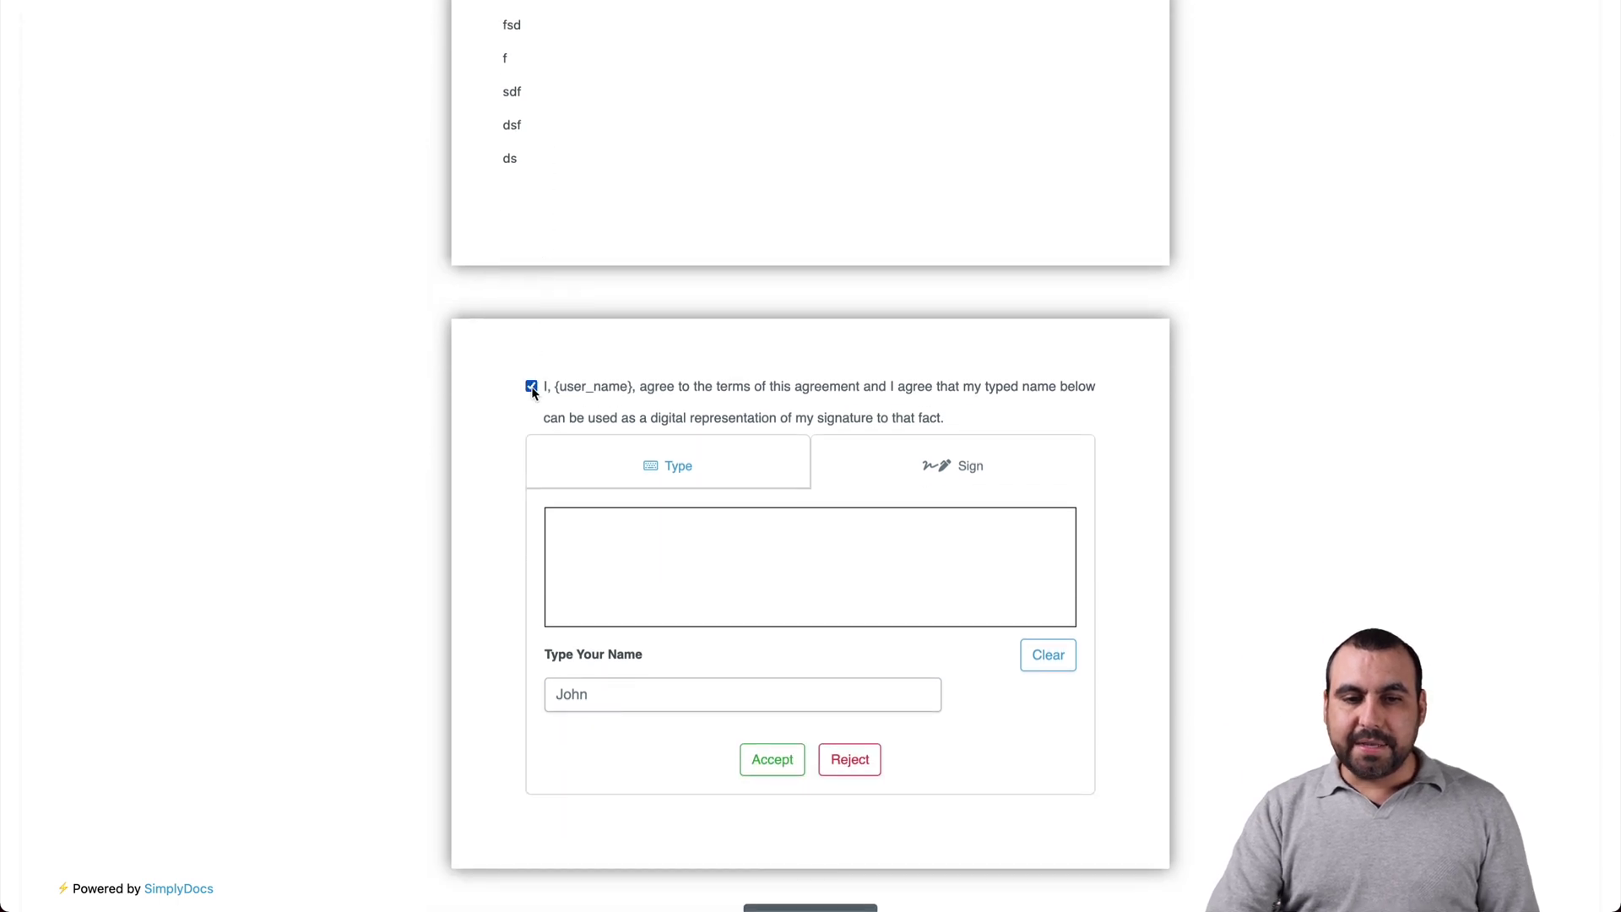
{"action": "left_click", "coordinate": [696, 468]}
{"action": "left_click", "coordinate": [923, 470]}
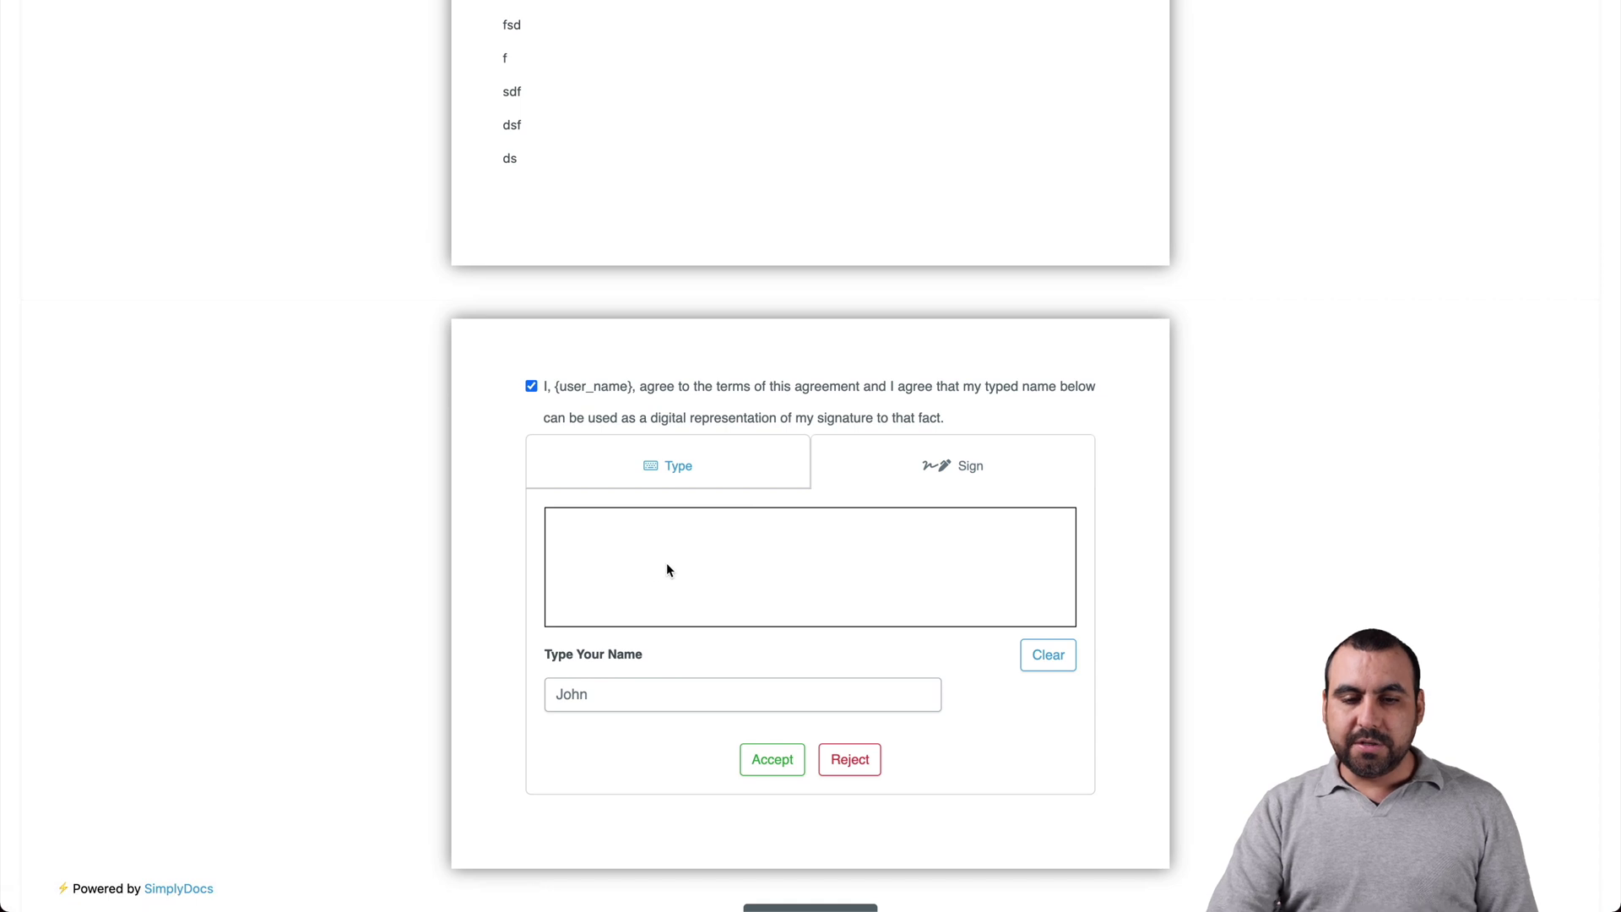
{"action": "mouse_move", "coordinate": [675, 574]}
{"action": "left_mouse_down"}
{"action": "mouse_move", "coordinate": [863, 580]}
{"action": "mouse_move", "coordinate": [1036, 548]}
{"action": "left_mouse_up"}
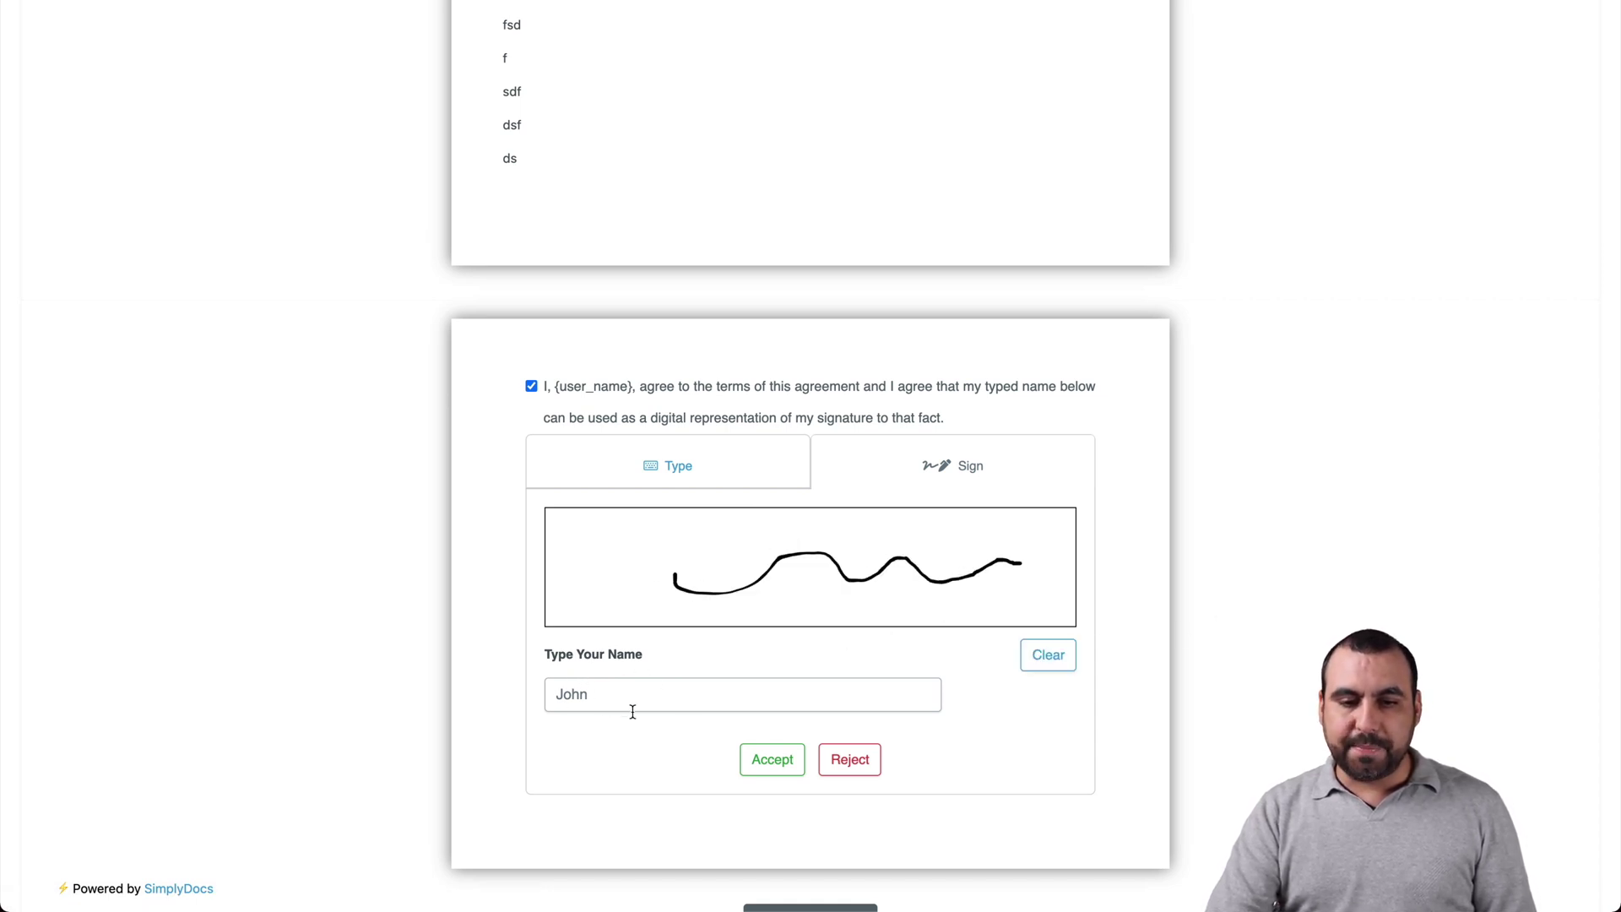
{"action": "left_click", "coordinate": [769, 758]}
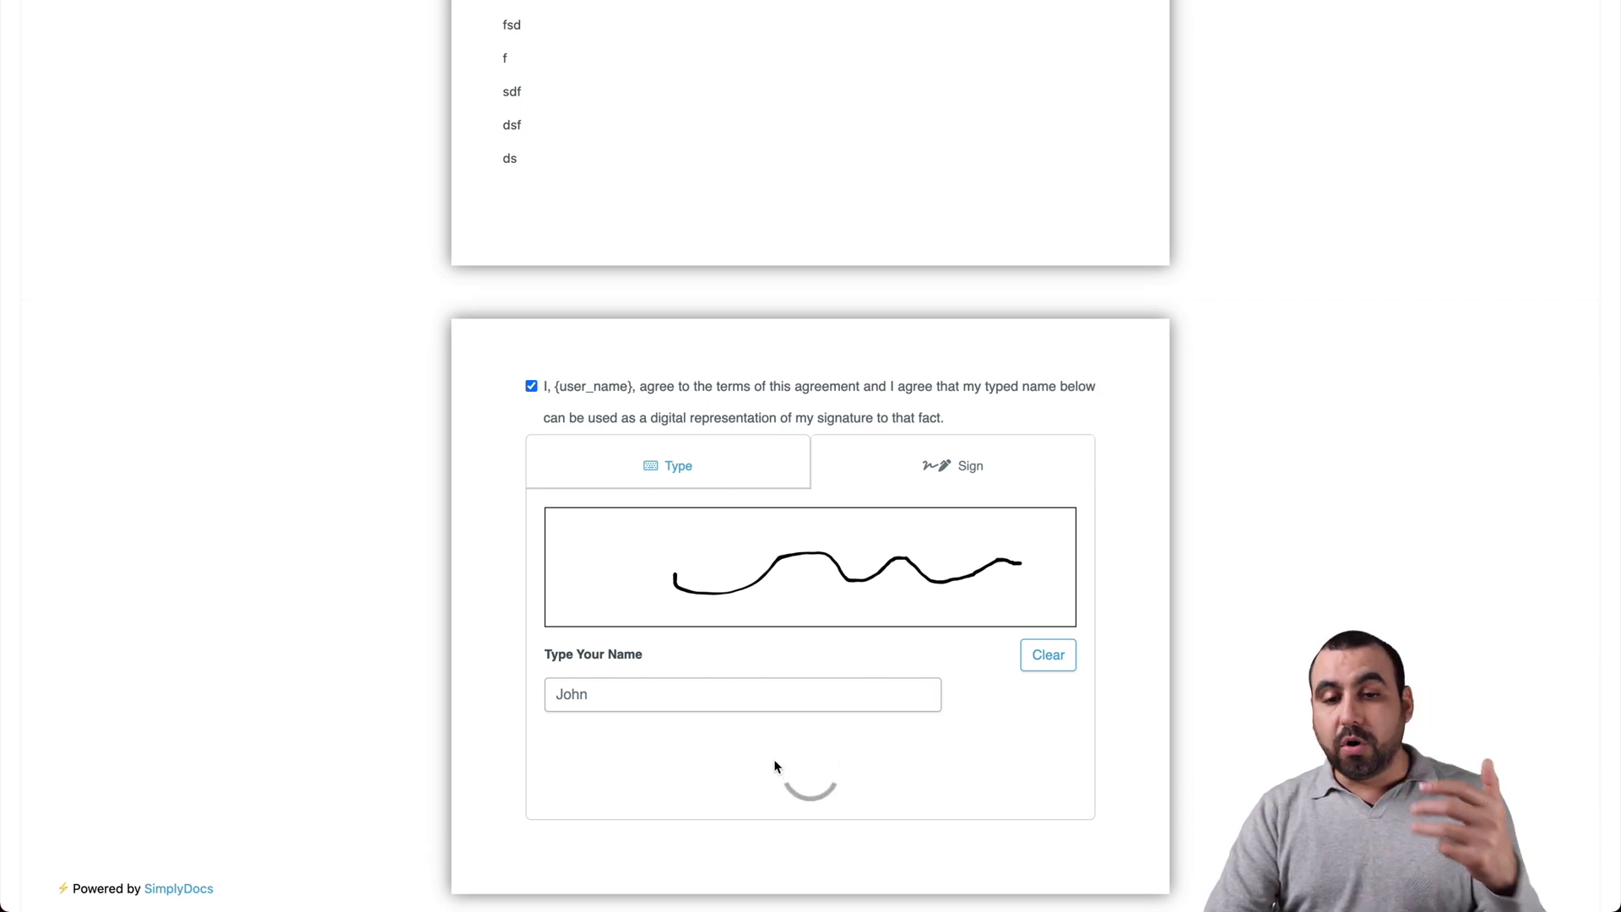
Step: Finish signing to show both parties' signatures dated 13 Nov 2020
{"action": "scroll", "coordinate": [911, 750], "scroll_direction": "up", "scroll_amount": 2}
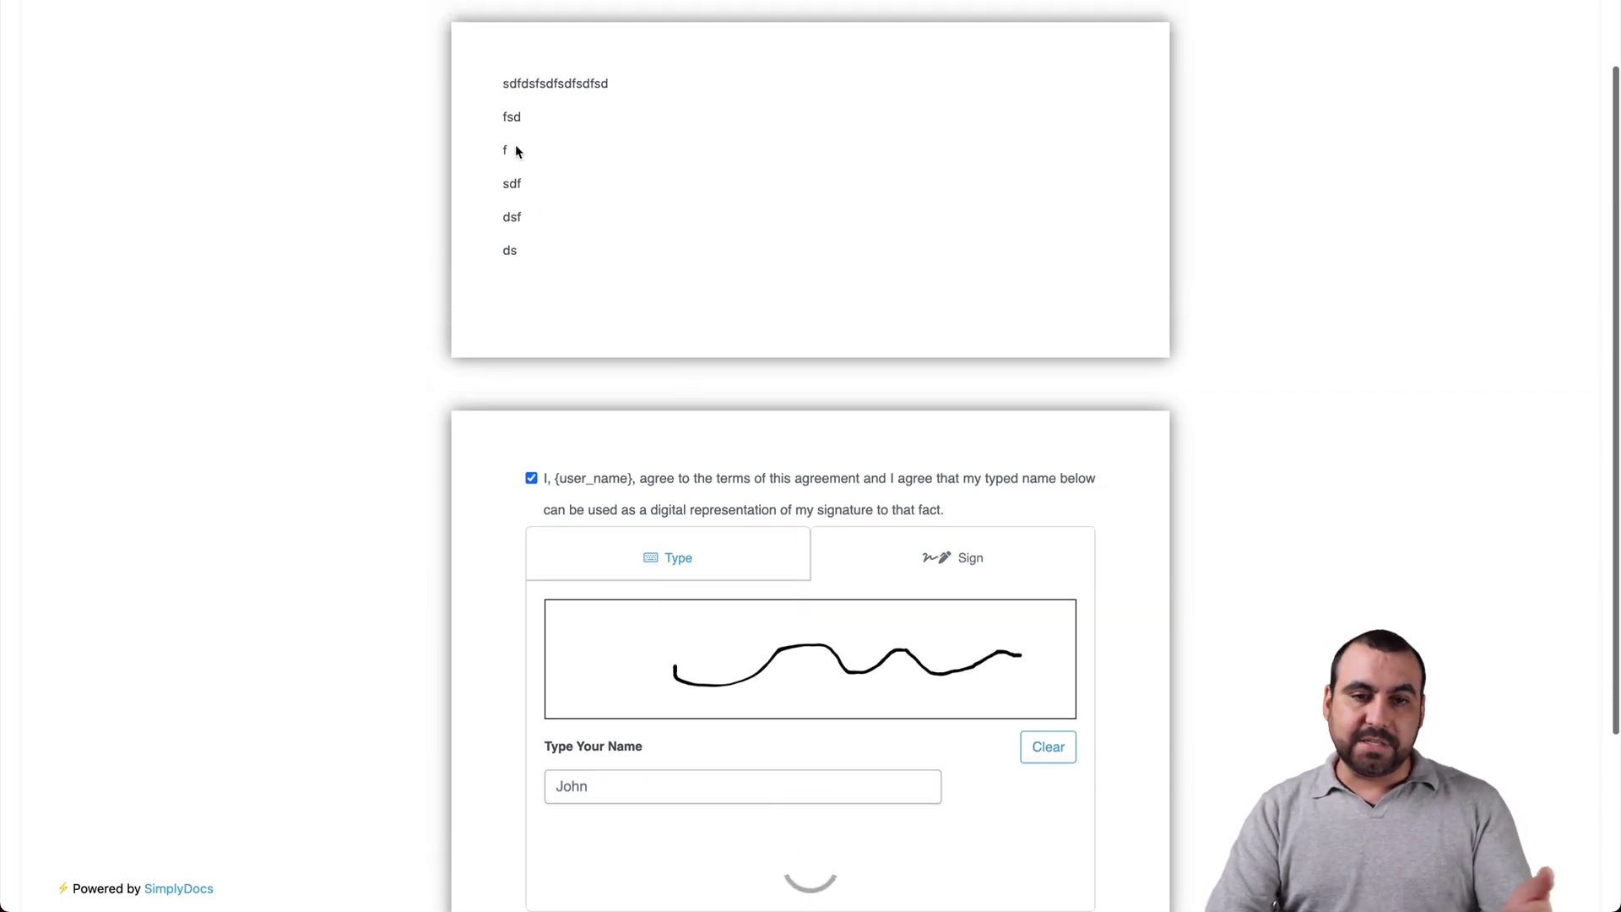
{"action": "scroll", "coordinate": [540, 245], "scroll_direction": "down", "scroll_amount": 1}
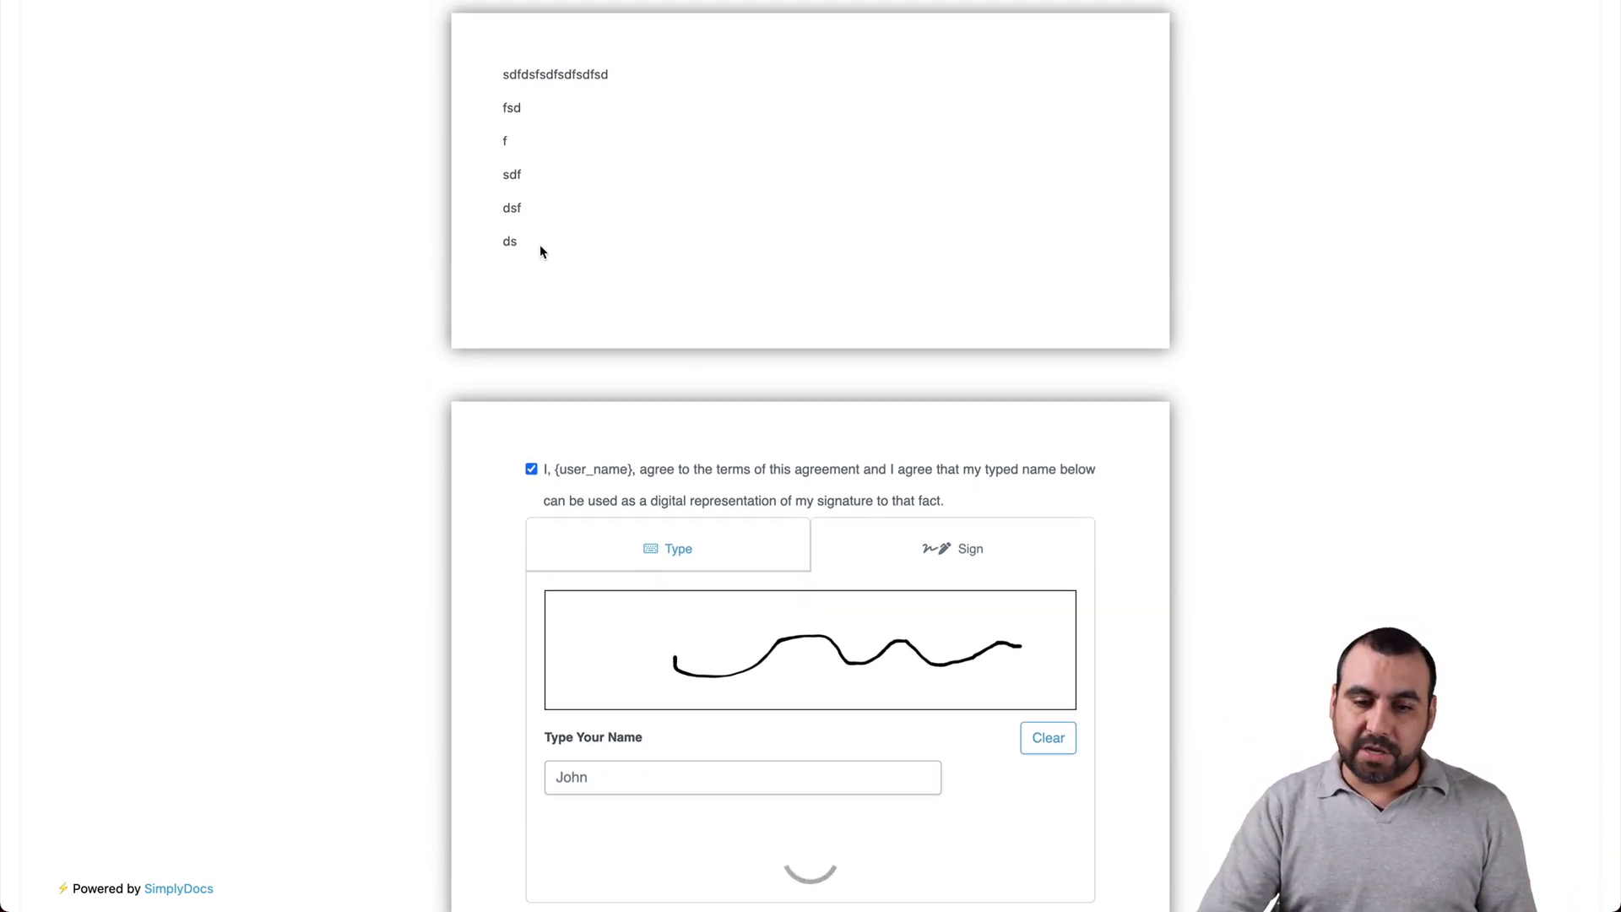
{"action": "scroll", "coordinate": [539, 245], "scroll_direction": "down", "scroll_amount": 4}
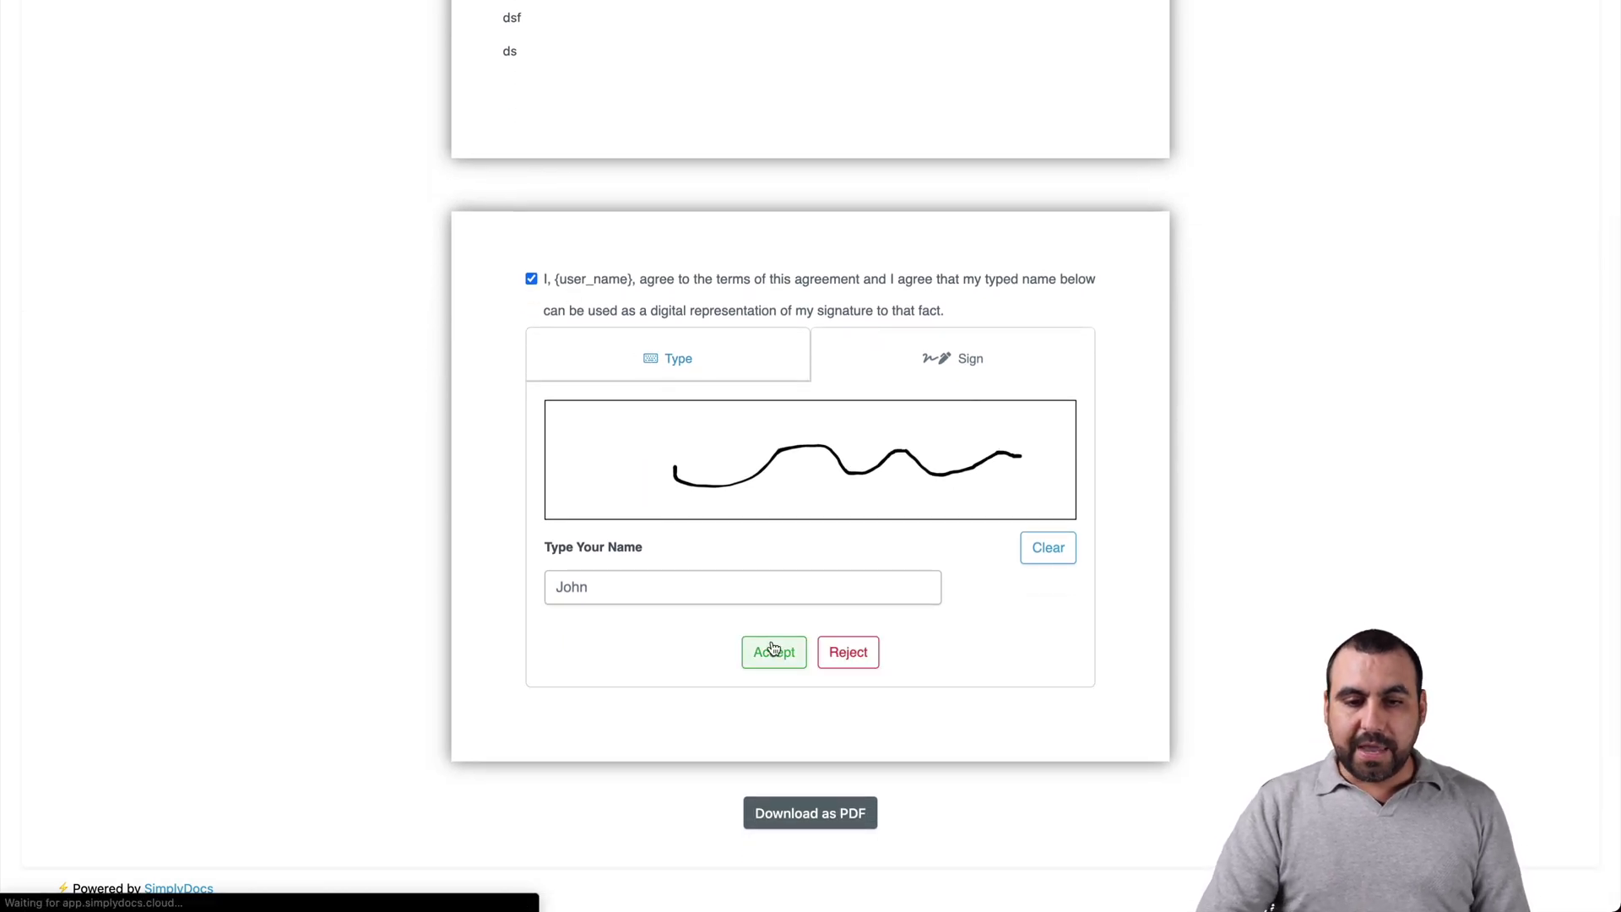
{"action": "left_click", "coordinate": [785, 814]}
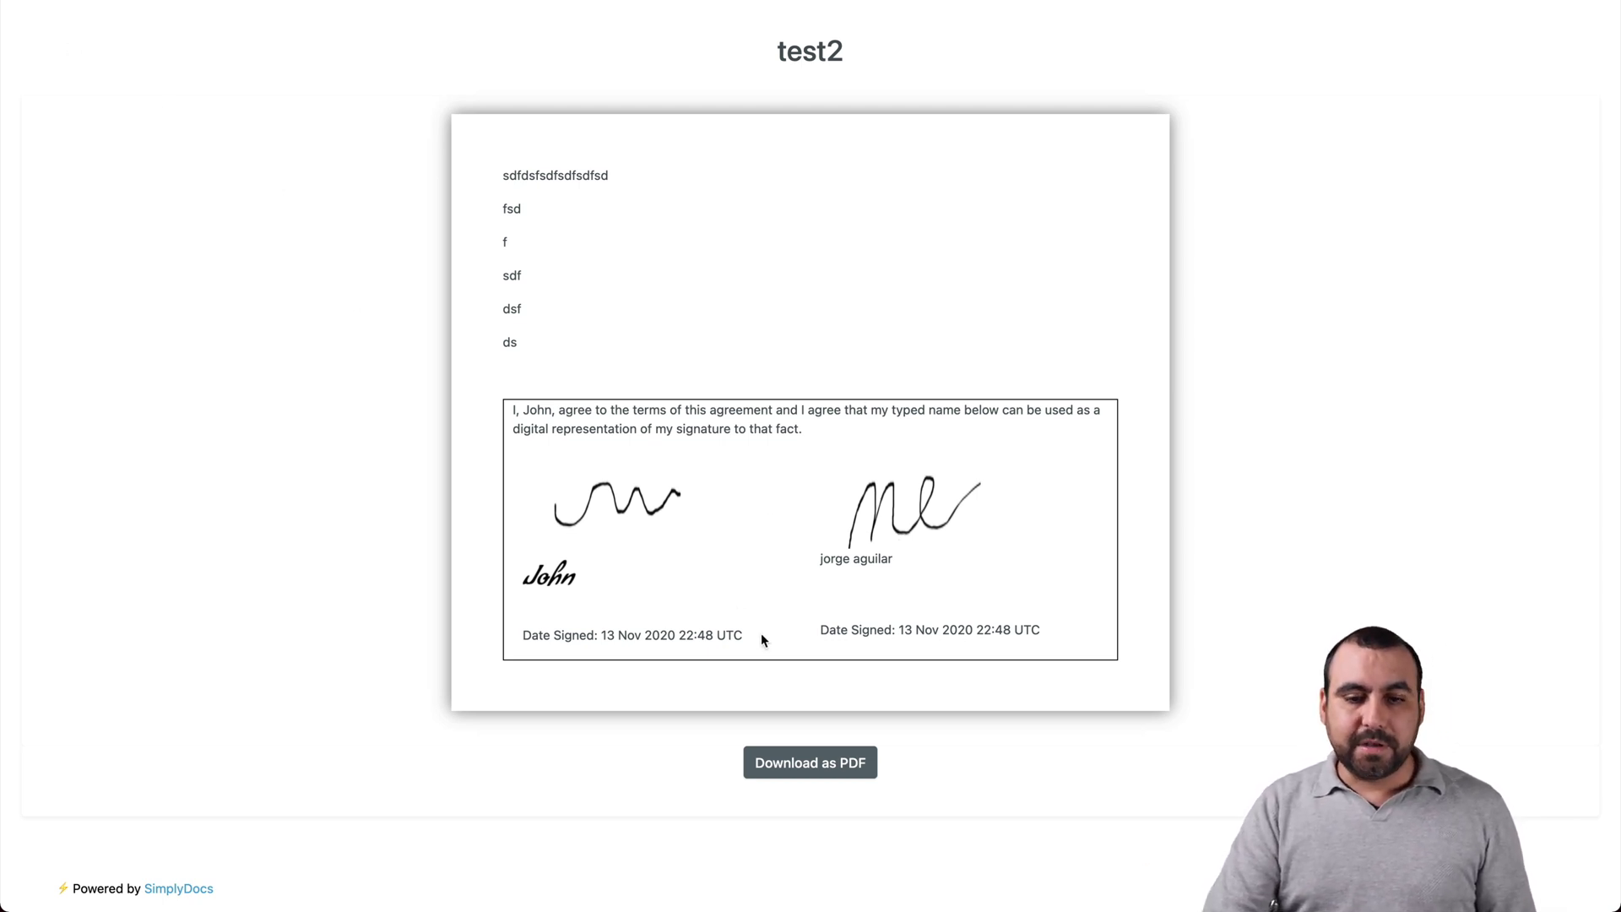
Step: Save the signed proposal as 2020-11-13-test2-1915724536.pdf on the Desktop and highlight the signer's name
{"action": "left_click", "coordinate": [823, 774]}
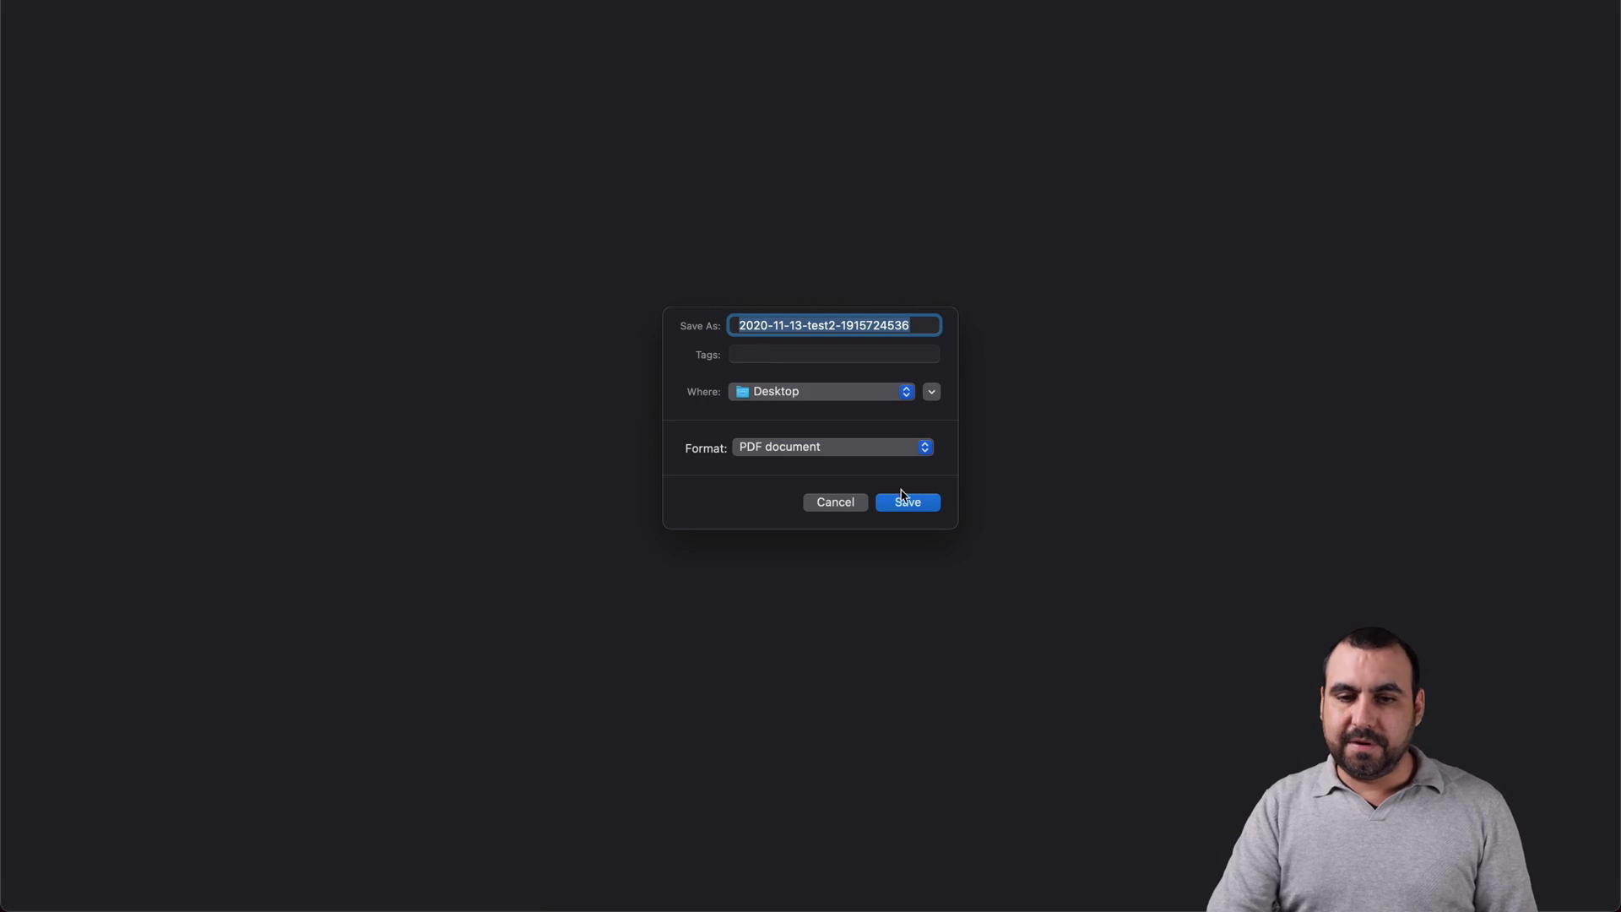
{"action": "left_click", "coordinate": [902, 499]}
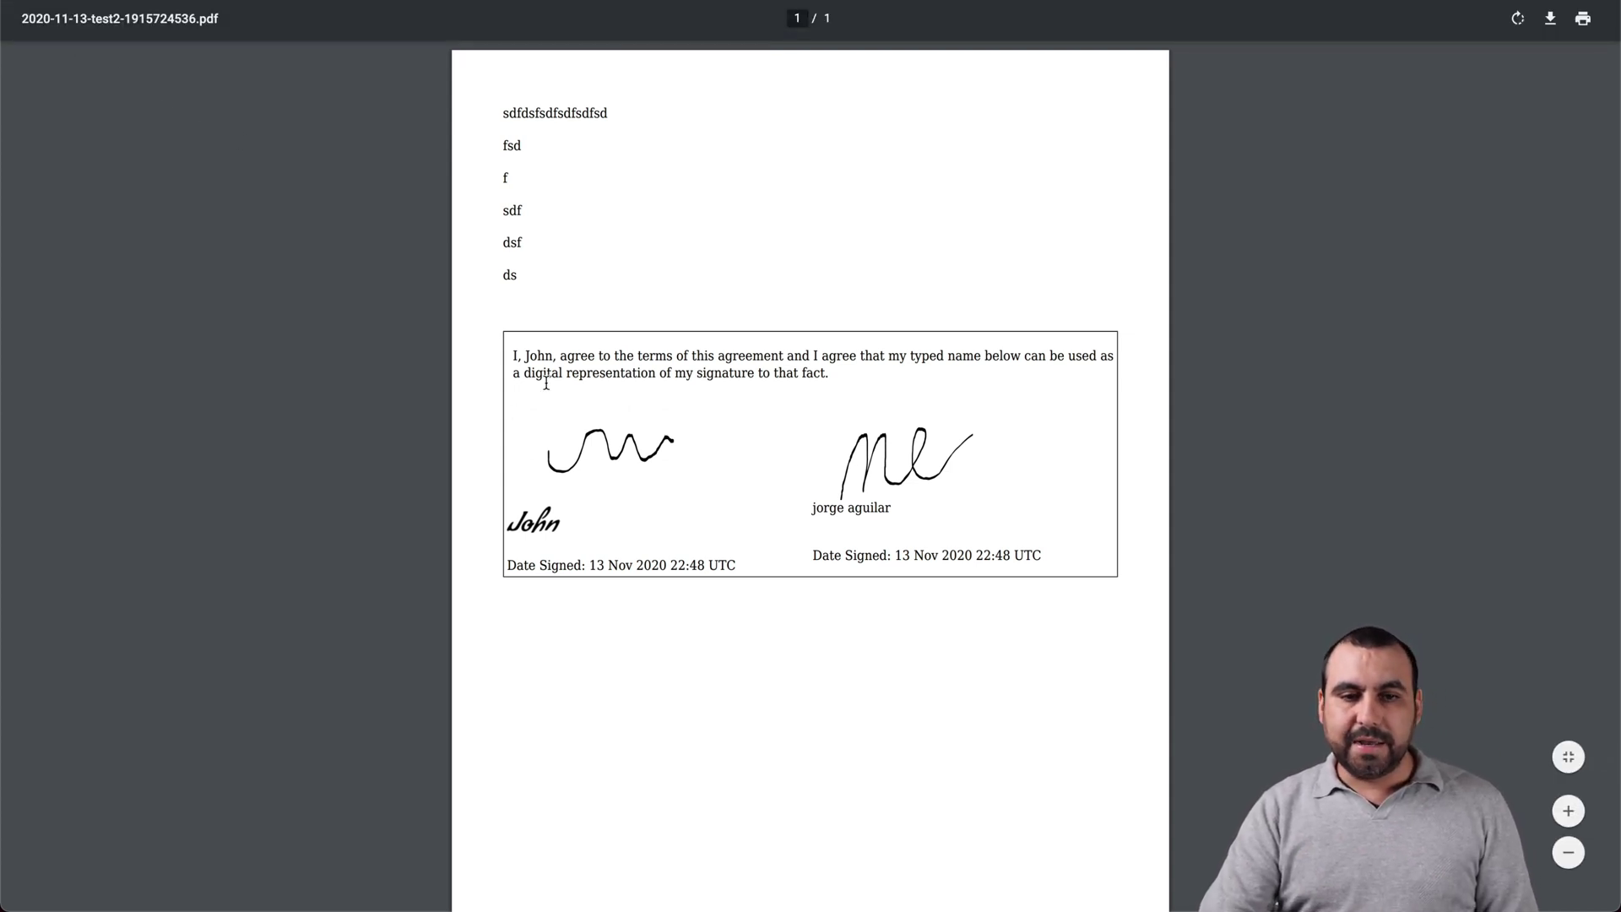
{"action": "left_click_drag", "start_coordinate": [517, 354], "coordinate": [620, 356]}
{"action": "double_click", "coordinate": [539, 355]}
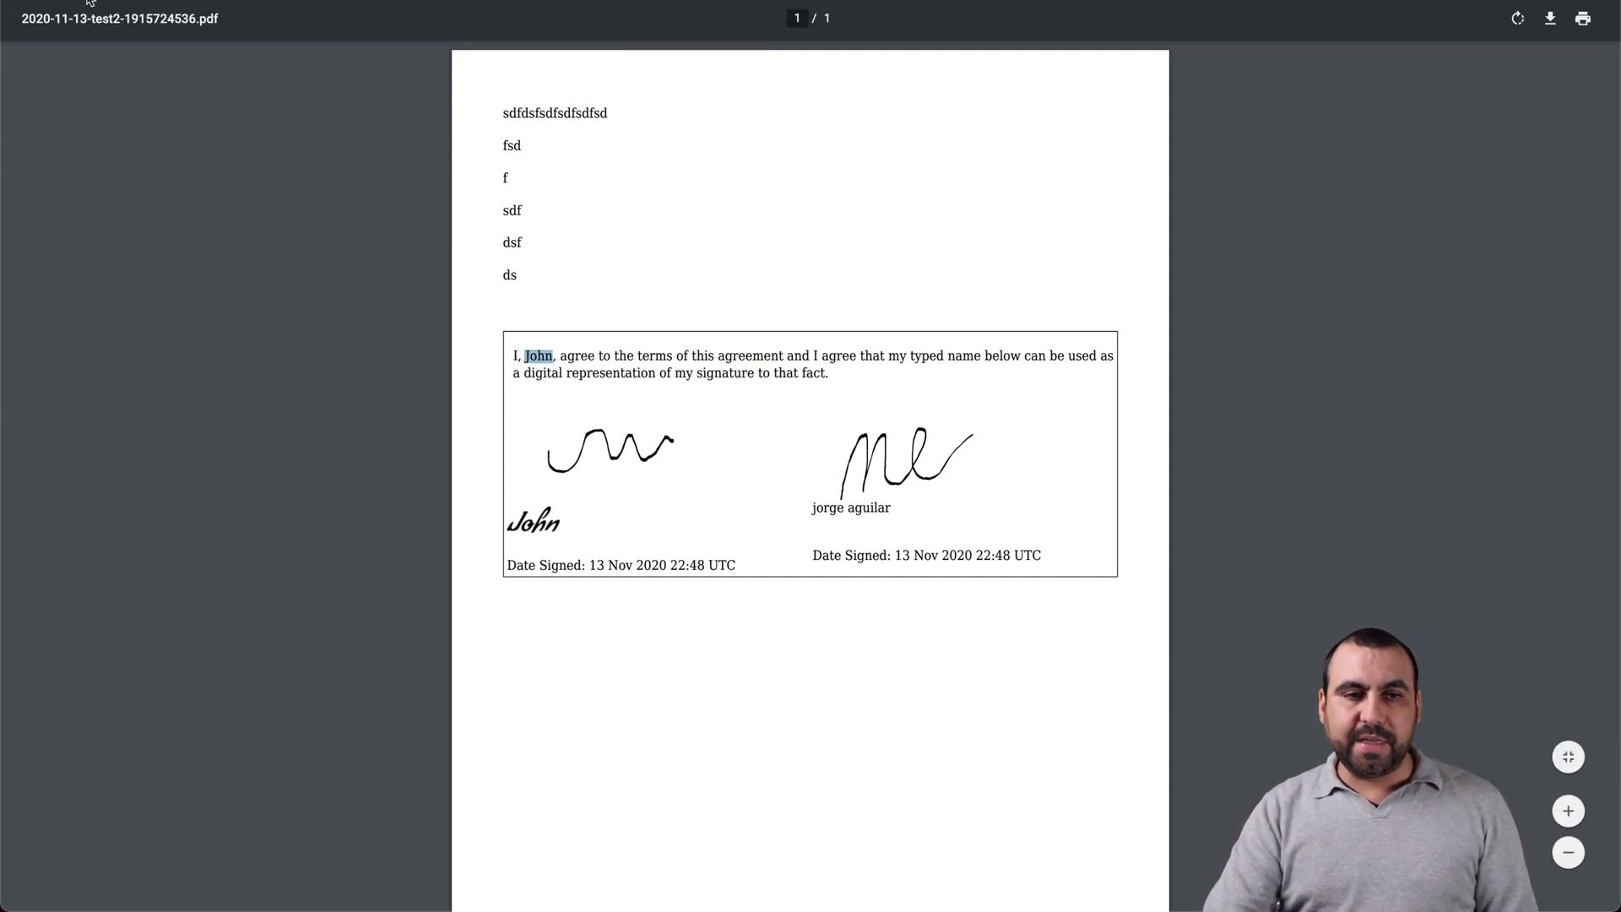
Step: Close the signed PDF, return to the SimplyDocs proposals list, and open the Contacts page
{"action": "key", "text": "ctrl+w"}
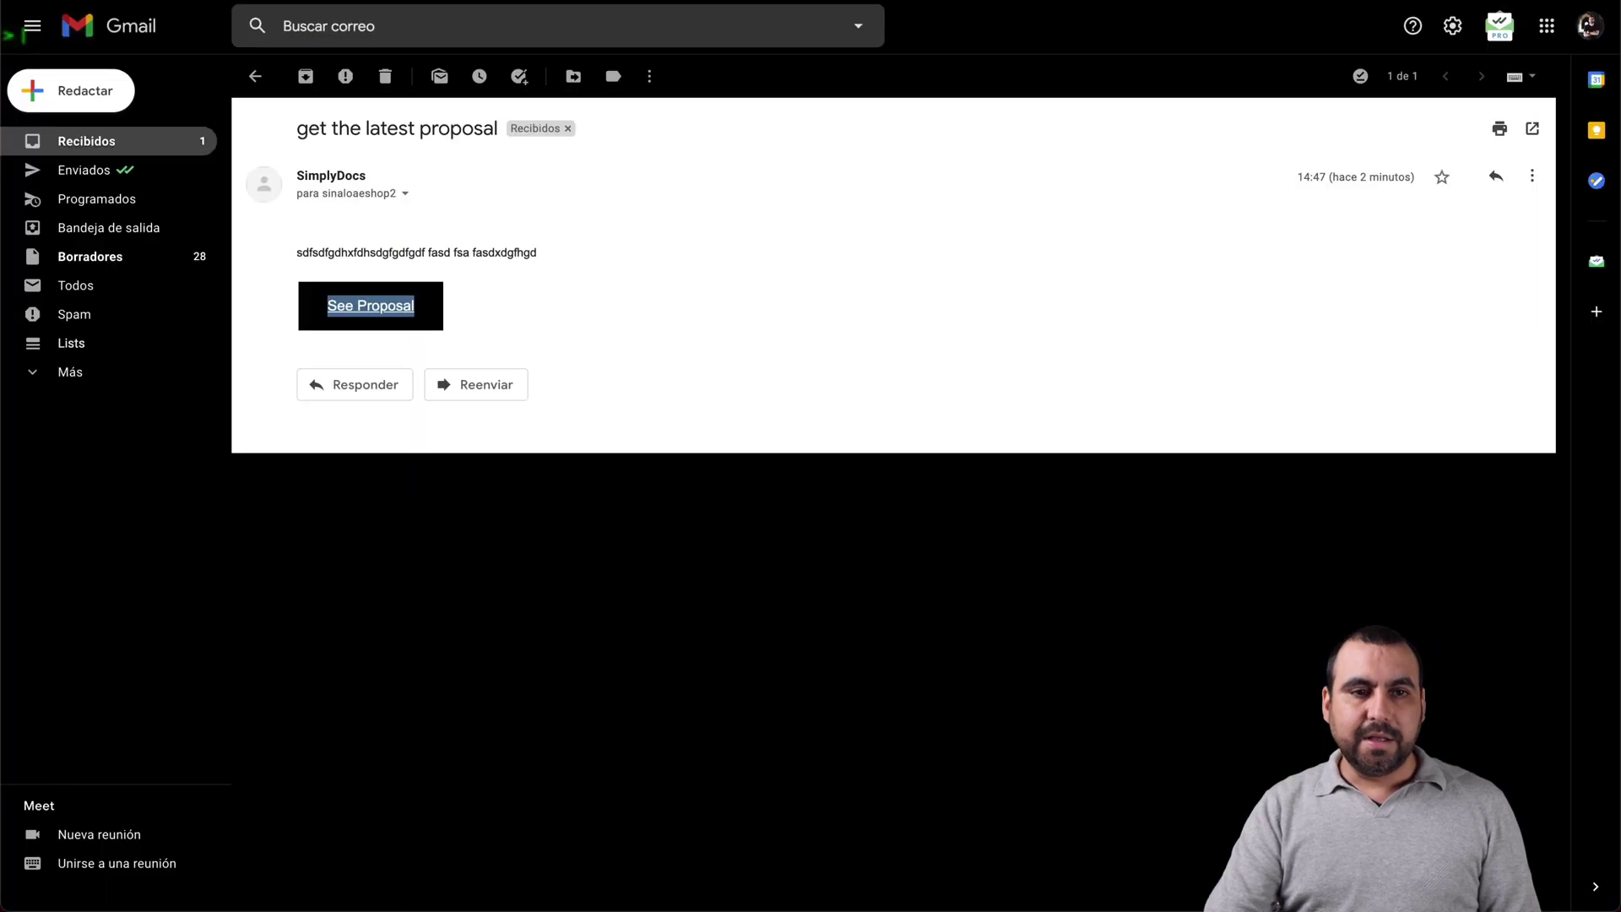
{"action": "key", "text": "ctrl+w"}
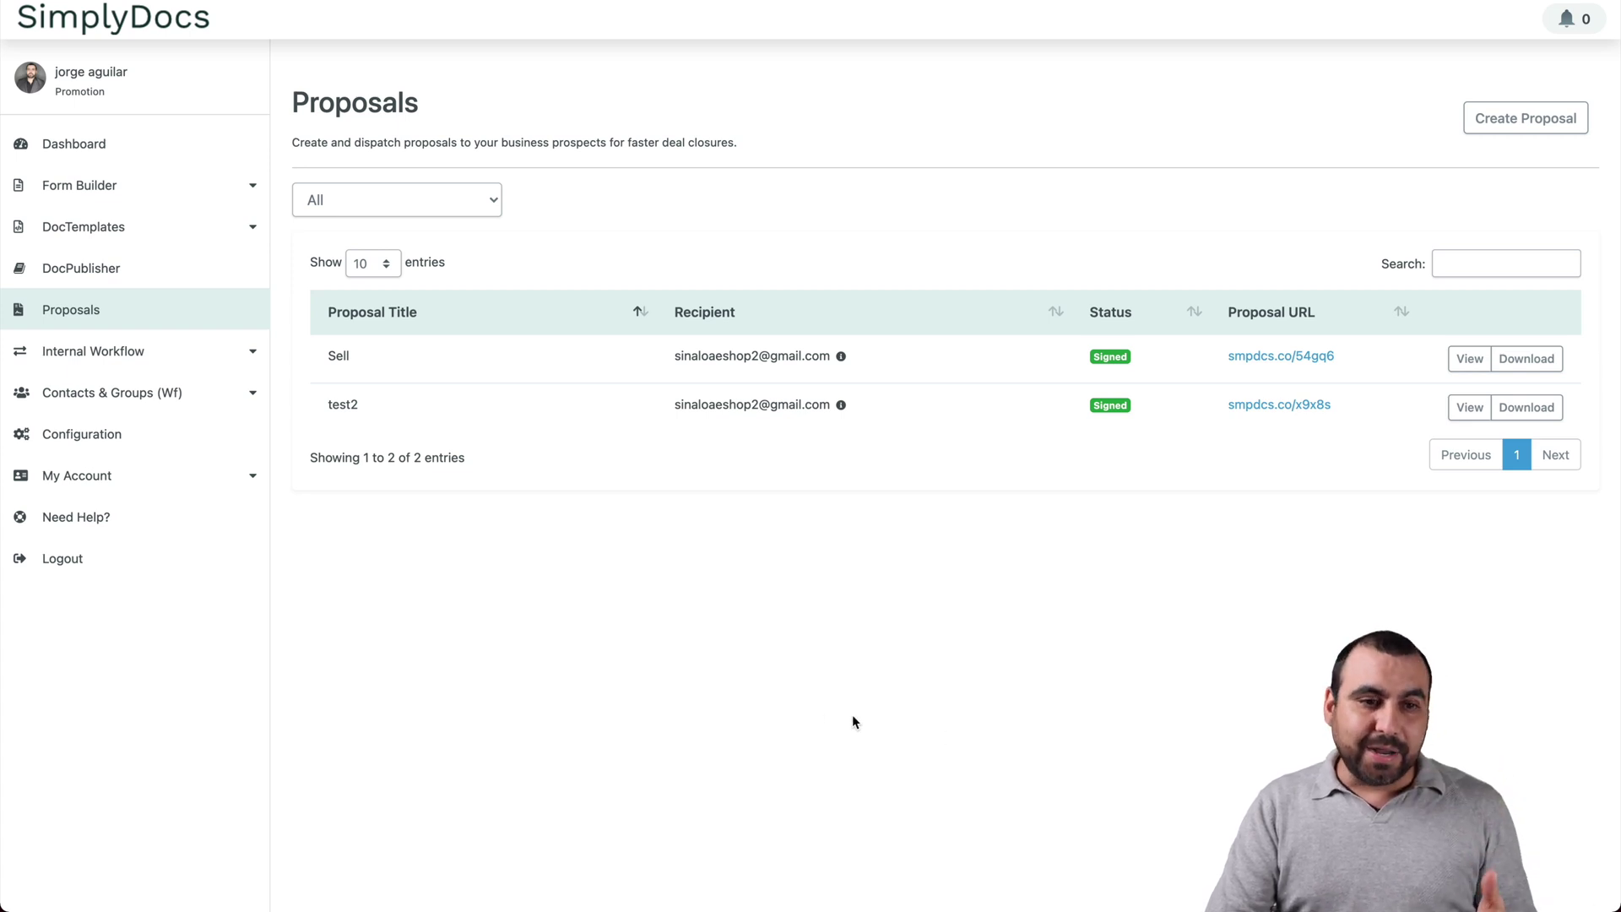
{"action": "left_click", "coordinate": [133, 407]}
{"action": "left_click", "coordinate": [76, 437]}
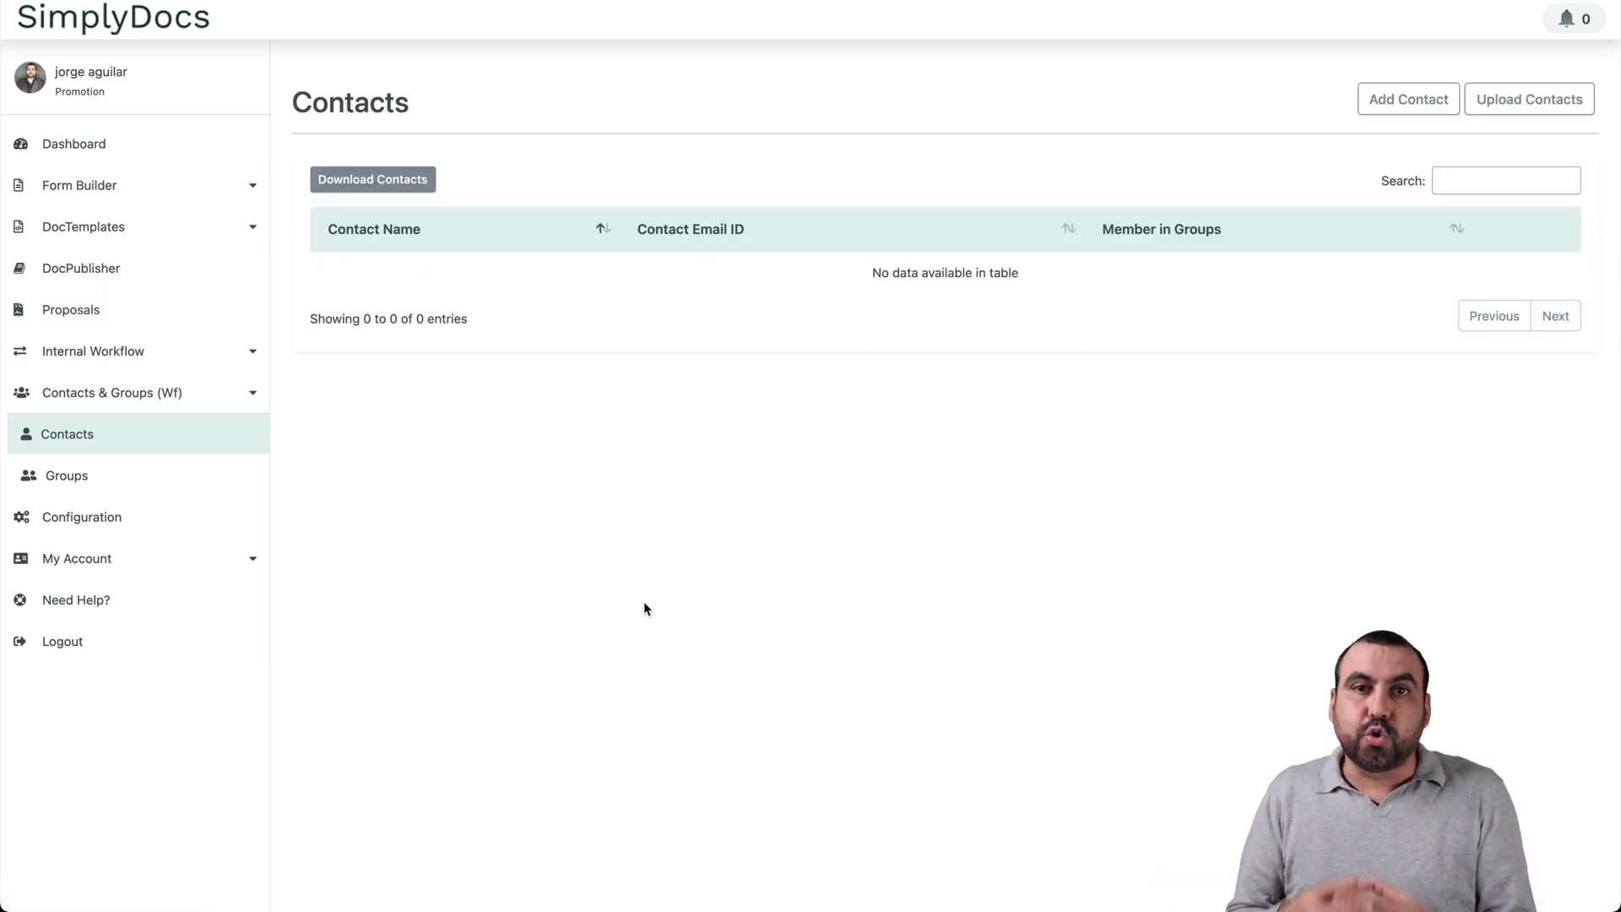
Step: Look over the Add Contact form and the Upload Contacts format notes, closing both
{"action": "left_click", "coordinate": [1408, 99]}
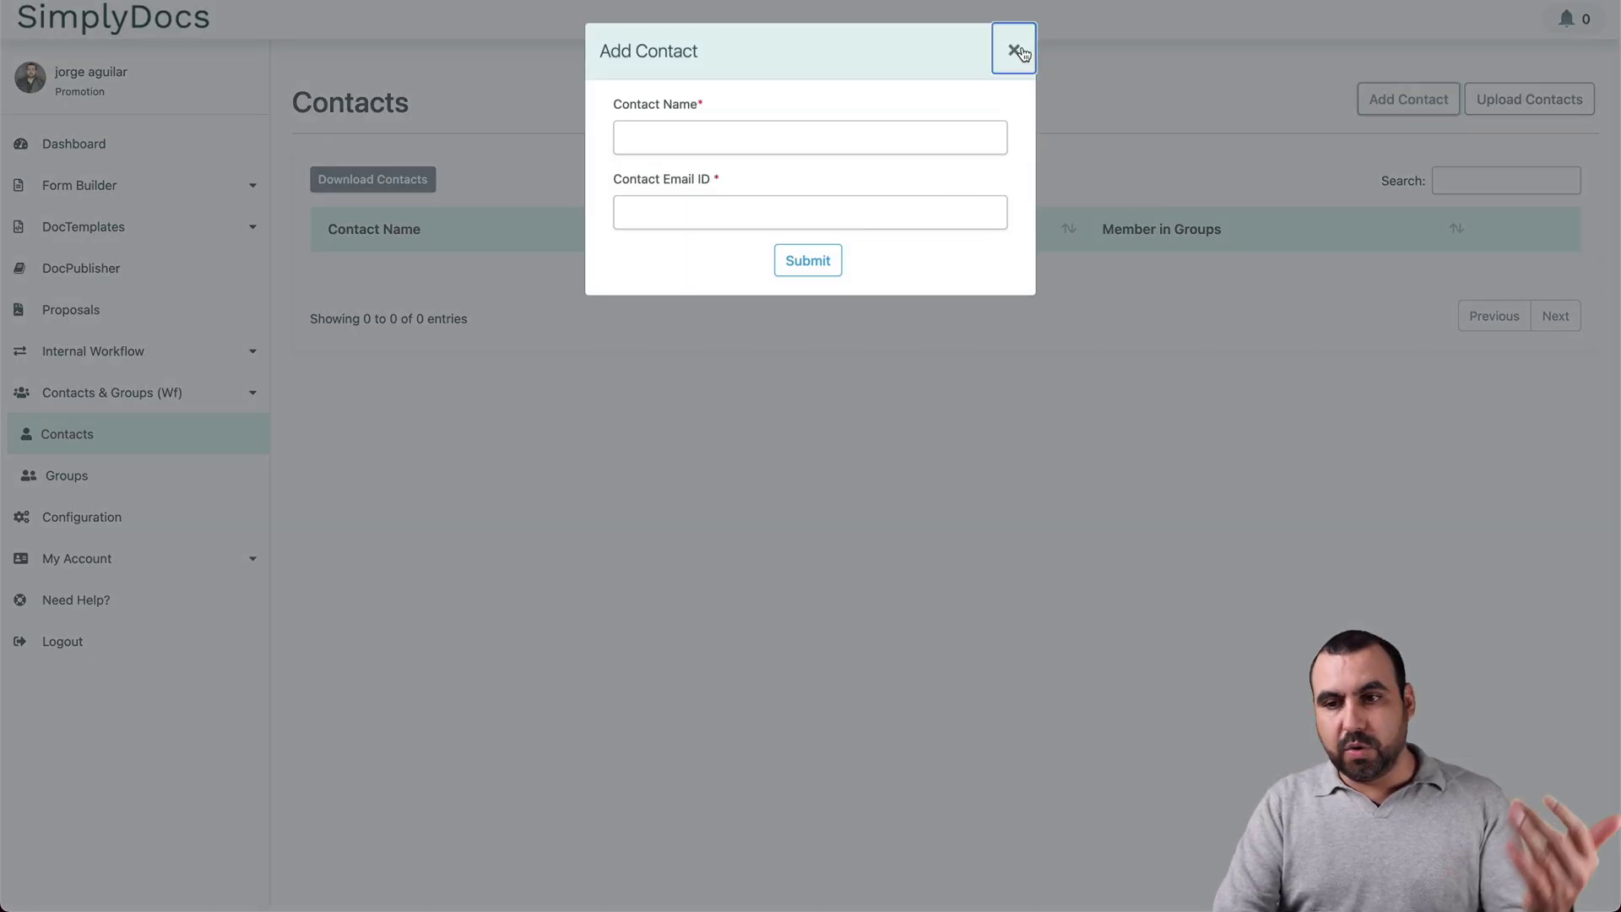
{"action": "left_click", "coordinate": [1013, 49]}
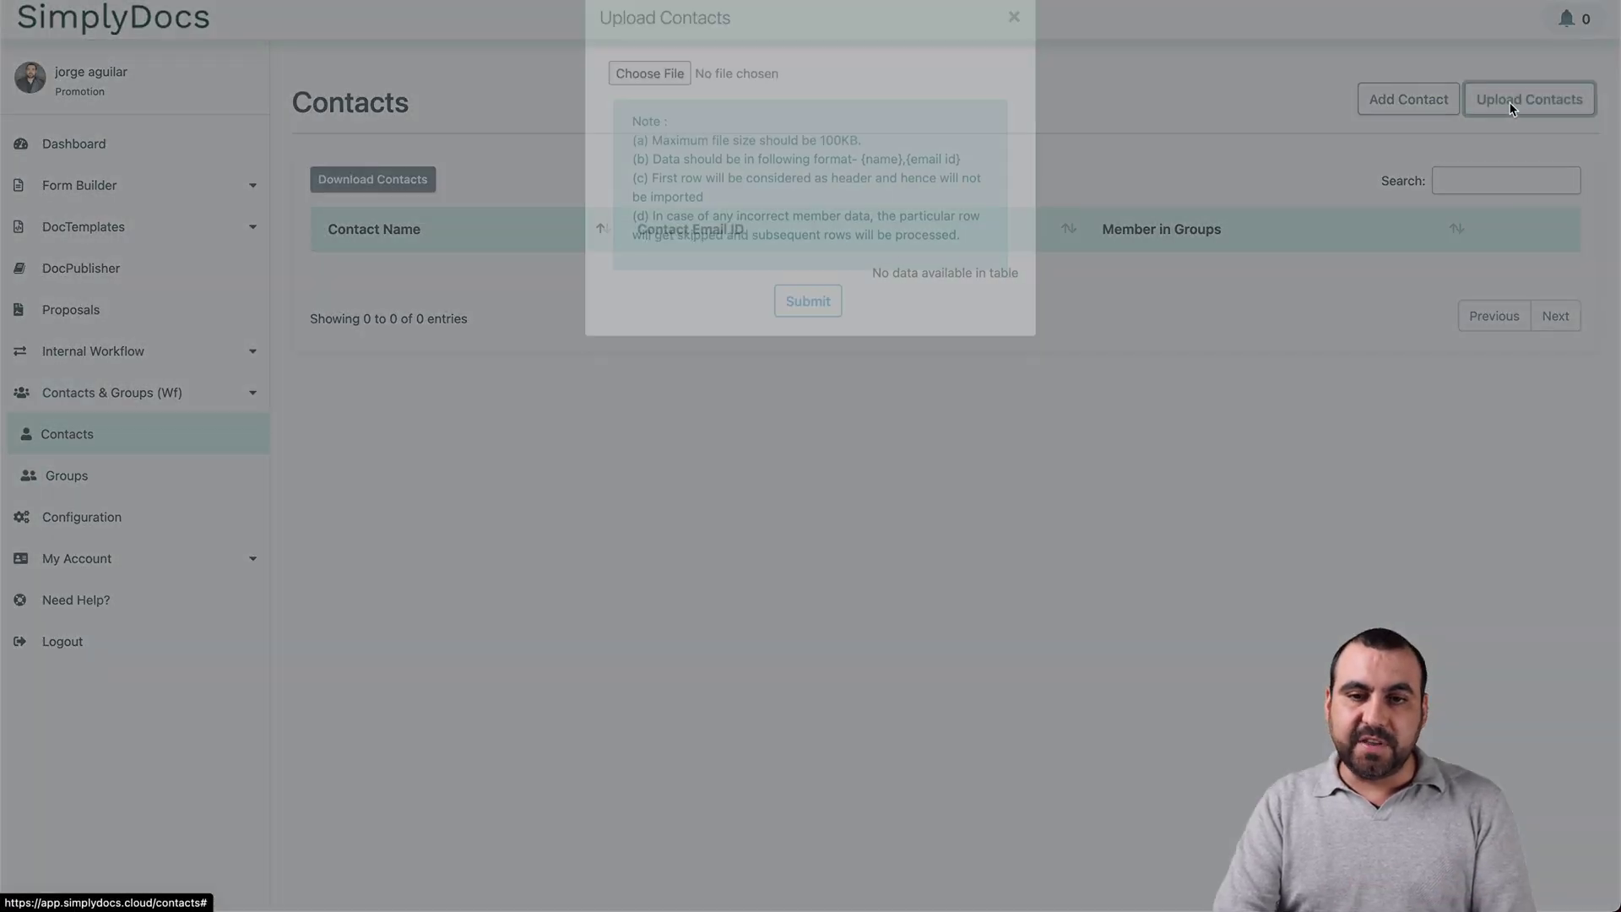
{"action": "left_click_drag", "start_coordinate": [632, 173], "coordinate": [835, 278]}
{"action": "left_click", "coordinate": [853, 291]}
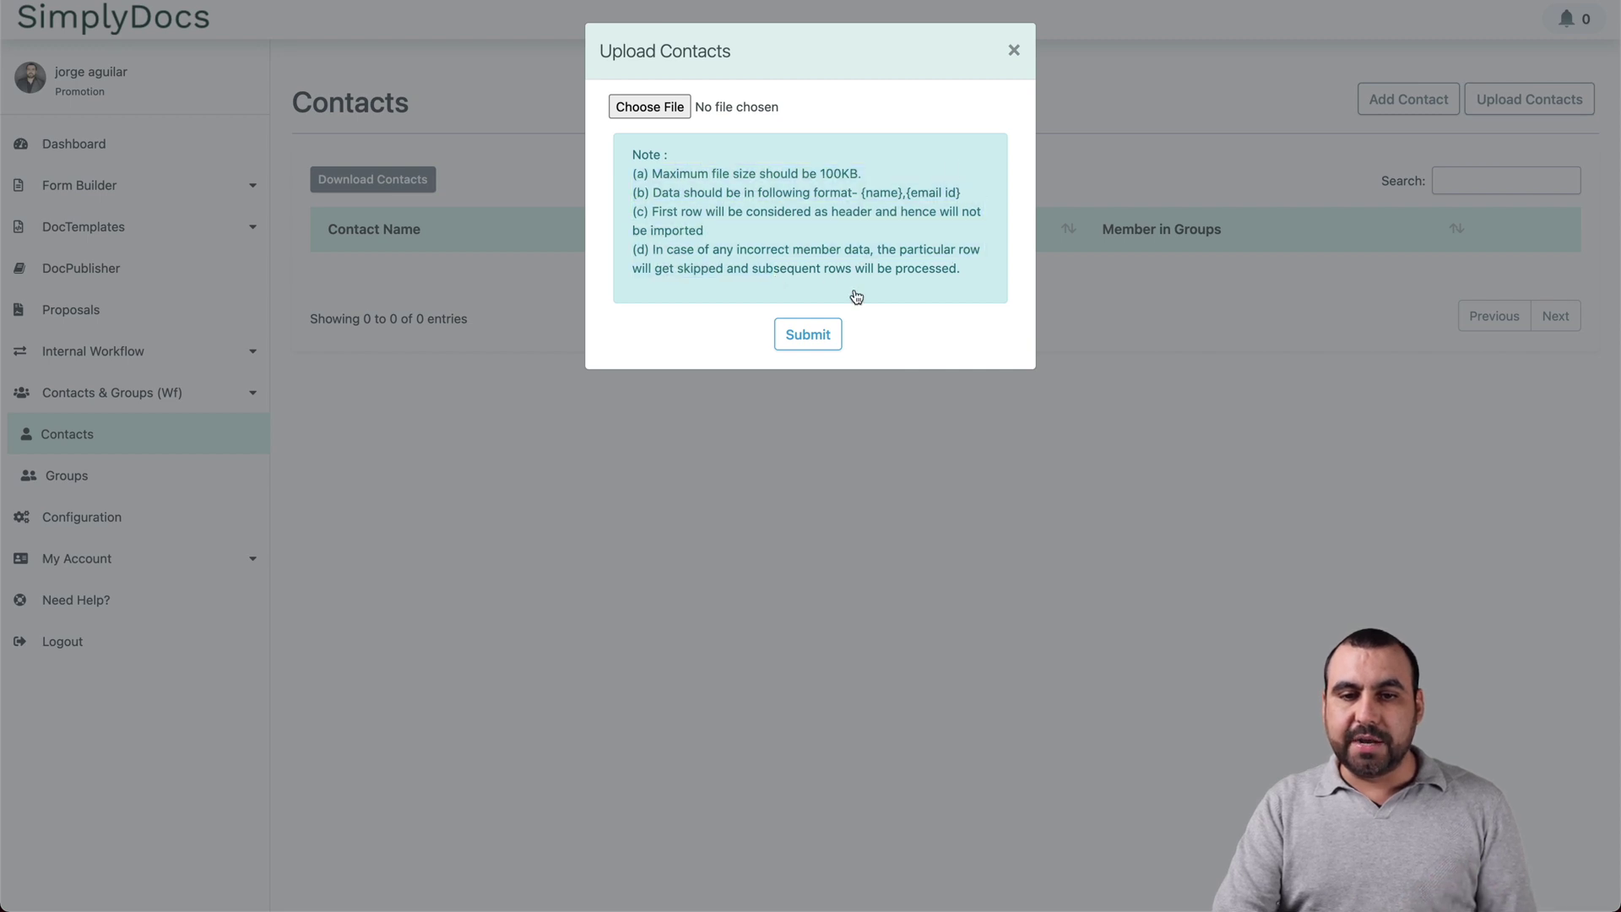
{"action": "left_click", "coordinate": [1013, 51]}
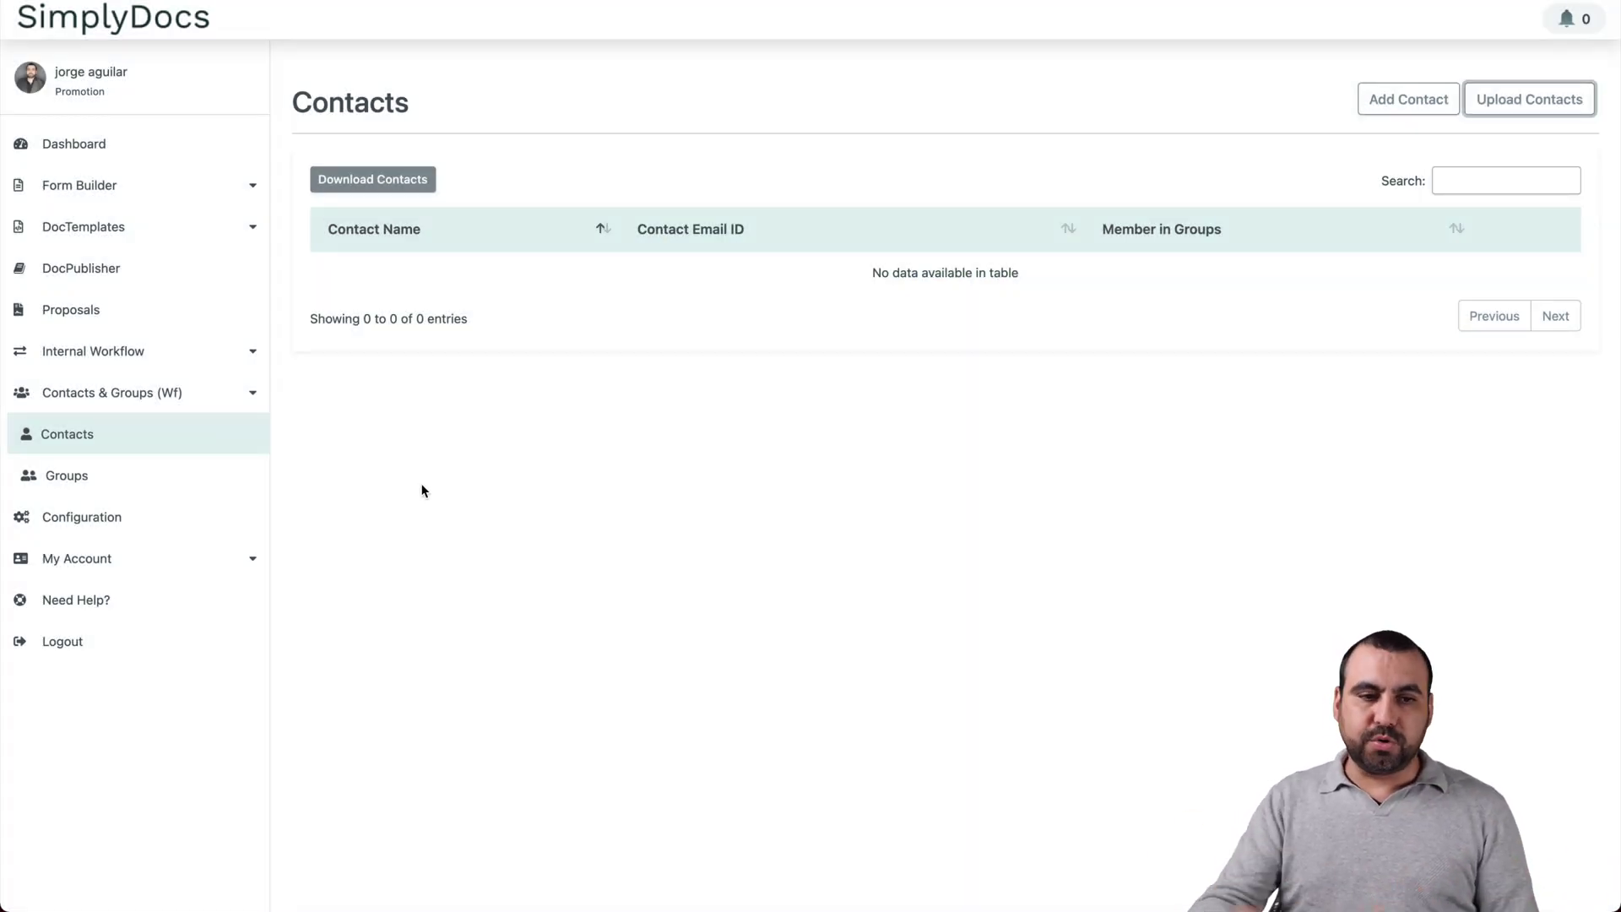
Step: View the Groups page, then expand Internal Workflow and open the Workflows list
{"action": "left_click", "coordinate": [56, 473]}
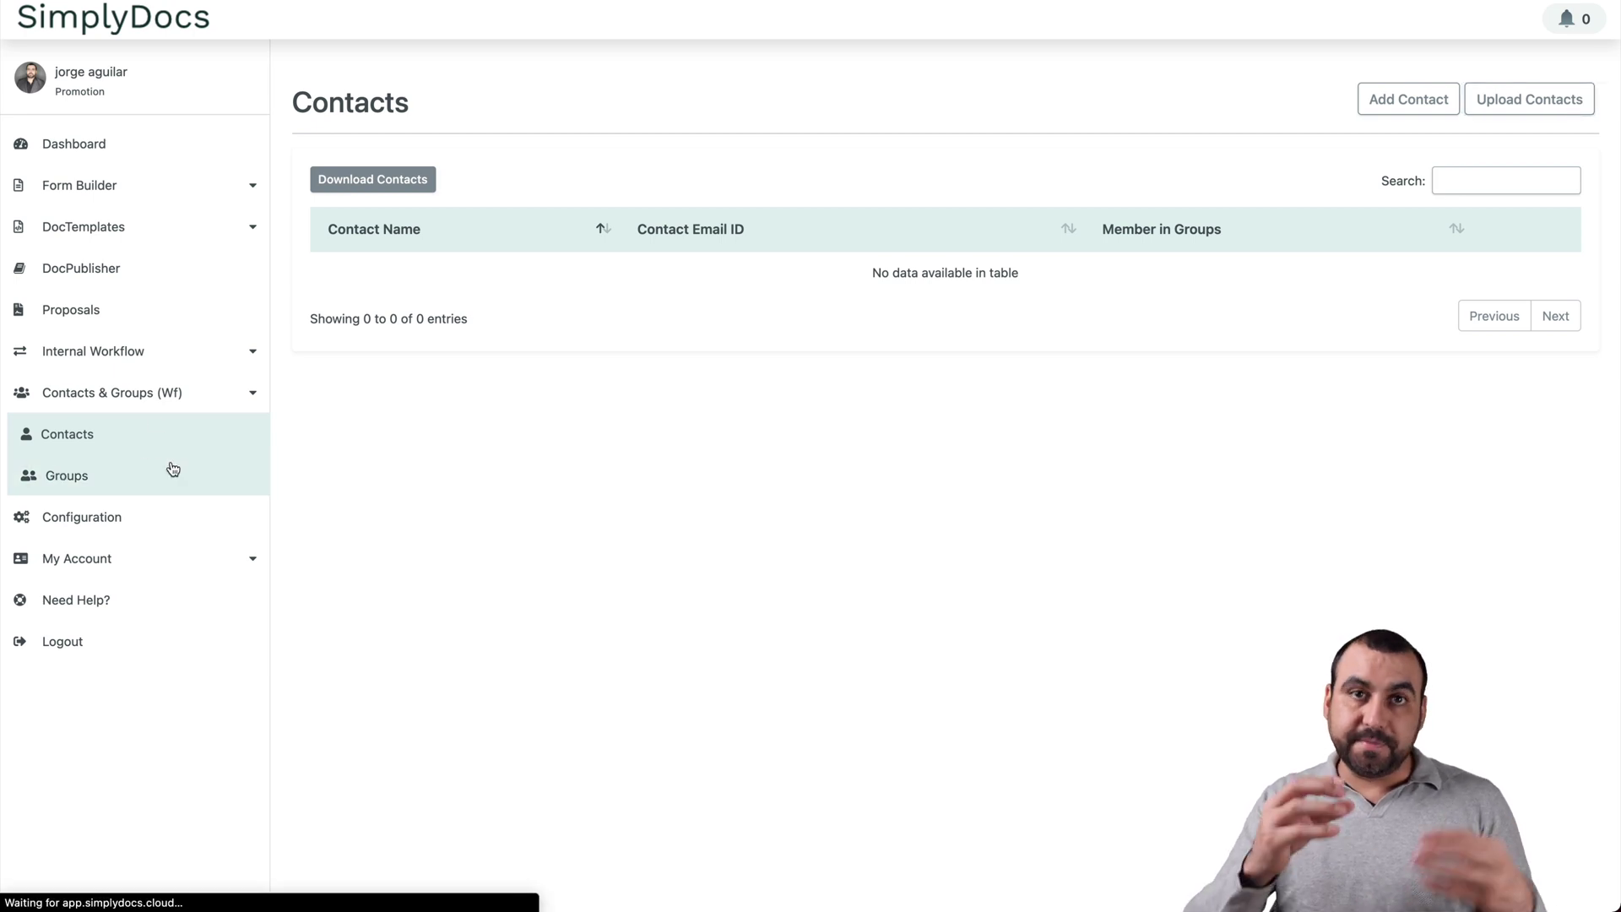
{"action": "left_click", "coordinate": [145, 353]}
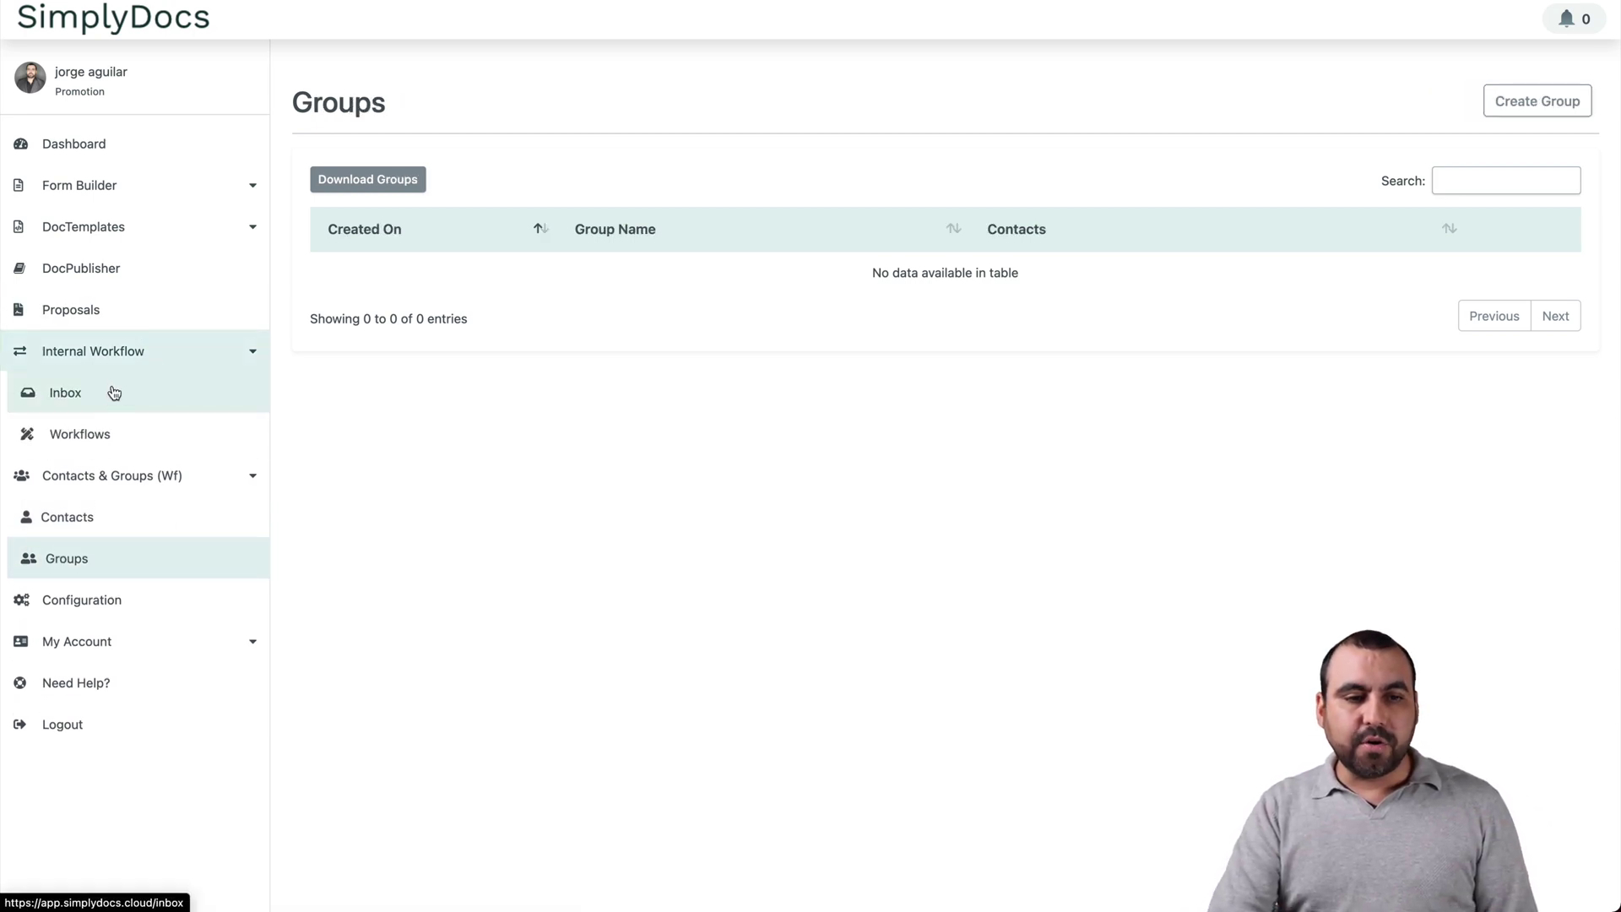
{"action": "left_click", "coordinate": [139, 401]}
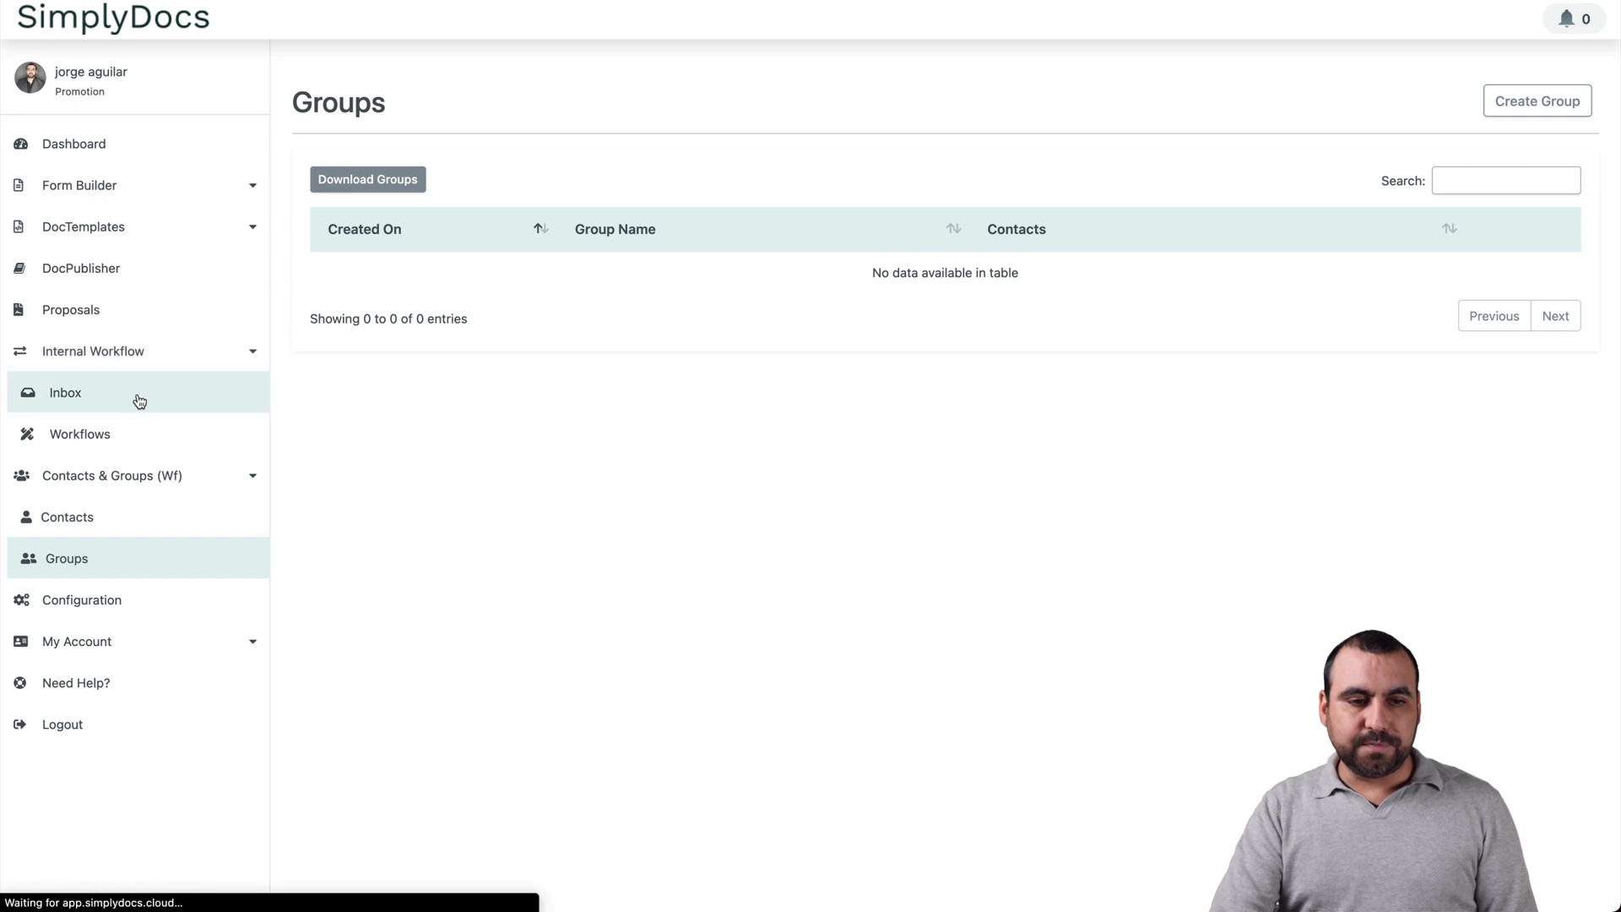
{"action": "left_click", "coordinate": [129, 437]}
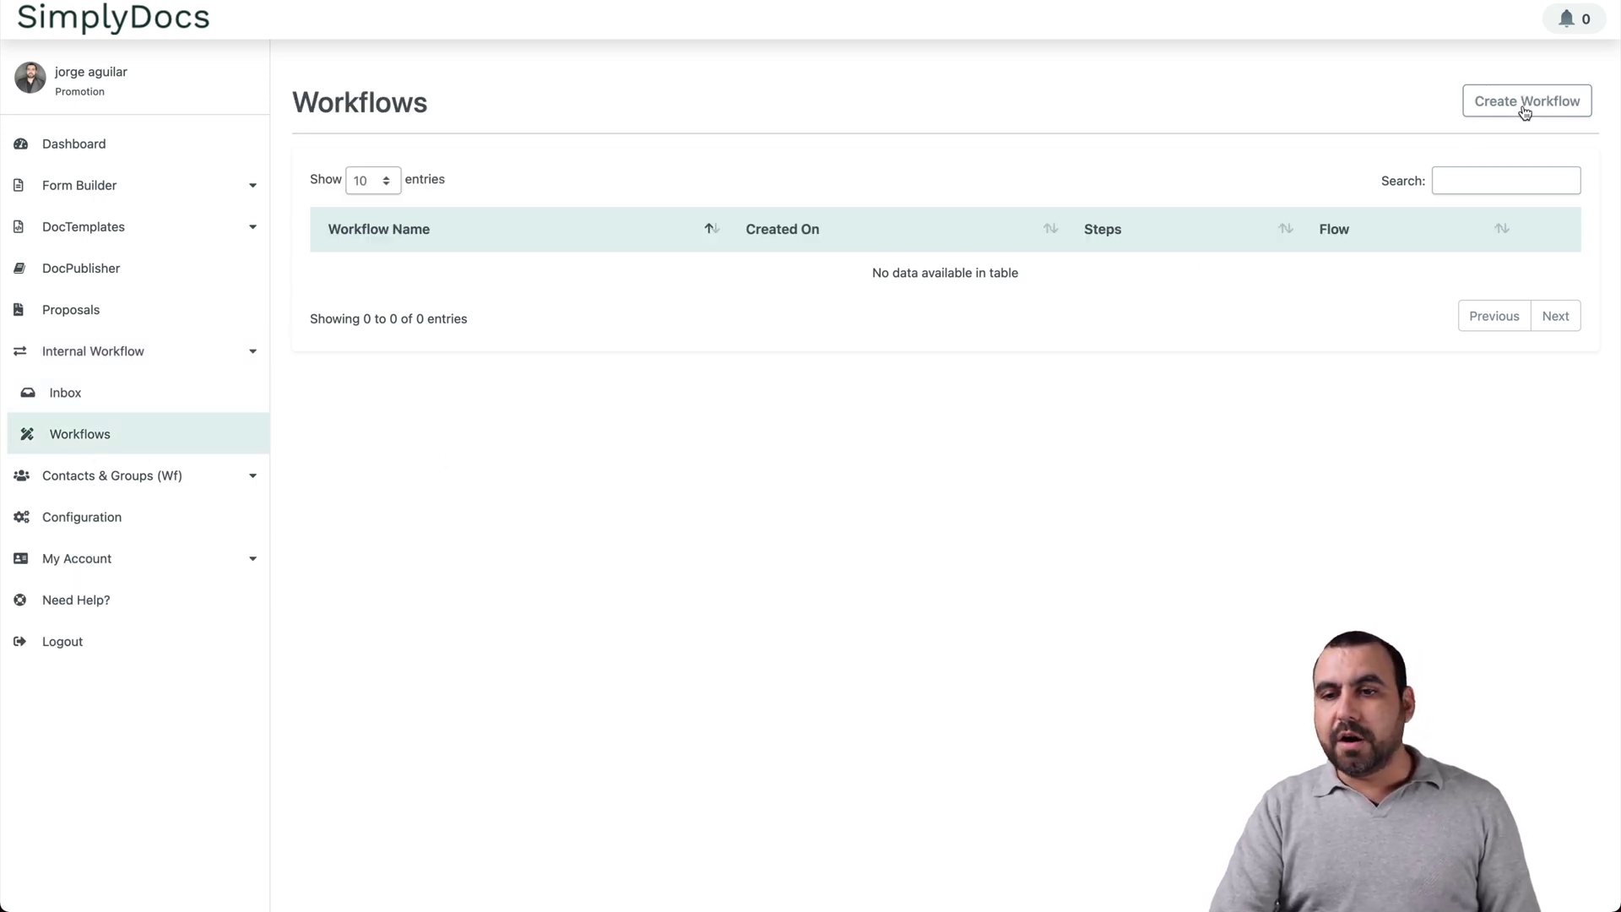
Step: Start a new workflow whose Step 1 reviewer is a Group with condition Everyone, then add Step 2
{"action": "left_click", "coordinate": [1526, 108]}
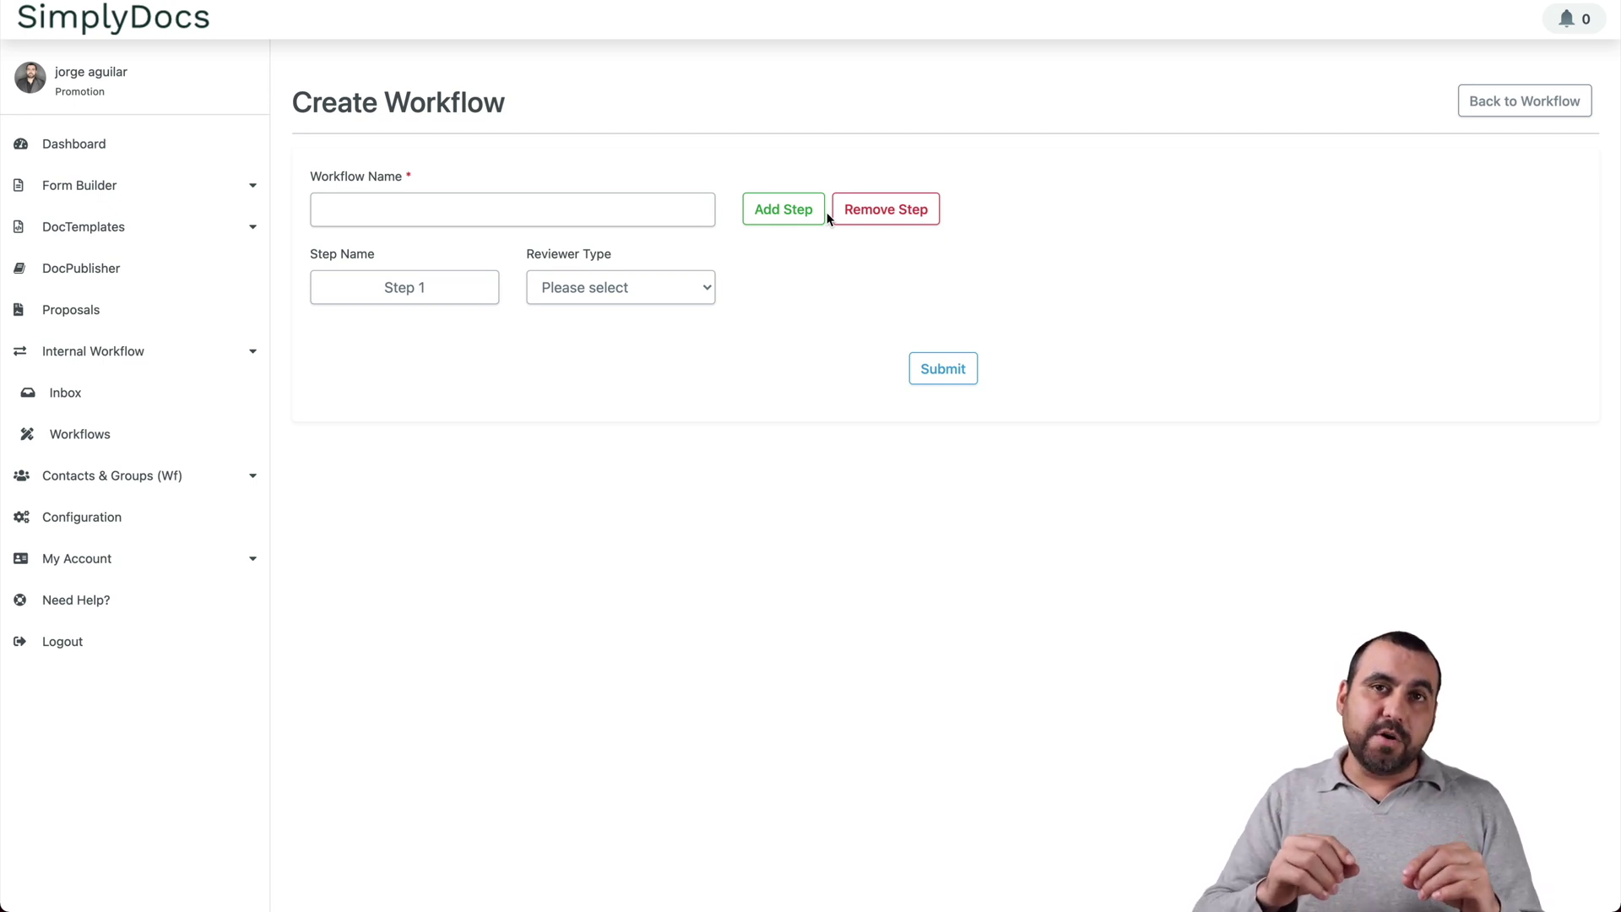
{"action": "left_click", "coordinate": [673, 212]}
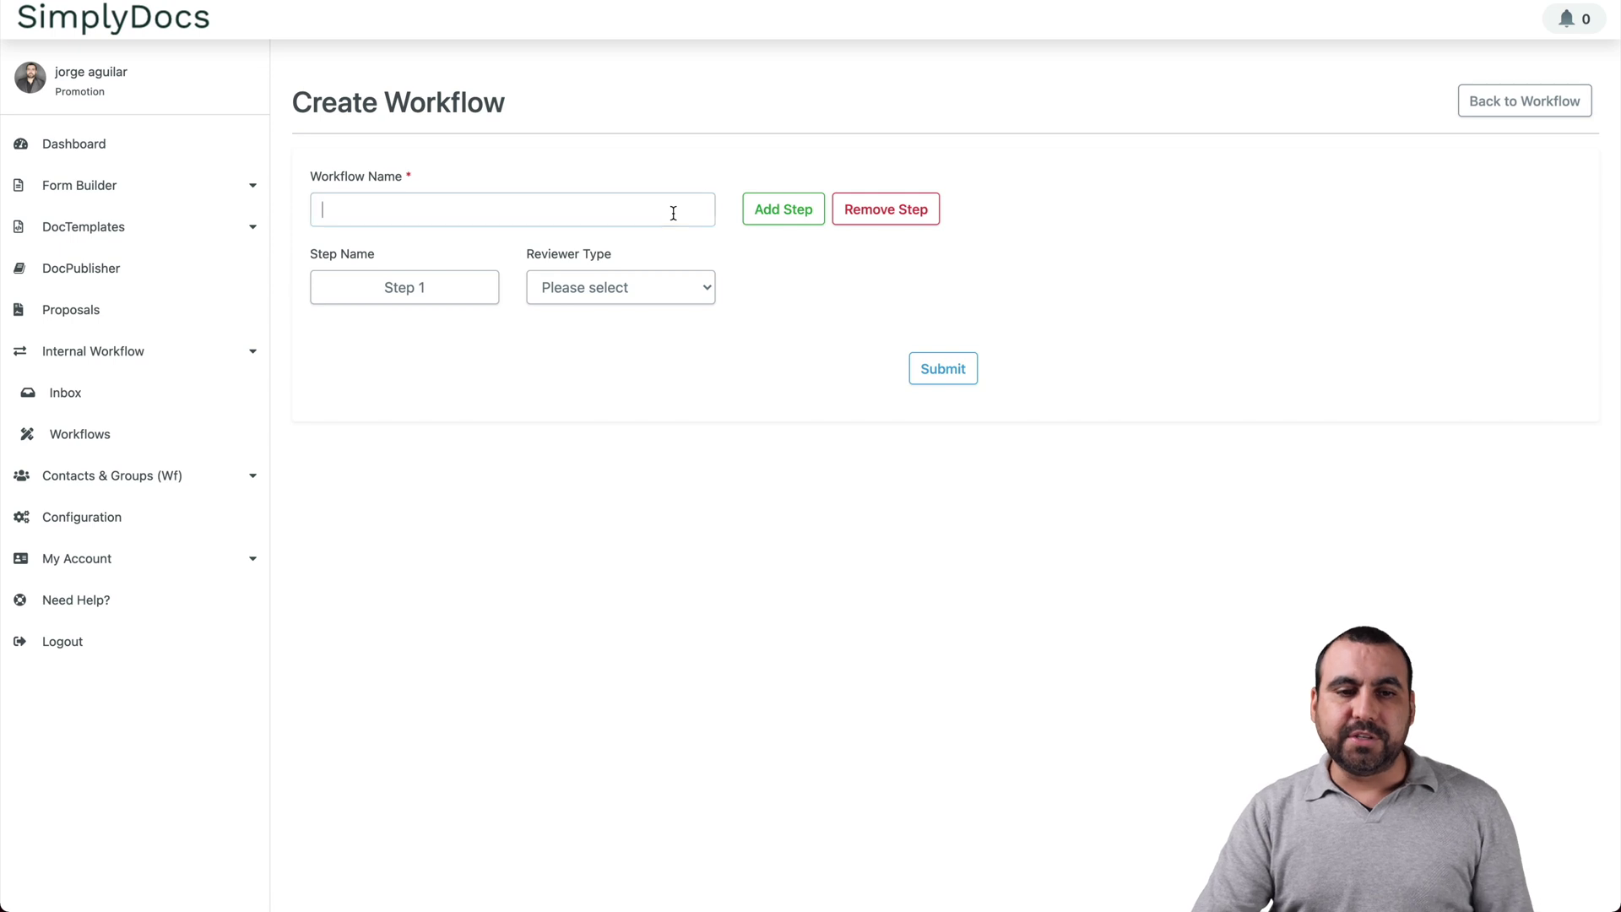
{"action": "left_click", "coordinate": [473, 282]}
{"action": "left_click", "coordinate": [647, 290]}
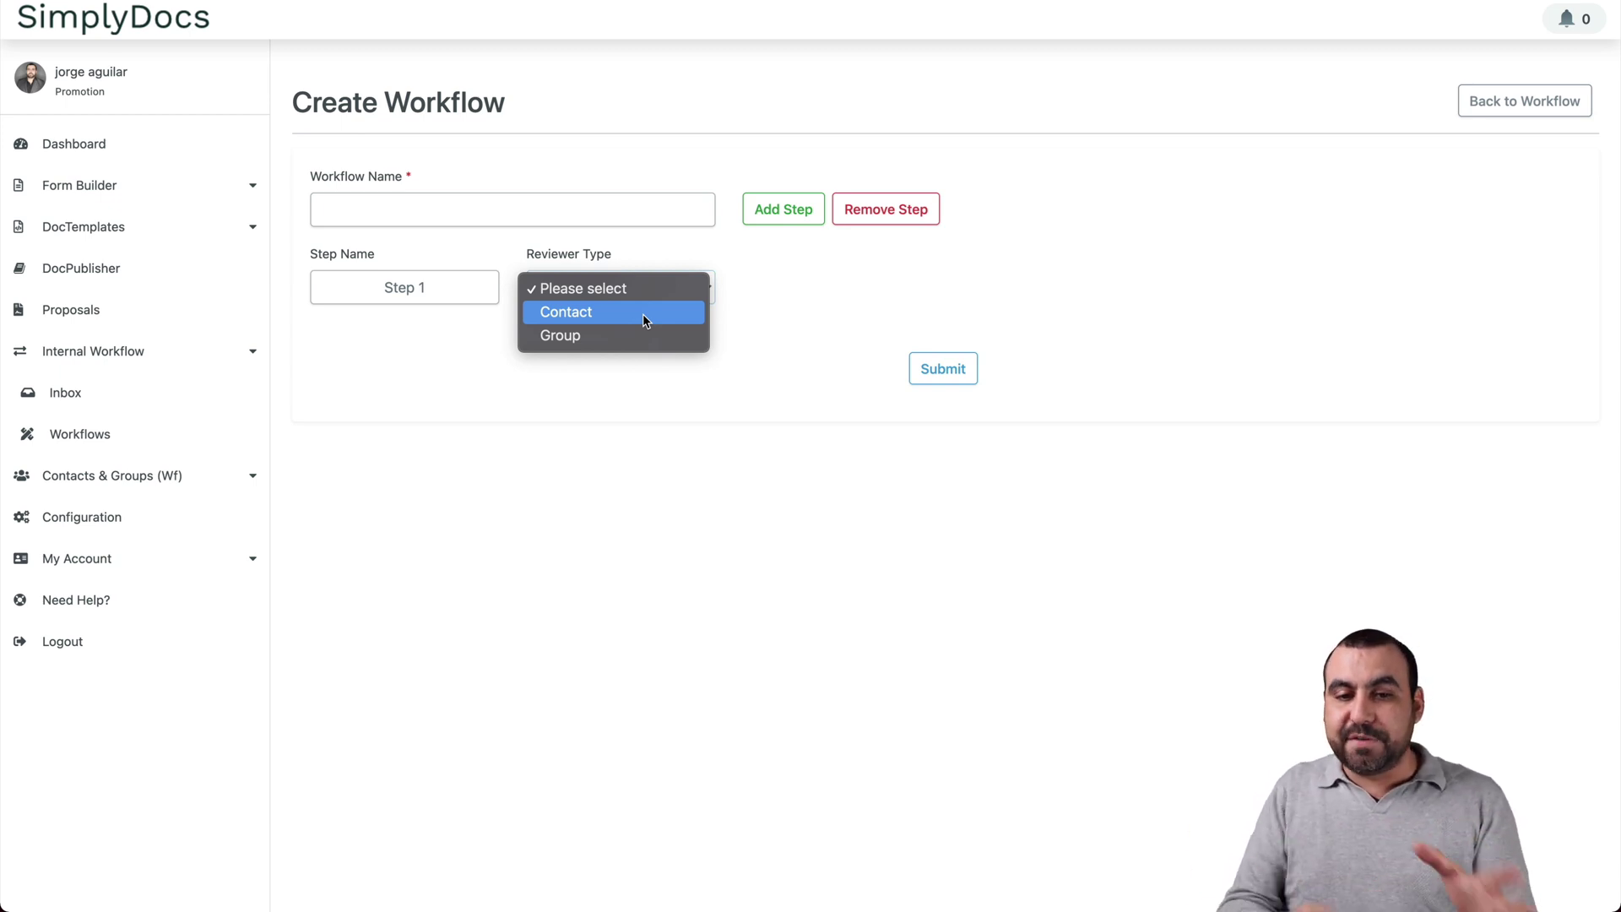
{"action": "left_click", "coordinate": [647, 335]}
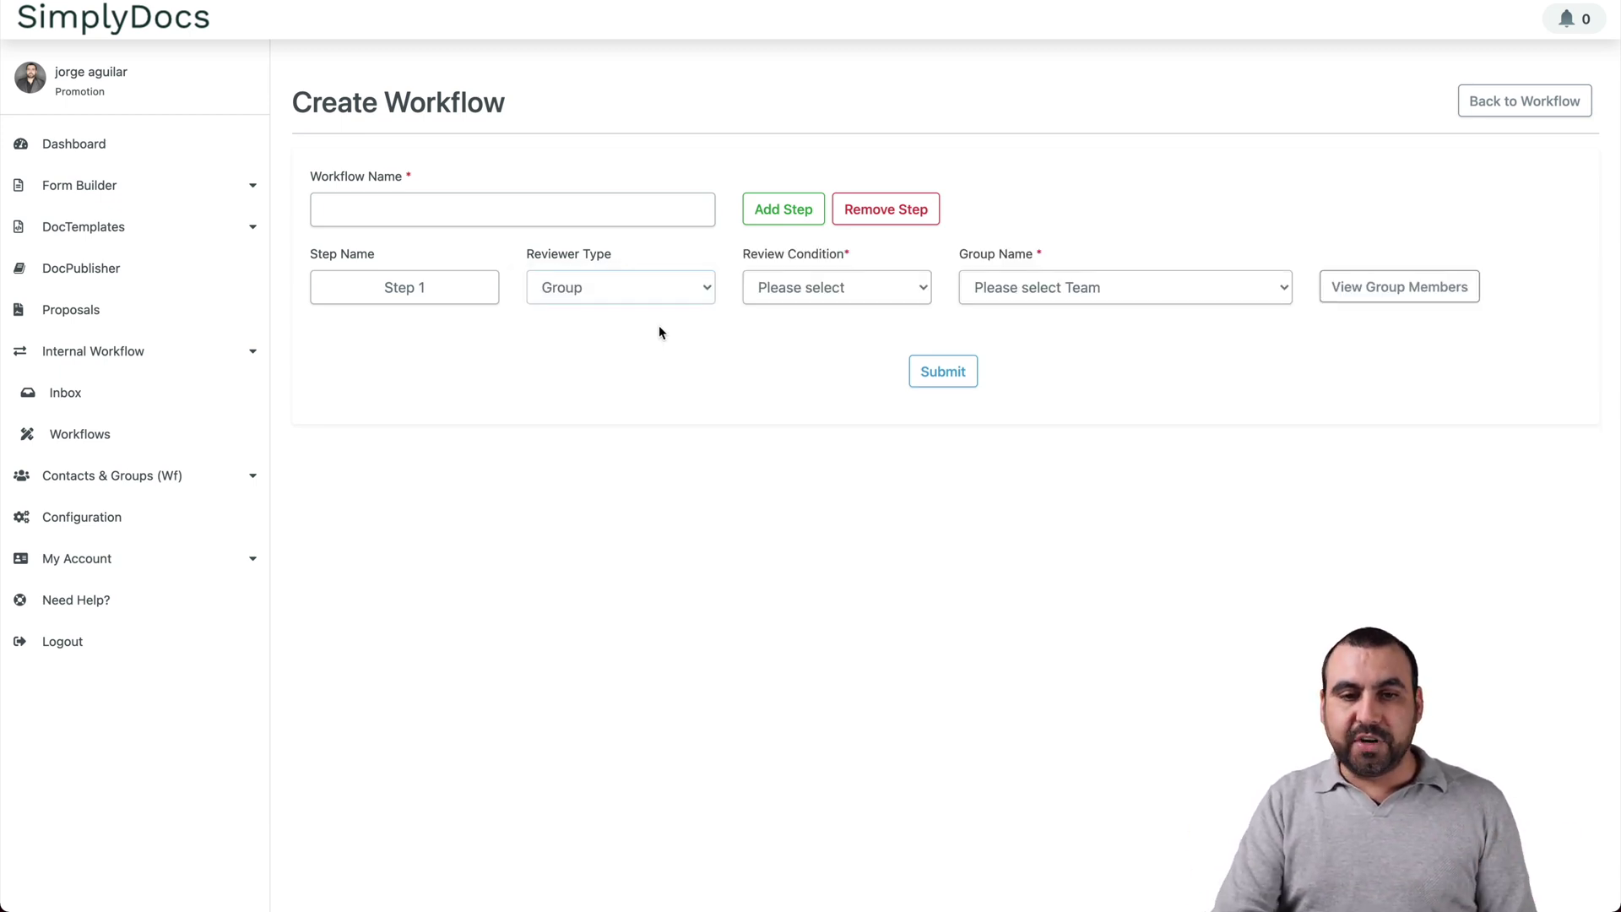
{"action": "left_click", "coordinate": [870, 292]}
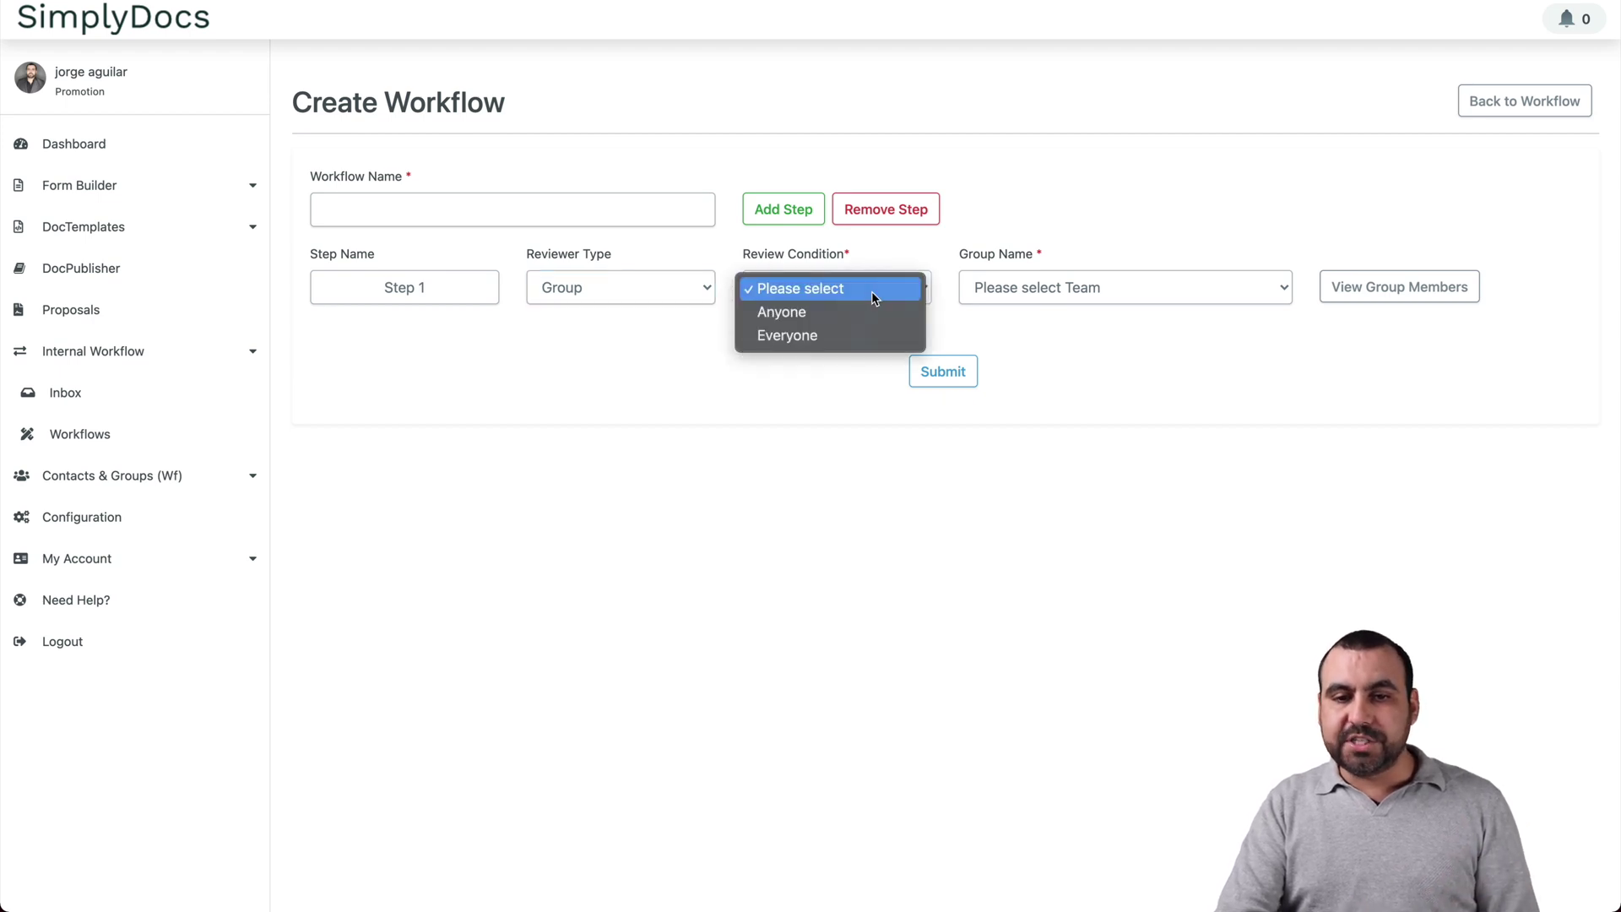
{"action": "left_click", "coordinate": [865, 343]}
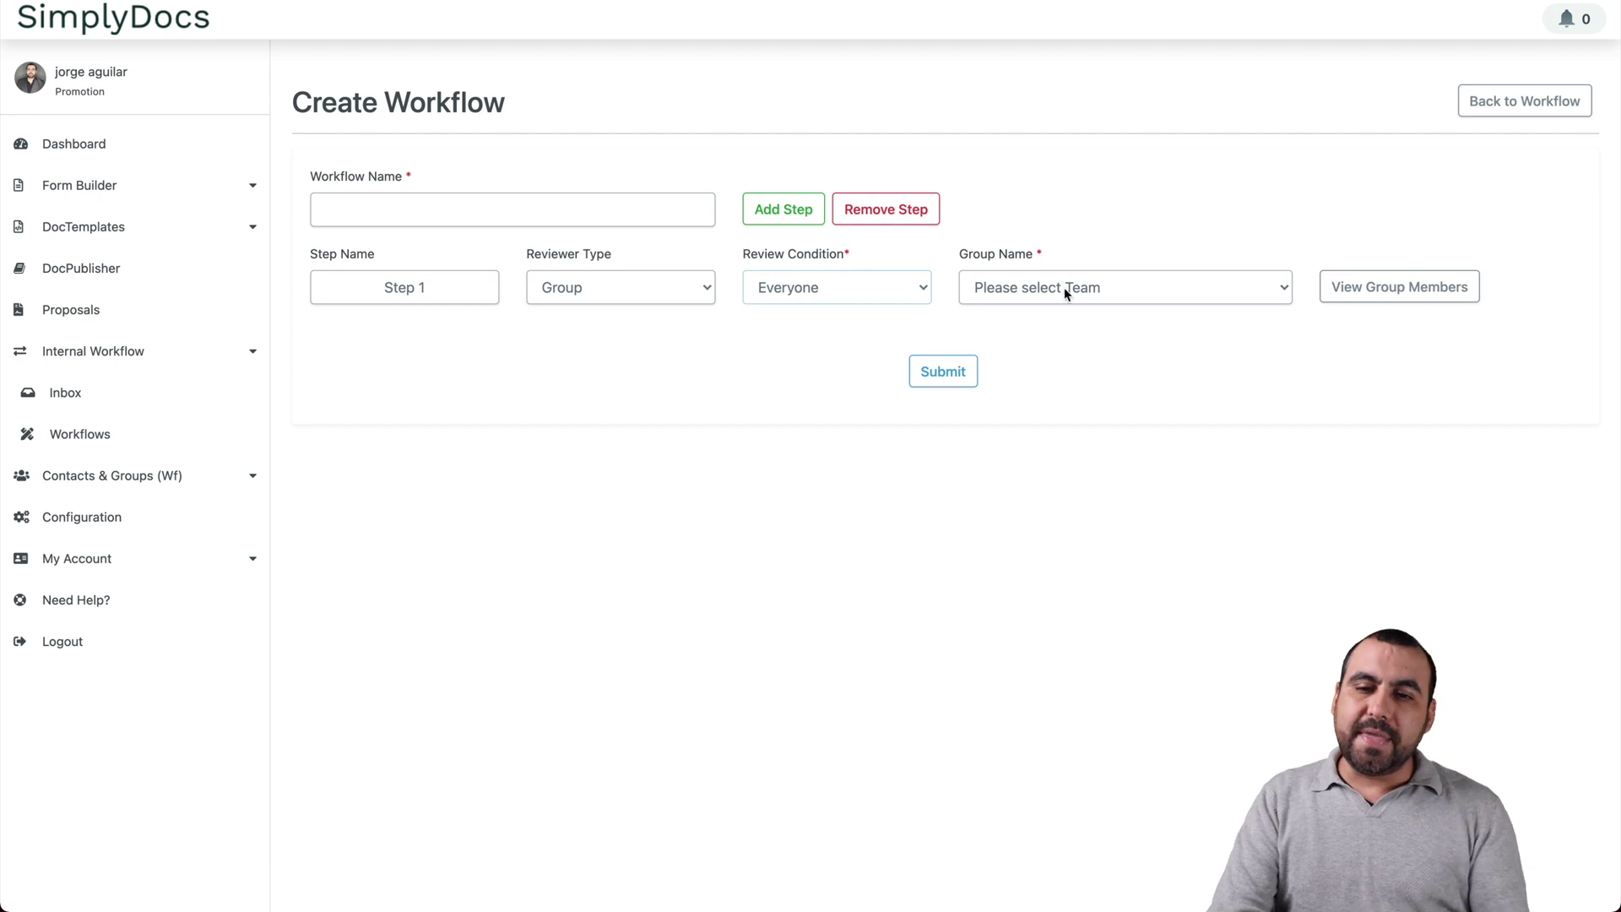
{"action": "left_click", "coordinate": [1094, 288]}
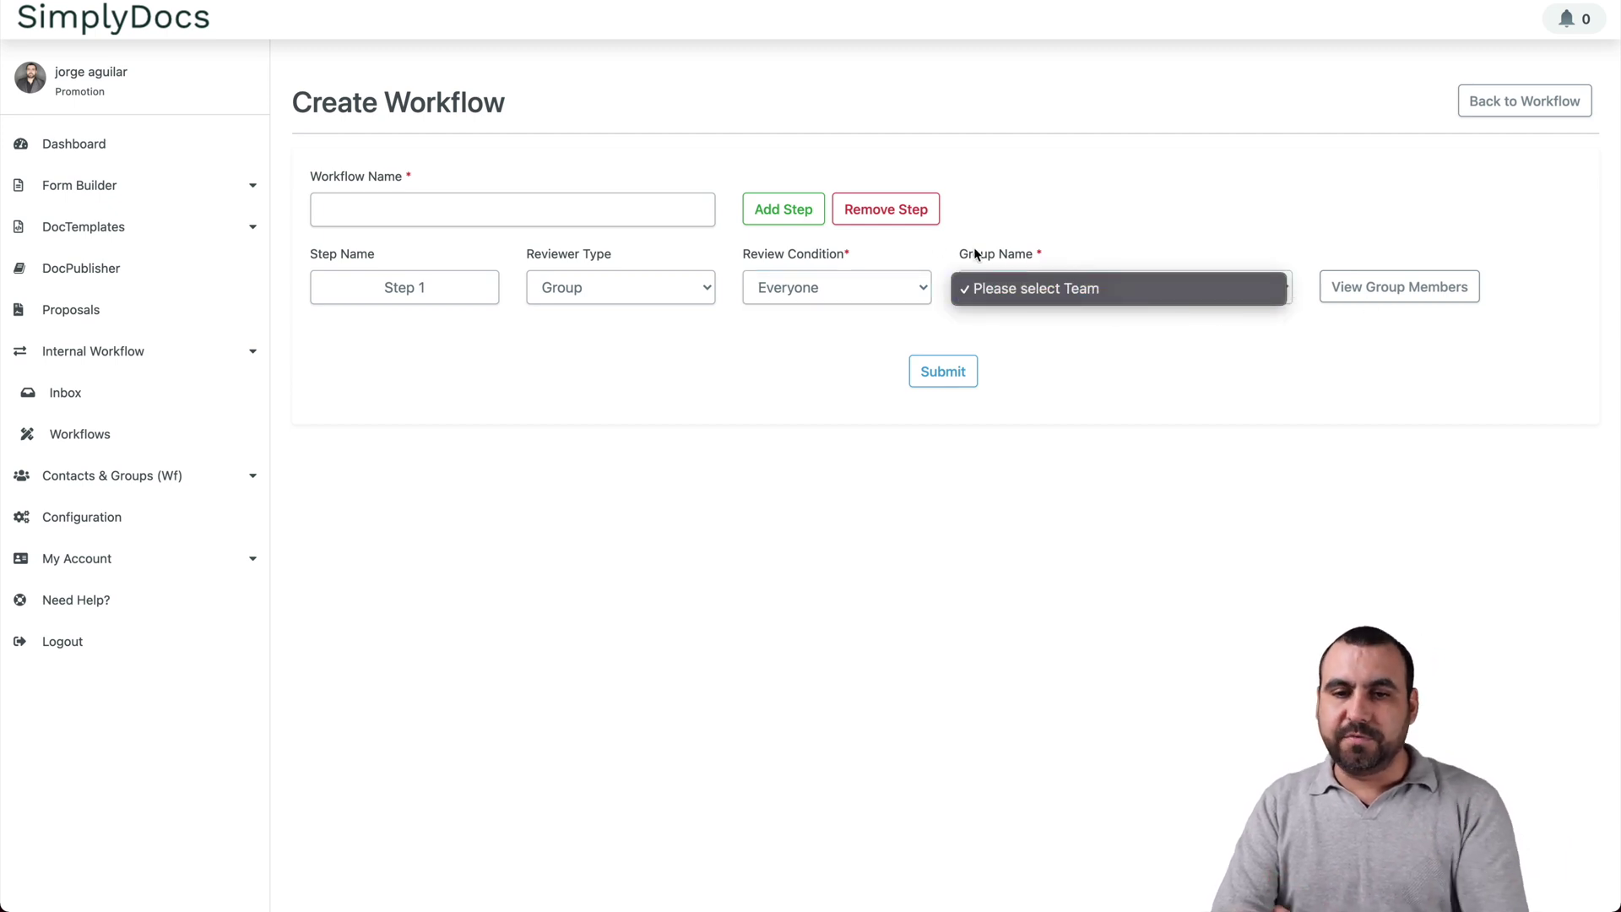
{"action": "left_click", "coordinate": [778, 209]}
{"action": "left_click", "coordinate": [795, 222]}
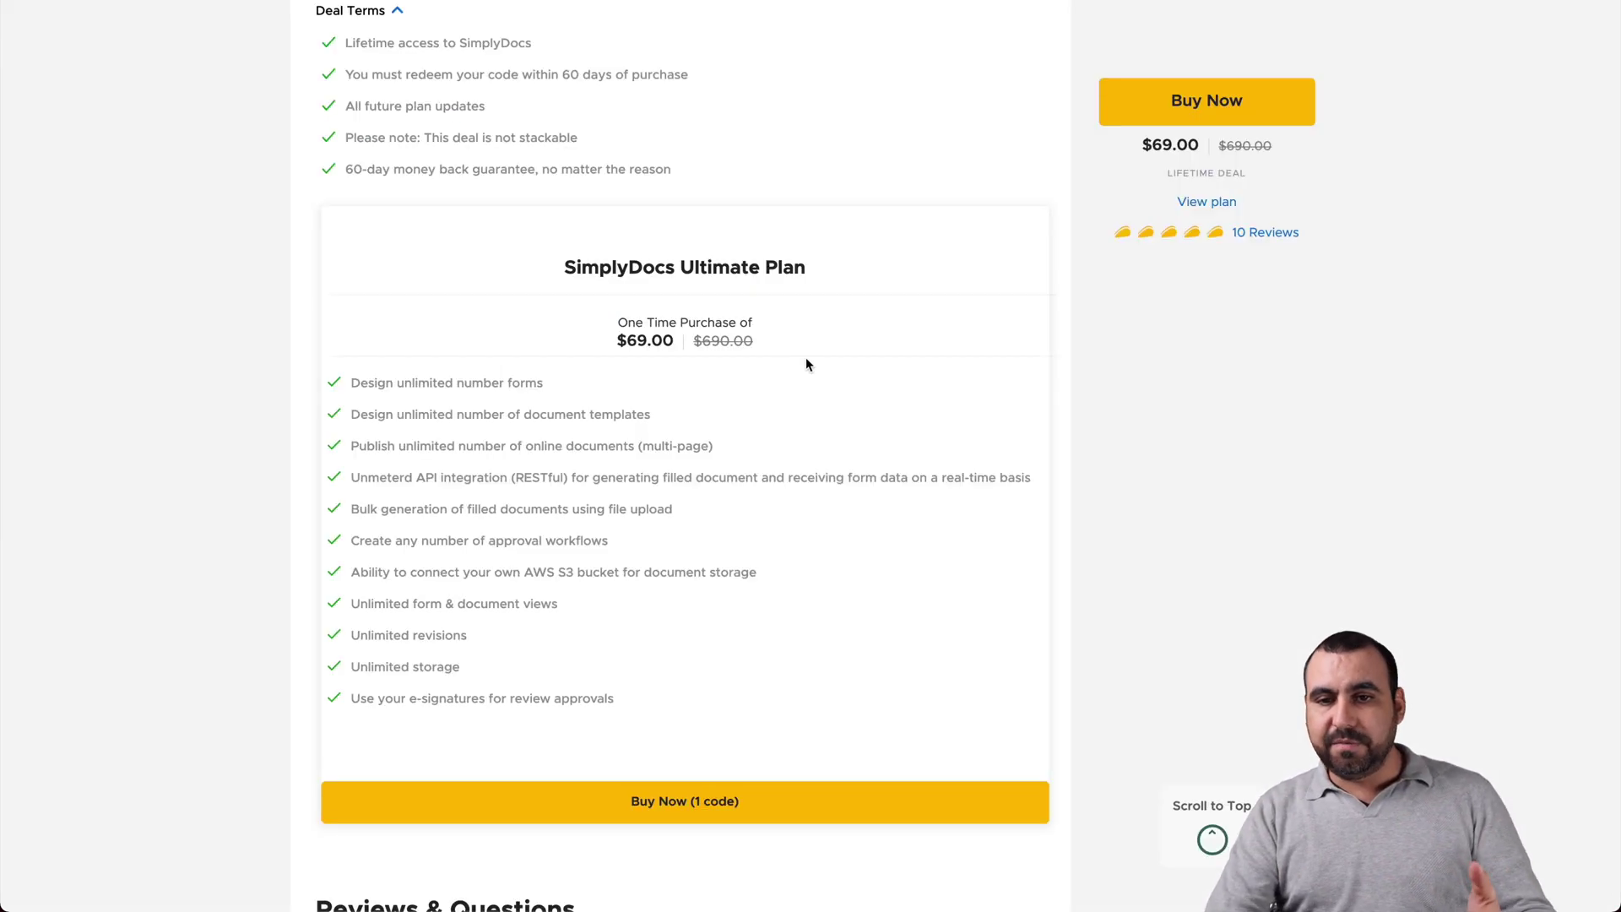
Step: Scroll the AppSumo deal page up and highlight some of the Ultimate Plan's feature lines
{"action": "scroll", "coordinate": [806, 365], "scroll_direction": "up", "scroll_amount": 1}
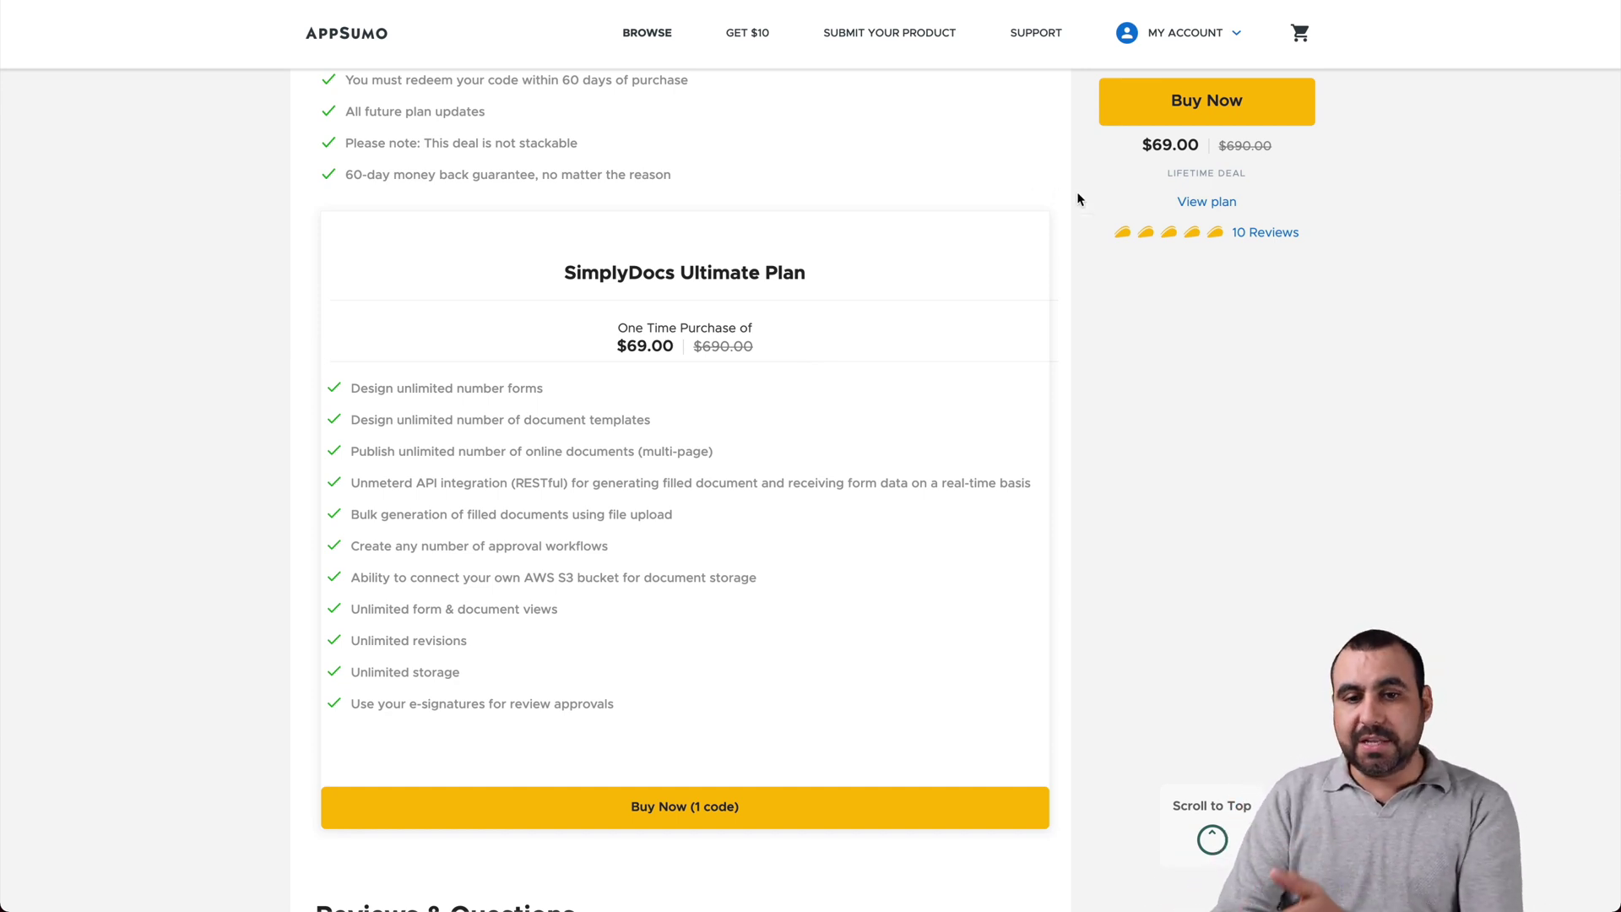
{"action": "left_click_drag", "start_coordinate": [492, 416], "coordinate": [517, 600]}
{"action": "left_click", "coordinate": [517, 600]}
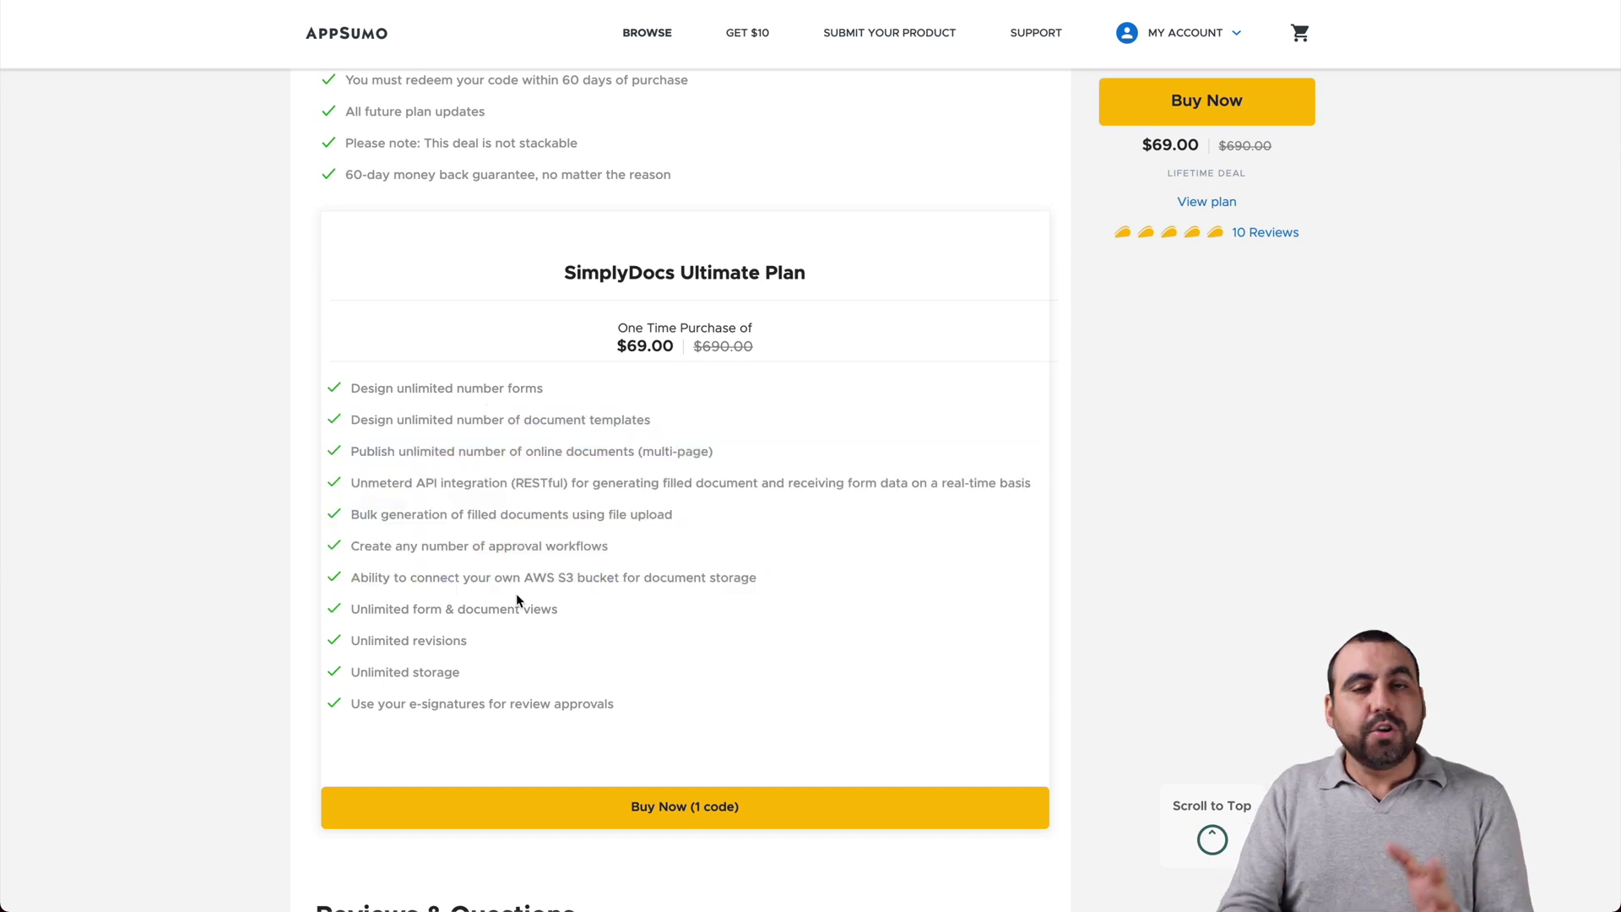